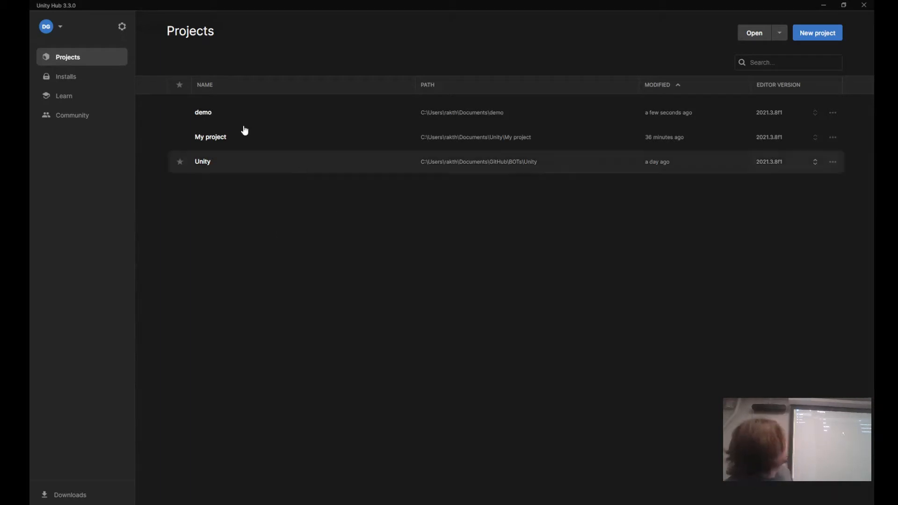
Review the Unity Editor versions available to install, covering official releases, pre-releases and the archive.
{"action": "left_click", "coordinate": [72, 82]}
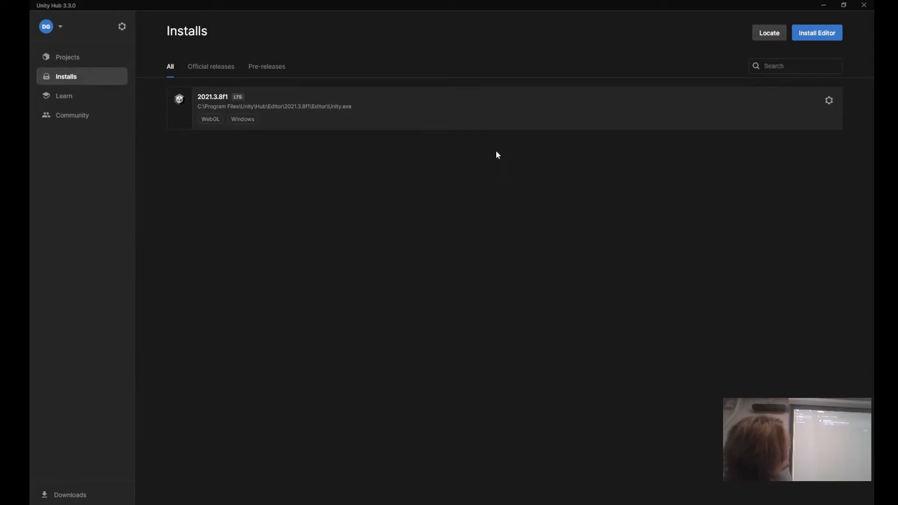
{"action": "left_click", "coordinate": [817, 38]}
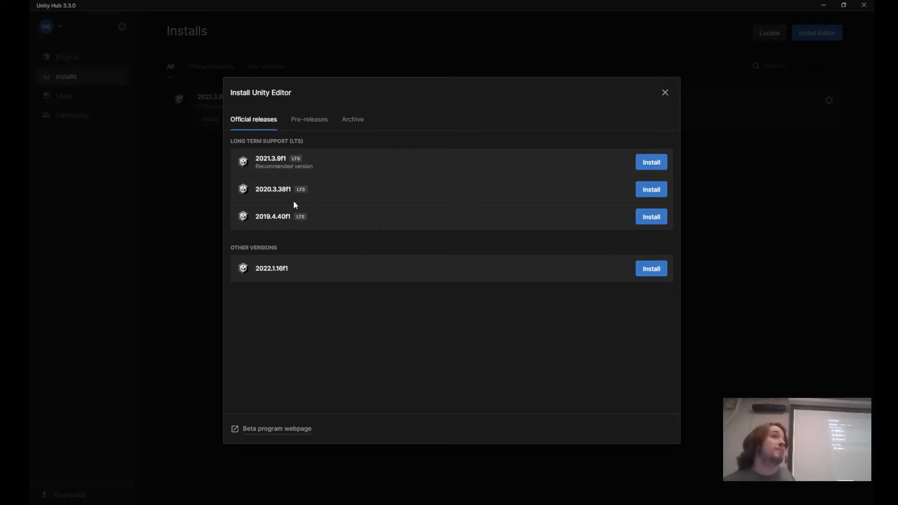
{"action": "left_click", "coordinate": [307, 121]}
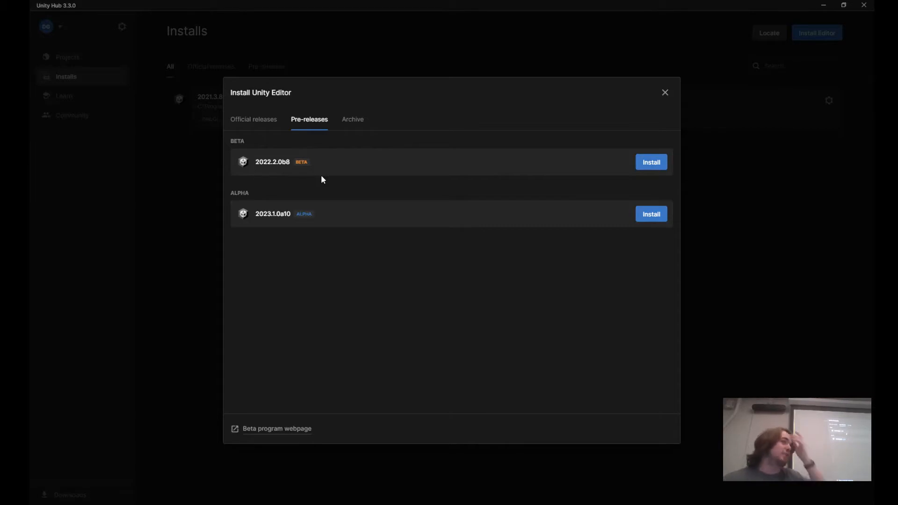
{"action": "left_click", "coordinate": [349, 123]}
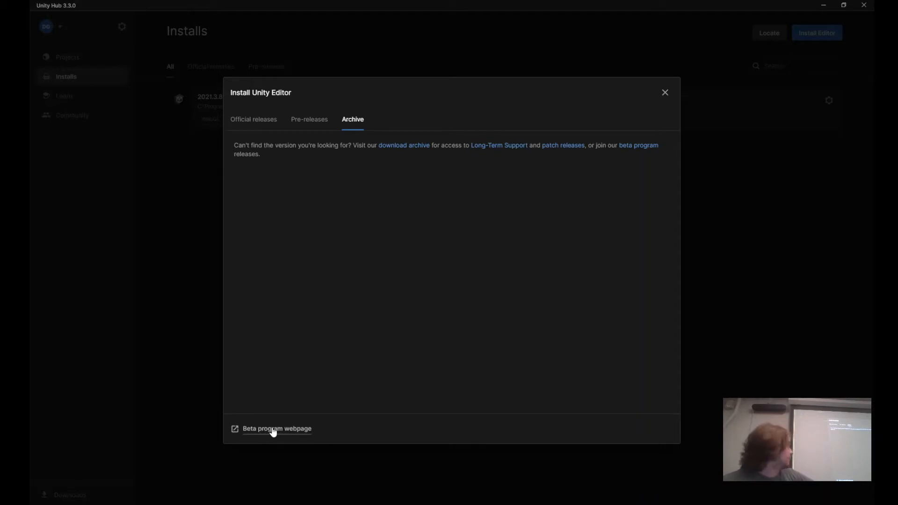
{"action": "left_click", "coordinate": [664, 91]}
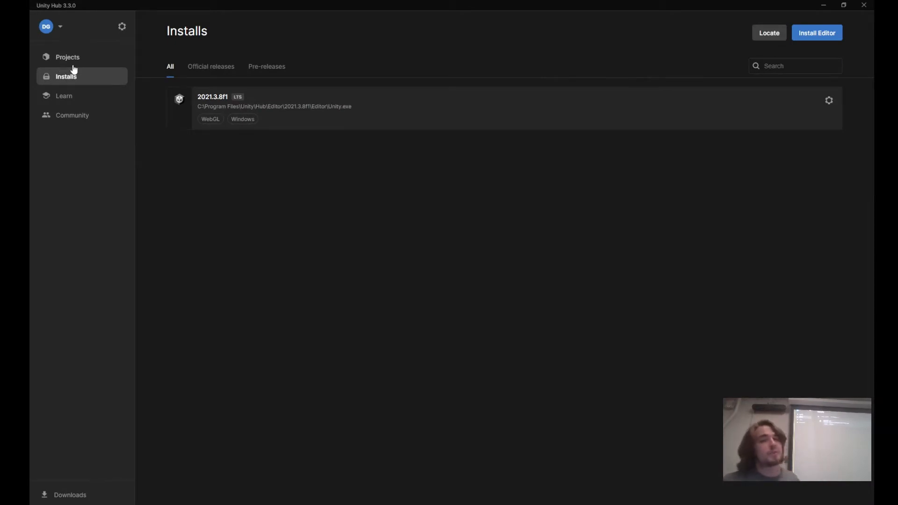
Browse the featured tutorials and projects in Unity Hub's Learn section.
{"action": "left_click", "coordinate": [66, 98]}
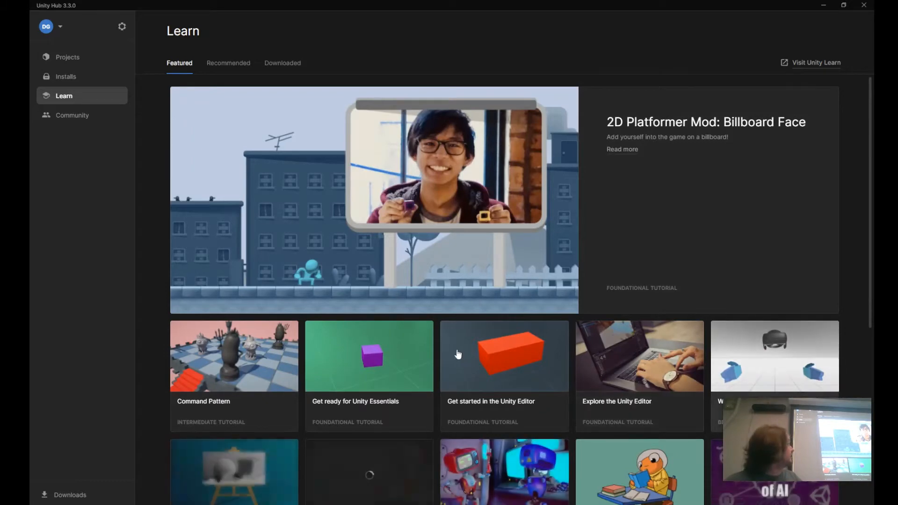
{"action": "scroll", "coordinate": [457, 354], "scroll_direction": "down", "scroll_amount": 5}
{"action": "scroll", "coordinate": [217, 343], "scroll_direction": "up", "scroll_amount": 3}
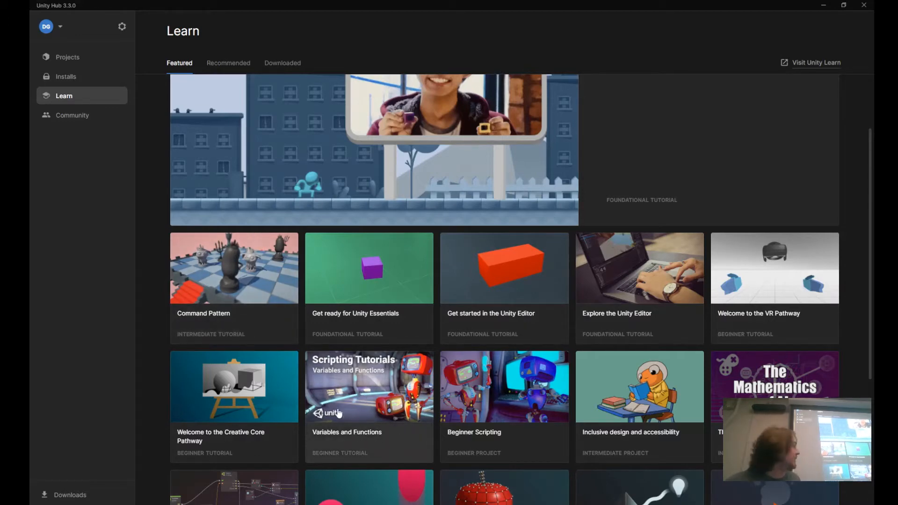
{"action": "scroll", "coordinate": [338, 412], "scroll_direction": "down", "scroll_amount": 4}
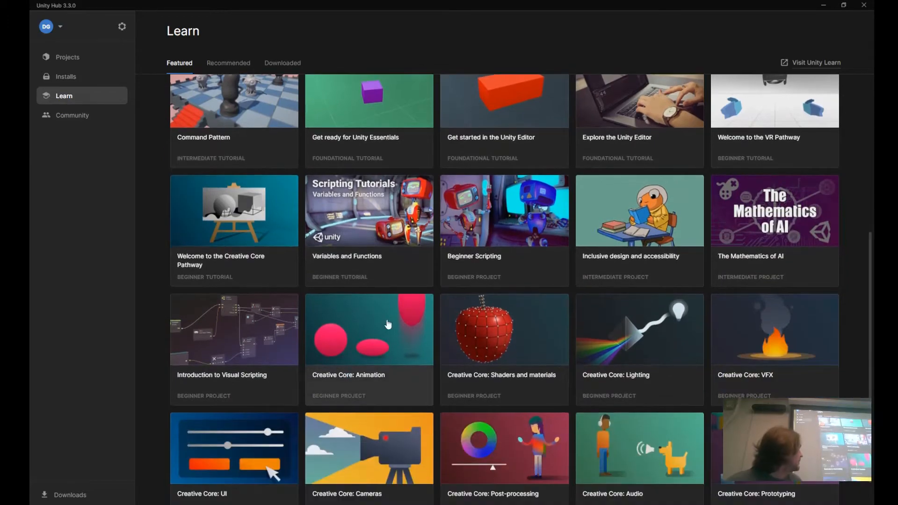
{"action": "scroll", "coordinate": [425, 367], "scroll_direction": "down", "scroll_amount": 1}
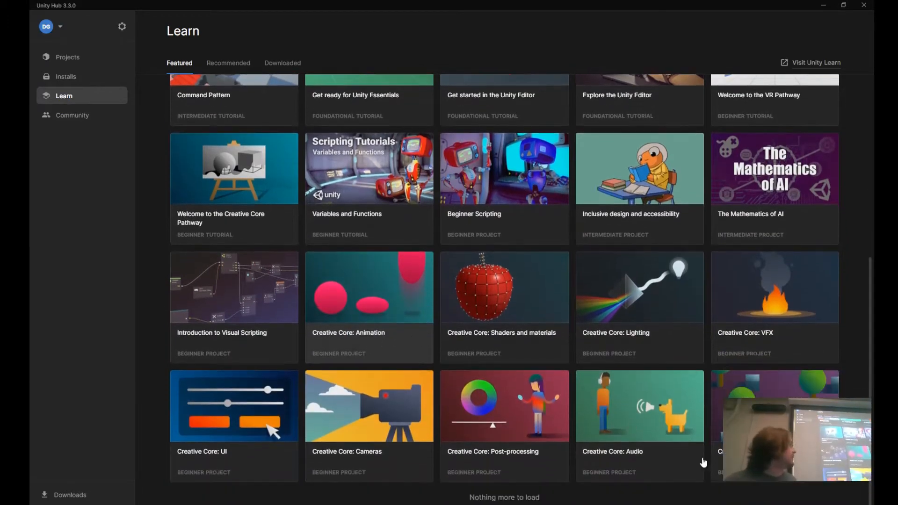
{"action": "scroll", "coordinate": [556, 416], "scroll_direction": "up", "scroll_amount": 7}
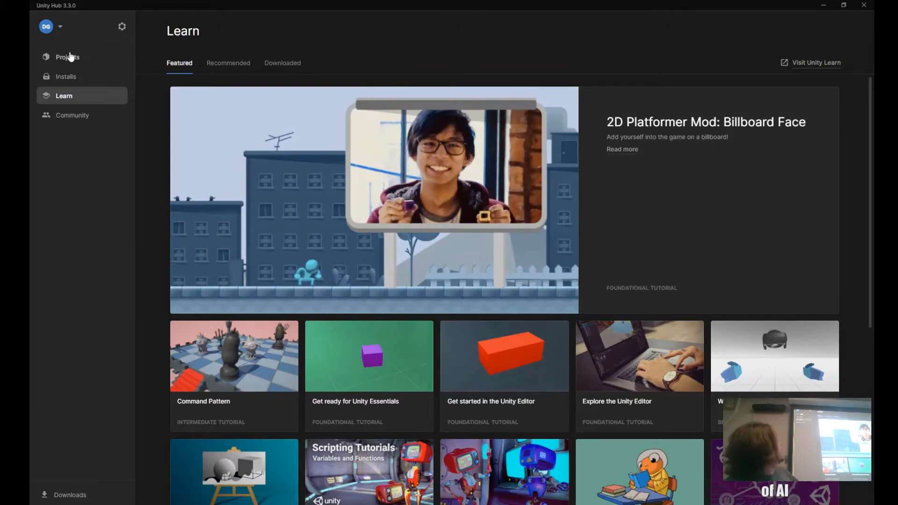
Start a new project from the projects list and look through all the available templates.
{"action": "left_click", "coordinate": [71, 57]}
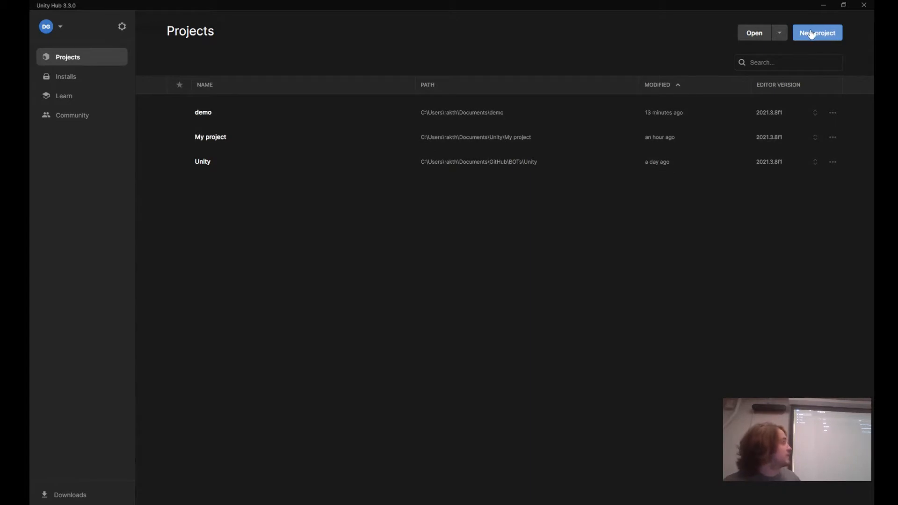
{"action": "left_click", "coordinate": [824, 34]}
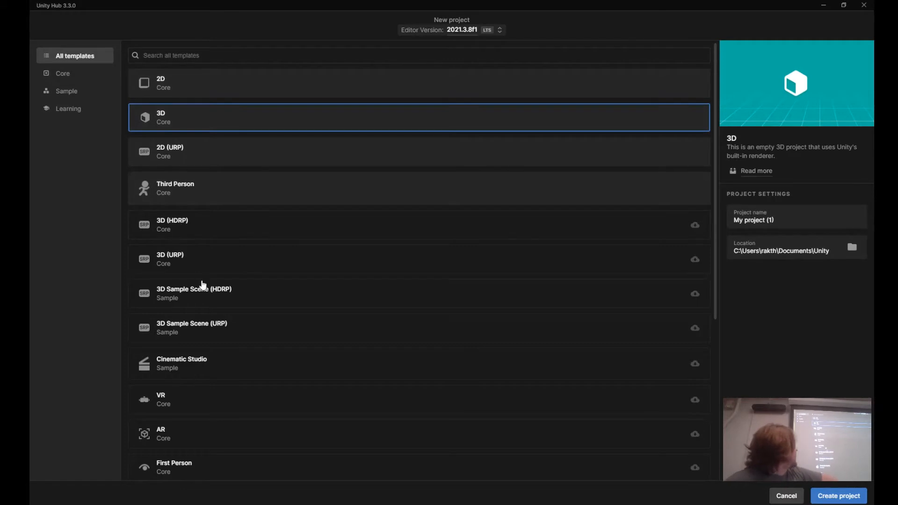
{"action": "scroll", "coordinate": [203, 285], "scroll_direction": "down", "scroll_amount": 1}
{"action": "scroll", "coordinate": [203, 284], "scroll_direction": "down", "scroll_amount": 4}
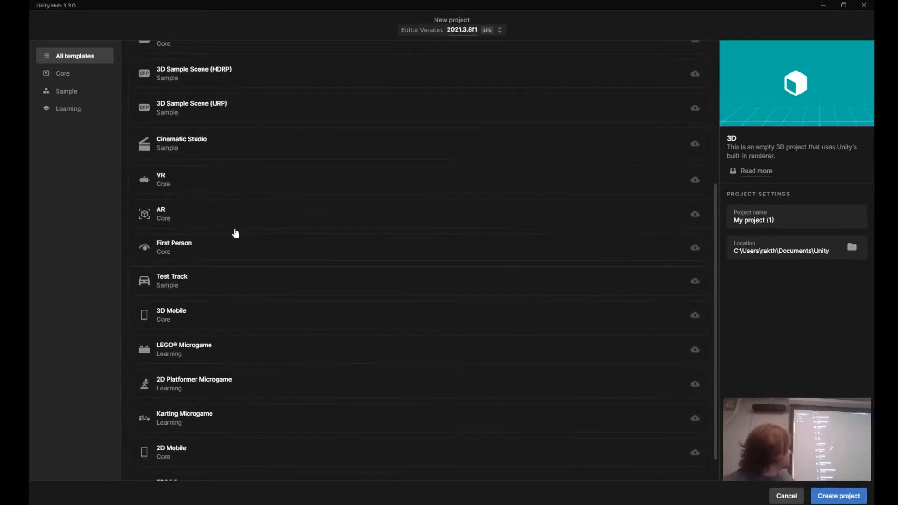
{"action": "scroll", "coordinate": [205, 249], "scroll_direction": "up", "scroll_amount": 5}
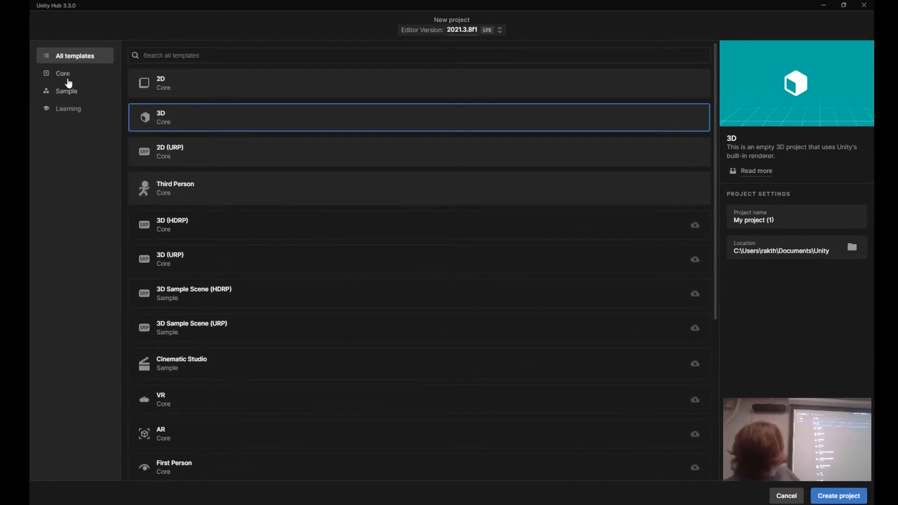
Review the Core, Sample and Learning templates, viewing the details of Test Track and 2D Platformer Microgame, and return to all templates.
{"action": "left_click", "coordinate": [72, 79]}
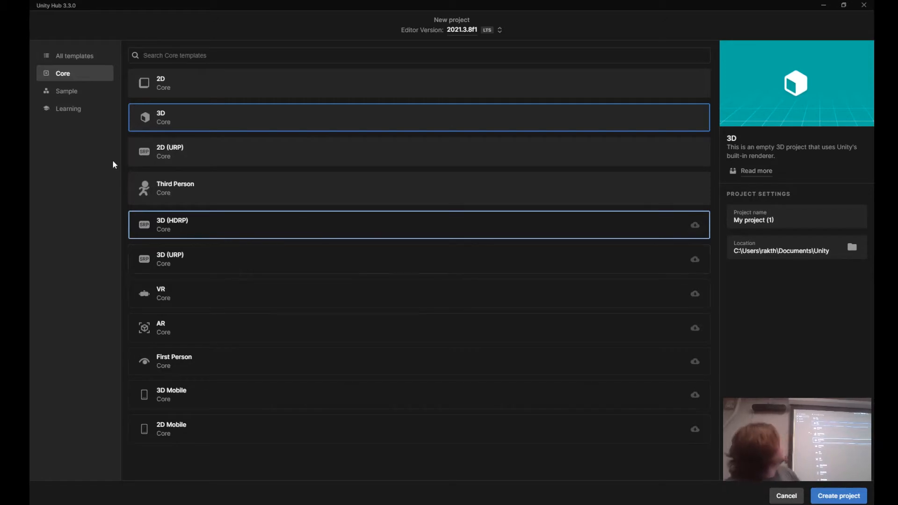
{"action": "left_click", "coordinate": [62, 93]}
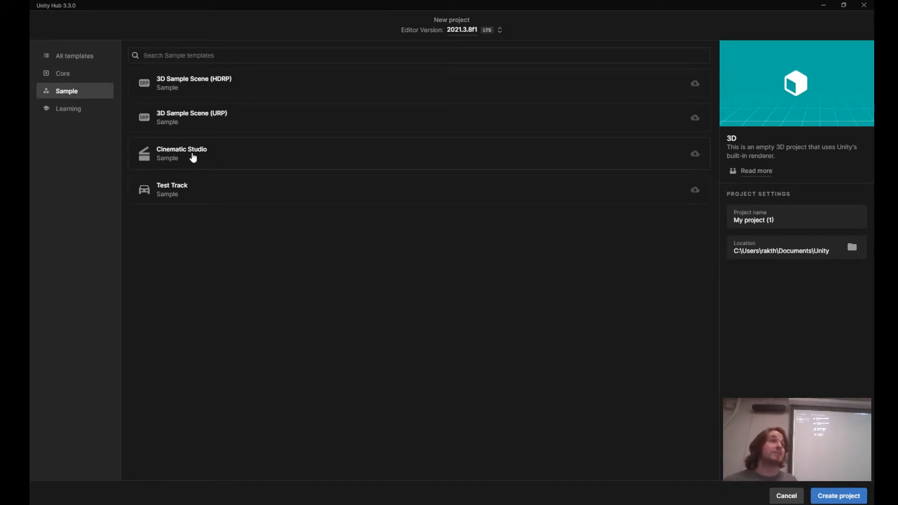
{"action": "left_click", "coordinate": [181, 192]}
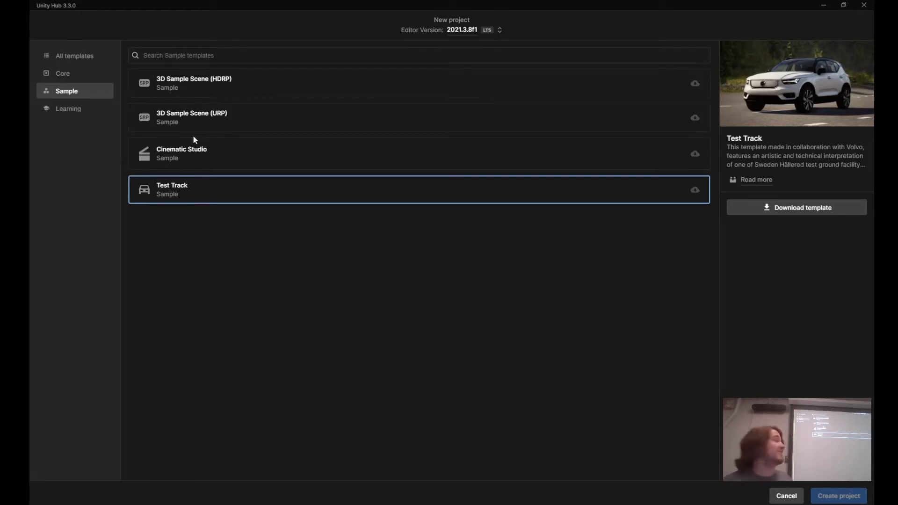
{"action": "left_click", "coordinate": [62, 109]}
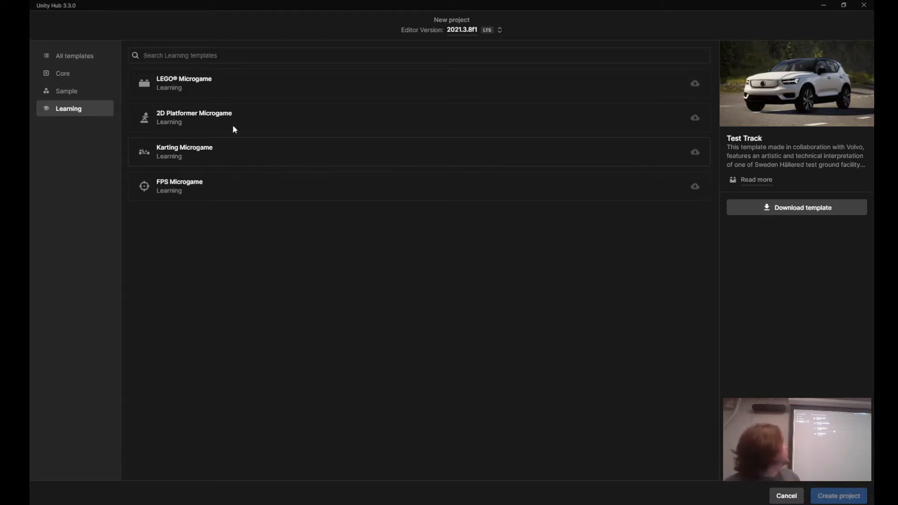
{"action": "left_click", "coordinate": [209, 124]}
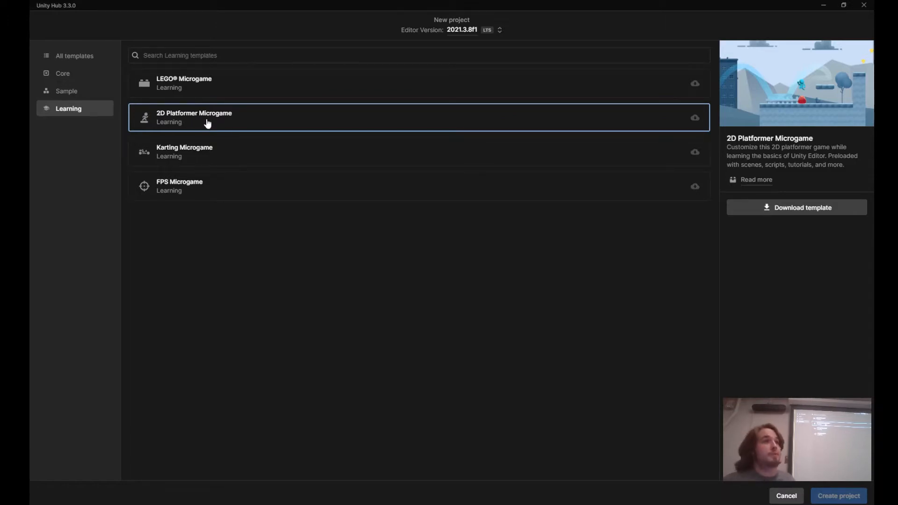
{"action": "left_click", "coordinate": [63, 60]}
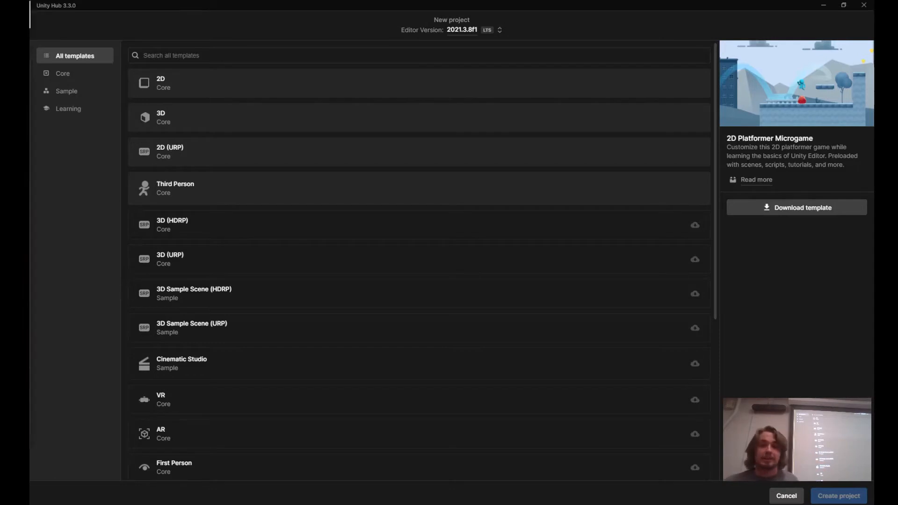
Switch to the Unity Editor with the demo project open and display the Game view.
{"action": "left_click_drag", "start_coordinate": [31, 66], "coordinate": [581, 1]}
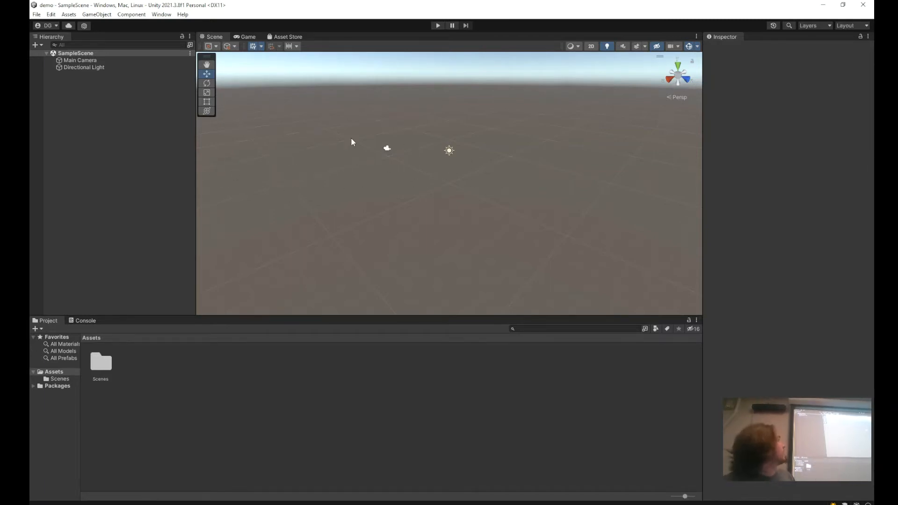
{"action": "right_click", "coordinate": [249, 37]}
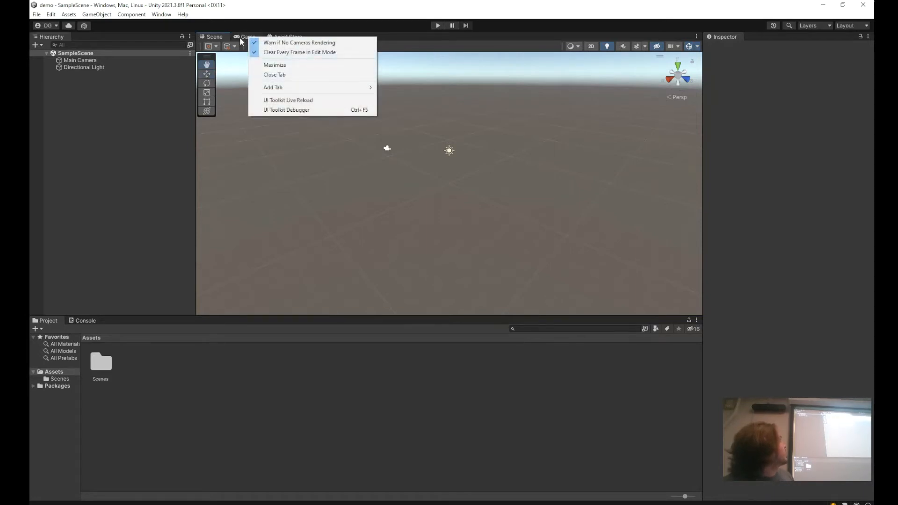
{"action": "left_click", "coordinate": [240, 40]}
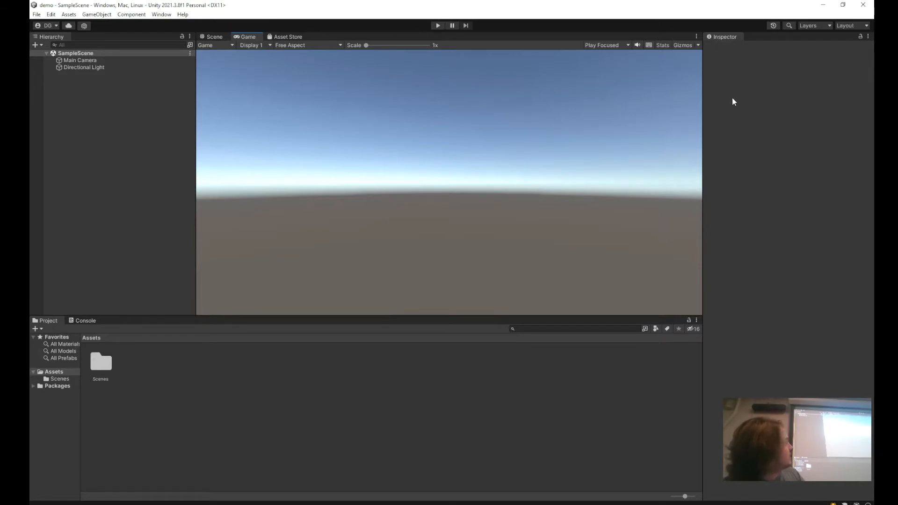
Inspect the Main Camera's properties, check the Console and return to the project's assets.
{"action": "left_click", "coordinate": [102, 62]}
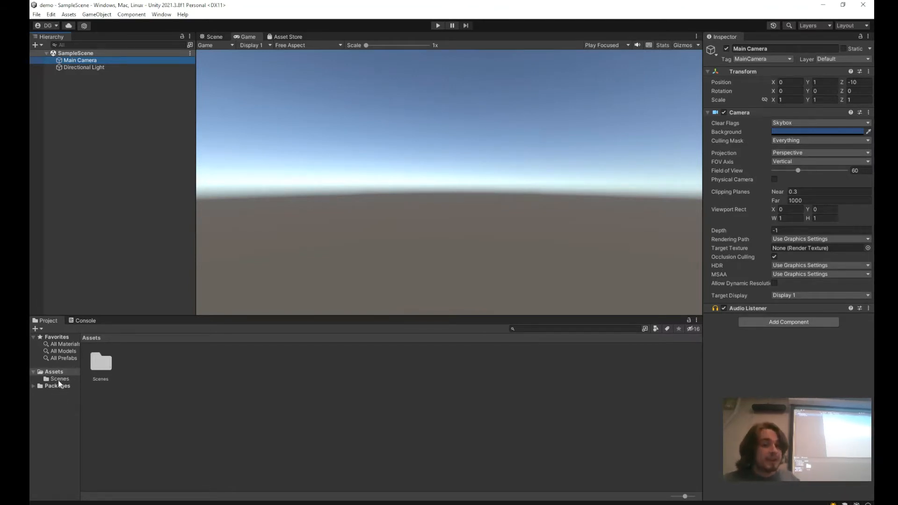
{"action": "left_click", "coordinate": [86, 321]}
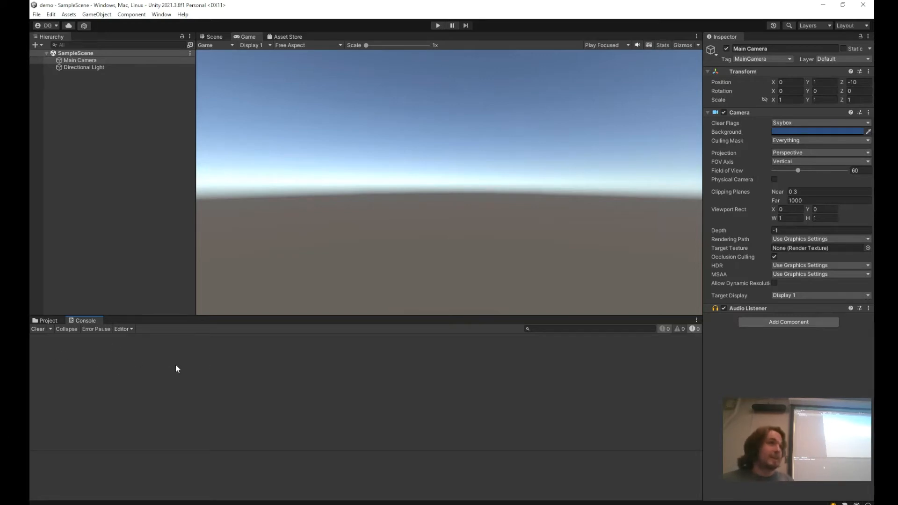
{"action": "left_click", "coordinate": [48, 320]}
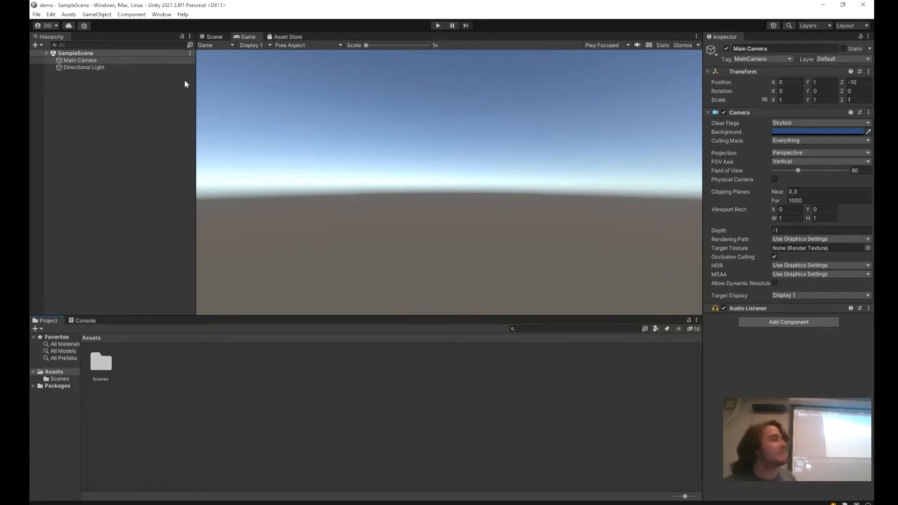
Open the editor Preferences over the Game view and filter the settings by "colors".
{"action": "left_click", "coordinate": [53, 14]}
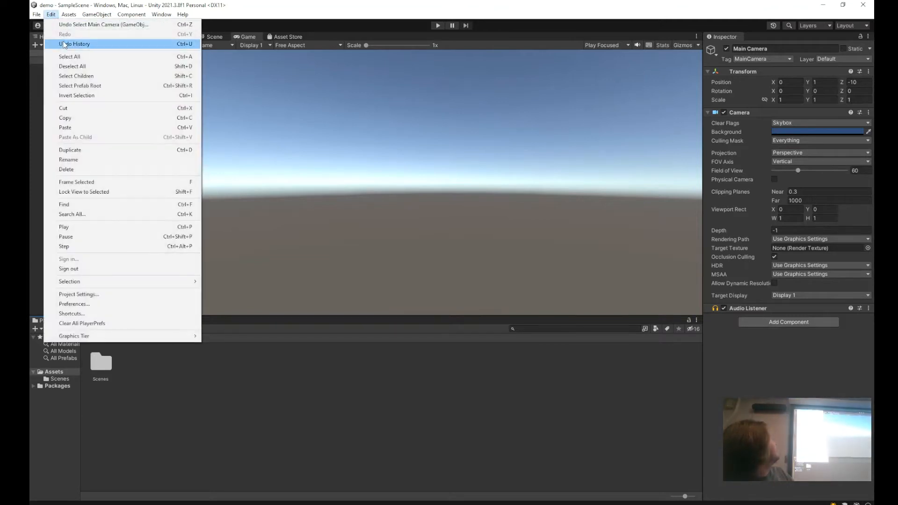
{"action": "left_click", "coordinate": [87, 307]}
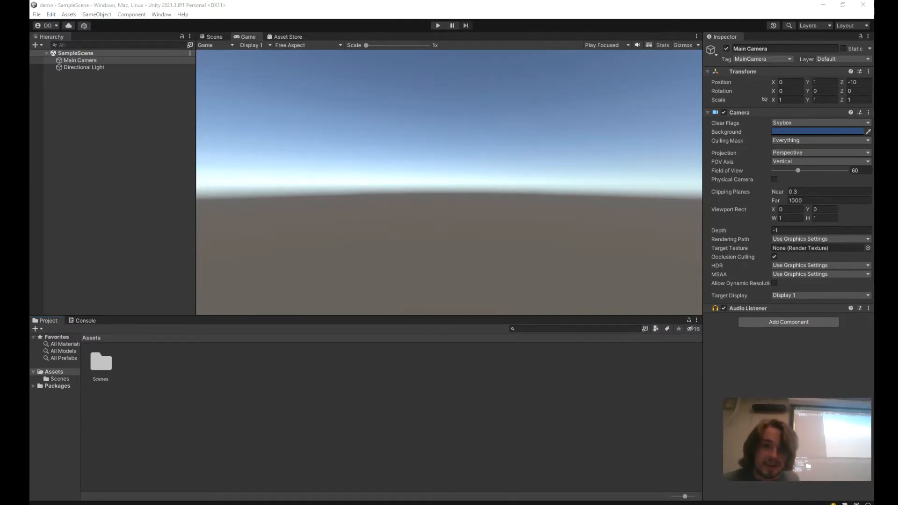
{"action": "left_click_drag", "start_coordinate": [624, 209], "coordinate": [328, 116]}
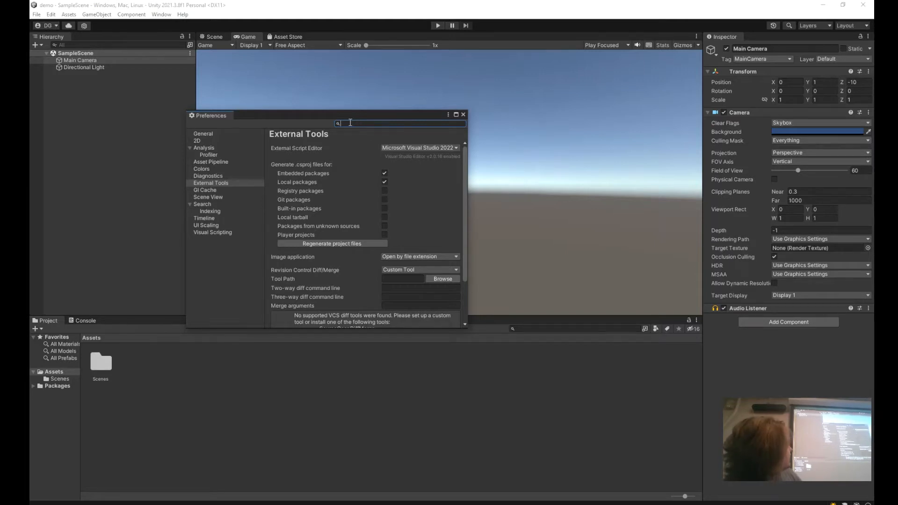
{"action": "type", "text": "colors"}
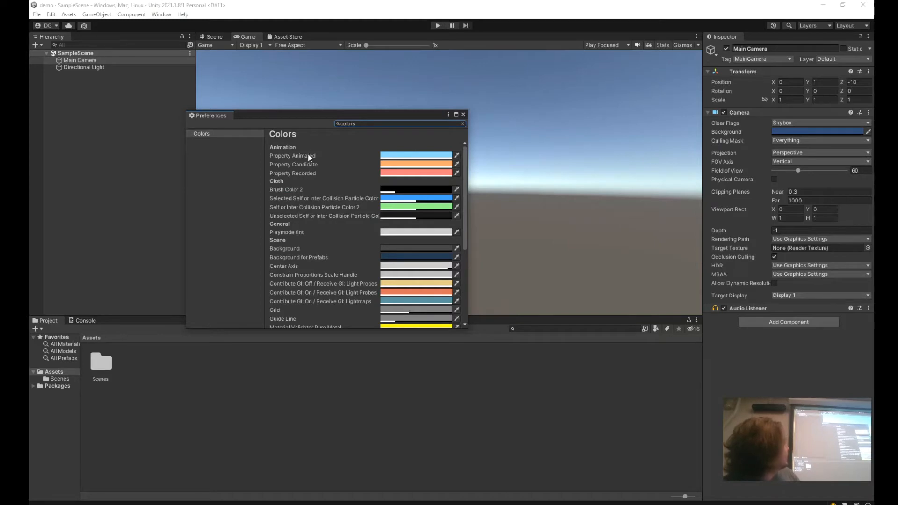
{"action": "scroll", "coordinate": [304, 174], "scroll_direction": "down", "scroll_amount": 5}
{"action": "scroll", "coordinate": [313, 187], "scroll_direction": "up", "scroll_amount": 5}
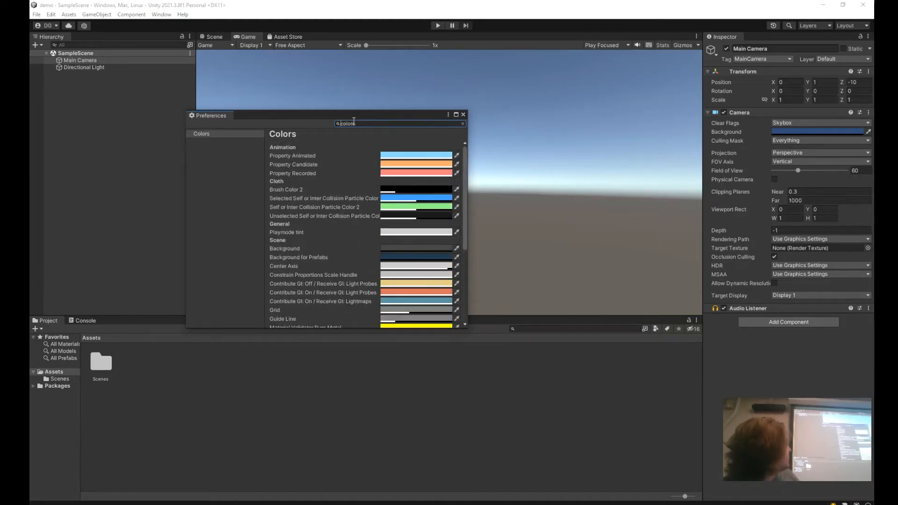
Set the Playmode tint color to red, hexadecimal C34B4B.
{"action": "left_click", "coordinate": [294, 232]}
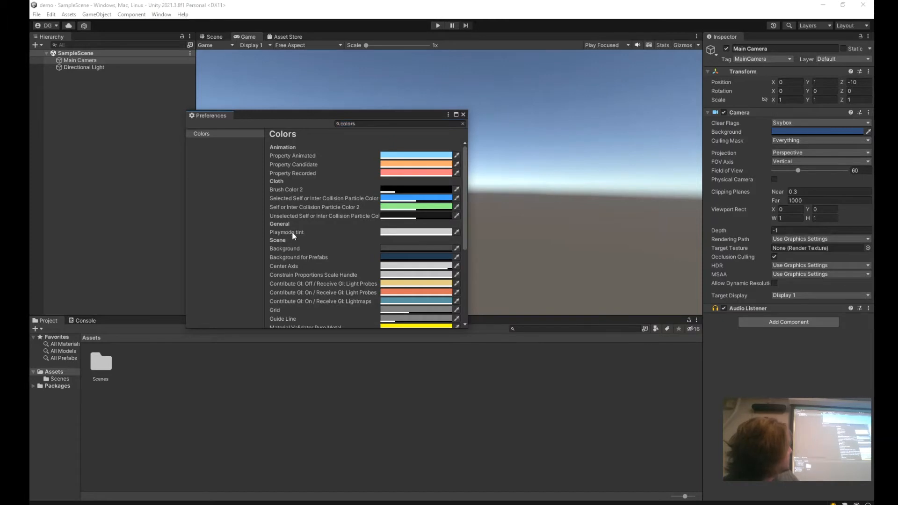
{"action": "left_click", "coordinate": [393, 232]}
{"action": "left_click", "coordinate": [442, 283]}
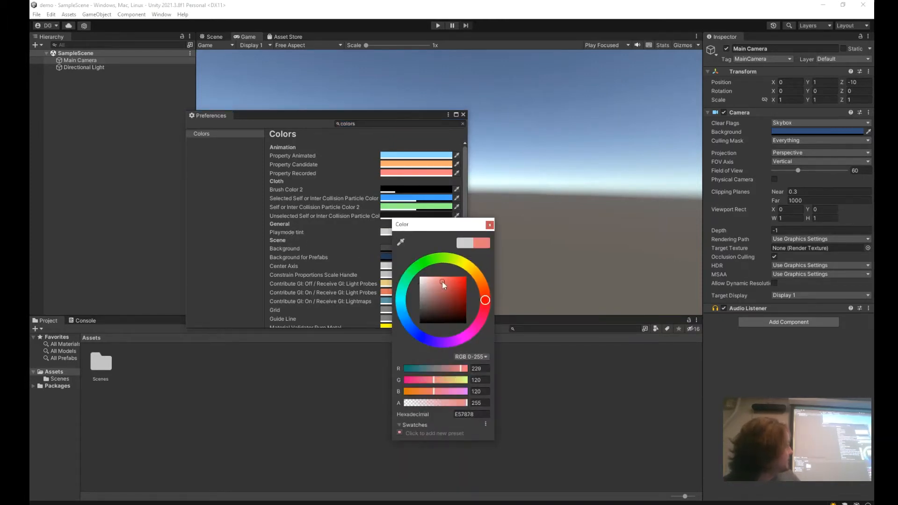
{"action": "left_click_drag", "start_coordinate": [442, 282], "coordinate": [449, 288]}
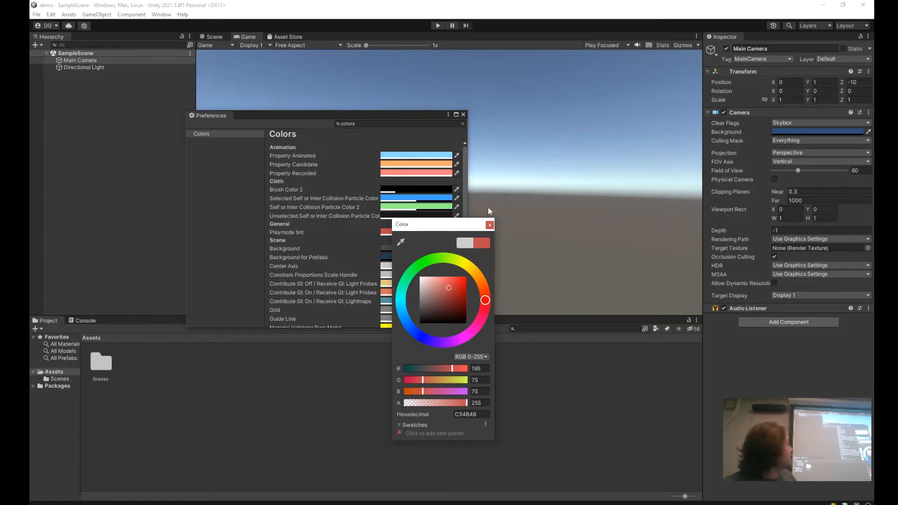
{"action": "left_click", "coordinate": [490, 225]}
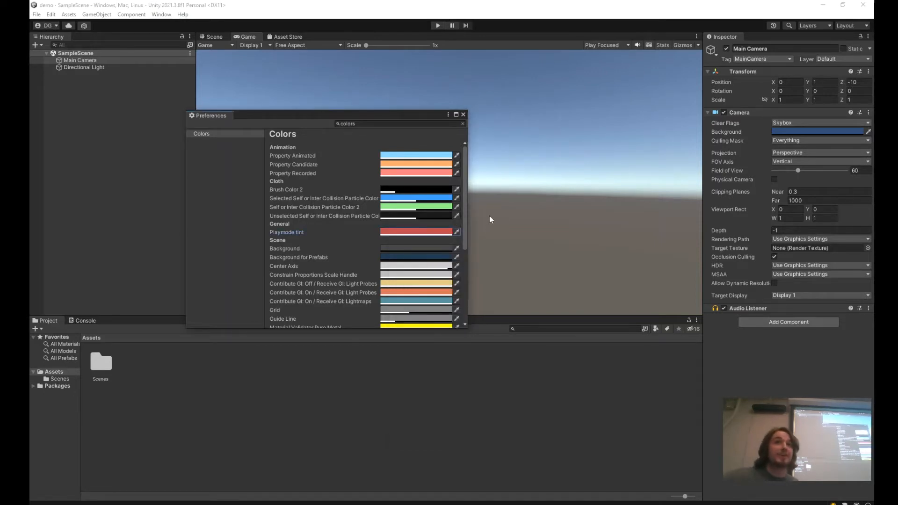
Close the Preferences window and run the scene in play mode to check the tint.
{"action": "left_click", "coordinate": [462, 114]}
{"action": "left_click", "coordinate": [438, 26]}
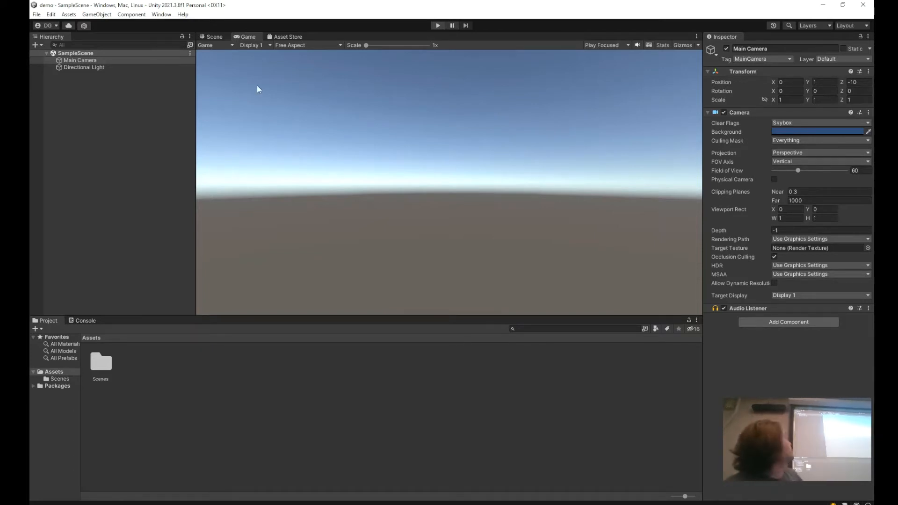
Return to the Scene view, clear the Main Camera selection and activate the Move tool.
{"action": "left_click", "coordinate": [214, 37]}
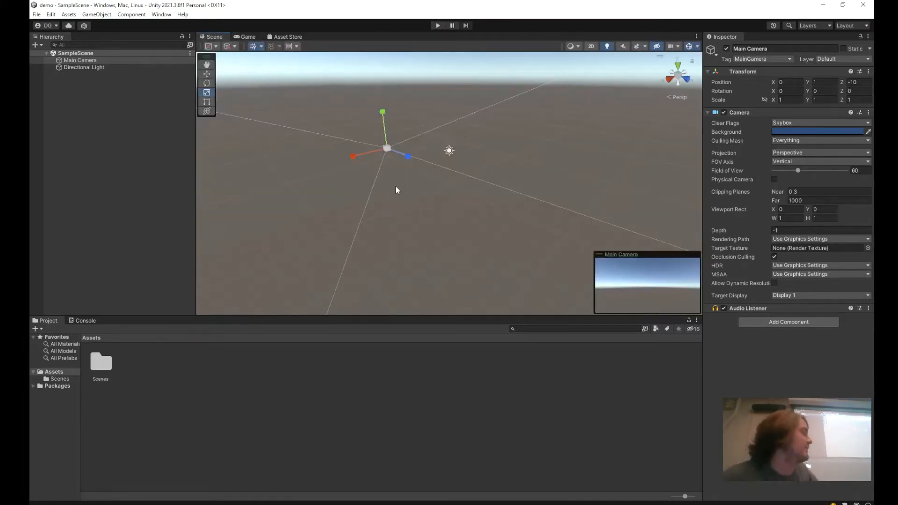
{"action": "left_click", "coordinate": [353, 194]}
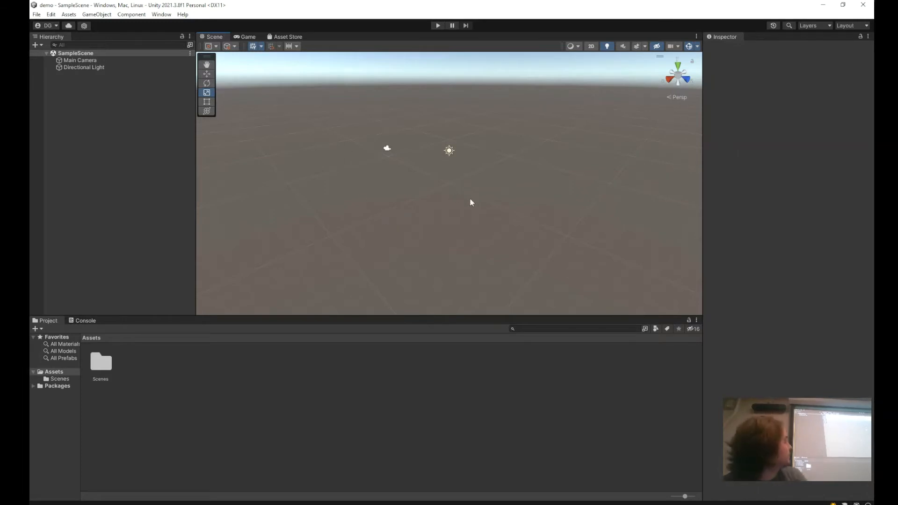
{"action": "key", "text": "w"}
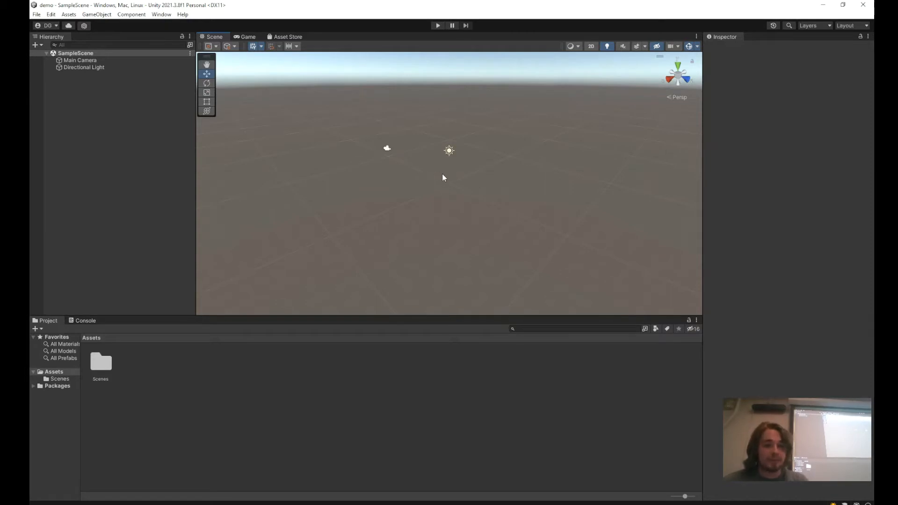
Examine the camera and light in the Scene view by panning, orbiting and zooming around them.
{"action": "middle_click_drag", "start_coordinate": [421, 190], "coordinate": [470, 192]}
{"action": "scroll", "coordinate": [454, 195], "scroll_direction": "up", "scroll_amount": 3}
{"action": "scroll", "coordinate": [435, 157], "scroll_direction": "down", "scroll_amount": 8}
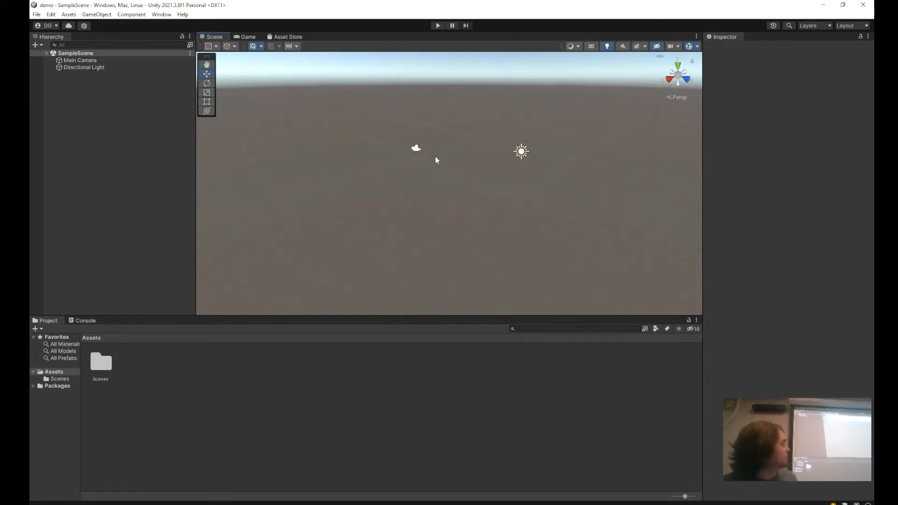
{"action": "scroll", "coordinate": [435, 199], "scroll_direction": "up", "scroll_amount": 5}
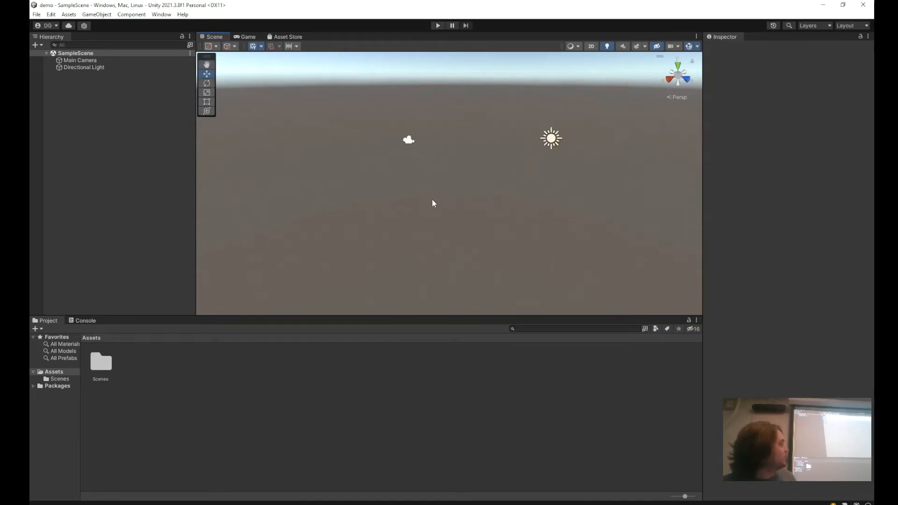
{"action": "mouse_move", "coordinate": [494, 168]}
{"action": "left_mouse_down", "text": "alt"}
{"action": "mouse_move", "coordinate": [403, 76]}
{"action": "mouse_move", "coordinate": [529, 114]}
{"action": "mouse_move", "coordinate": [501, 181]}
{"action": "mouse_move", "coordinate": [531, 217]}
{"action": "mouse_move", "coordinate": [523, 140]}
{"action": "mouse_move", "coordinate": [512, 130]}
{"action": "mouse_move", "coordinate": [270, 92]}
{"action": "mouse_move", "coordinate": [709, 173]}
{"action": "mouse_move", "coordinate": [486, 313]}
{"action": "mouse_move", "coordinate": [599, 90]}
{"action": "mouse_move", "coordinate": [284, 72]}
{"action": "mouse_move", "coordinate": [486, 182]}
{"action": "mouse_move", "coordinate": [441, 156]}
{"action": "mouse_move", "coordinate": [506, 181]}
{"action": "left_mouse_up", "text": "alt"}
{"action": "scroll", "coordinate": [412, 166], "scroll_direction": "up", "scroll_amount": 2}
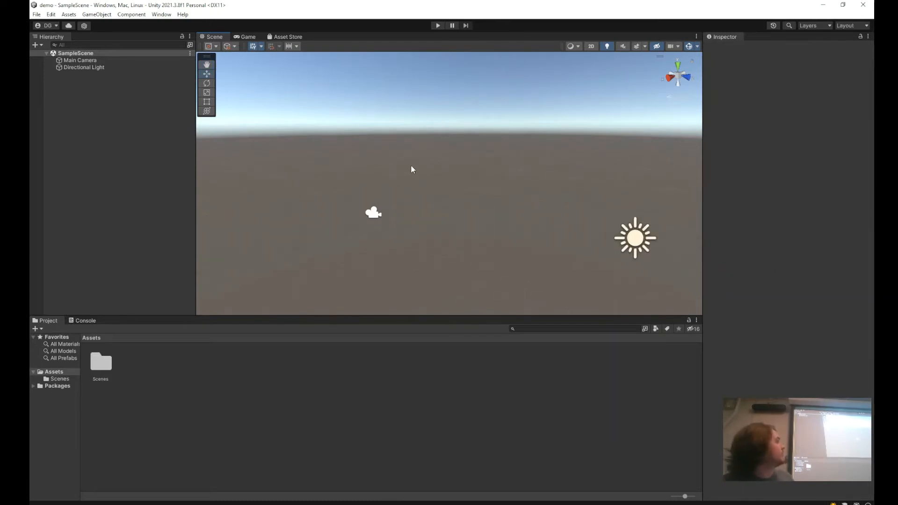
{"action": "scroll", "coordinate": [419, 172], "scroll_direction": "down", "scroll_amount": 3}
{"action": "scroll", "coordinate": [418, 170], "scroll_direction": "up", "scroll_amount": 1}
{"action": "scroll", "coordinate": [418, 172], "scroll_direction": "up", "scroll_amount": 2}
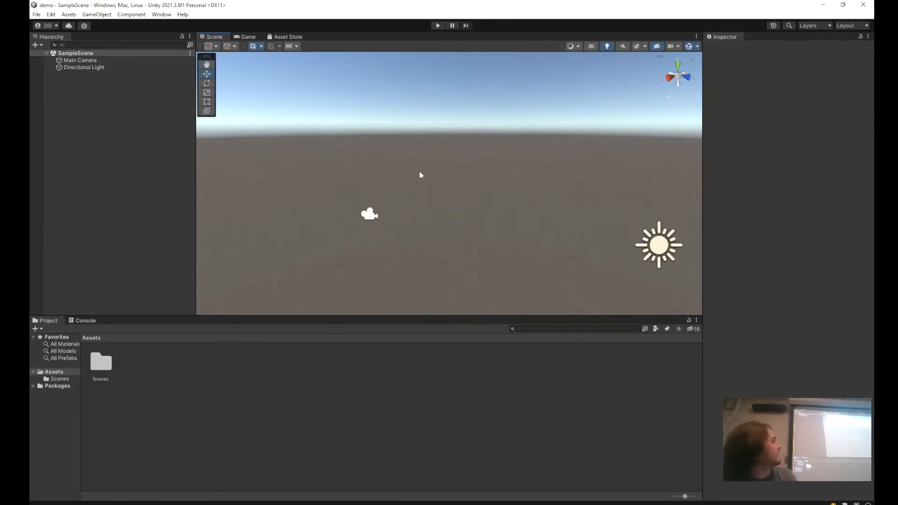
{"action": "scroll", "coordinate": [420, 172], "scroll_direction": "down", "scroll_amount": 3}
Travel forward, backward and sideways through the Scene view to see the camera and light from different positions.
{"action": "key", "text": "Right"}
{"action": "key", "text": "Up"}
{"action": "key", "text": "Left"}
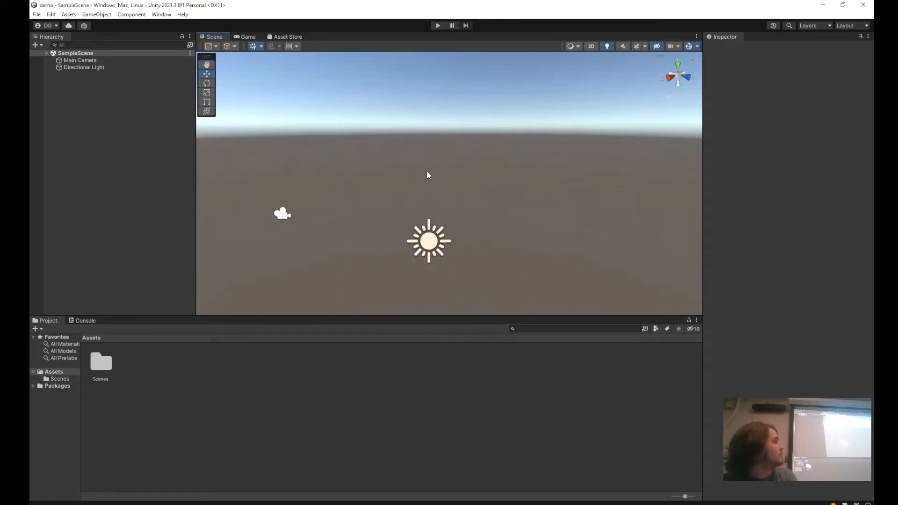
{"action": "key", "text": "Down"}
{"action": "key", "text": "Right"}
{"action": "key", "text": "Left"}
{"action": "key", "text": "Up"}
{"action": "key", "text": "Down"}
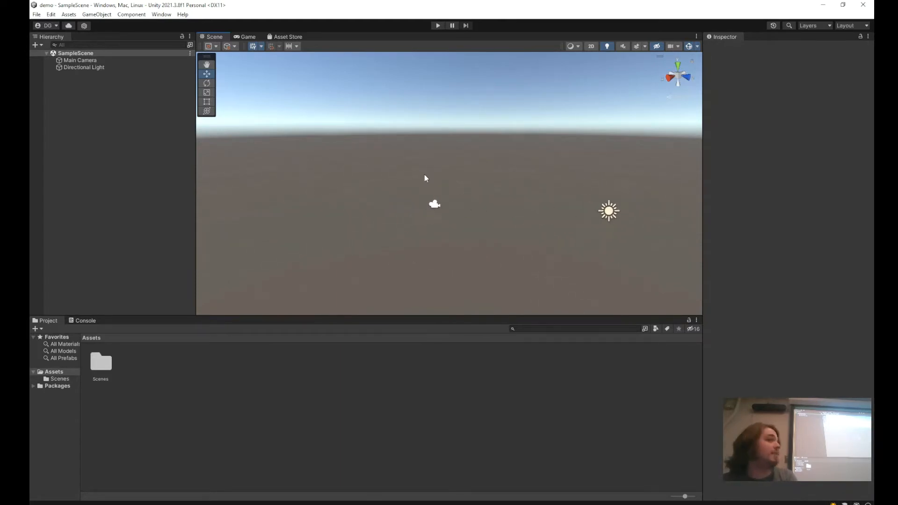
{"action": "key", "text": "Right"}
{"action": "key", "text": "Down"}
{"action": "key", "text": "Left"}
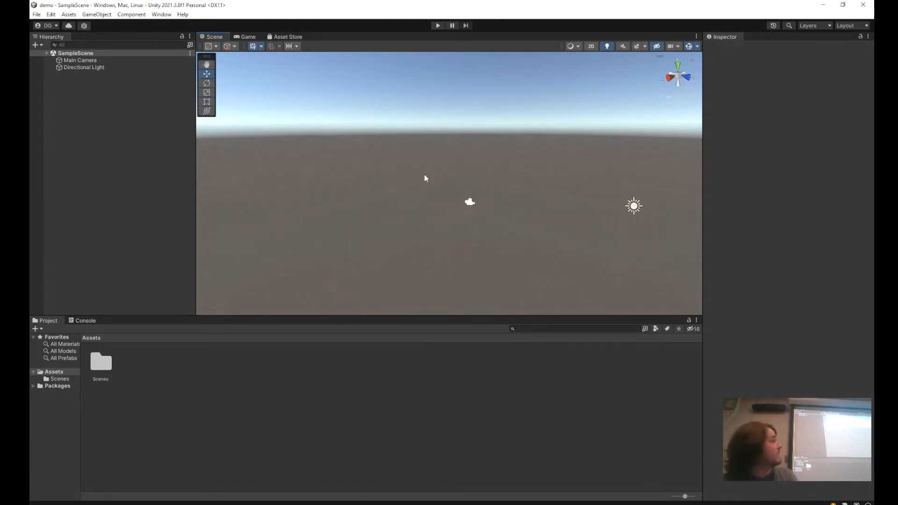
Pan and turn the Scene viewpoint, and view the camera and light repeatedly from near and far.
{"action": "middle_click_drag", "start_coordinate": [451, 182], "coordinate": [368, 153]}
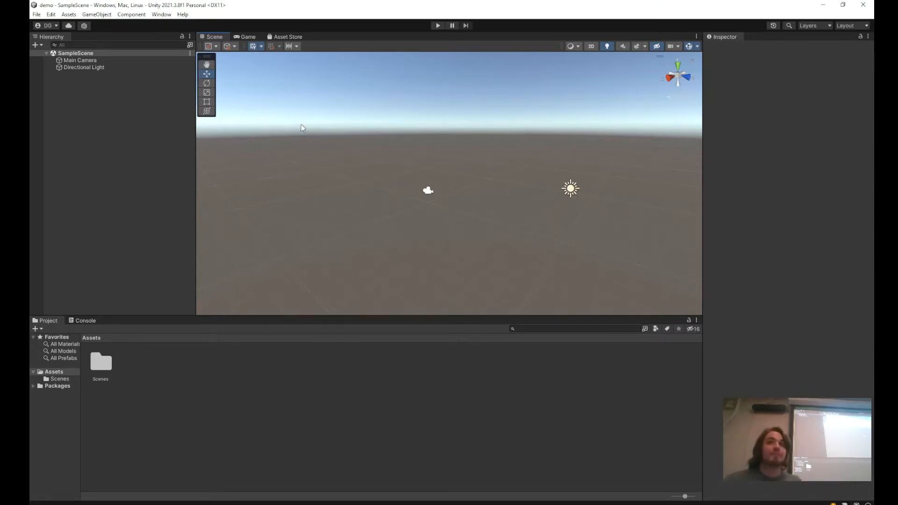
{"action": "right_click_drag", "start_coordinate": [301, 130], "coordinate": [300, 127]}
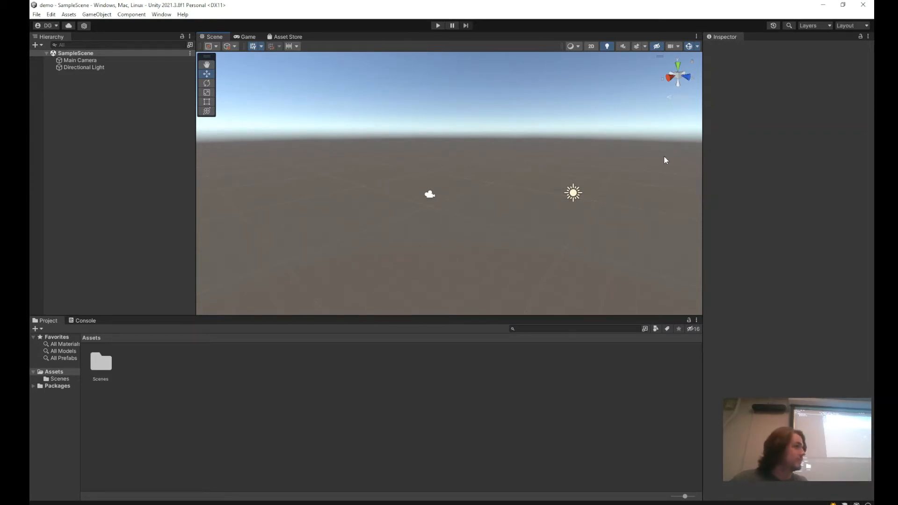
{"action": "scroll", "coordinate": [663, 157], "scroll_direction": "up", "scroll_amount": 5}
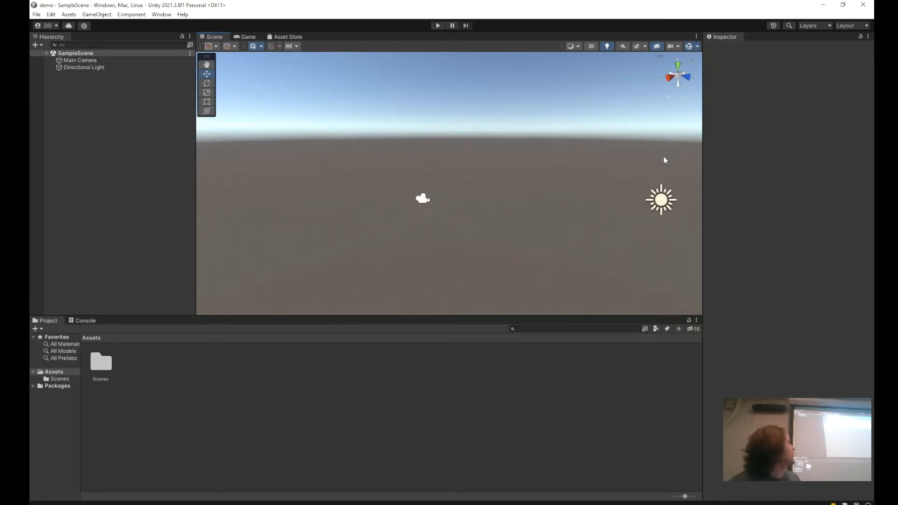
{"action": "scroll", "coordinate": [663, 156], "scroll_direction": "down", "scroll_amount": 6}
{"action": "scroll", "coordinate": [664, 157], "scroll_direction": "up", "scroll_amount": 5}
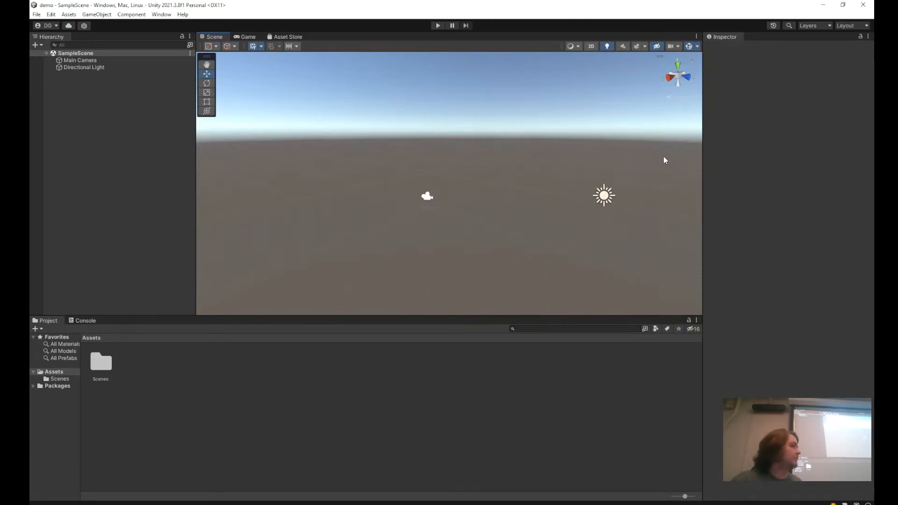
{"action": "scroll", "coordinate": [663, 157], "scroll_direction": "down", "scroll_amount": 2}
{"action": "scroll", "coordinate": [663, 157], "scroll_direction": "down", "scroll_amount": 2}
{"action": "scroll", "coordinate": [663, 157], "scroll_direction": "up", "scroll_amount": 5}
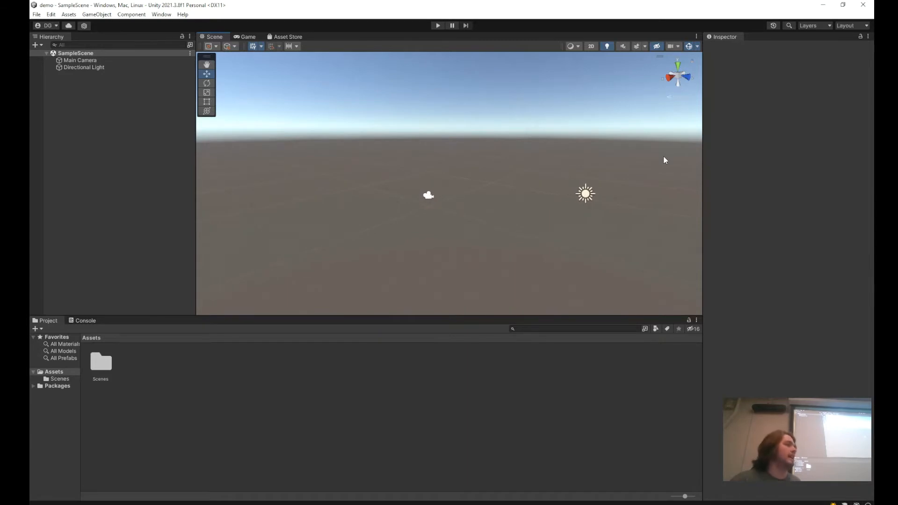
{"action": "scroll", "coordinate": [663, 157], "scroll_direction": "down", "scroll_amount": 3}
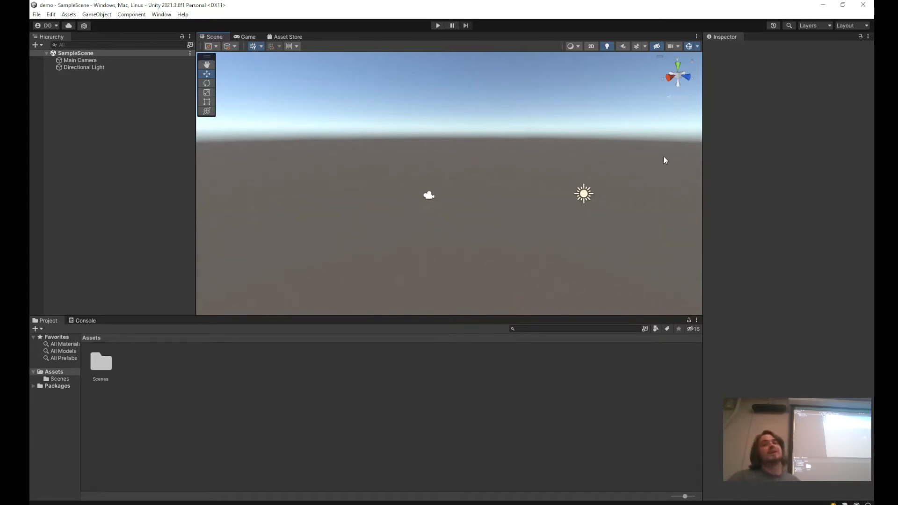
{"action": "scroll", "coordinate": [664, 157], "scroll_direction": "up", "scroll_amount": 4}
{"action": "scroll", "coordinate": [663, 159], "scroll_direction": "down", "scroll_amount": 3}
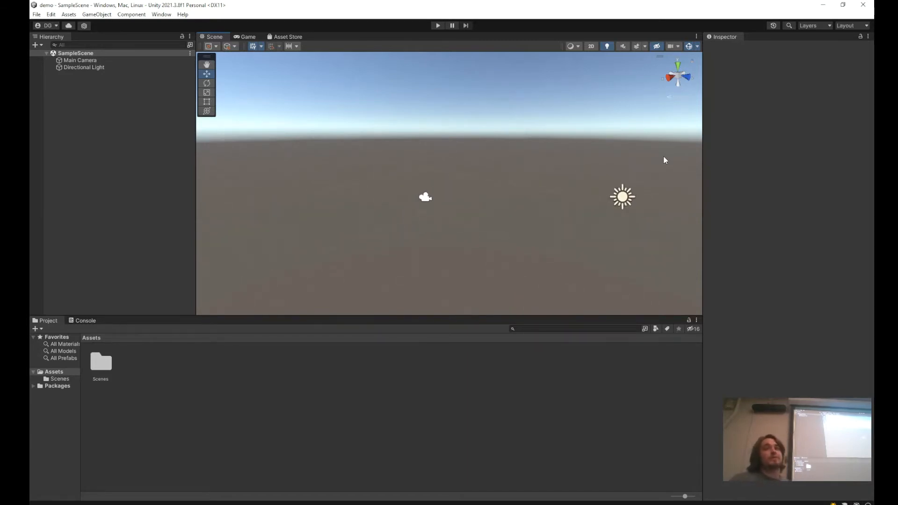
{"action": "scroll", "coordinate": [662, 160], "scroll_direction": "up", "scroll_amount": 4}
{"action": "scroll", "coordinate": [663, 157], "scroll_direction": "down", "scroll_amount": 3}
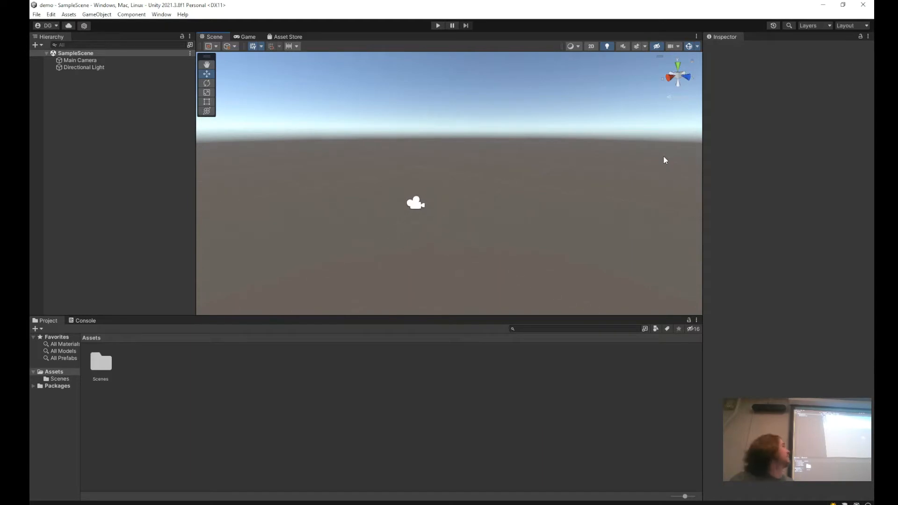
{"action": "scroll", "coordinate": [664, 159], "scroll_direction": "down", "scroll_amount": 5}
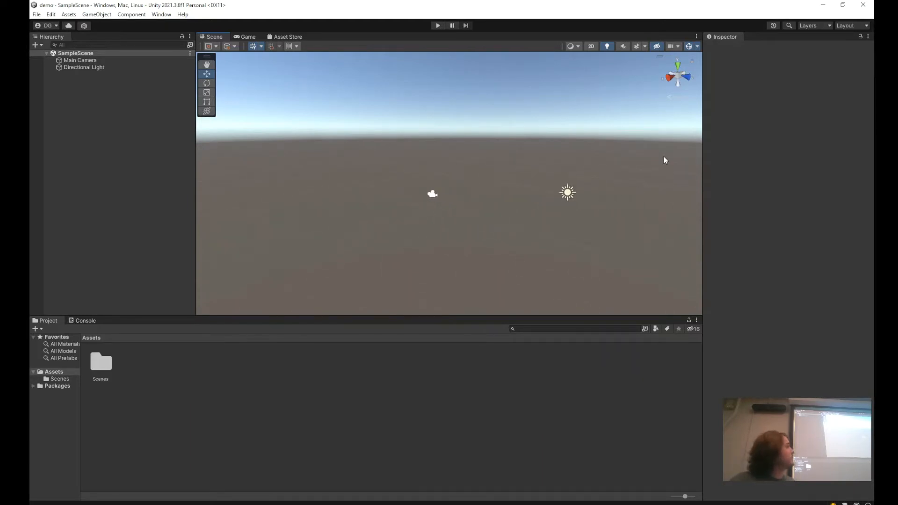
{"action": "scroll", "coordinate": [663, 160], "scroll_direction": "down", "scroll_amount": 2}
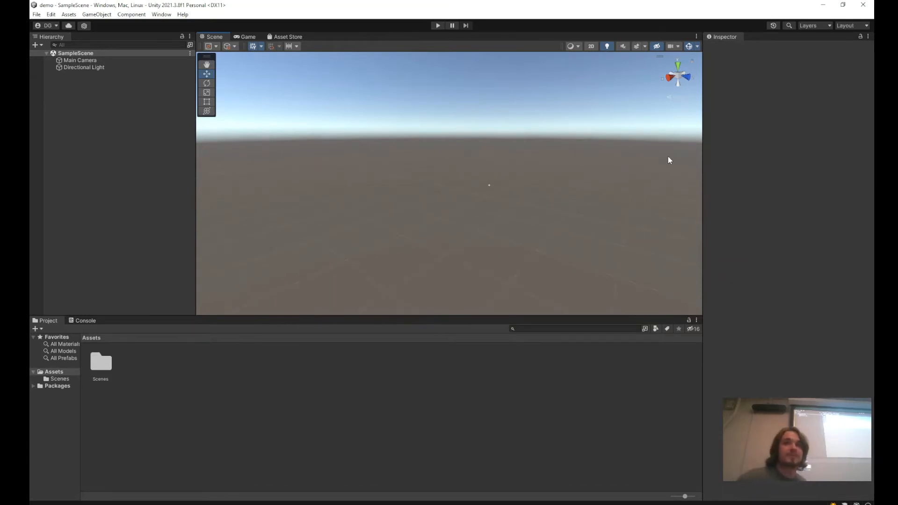
{"action": "scroll", "coordinate": [668, 159], "scroll_direction": "down", "scroll_amount": 2}
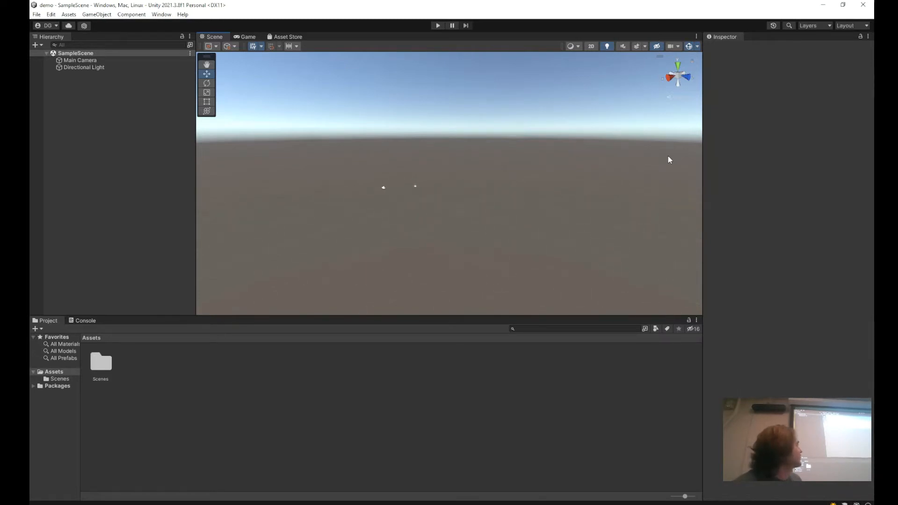
Fly through the scene in all four directions, approaching and passing the camera and light.
{"action": "key", "text": "Up"}
{"action": "key", "text": "Left"}
{"action": "key", "text": "Right"}
{"action": "key", "text": "Left"}
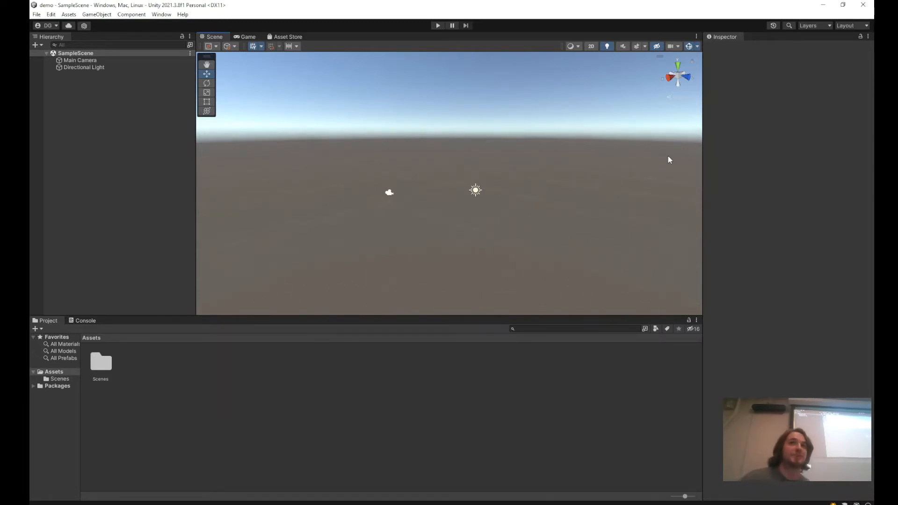
{"action": "key", "text": "Right"}
{"action": "key", "text": "Left"}
{"action": "key", "text": "Up"}
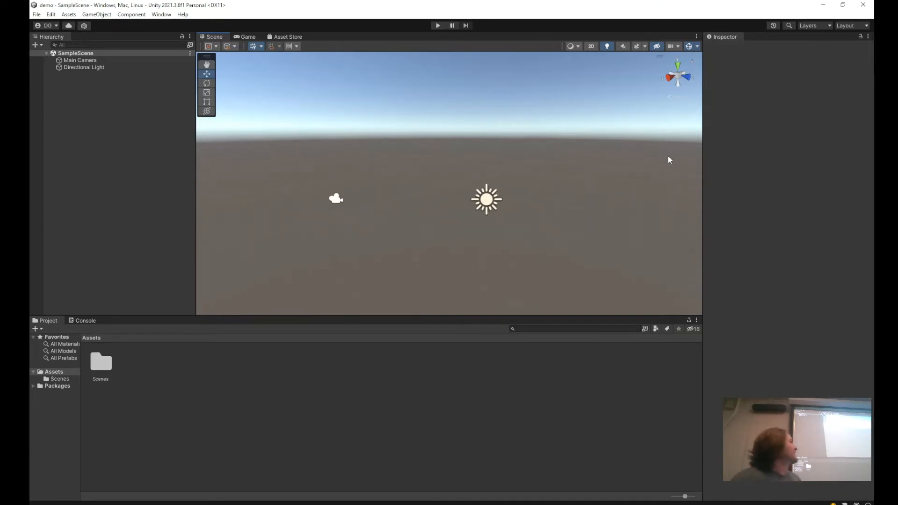
{"action": "key", "text": "Down"}
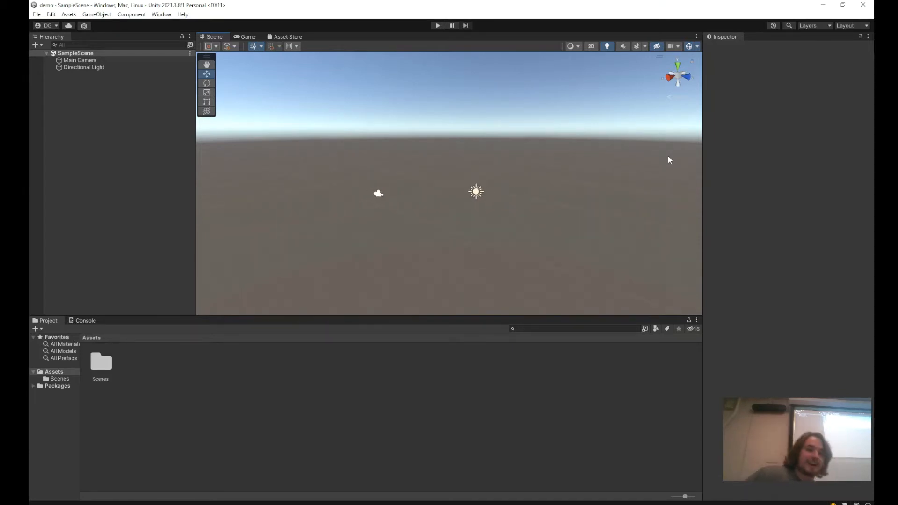
{"action": "key", "text": "Up"}
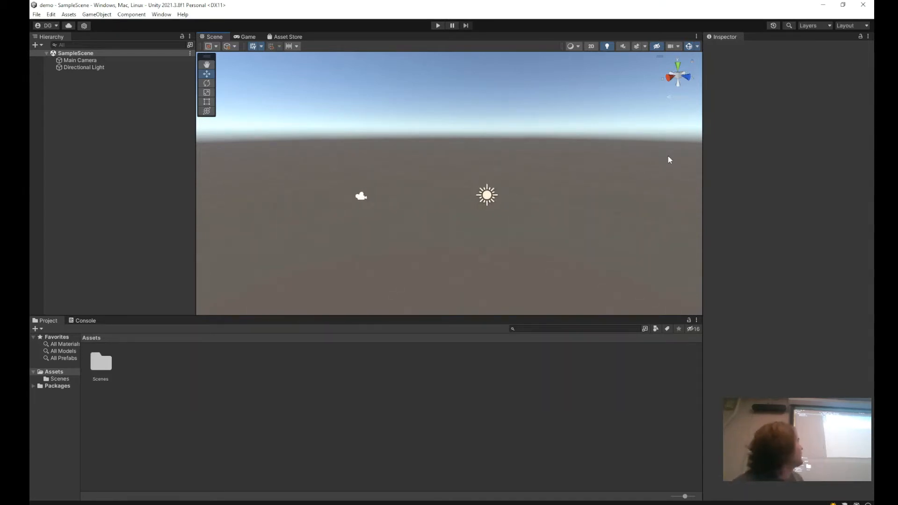
{"action": "key", "text": "Right"}
{"action": "key", "text": "Down"}
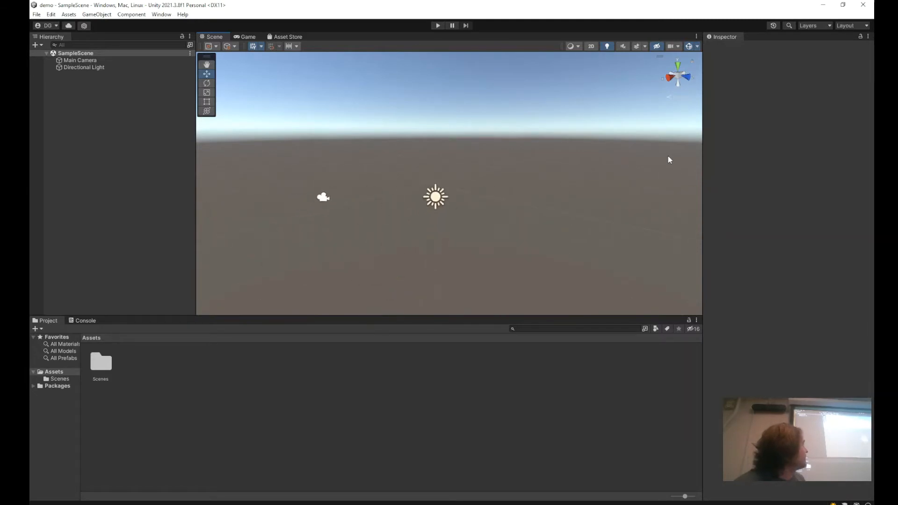
{"action": "key", "text": "Left"}
{"action": "key", "text": "Up"}
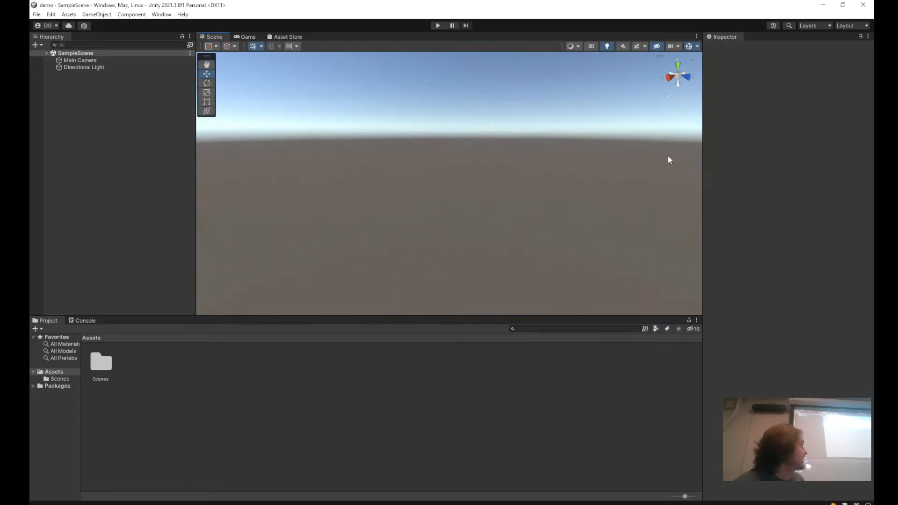
{"action": "key", "text": "Down"}
{"action": "key", "text": "Up"}
{"action": "key", "text": "Left"}
{"action": "key", "text": "Right"}
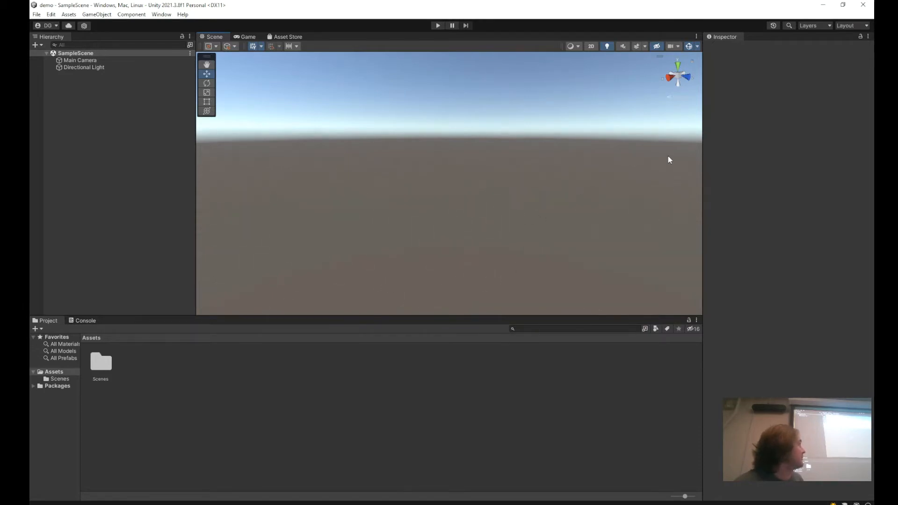
{"action": "key", "text": "Down"}
{"action": "key", "text": "Left"}
{"action": "key", "text": "Right"}
{"action": "key", "text": "Up"}
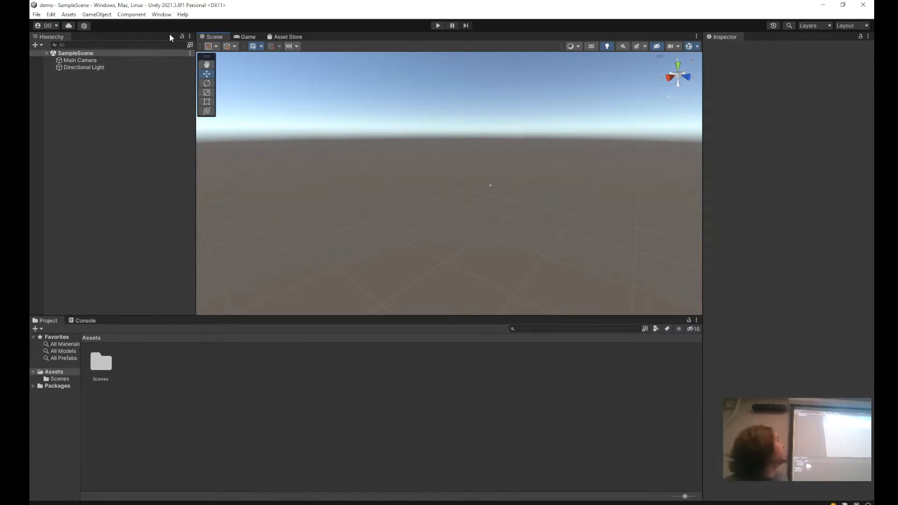
Check the Game view, select the Main Camera and show it in the Scene view.
{"action": "left_click", "coordinate": [245, 37]}
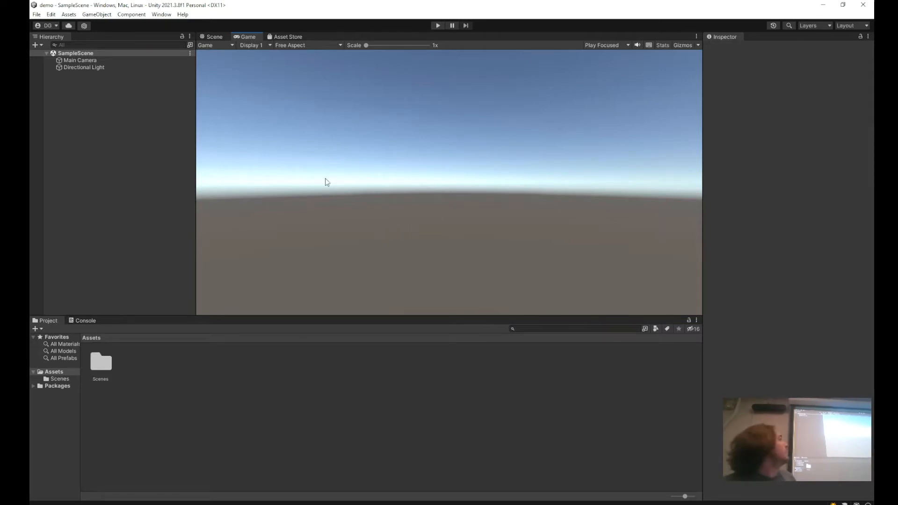
{"action": "left_click", "coordinate": [69, 61]}
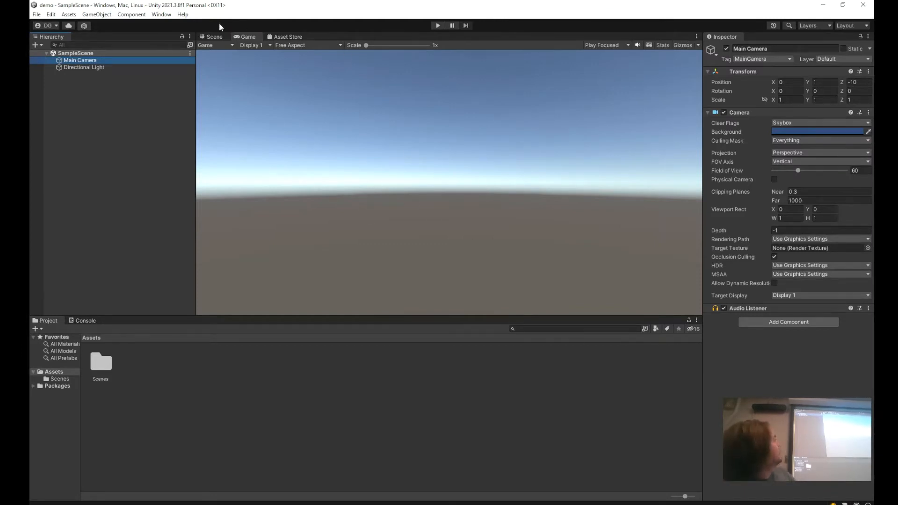
{"action": "left_click", "coordinate": [211, 37]}
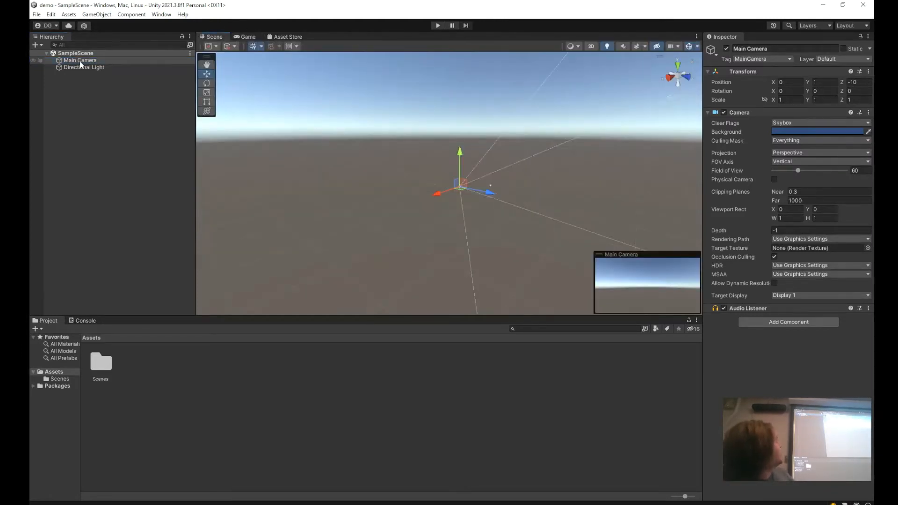
Examine the Main Camera's position and view frustum from several angles in the Scene view.
{"action": "middle_click_drag", "start_coordinate": [512, 220], "coordinate": [492, 272]}
{"action": "right_click_drag", "start_coordinate": [433, 195], "coordinate": [547, 195]}
{"action": "middle_click_drag", "start_coordinate": [359, 201], "coordinate": [870, 216]}
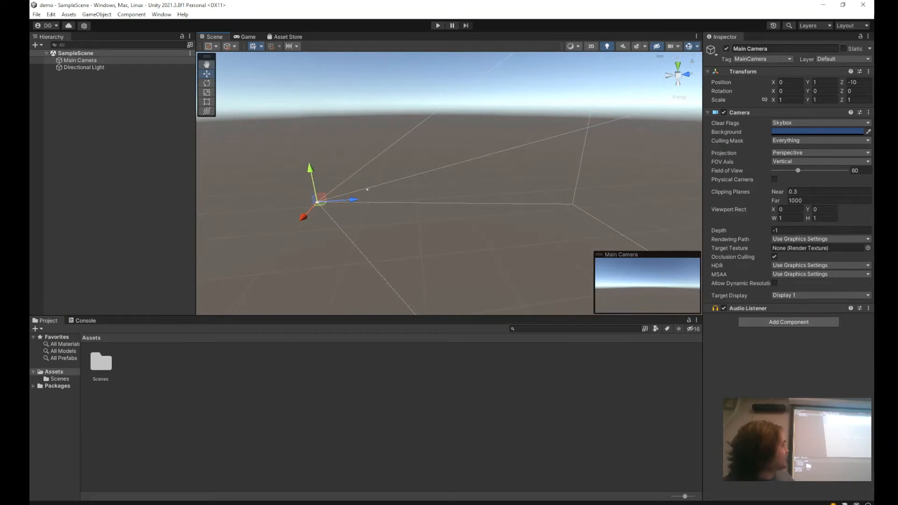
{"action": "right_click_drag", "start_coordinate": [288, 238], "coordinate": [316, 239]}
{"action": "middle_click_drag", "start_coordinate": [317, 238], "coordinate": [487, 211]}
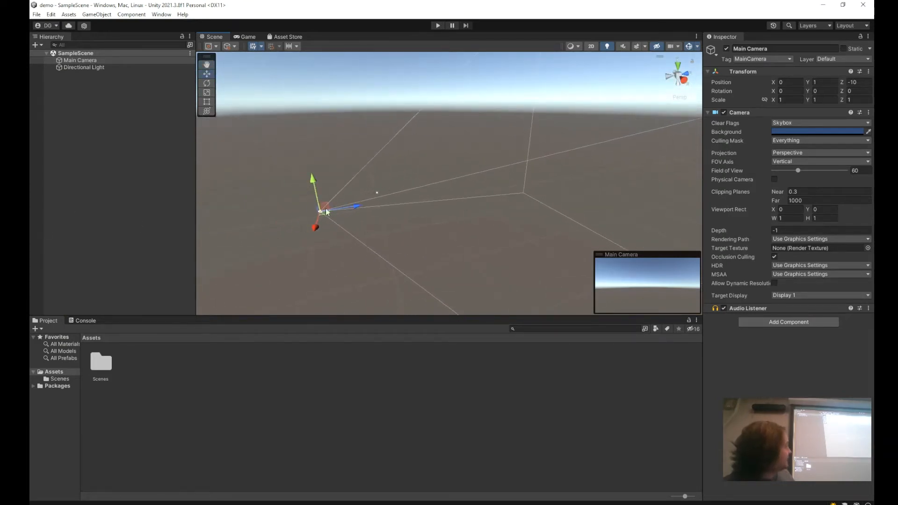
Compare the Game view with the Main Camera's view in the scene, and check the Game view's play focus options.
{"action": "left_click", "coordinate": [247, 37]}
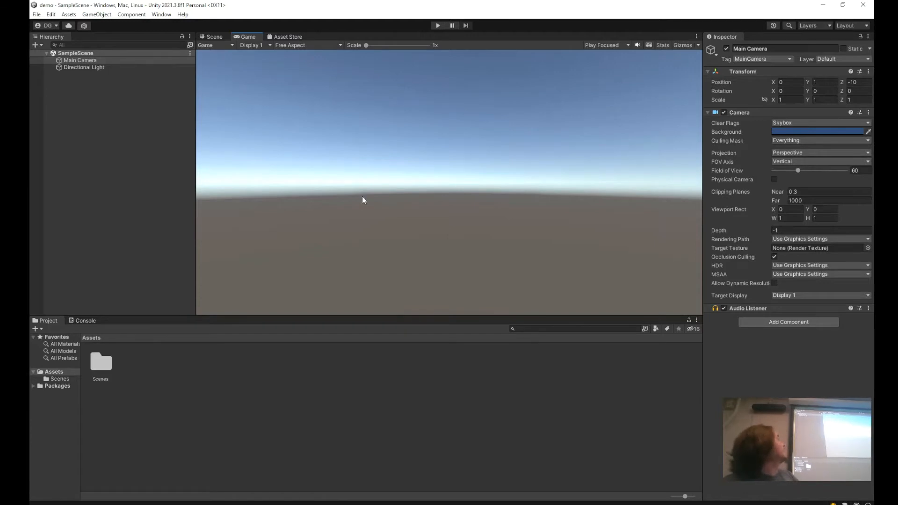
{"action": "left_click", "coordinate": [213, 36]}
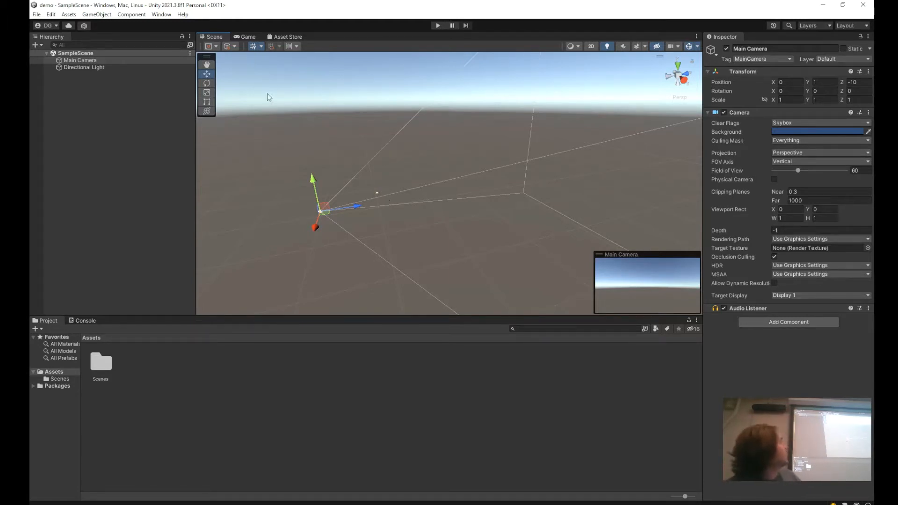
{"action": "left_click", "coordinate": [248, 37]}
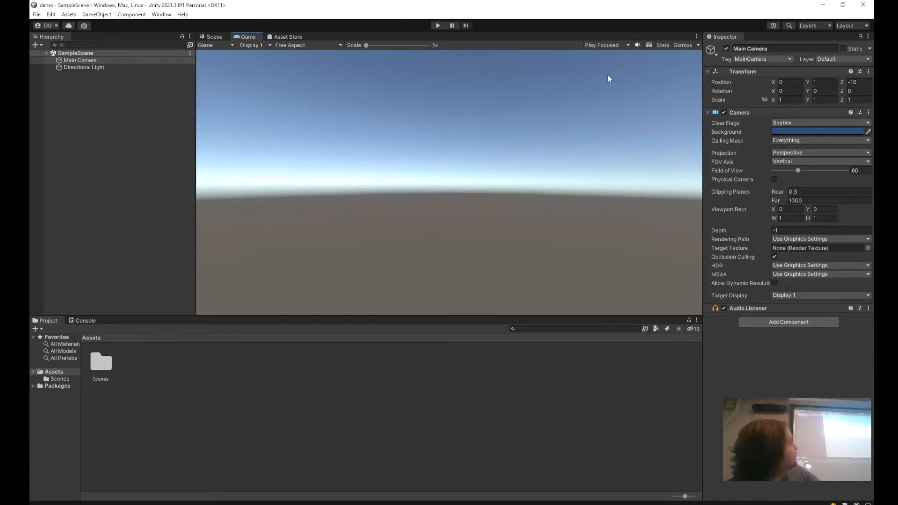
{"action": "left_click", "coordinate": [600, 47]}
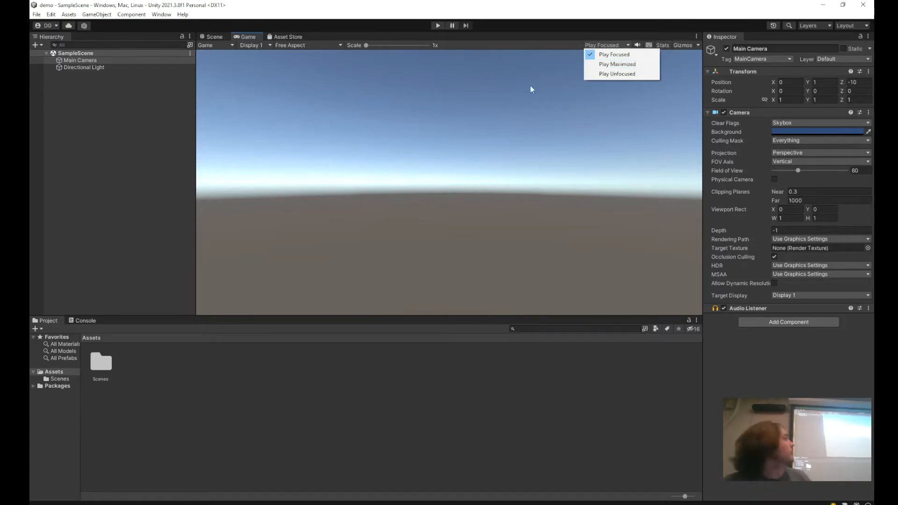
{"action": "left_click", "coordinate": [363, 117]}
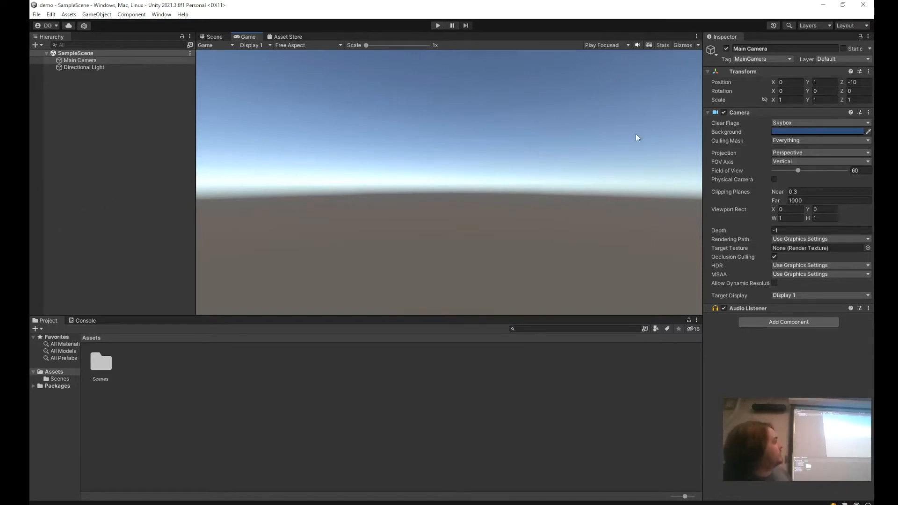
Select the Main Camera and examine its Transform position, rotation and scale properties.
{"action": "left_click", "coordinate": [89, 67]}
{"action": "left_click", "coordinate": [90, 61]}
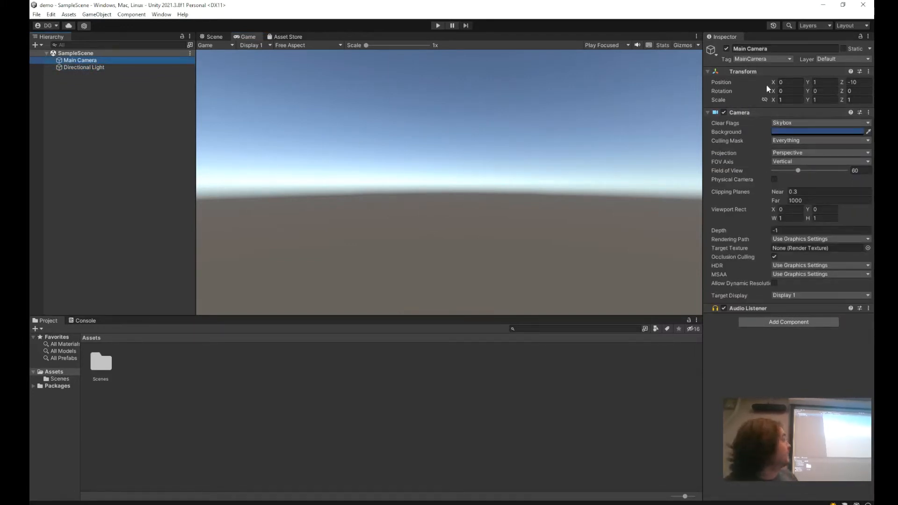
{"action": "left_click", "coordinate": [789, 82]}
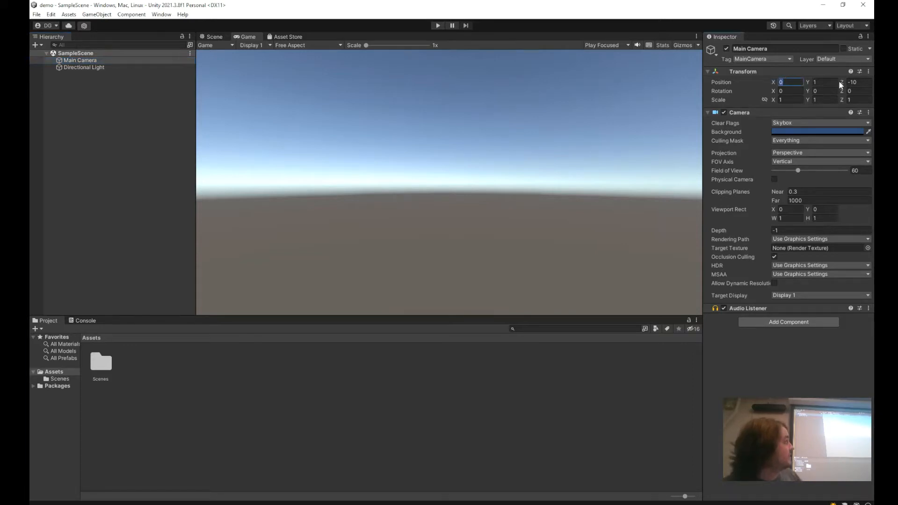
{"action": "left_click", "coordinate": [828, 74]}
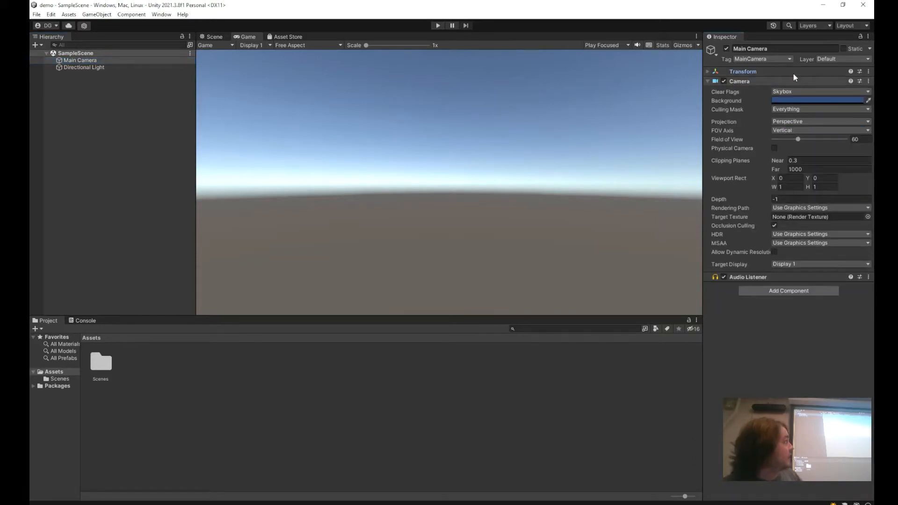
{"action": "left_click", "coordinate": [711, 70]}
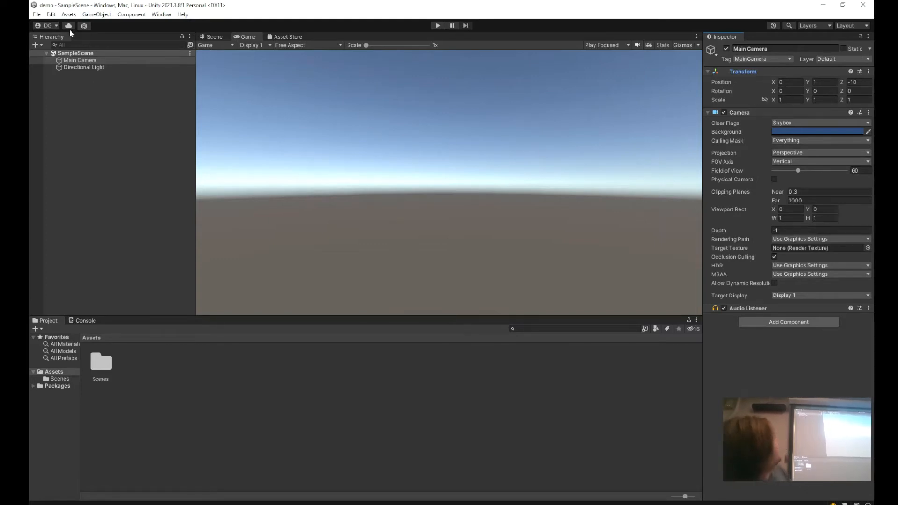
Add a 3D Cube to SampleScene in the Scene view and inspect it from near and far.
{"action": "left_click", "coordinate": [215, 37]}
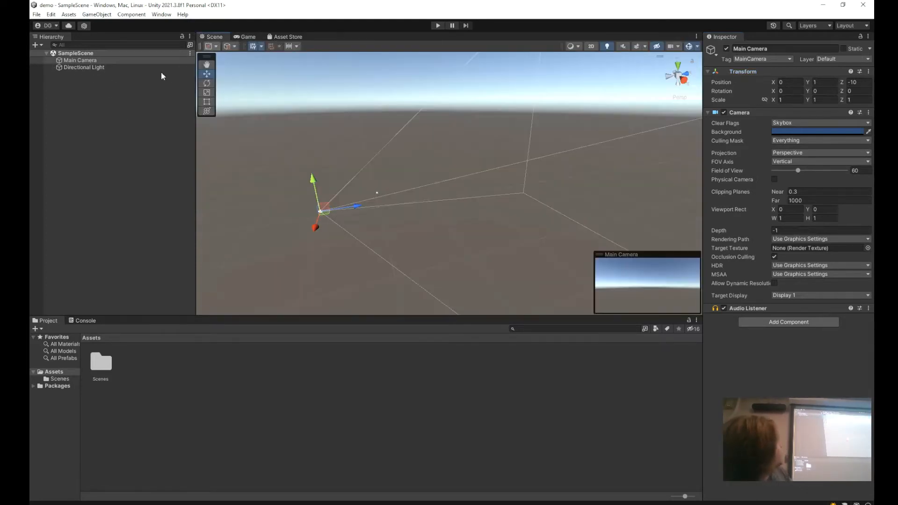
{"action": "left_click", "coordinate": [37, 46]}
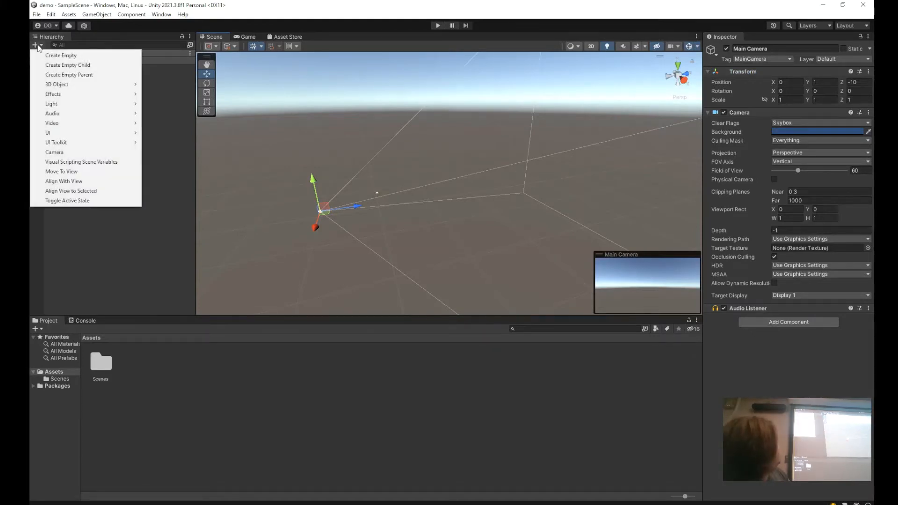
{"action": "mouse_move", "coordinate": [74, 87]}
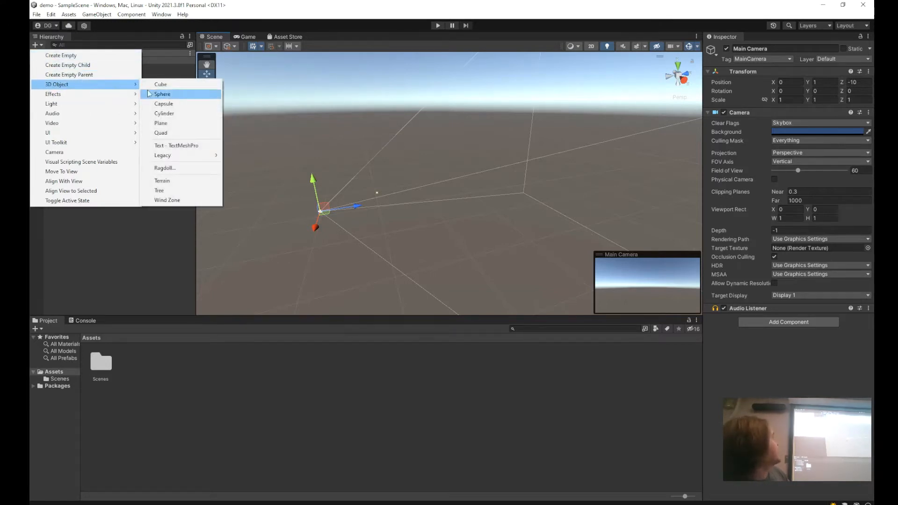
{"action": "left_click", "coordinate": [161, 85]}
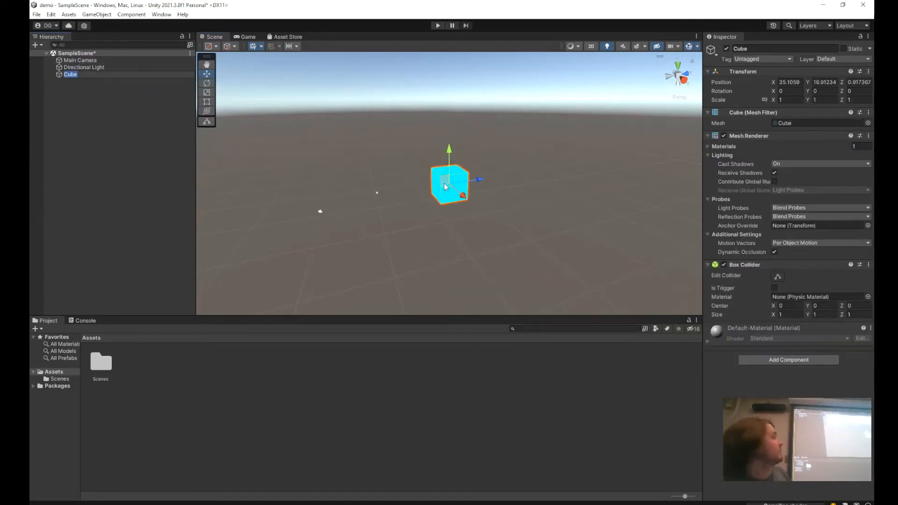
{"action": "scroll", "coordinate": [472, 163], "scroll_direction": "up", "scroll_amount": 3}
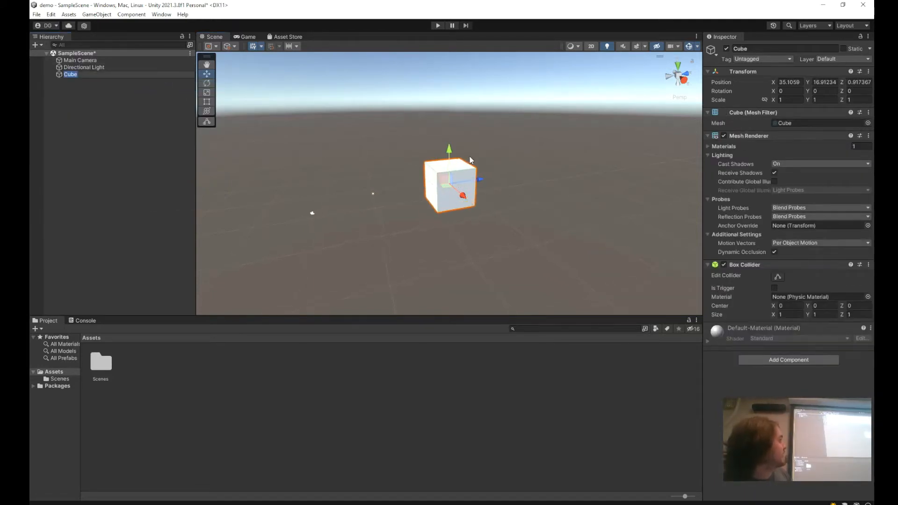
{"action": "scroll", "coordinate": [463, 156], "scroll_direction": "down", "scroll_amount": 5}
{"action": "scroll", "coordinate": [460, 158], "scroll_direction": "down", "scroll_amount": 2}
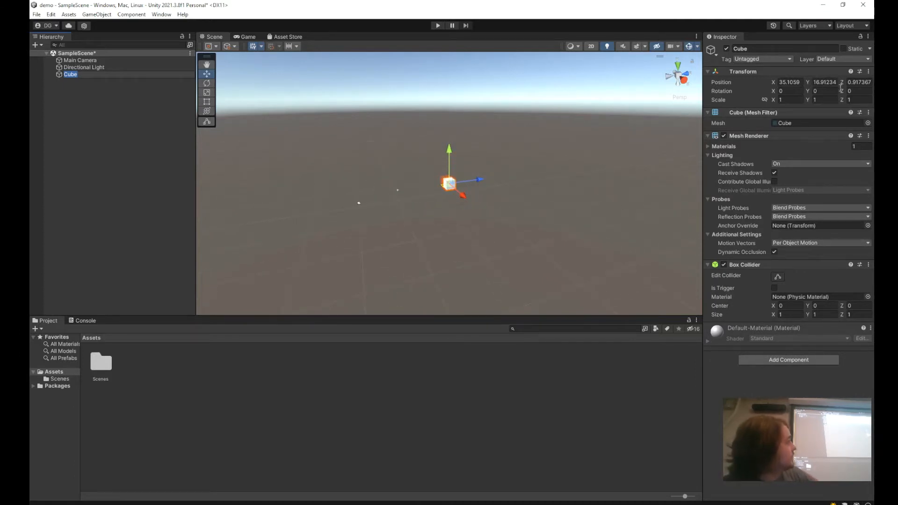
Set the cube's X and Y position to 0.
{"action": "right_click", "coordinate": [793, 81]}
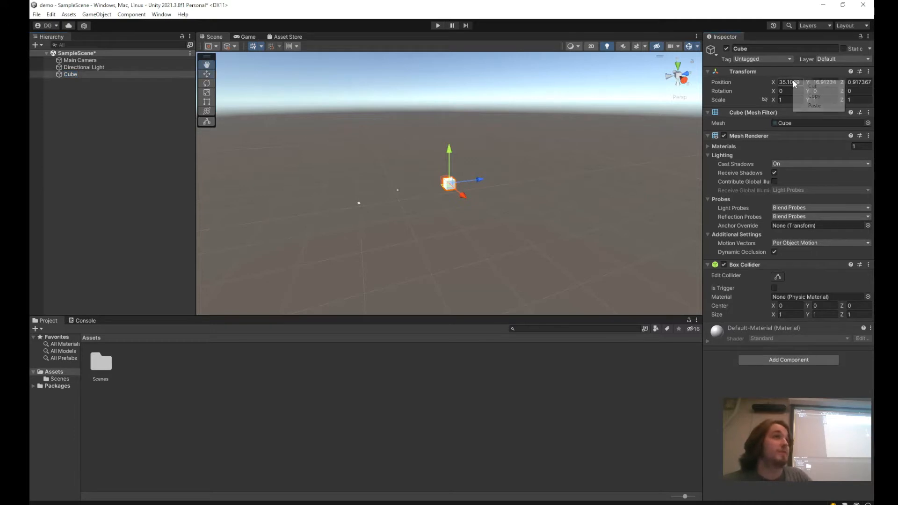
{"action": "left_click", "coordinate": [593, 173]}
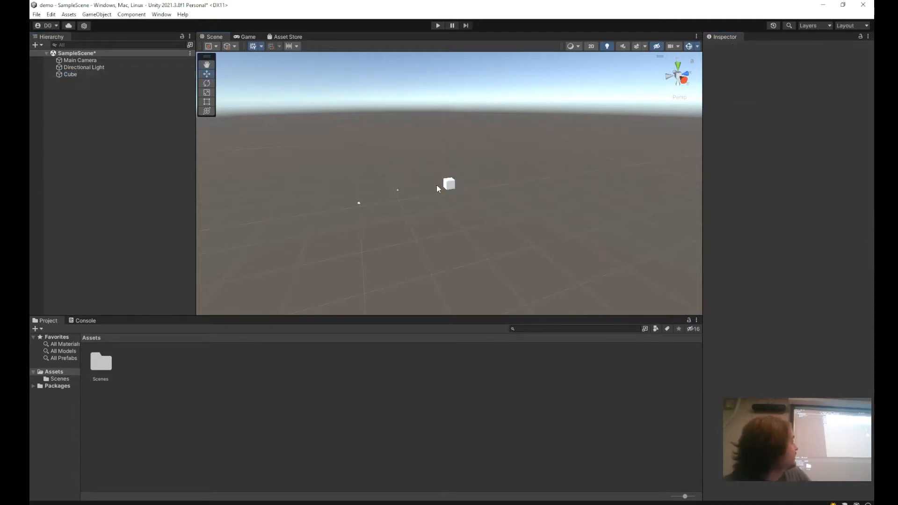
{"action": "left_click", "coordinate": [448, 184]}
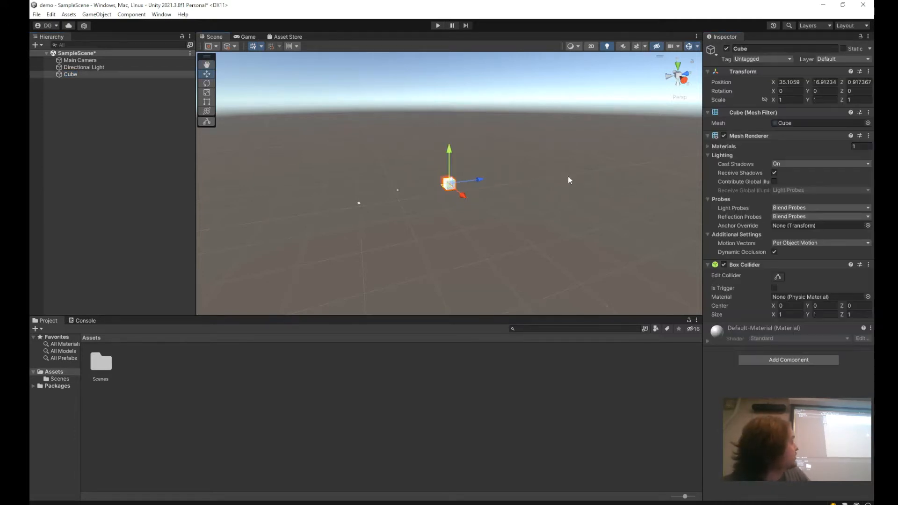
{"action": "left_click", "coordinate": [789, 82]}
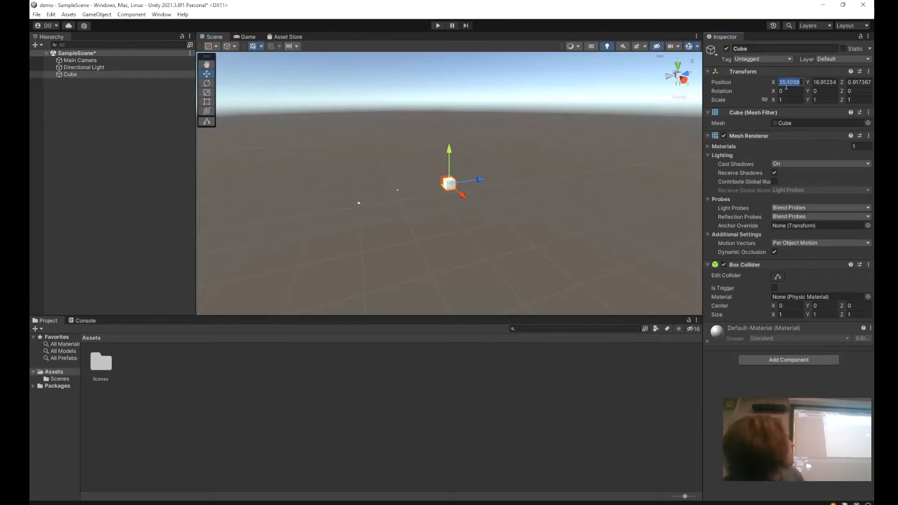
{"action": "type", "text": "2"}
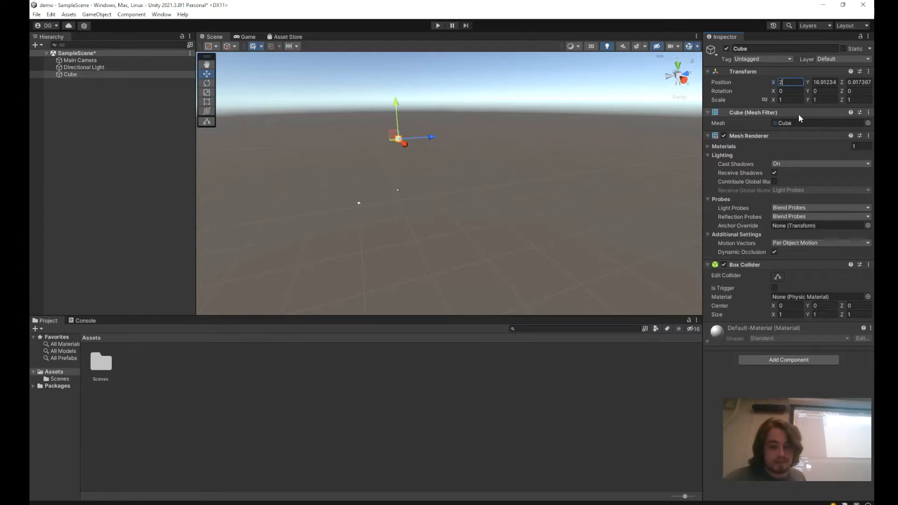
{"action": "key", "text": "BackSpace"}
{"action": "type", "text": "0"}
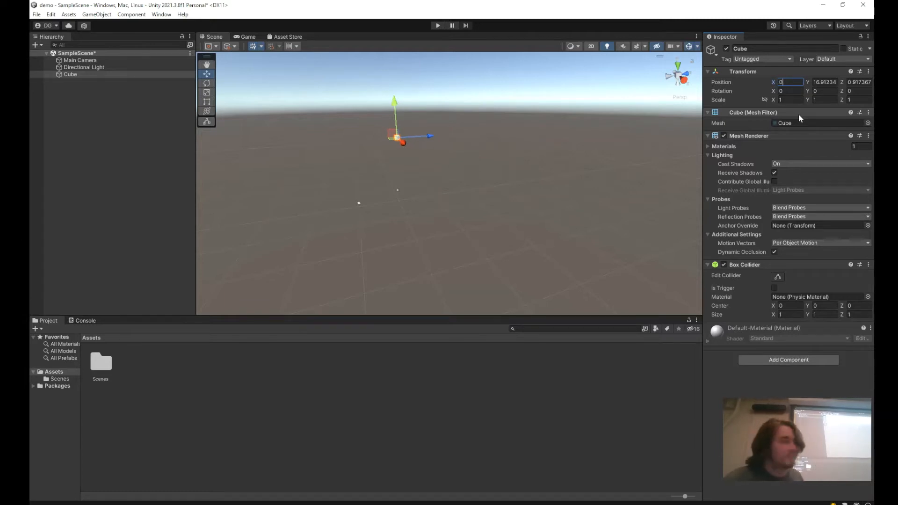
{"action": "left_click", "coordinate": [823, 82]}
{"action": "type", "text": "0"}
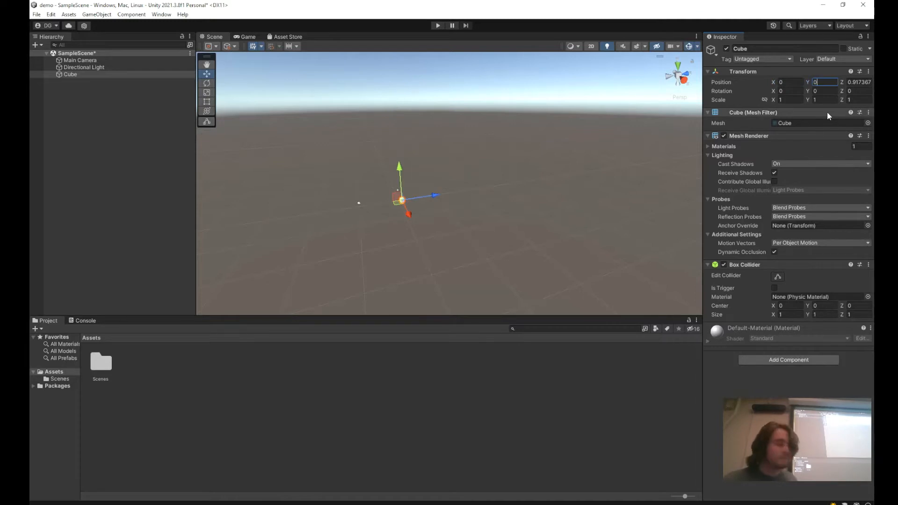
Try an X rotation of 45 on the cube, and clear the value again.
{"action": "left_click", "coordinate": [796, 91]}
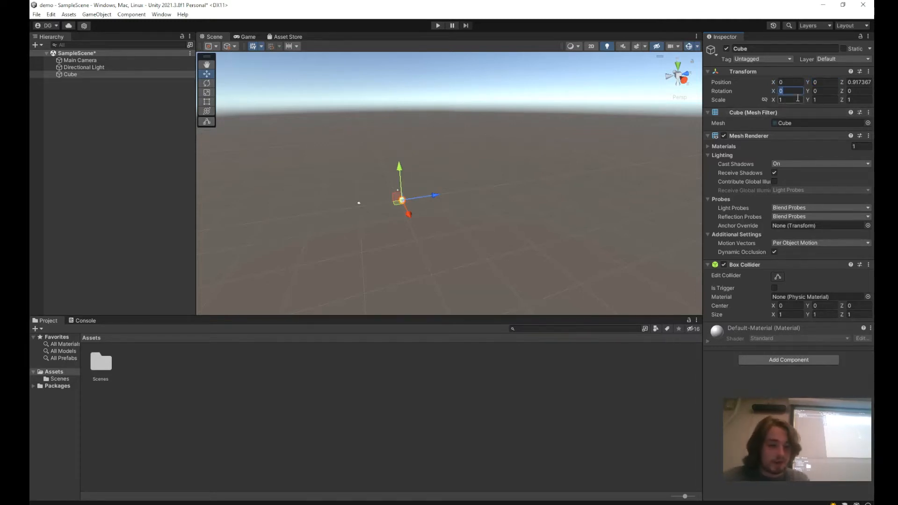
{"action": "type", "text": "45"}
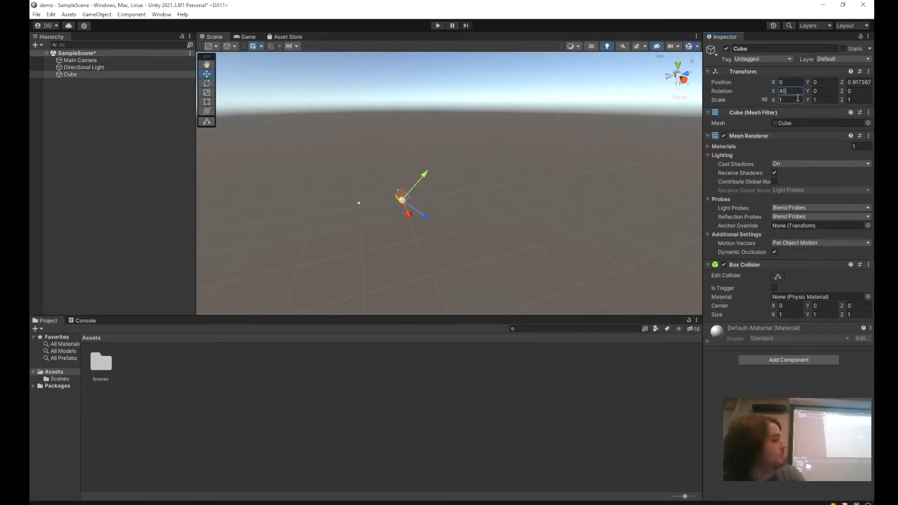
{"action": "key", "text": "BackSpace"}
{"action": "key", "text": "BackSpace"}
{"action": "right_click", "coordinate": [797, 97]}
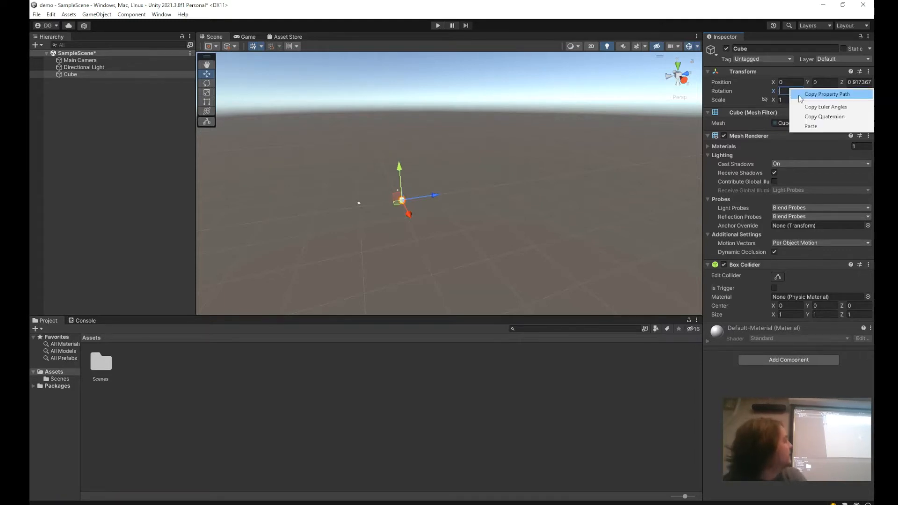
Try stretching the cube with X scale values from 2 up to 2000, and set the X scale back to 1.
{"action": "left_click", "coordinate": [787, 99]}
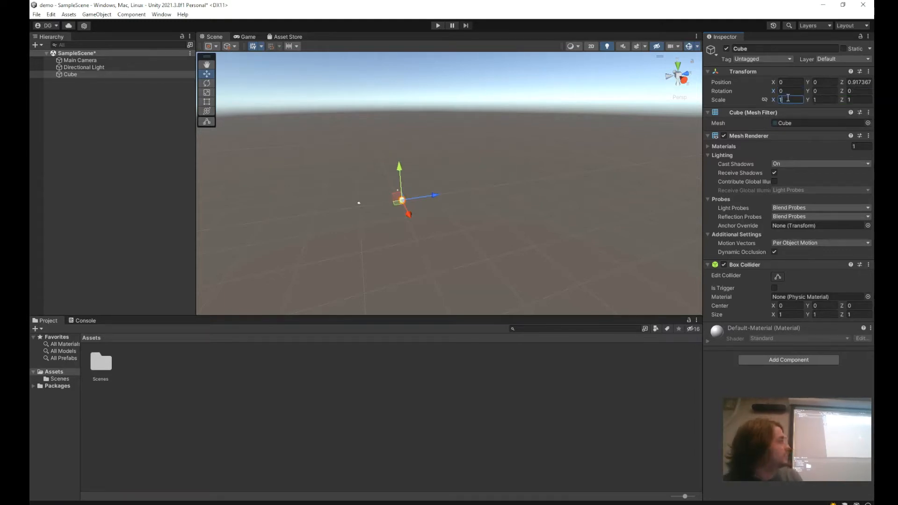
{"action": "type", "text": "2"}
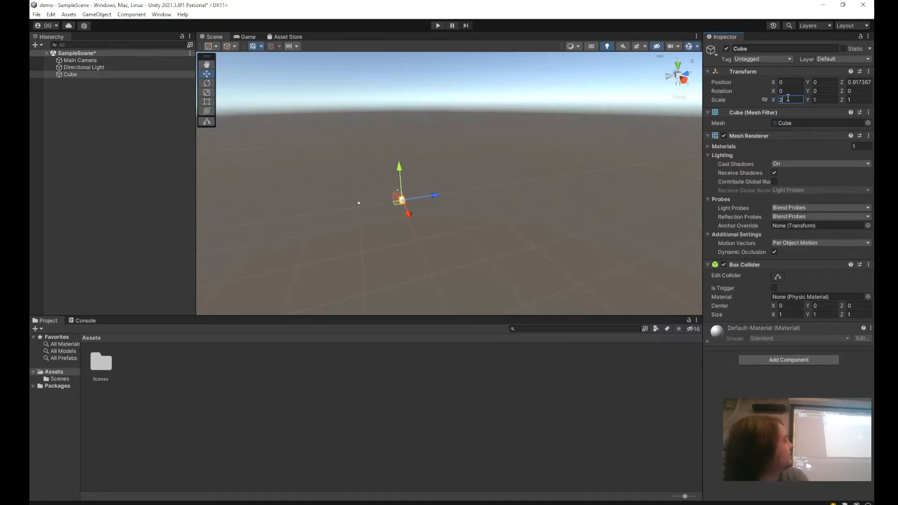
{"action": "type", "text": "00"}
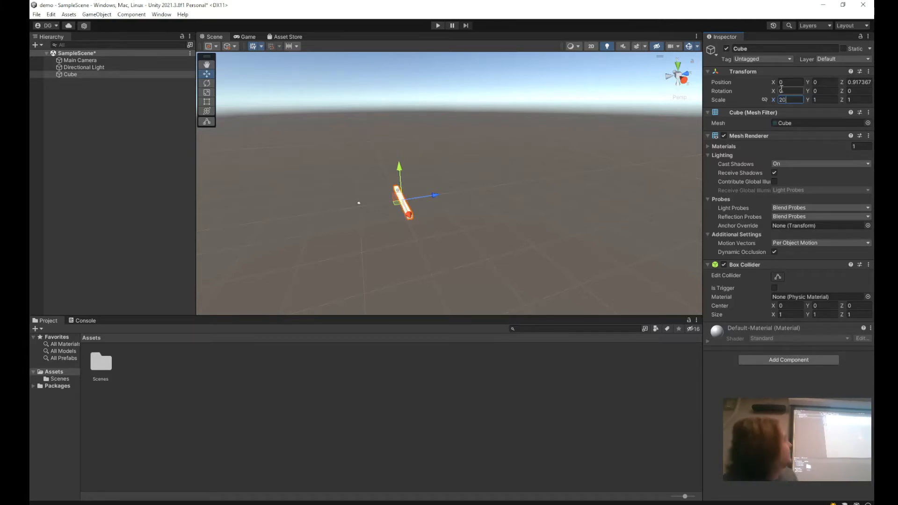
{"action": "type", "text": "0"}
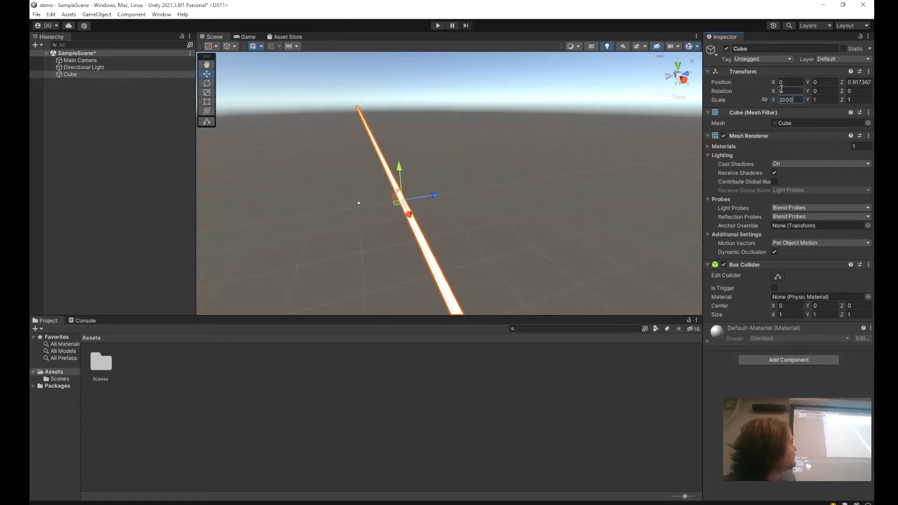
{"action": "key", "text": "BackSpace"}
{"action": "key", "text": "BackSpace"}
{"action": "key", "text": "BackSpace"}
{"action": "key", "text": "BackSpace"}
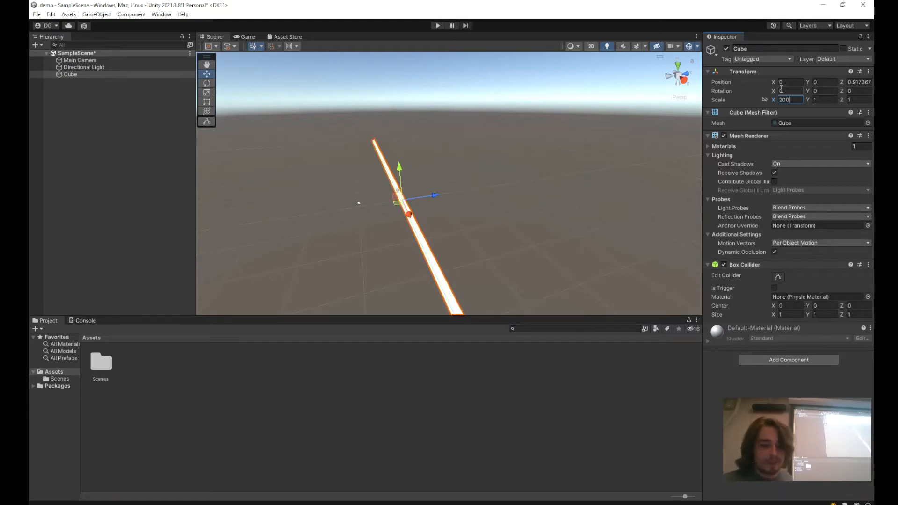
{"action": "type", "text": "1"}
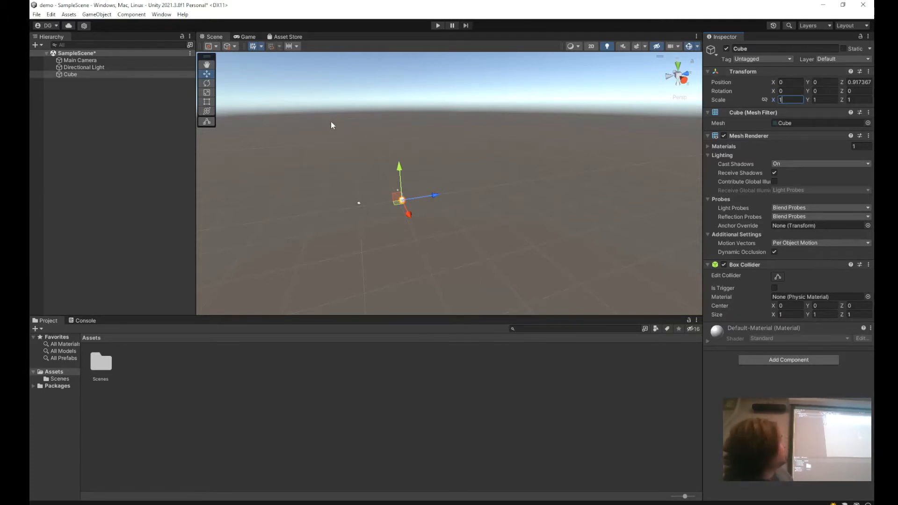
Move the cube freehand to about X -2, Z 5.4, and rotate it to about -58 degrees around Z.
{"action": "right_click_drag", "start_coordinate": [221, 65], "coordinate": [217, 66]}
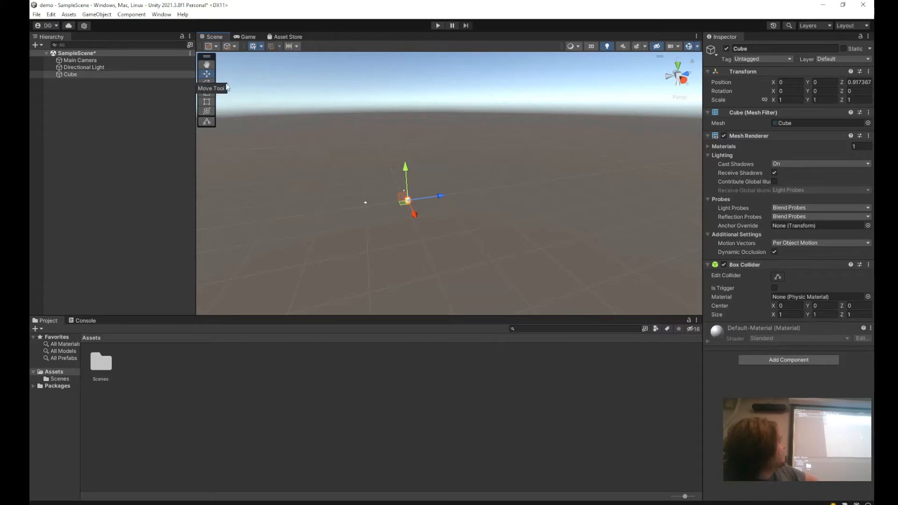
{"action": "left_click_drag", "start_coordinate": [414, 222], "coordinate": [451, 199]}
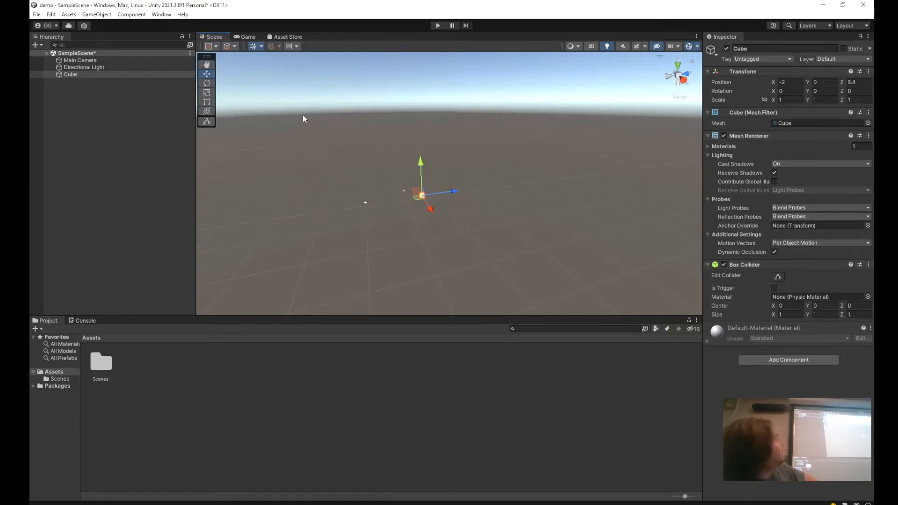
{"action": "left_click", "coordinate": [208, 84]}
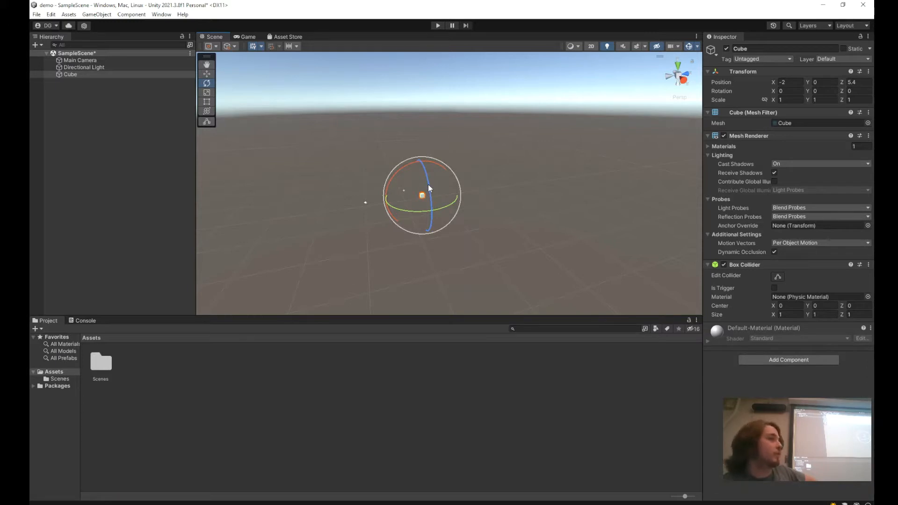
{"action": "left_click_drag", "start_coordinate": [428, 184], "coordinate": [433, 267]}
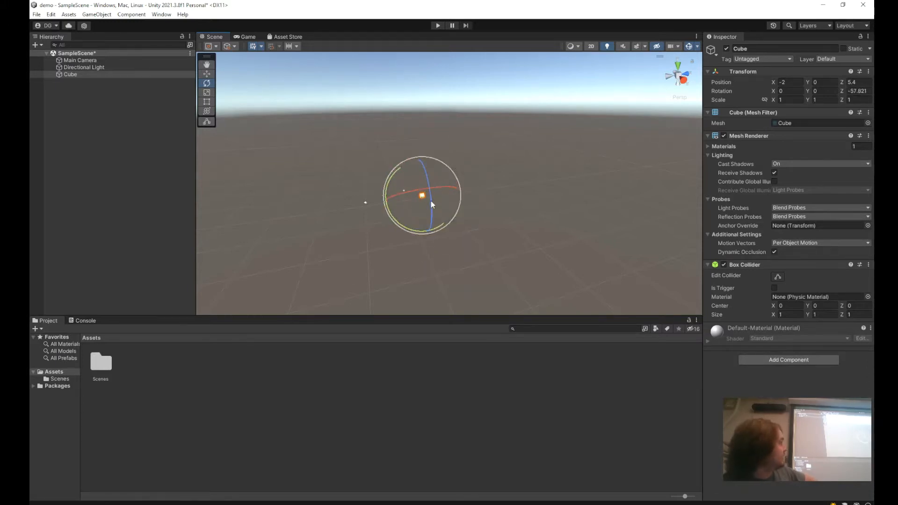
Rotate the cube freehand to about X -4.7, Y 7.6, Z -58.1, and scale it to about 7.2 in Y and 3.5 in Z.
{"action": "left_click_drag", "start_coordinate": [411, 189], "coordinate": [430, 174]}
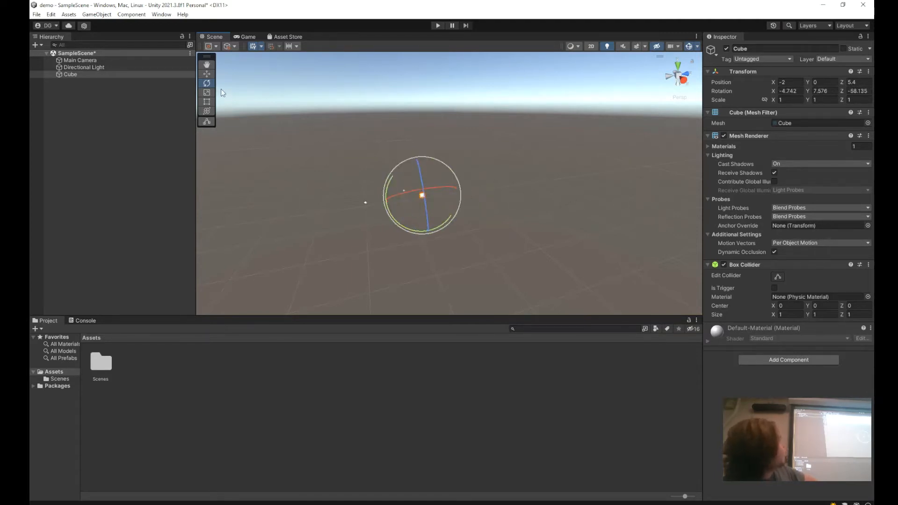
{"action": "left_click", "coordinate": [206, 94]}
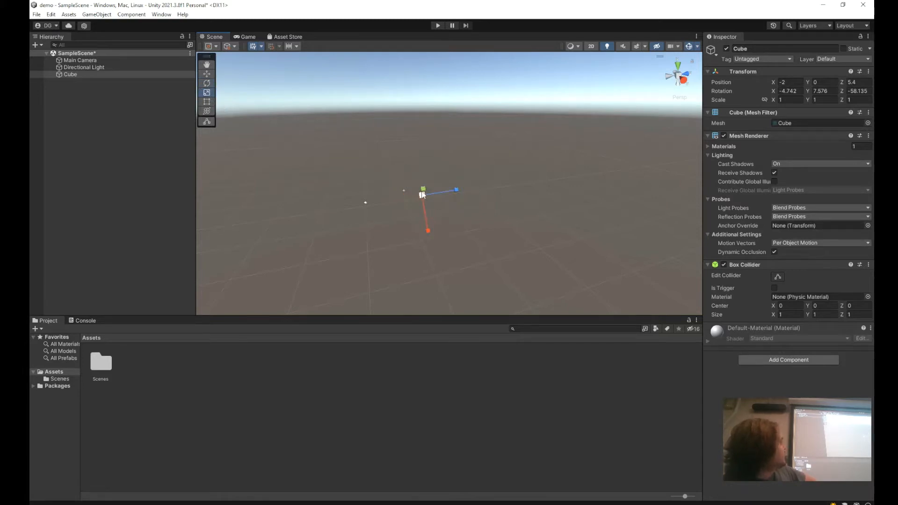
{"action": "left_click_drag", "start_coordinate": [422, 194], "coordinate": [419, 164]}
{"action": "left_click_drag", "start_coordinate": [453, 193], "coordinate": [536, 172]}
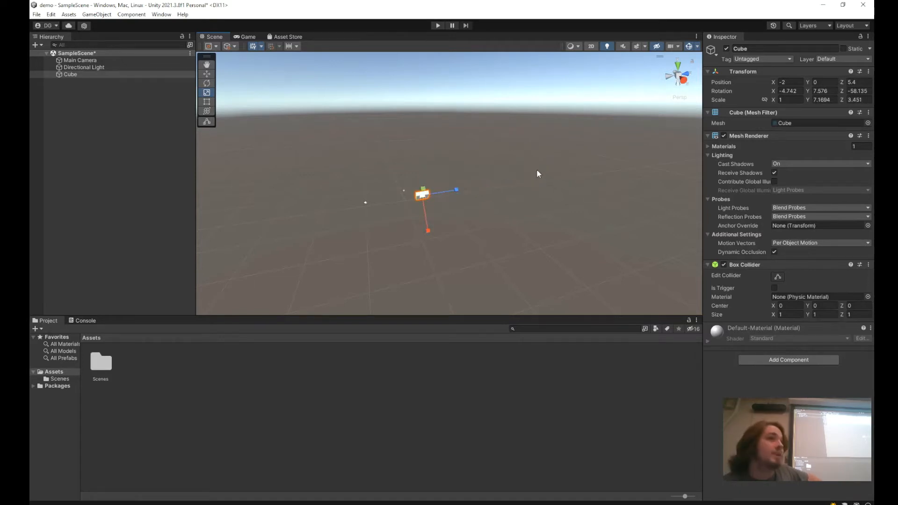
Enlarge the cube freehand with the Rect tool to a Y scale of about 18.7, and stretch its Z scale to about 8.5.
{"action": "left_click", "coordinate": [206, 102]}
{"action": "scroll", "coordinate": [389, 200], "scroll_direction": "up", "scroll_amount": 5}
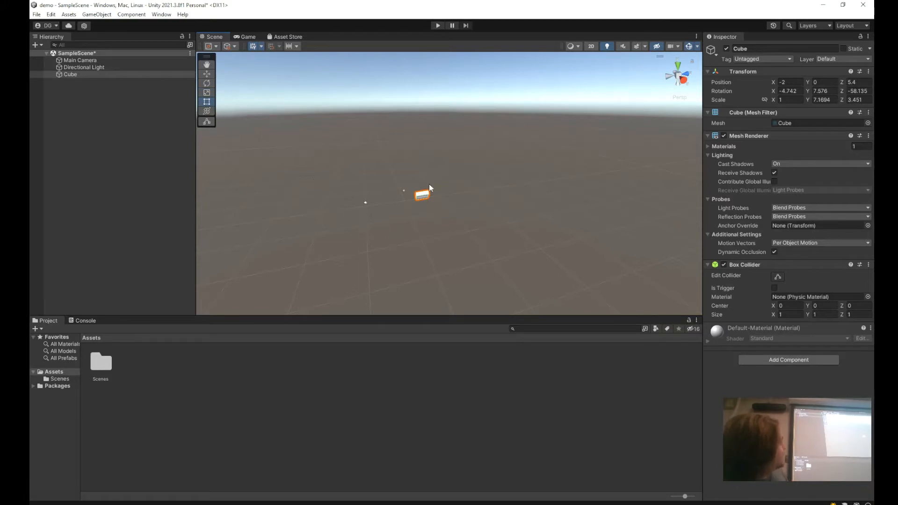
{"action": "scroll", "coordinate": [398, 201], "scroll_direction": "up", "scroll_amount": 3}
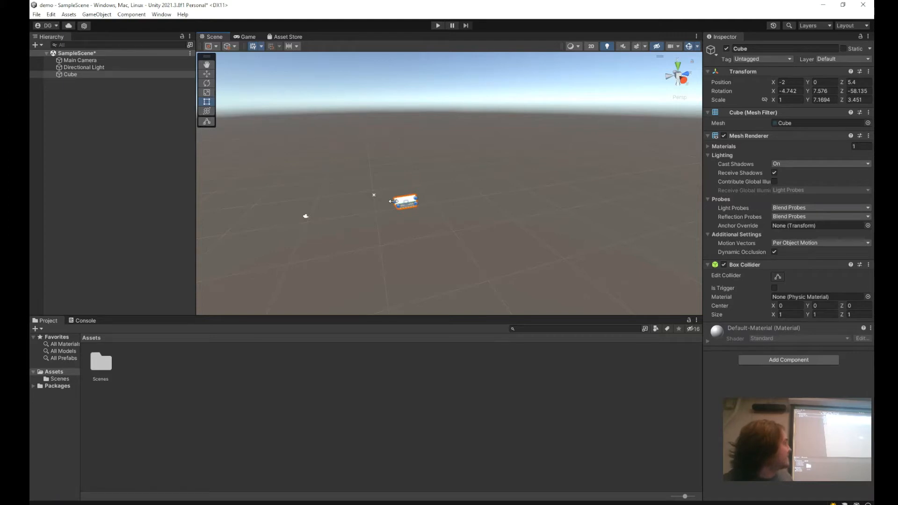
{"action": "left_click_drag", "start_coordinate": [393, 200], "coordinate": [357, 189]}
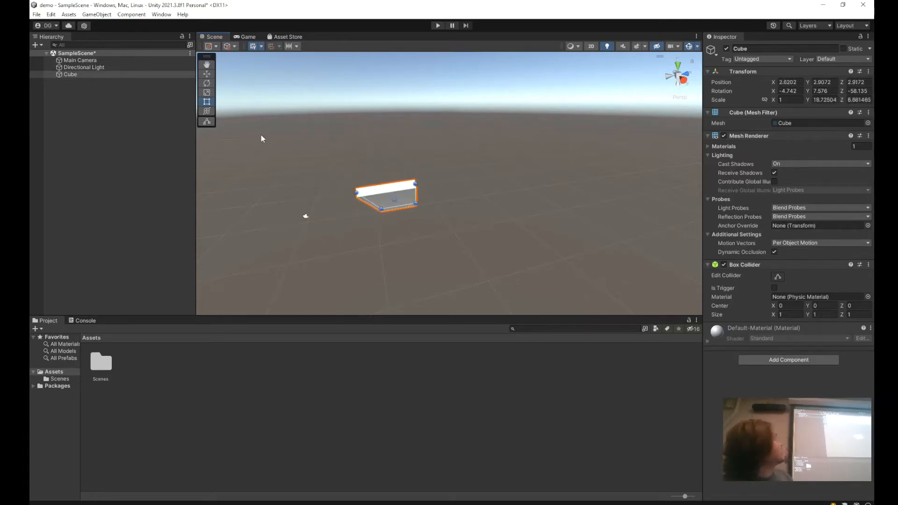
{"action": "left_click", "coordinate": [207, 92]}
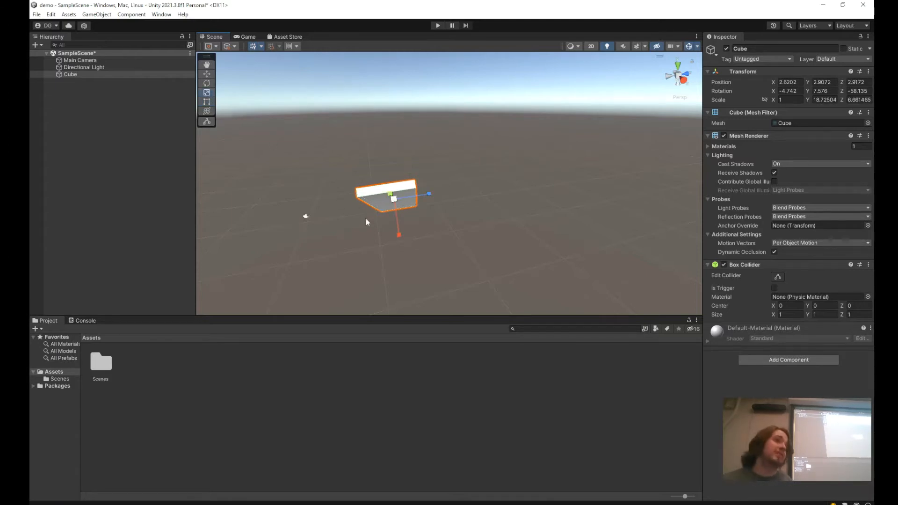
{"action": "mouse_move", "coordinate": [427, 194]}
{"action": "left_mouse_down"}
{"action": "mouse_move", "coordinate": [462, 190]}
{"action": "mouse_move", "coordinate": [440, 189]}
{"action": "left_mouse_up"}
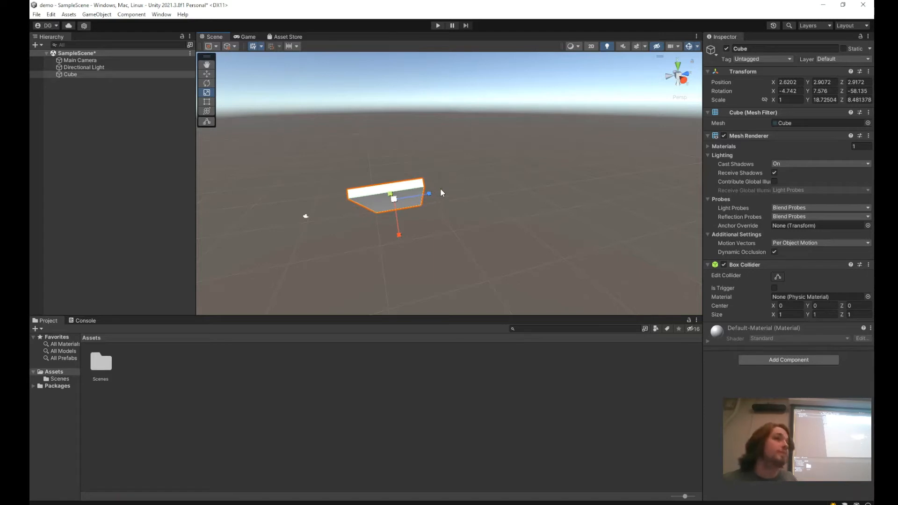
Move the cube freehand to about X 2.97, Y 3.13, Z 2.85.
{"action": "right_click", "coordinate": [96, 77]}
{"action": "double_click", "coordinate": [87, 74]}
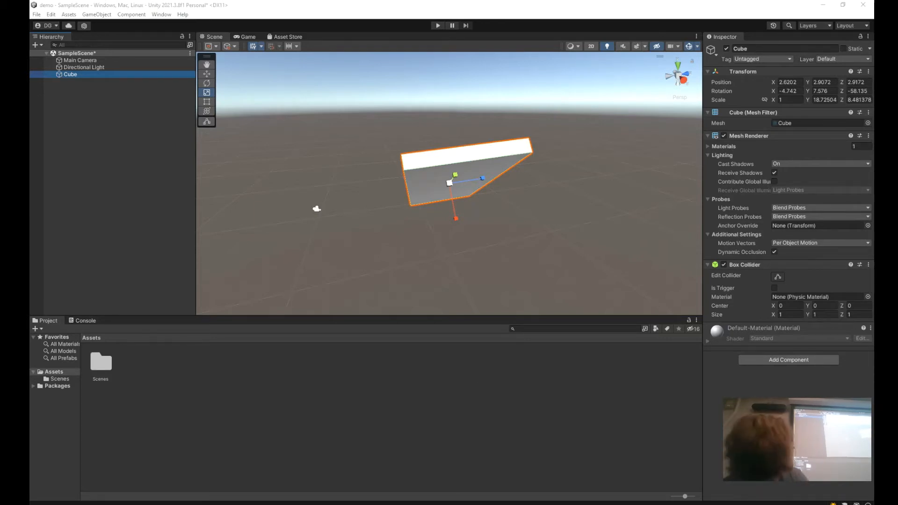
{"action": "left_click", "coordinate": [439, 161]}
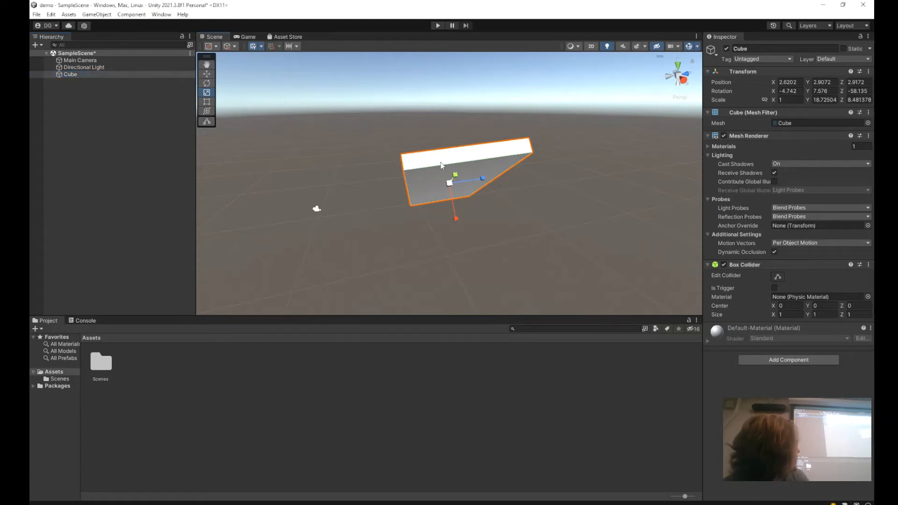
{"action": "key", "text": "w"}
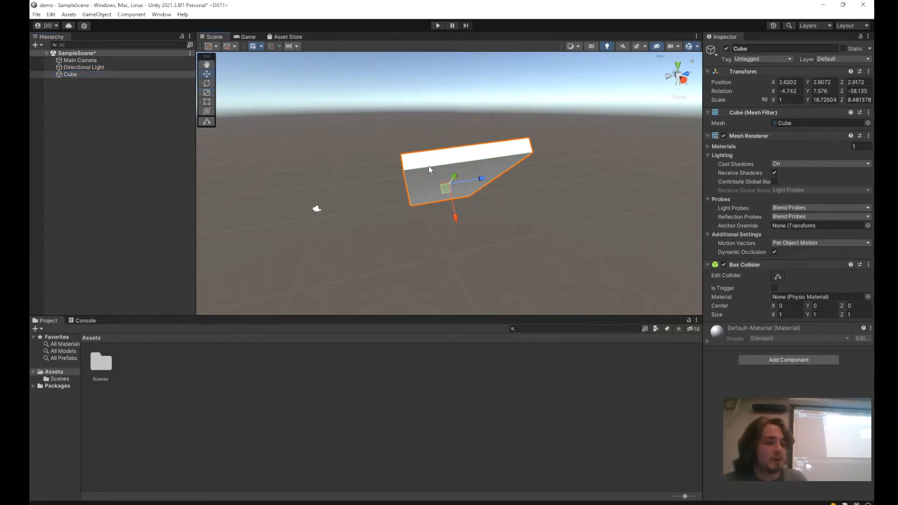
{"action": "key", "text": "q"}
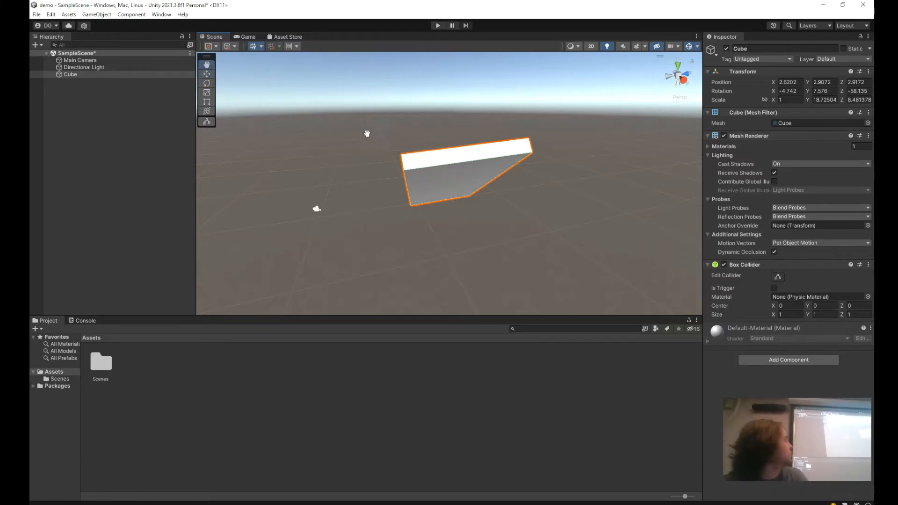
{"action": "left_click_drag", "start_coordinate": [367, 134], "coordinate": [329, 140]}
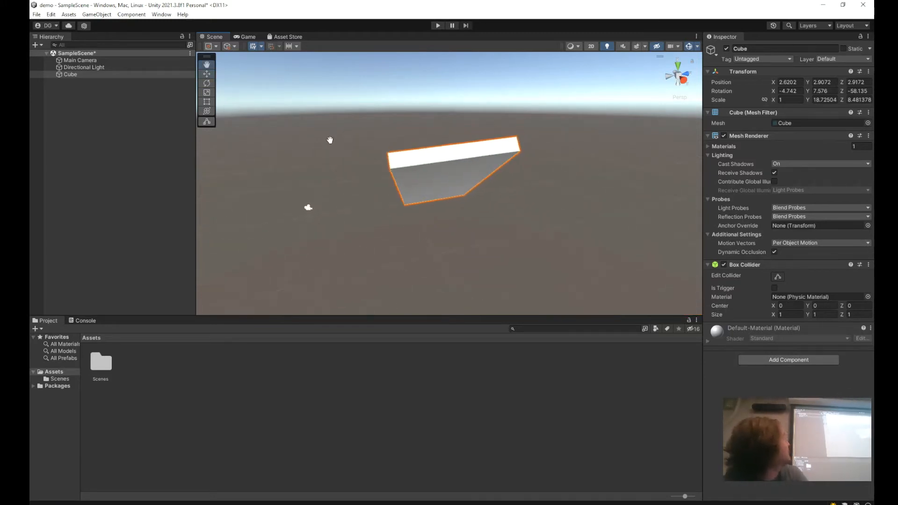
{"action": "key", "text": "w"}
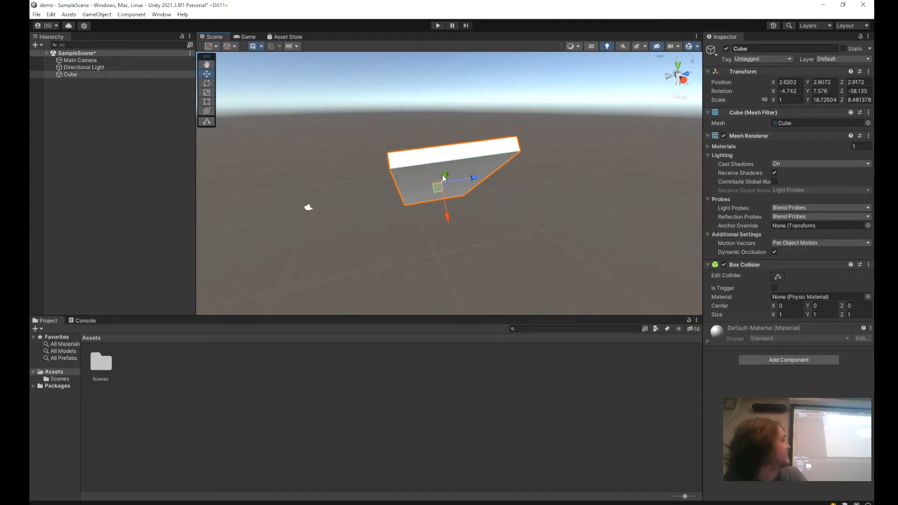
{"action": "mouse_move", "coordinate": [442, 175]}
{"action": "left_mouse_down"}
{"action": "mouse_move", "coordinate": [461, 144]}
{"action": "mouse_move", "coordinate": [455, 179]}
{"action": "left_mouse_up"}
Switch through the Rotate, Scale and Hand tools, and return to the Move tool.
{"action": "key", "text": "e"}
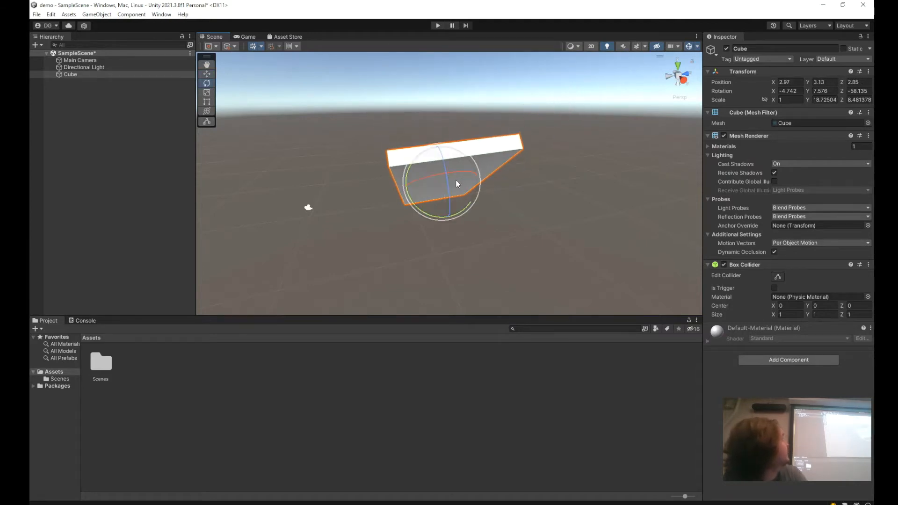
{"action": "key", "text": "r"}
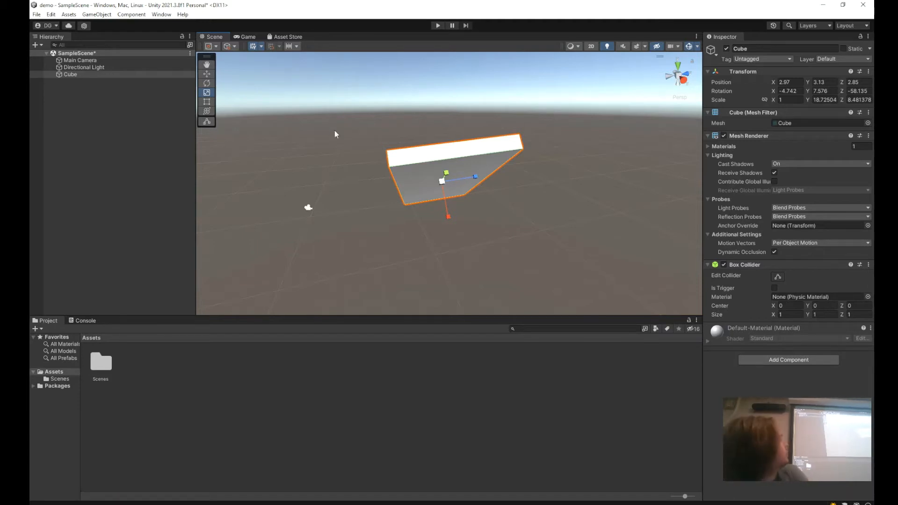
{"action": "left_click", "coordinate": [207, 64]}
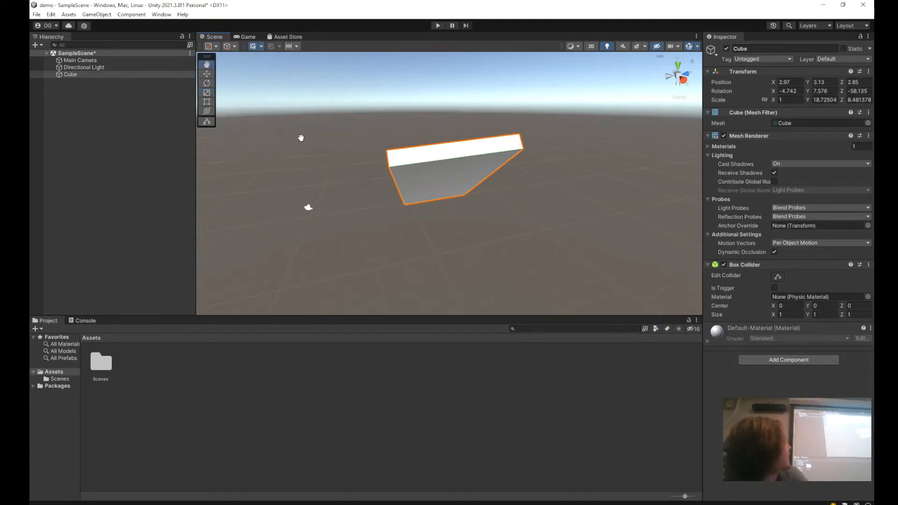
{"action": "left_click", "coordinate": [206, 74]}
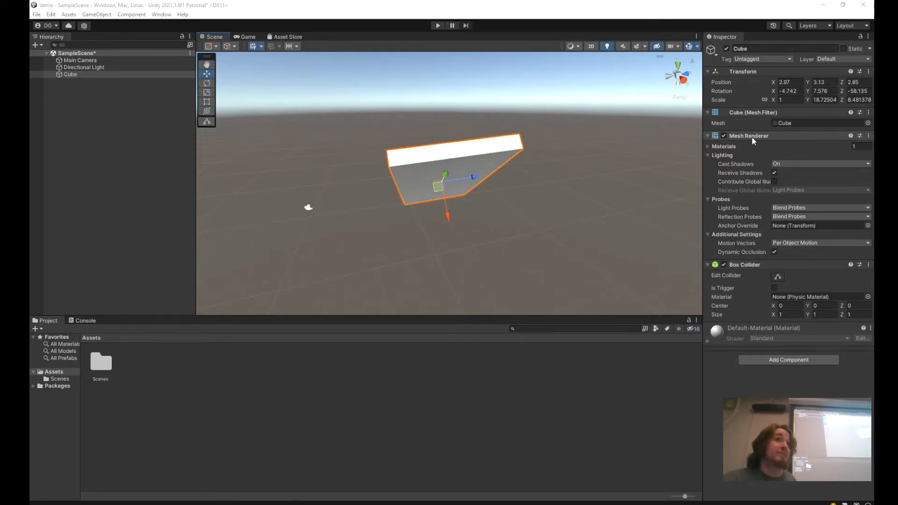
Collapse the cube's Box Collider settings, and run the scene briefly in Play mode before stopping it.
{"action": "left_click", "coordinate": [743, 265]}
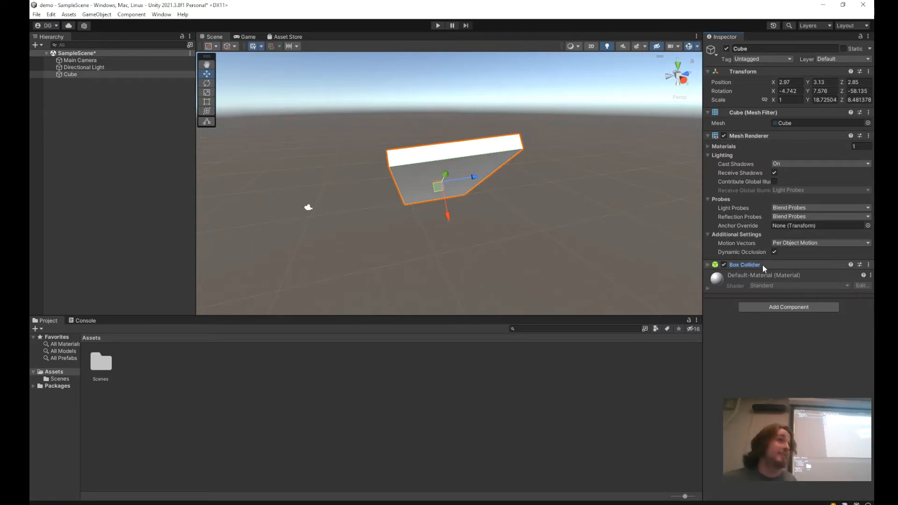
{"action": "left_click", "coordinate": [437, 26]}
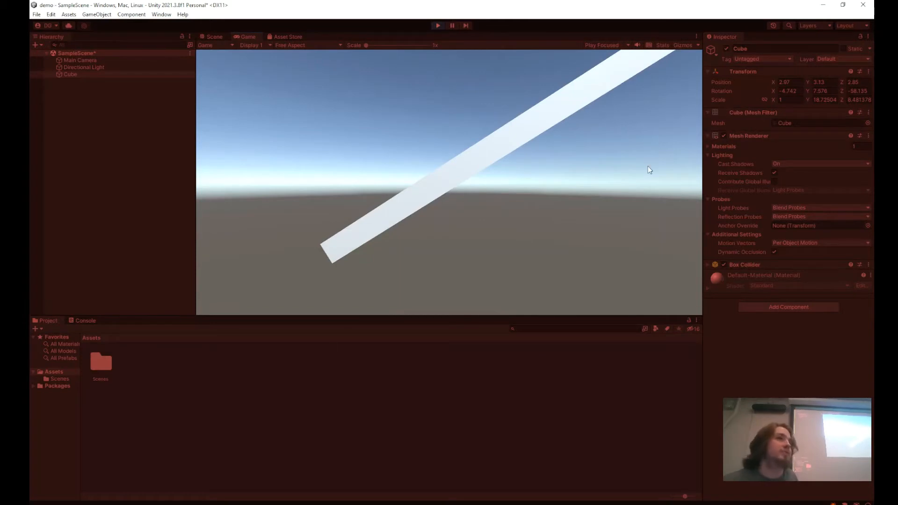
{"action": "left_click", "coordinate": [439, 26]}
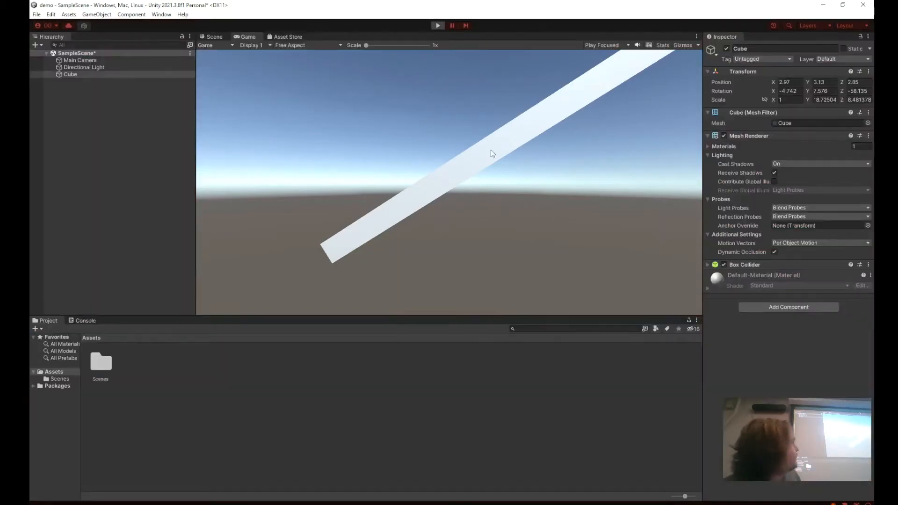
Add a Rigidbody component to the cube, and test it by running and stopping the scene in Play mode.
{"action": "left_click", "coordinate": [768, 304]}
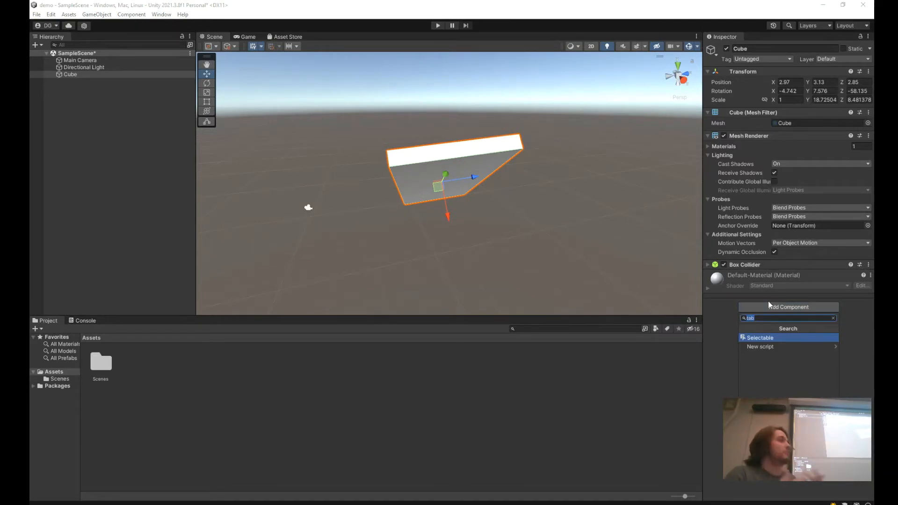
{"action": "type", "text": "rigidbody"}
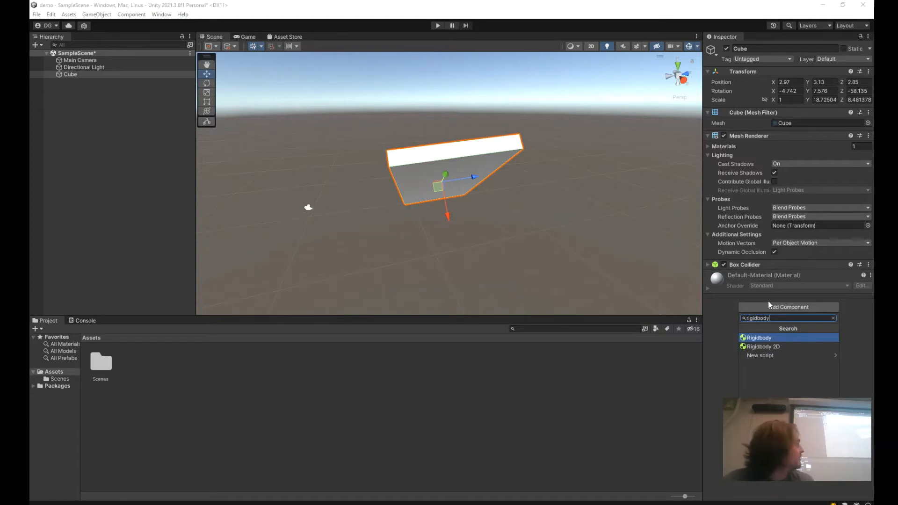
{"action": "left_click", "coordinate": [727, 309]}
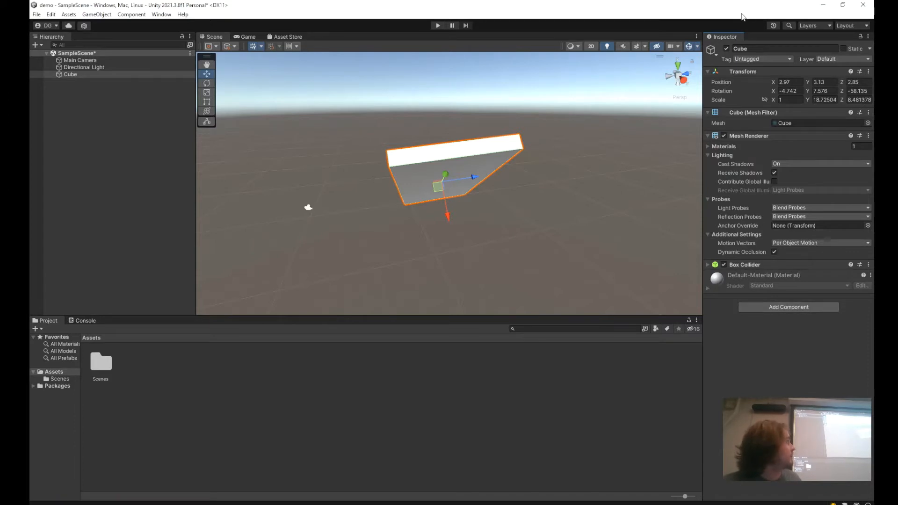
{"action": "left_click", "coordinate": [783, 307]}
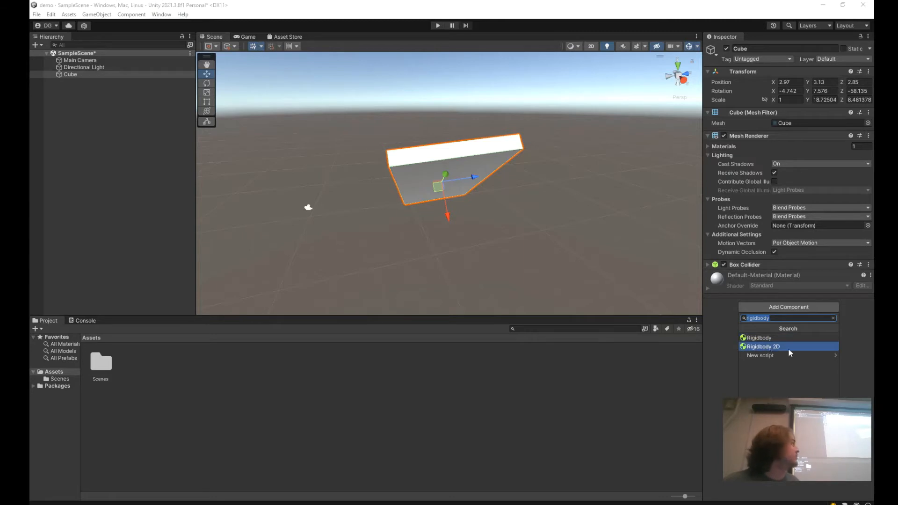
{"action": "left_click", "coordinate": [764, 339]}
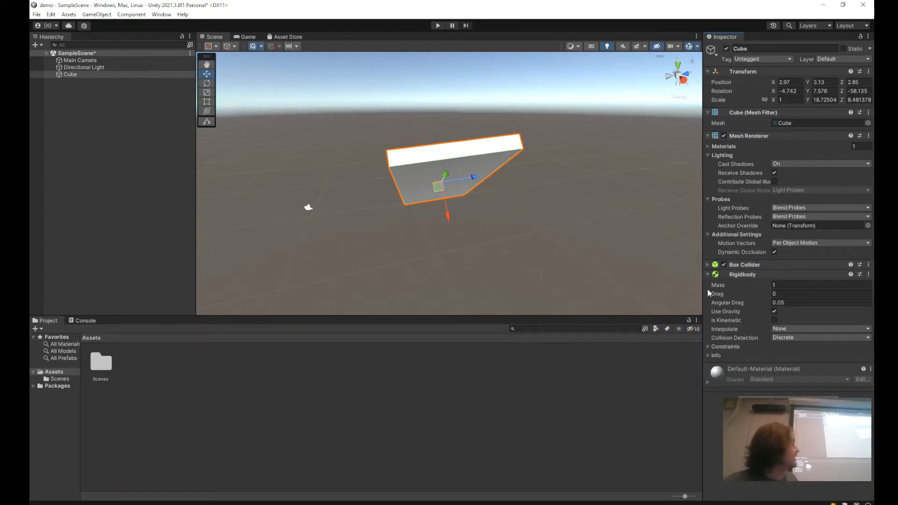
{"action": "left_click", "coordinate": [437, 27]}
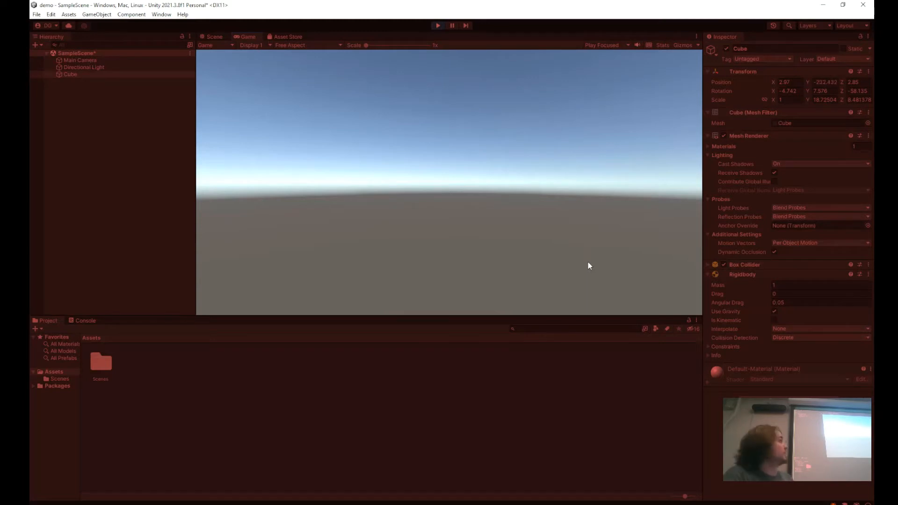
{"action": "left_click", "coordinate": [437, 26]}
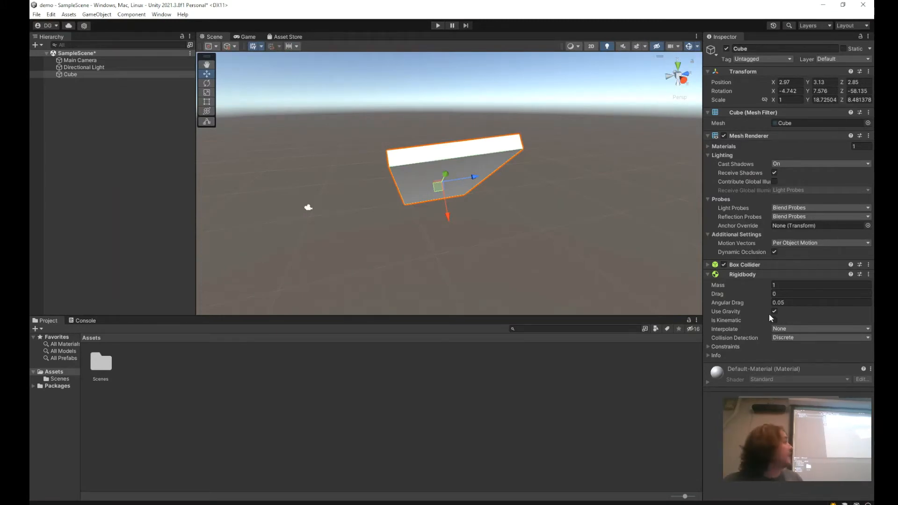
Turn the Rigidbody's Use Gravity option off and back on.
{"action": "mouse_move", "coordinate": [747, 303]}
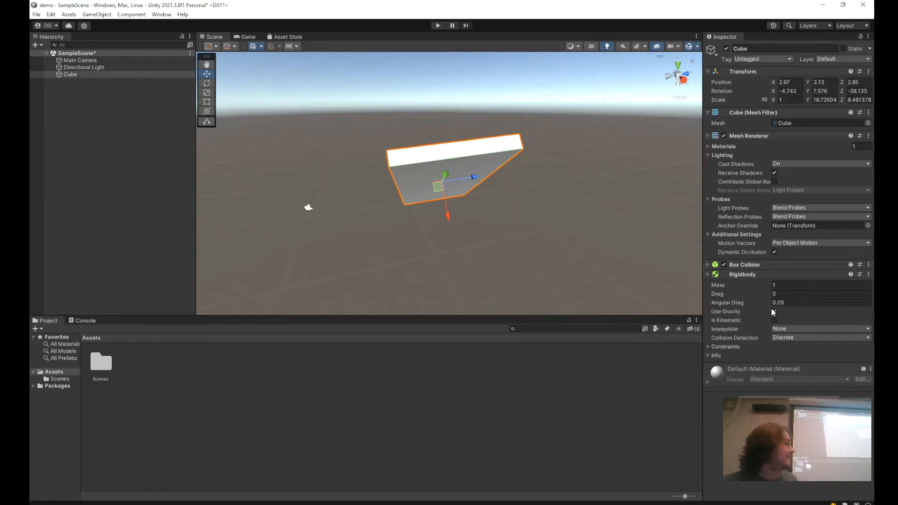
{"action": "left_click", "coordinate": [773, 311]}
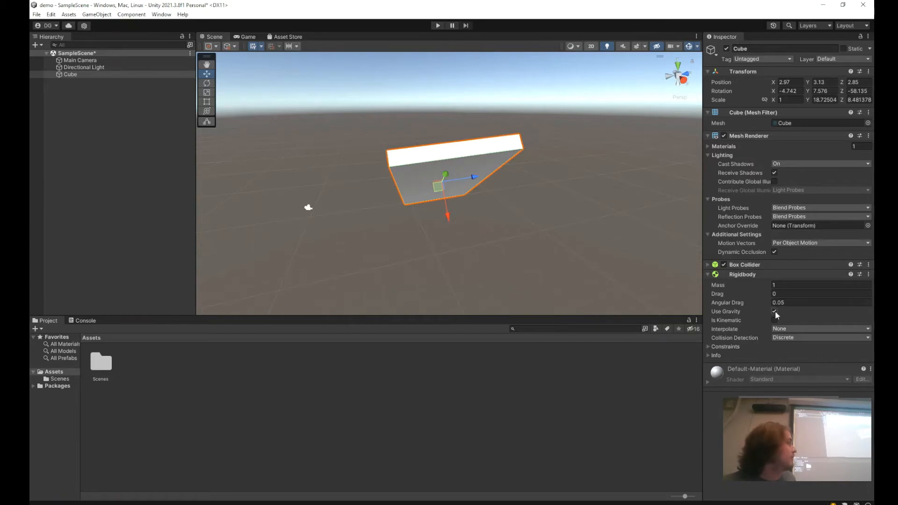
{"action": "left_click", "coordinate": [774, 311]}
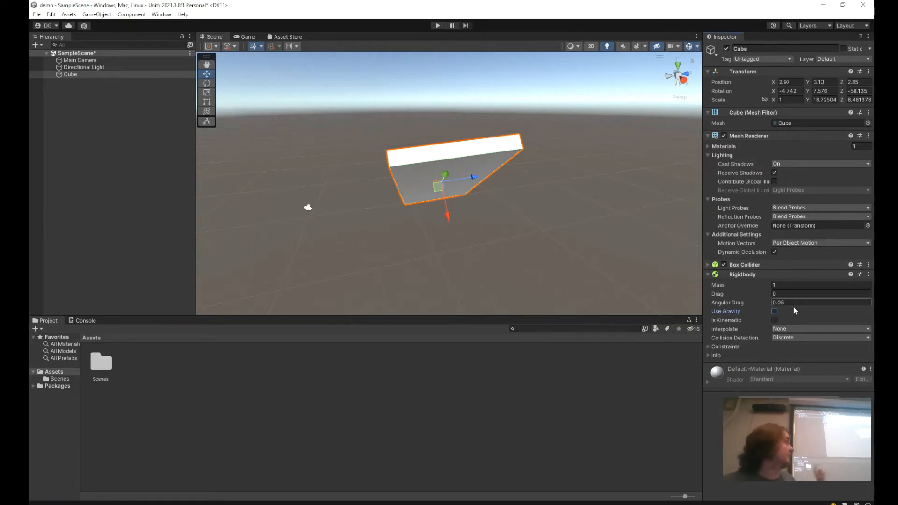
{"action": "left_click", "coordinate": [774, 311]}
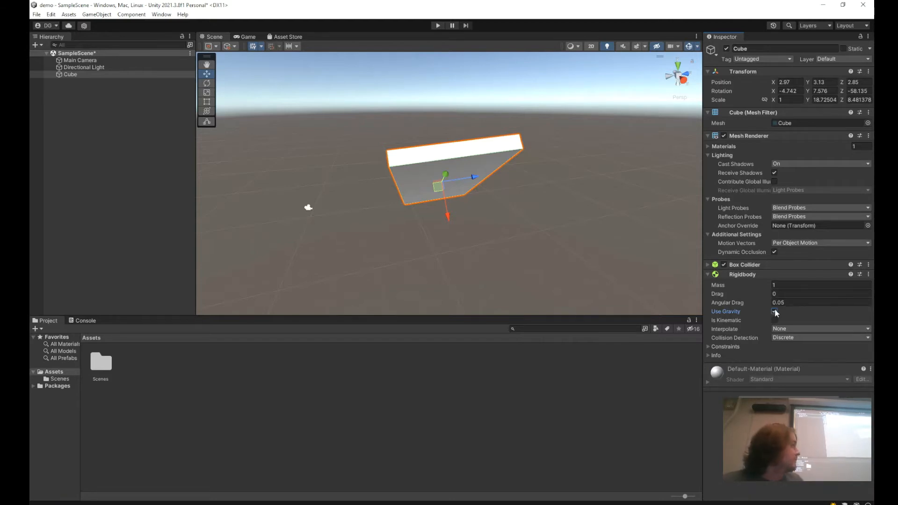
Freeze the Rigidbody's position on X, Y and Z in its constraints, and release the Y axis again.
{"action": "left_click", "coordinate": [708, 347]}
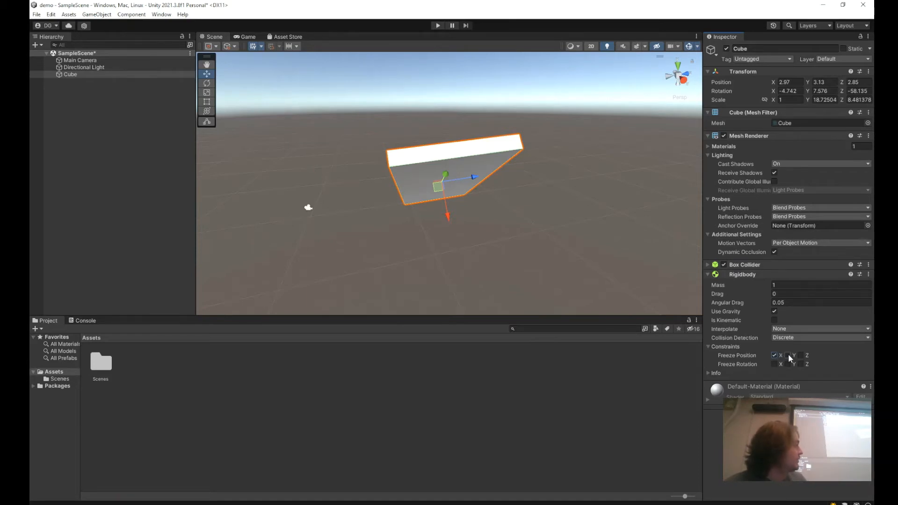
{"action": "left_click", "coordinate": [803, 355]}
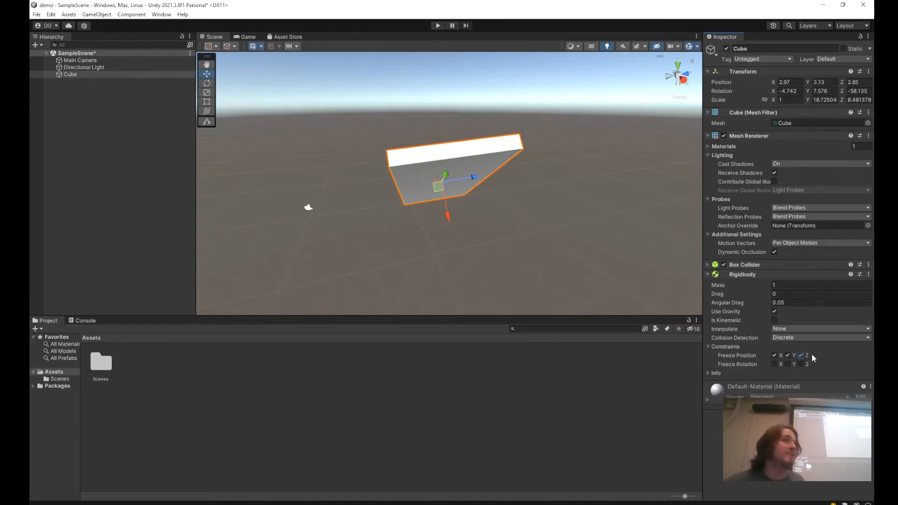
{"action": "left_click", "coordinate": [787, 355]}
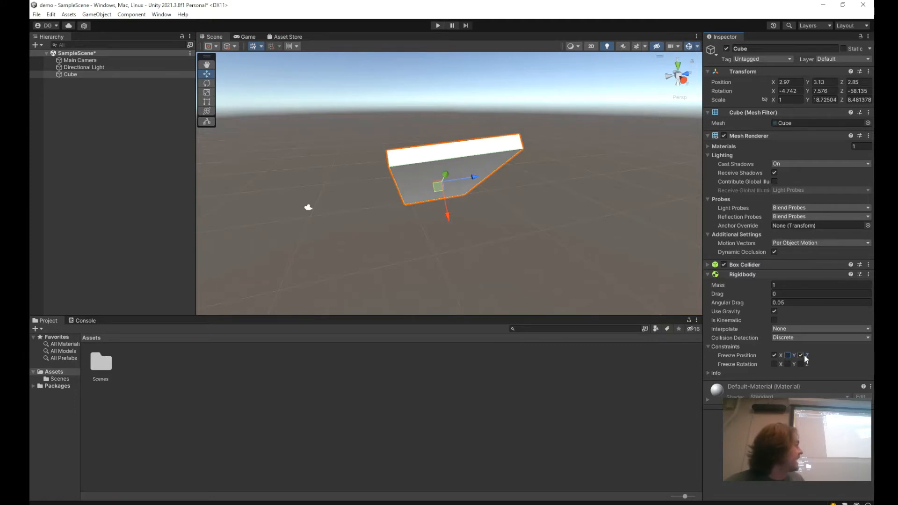
Release the Rigidbody's frozen position on the Z and X axes.
{"action": "left_click", "coordinate": [801, 355]}
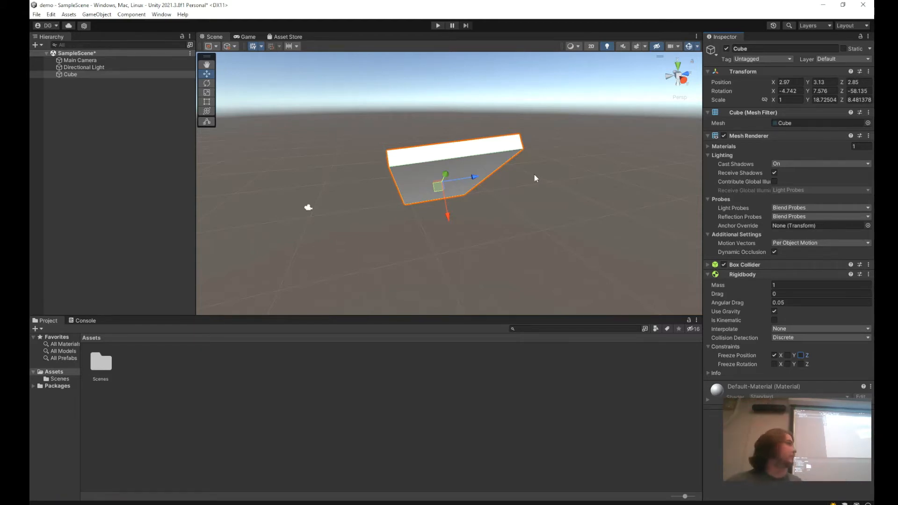
{"action": "left_click", "coordinate": [774, 355]}
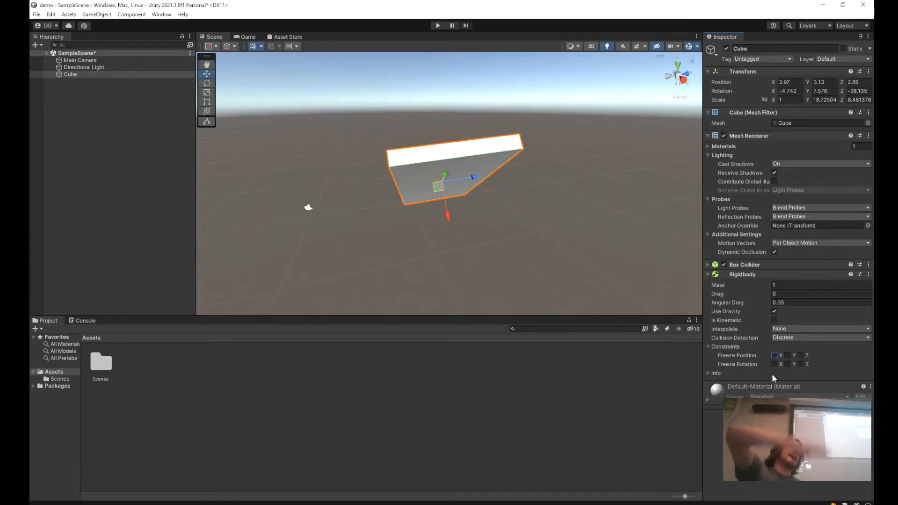
{"action": "left_click", "coordinate": [787, 355]}
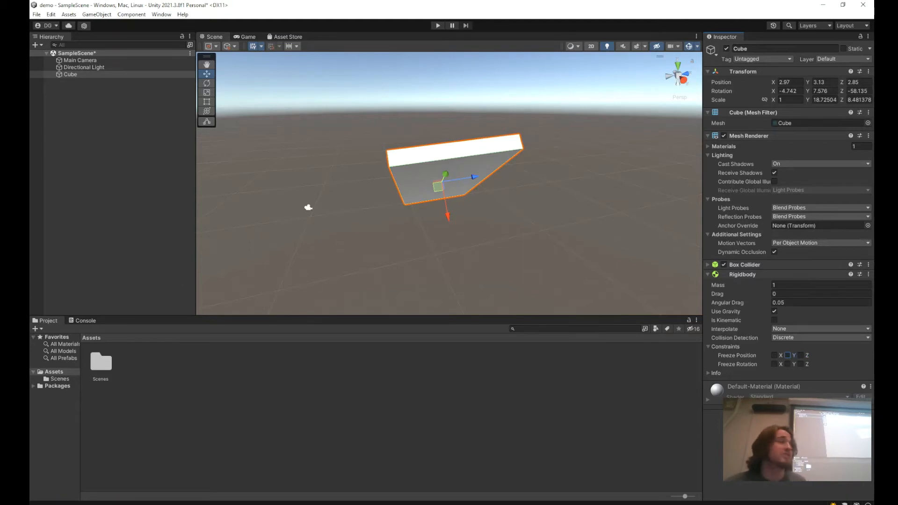
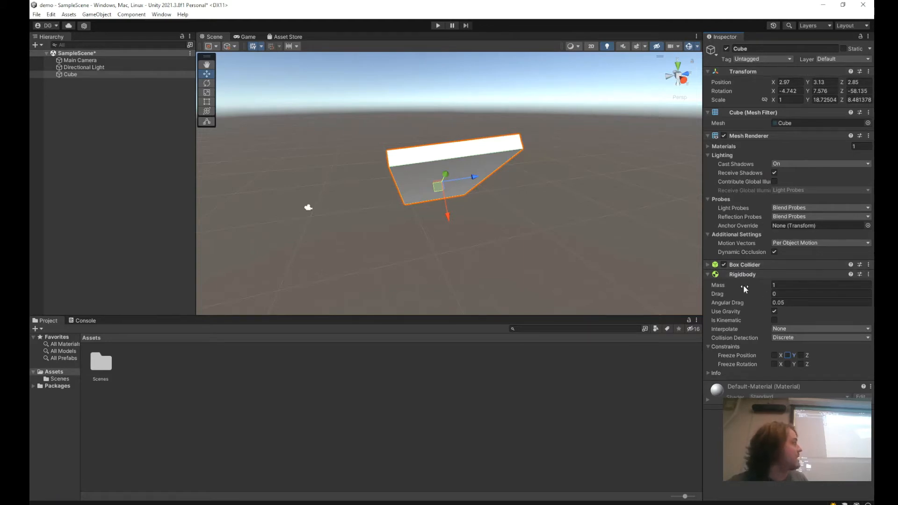
{"action": "mouse_move", "coordinate": [751, 301]}
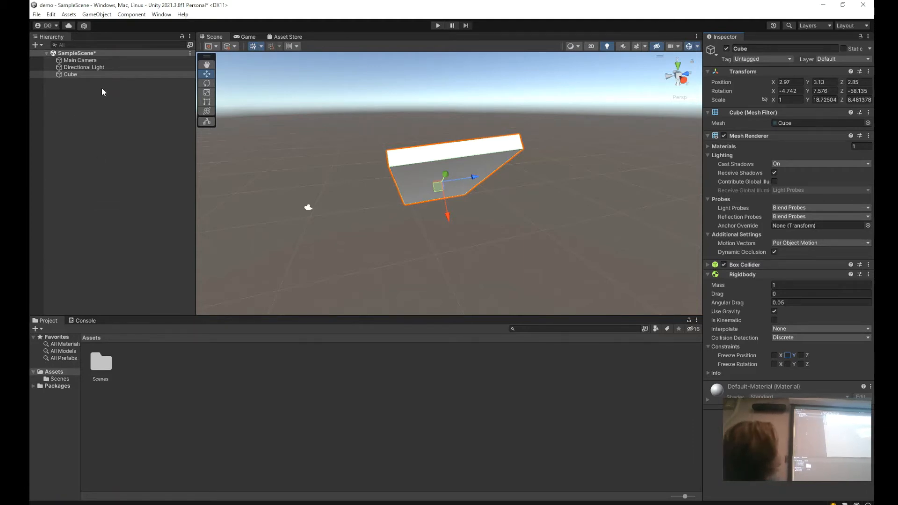
Save the cube as a prefab in the Assets folder and place four more instances of it around the scene.
{"action": "left_click", "coordinate": [82, 75]}
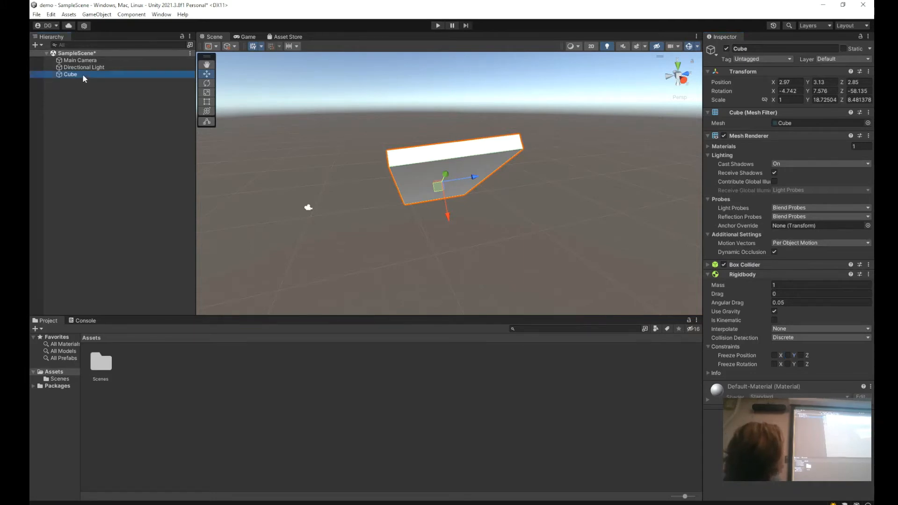
{"action": "left_click_drag", "start_coordinate": [122, 238], "coordinate": [55, 77]}
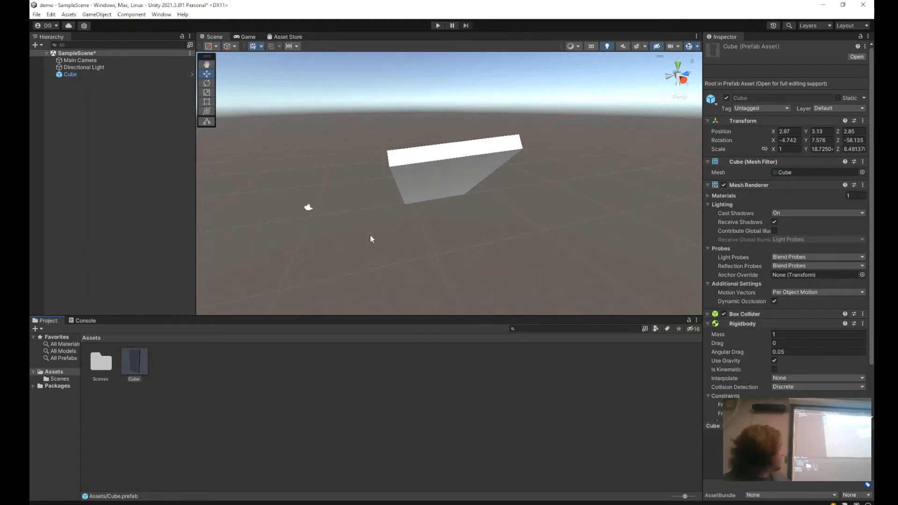
{"action": "middle_click_drag", "start_coordinate": [346, 250], "coordinate": [441, 246]}
{"action": "left_click_drag", "start_coordinate": [135, 363], "coordinate": [421, 252]}
{"action": "scroll", "coordinate": [552, 199], "scroll_direction": "down", "scroll_amount": 5}
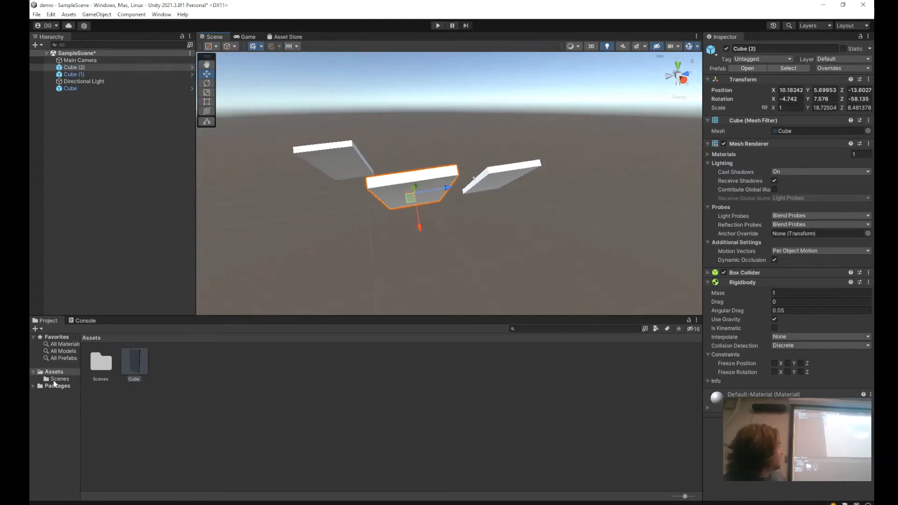
{"action": "left_click_drag", "start_coordinate": [142, 366], "coordinate": [254, 300]}
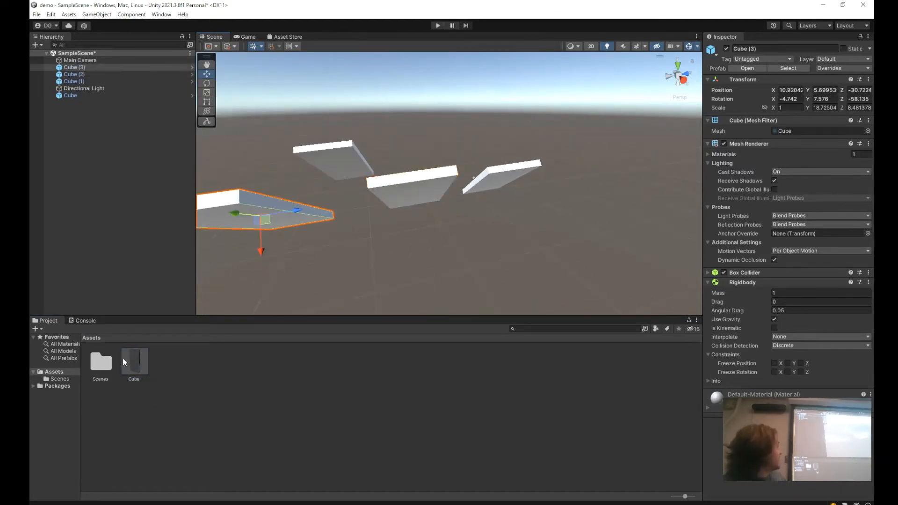
{"action": "left_click_drag", "start_coordinate": [146, 352], "coordinate": [554, 254]}
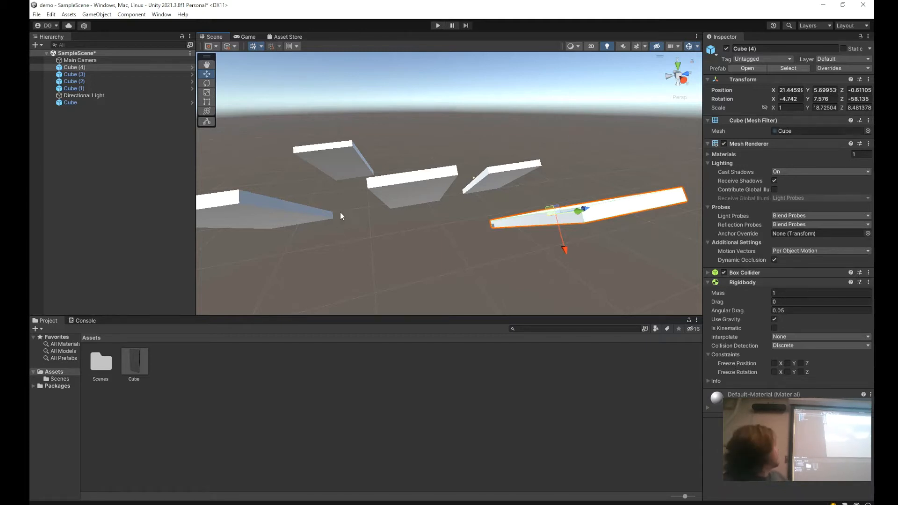
Set the Cube prefab's scale to 30 on Y and 4 on Z, and return to the scene to inspect its instances.
{"action": "double_click", "coordinate": [135, 360]}
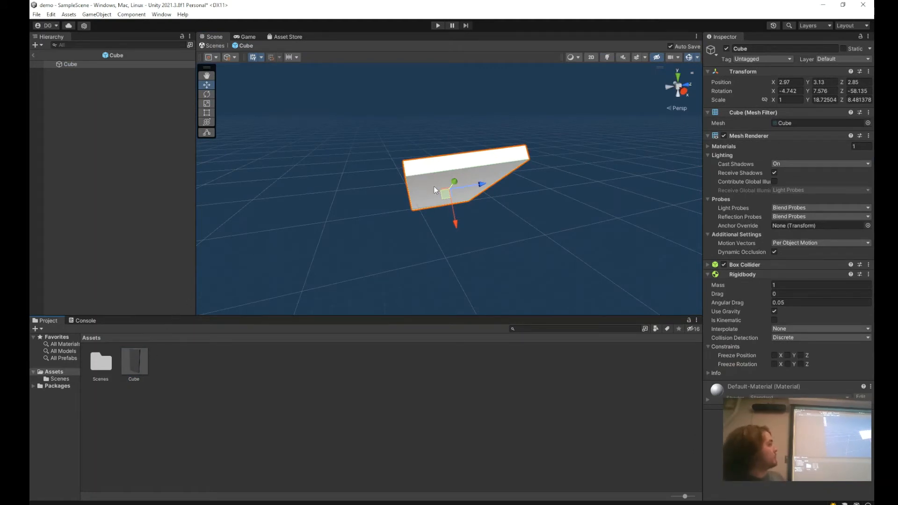
{"action": "left_click", "coordinate": [824, 100]}
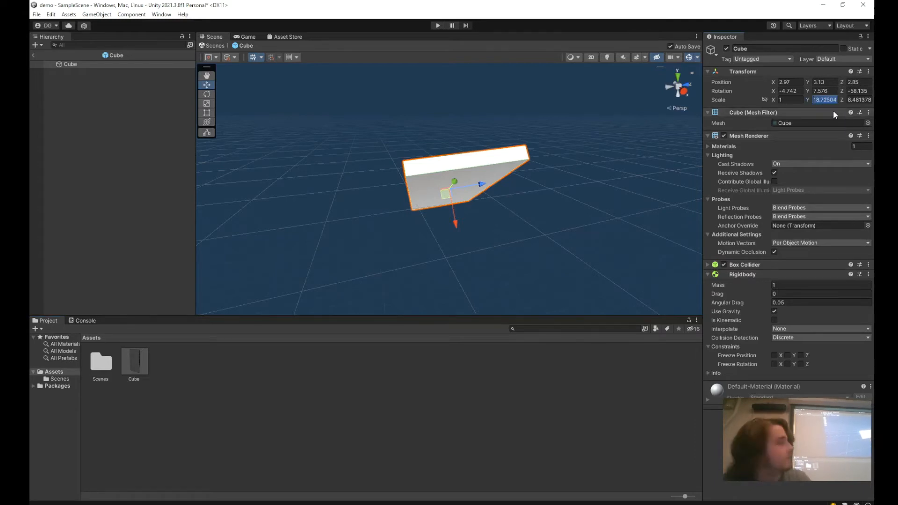
{"action": "type", "text": "30"}
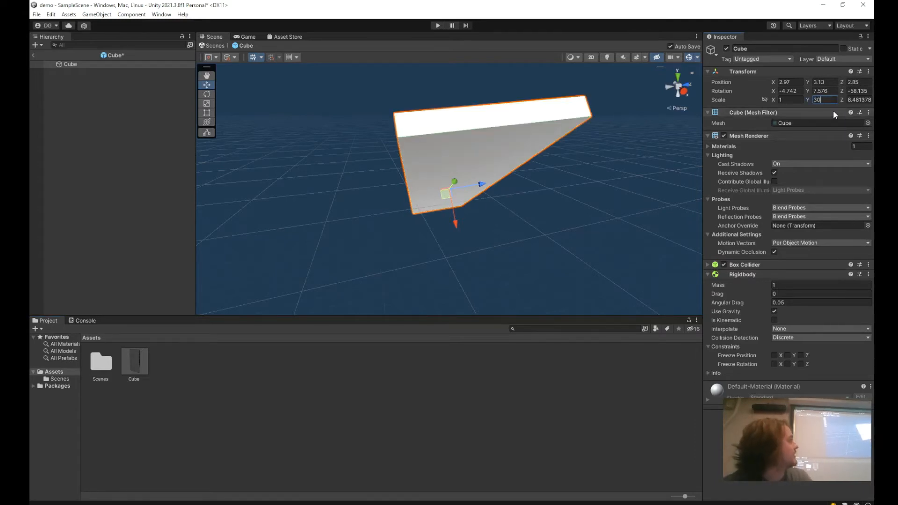
{"action": "left_click", "coordinate": [865, 99]}
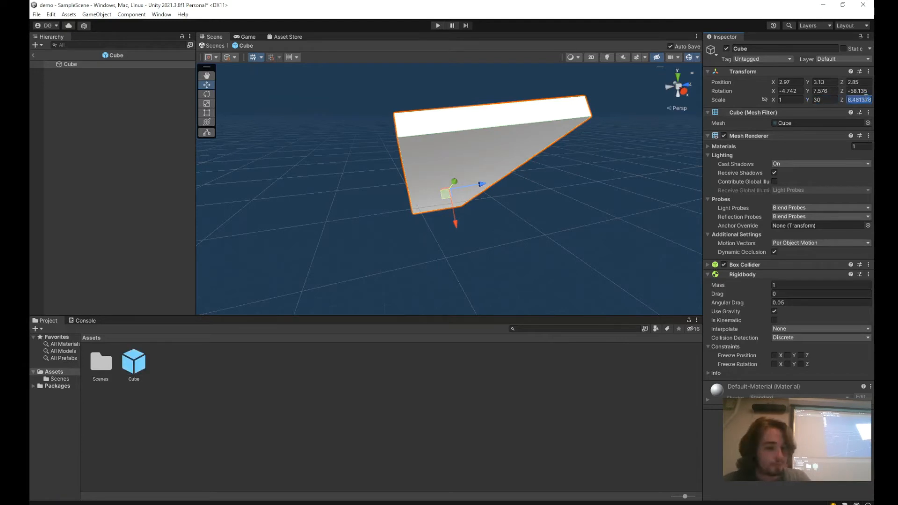
{"action": "type", "text": "4"}
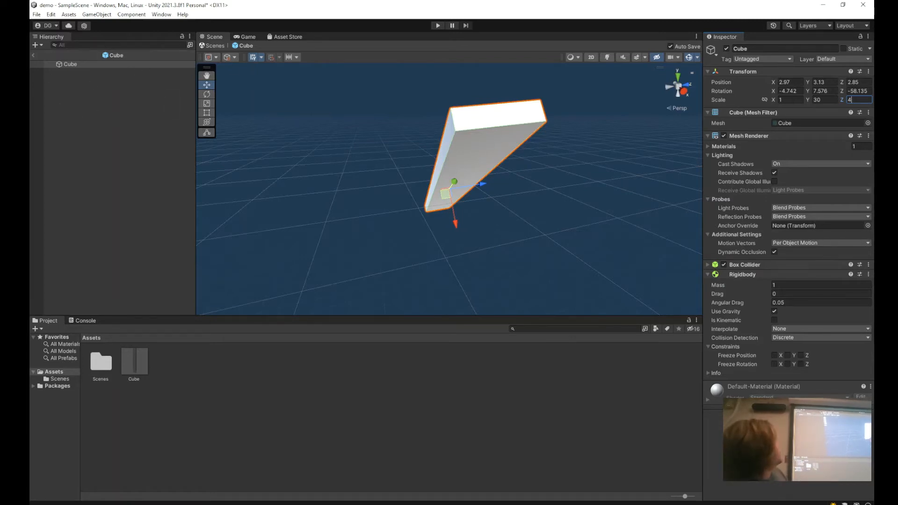
{"action": "left_click", "coordinate": [32, 55]}
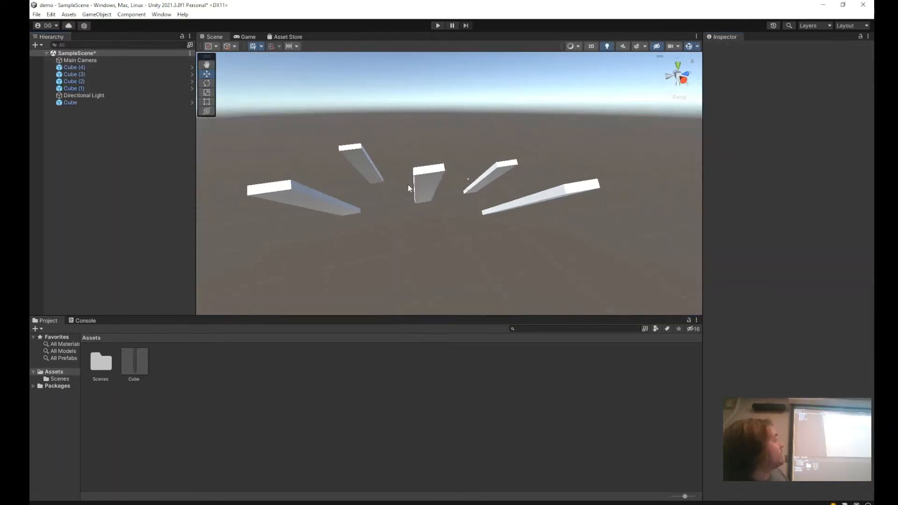
{"action": "left_click", "coordinate": [422, 185]}
{"action": "left_click", "coordinate": [311, 204]}
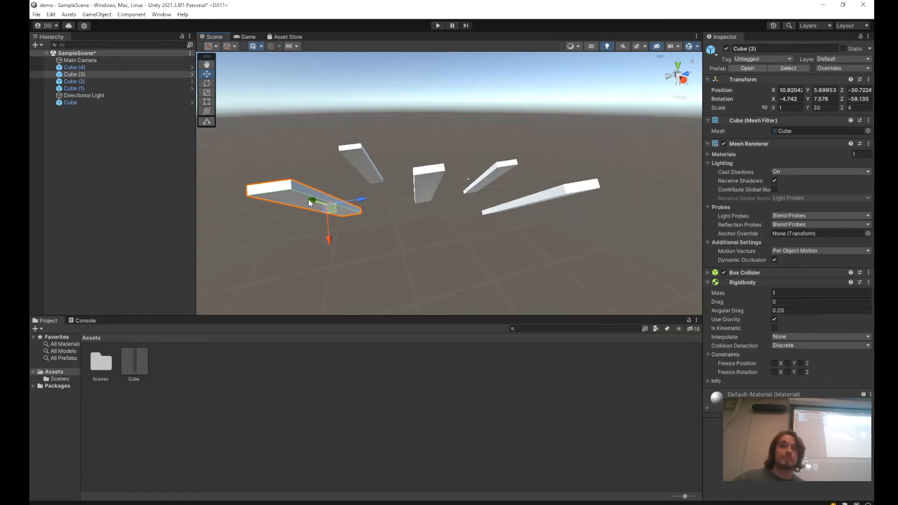
Open the Cube prefab again, set its X scale to 3, and return to the scene.
{"action": "double_click", "coordinate": [135, 361]}
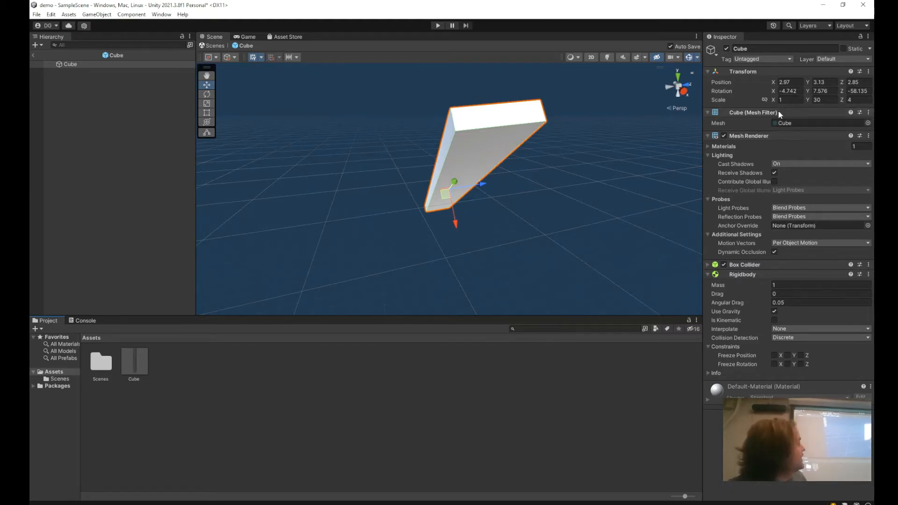
{"action": "left_click", "coordinate": [822, 99]}
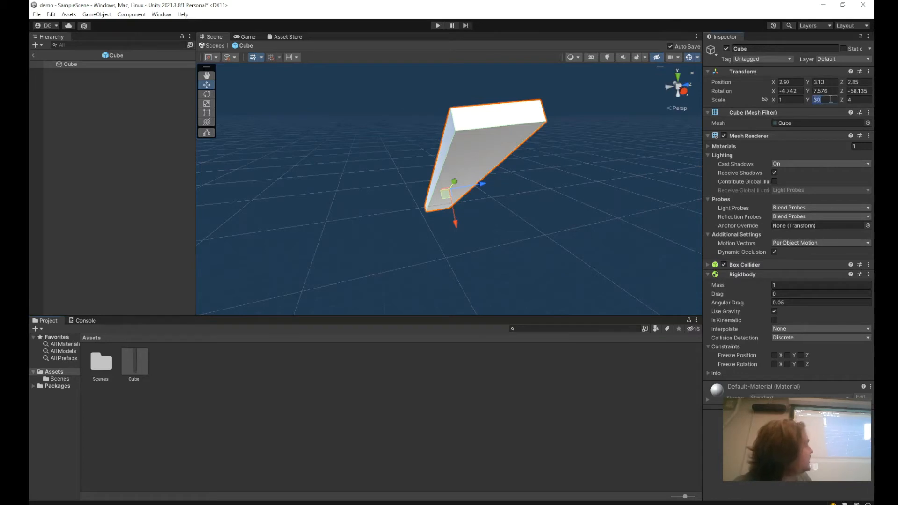
{"action": "left_click", "coordinate": [802, 99]}
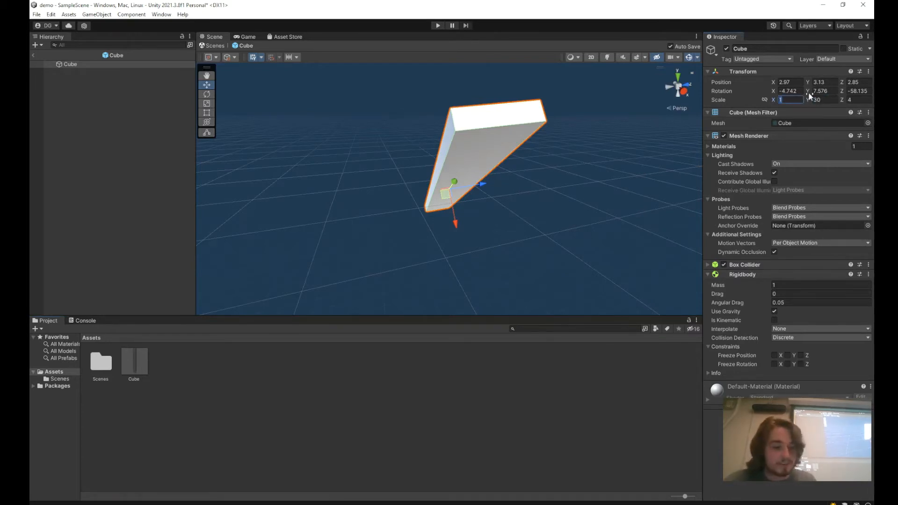
{"action": "type", "text": "3"}
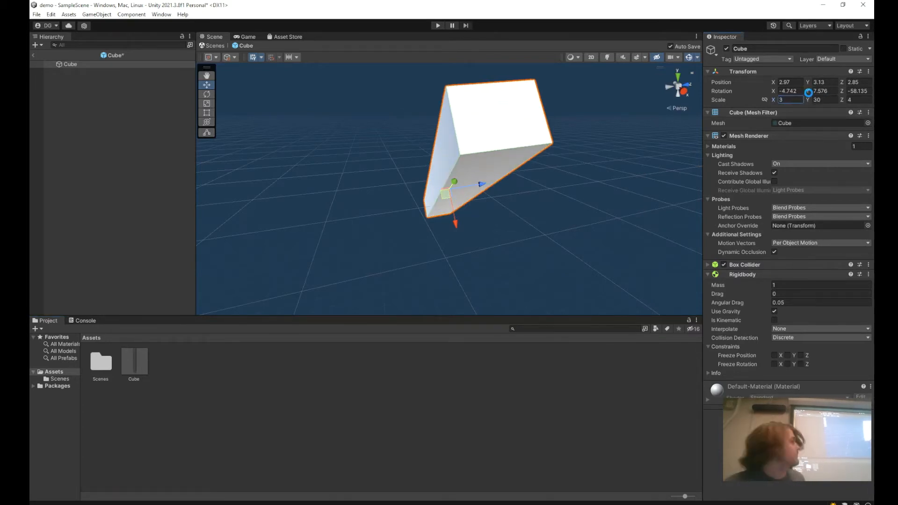
{"action": "left_click", "coordinate": [318, 197]}
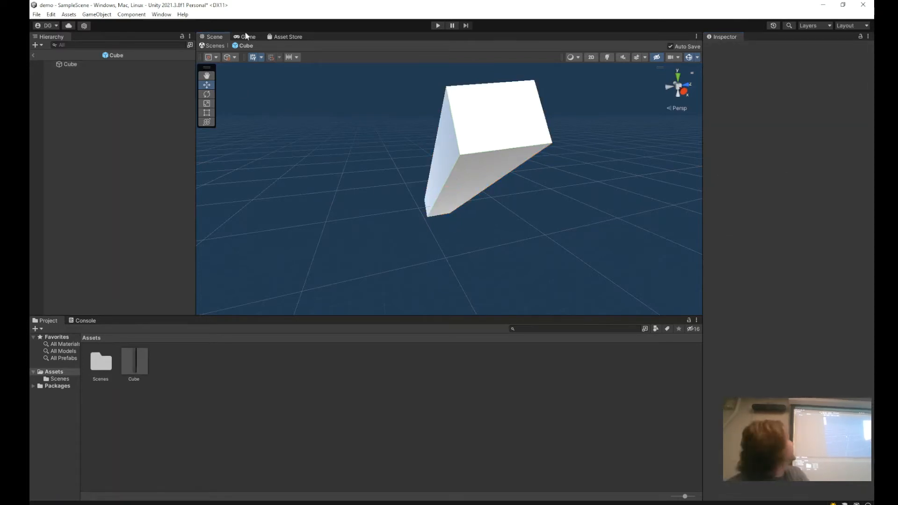
{"action": "left_click", "coordinate": [34, 56]}
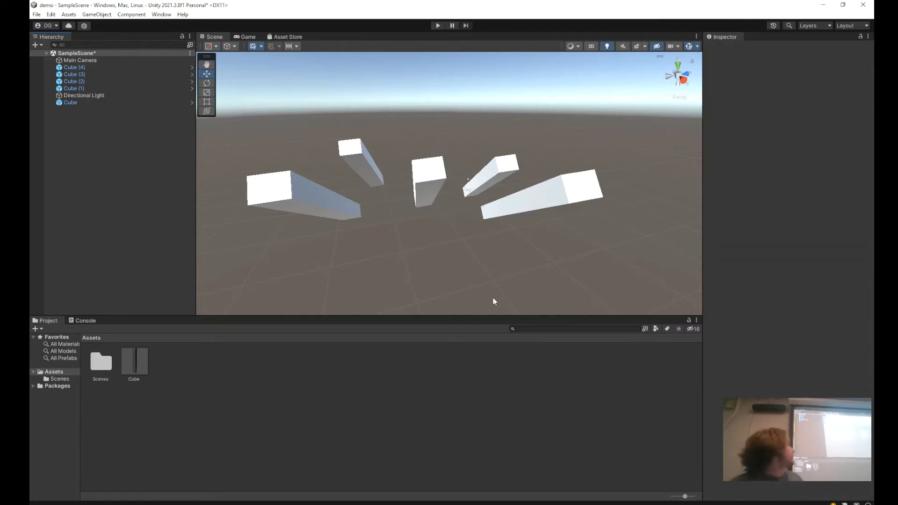
Compare the isolated Cube prefab with its instances in the scene, including a look at the Game view.
{"action": "double_click", "coordinate": [135, 360]}
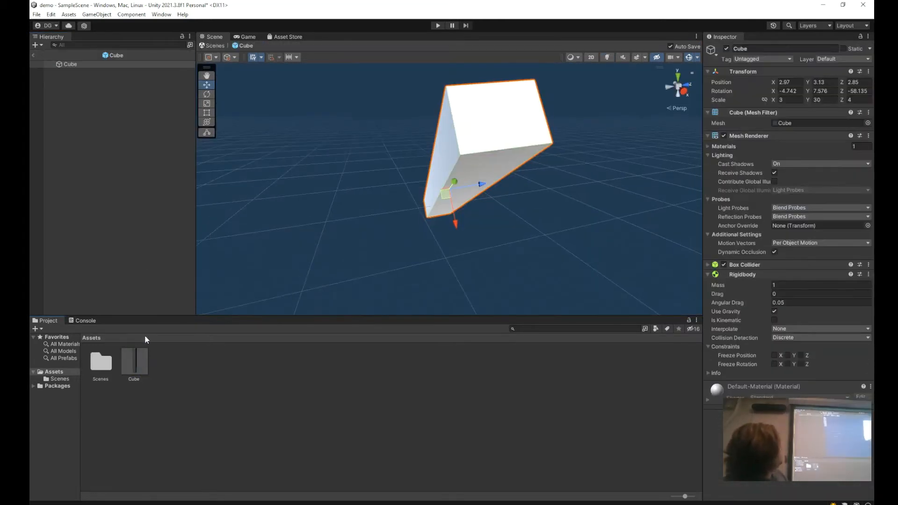
{"action": "left_click", "coordinate": [35, 56]}
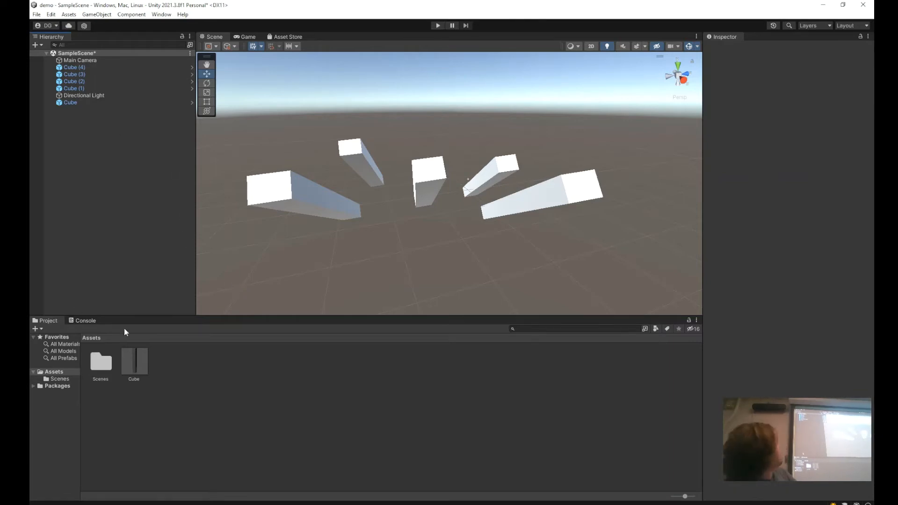
{"action": "double_click", "coordinate": [136, 352]}
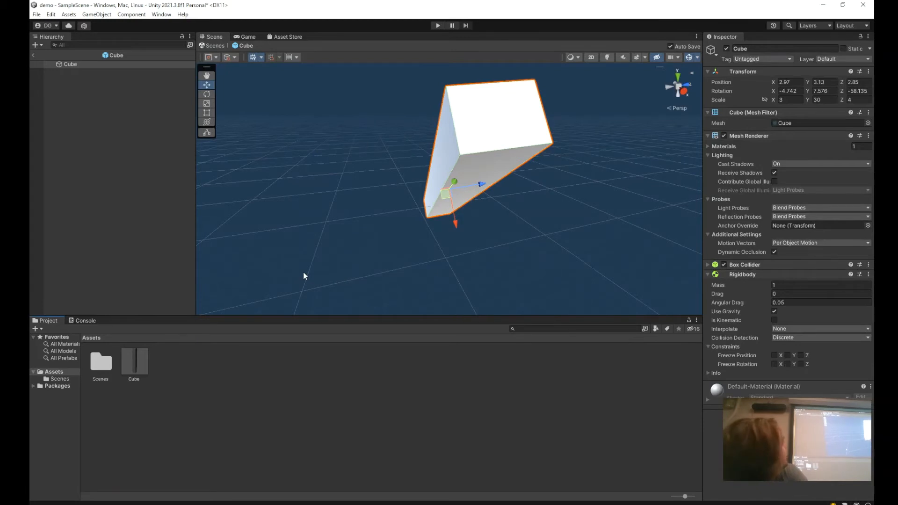
{"action": "left_click", "coordinate": [240, 35]}
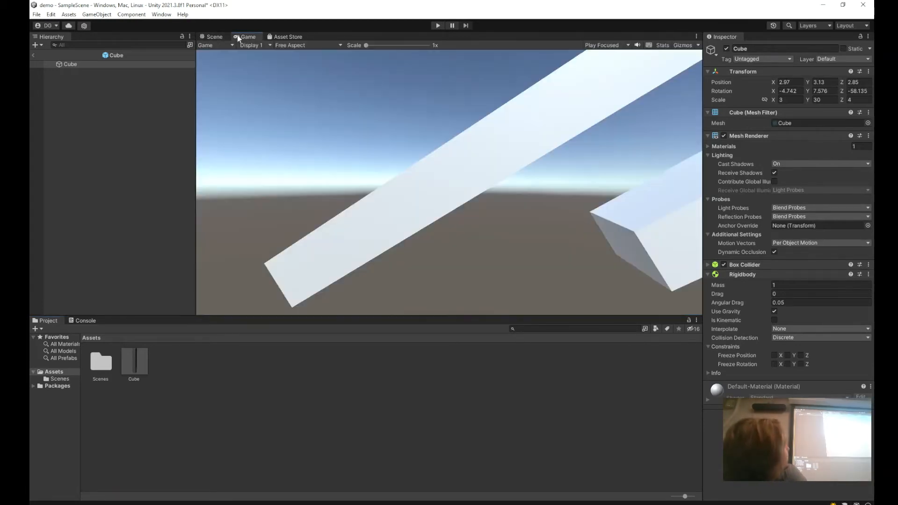
{"action": "left_click", "coordinate": [214, 34]}
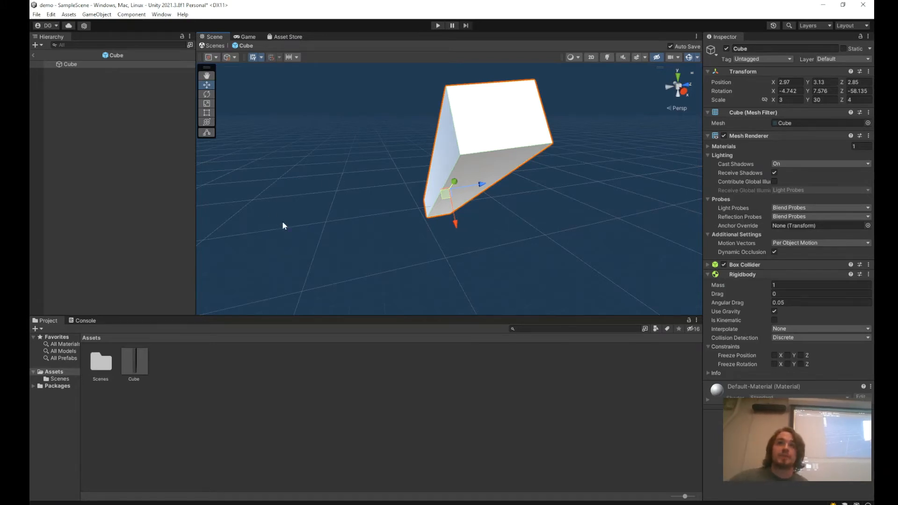
{"action": "left_click", "coordinate": [34, 55]}
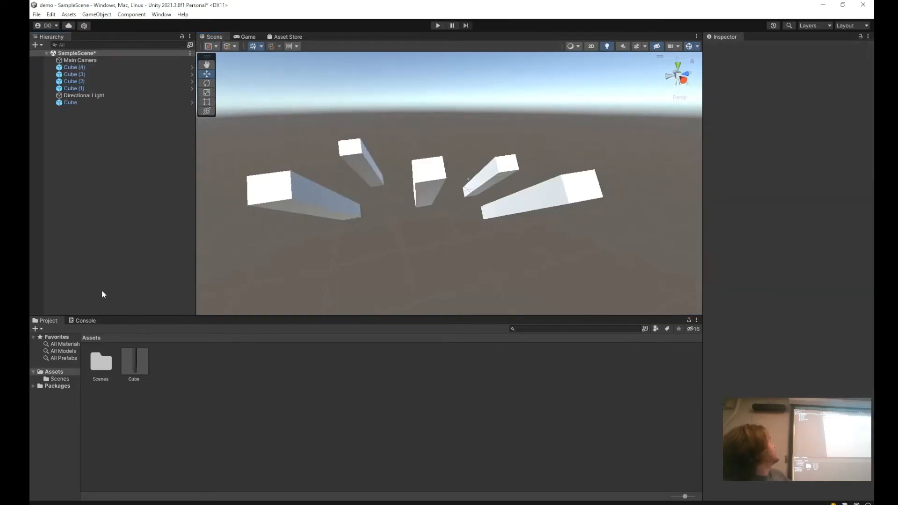
{"action": "double_click", "coordinate": [131, 363]}
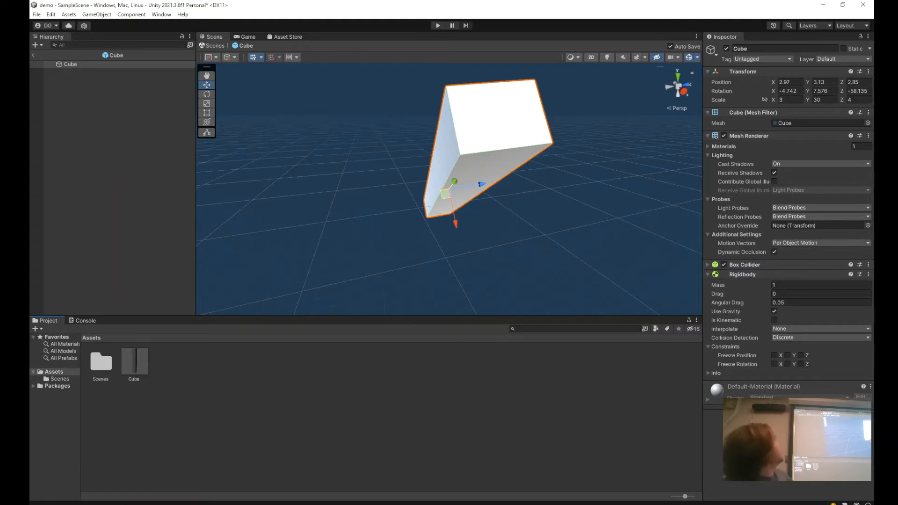
{"action": "left_click", "coordinate": [33, 55]}
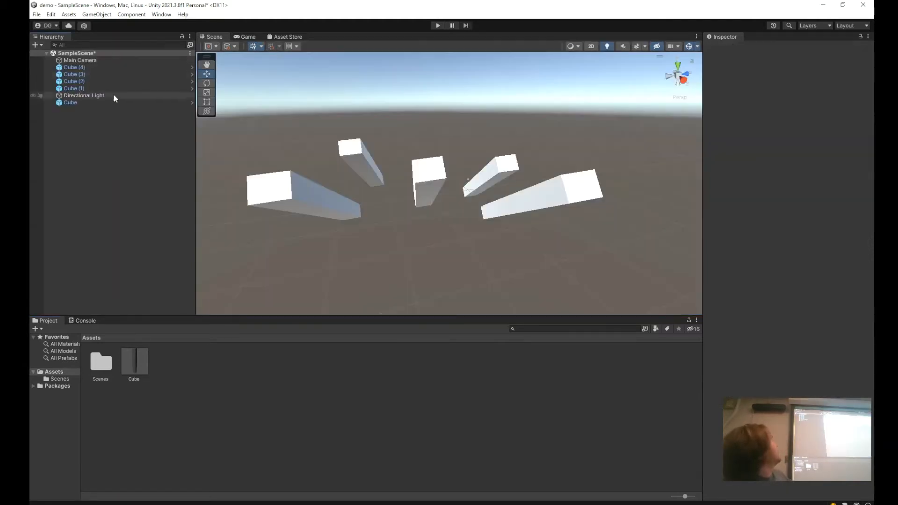
Remove the Rigidbody component from the Cube (3) instance.
{"action": "left_click", "coordinate": [297, 200]}
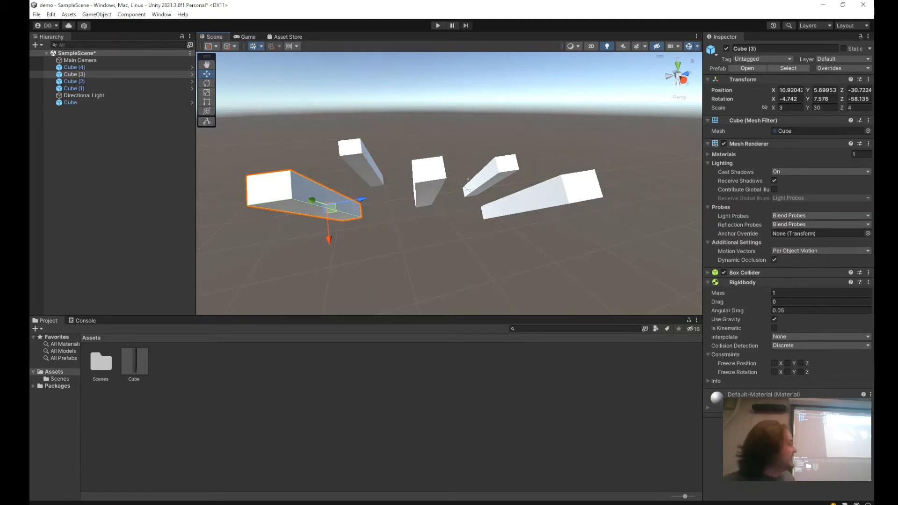
{"action": "left_click", "coordinate": [868, 283]}
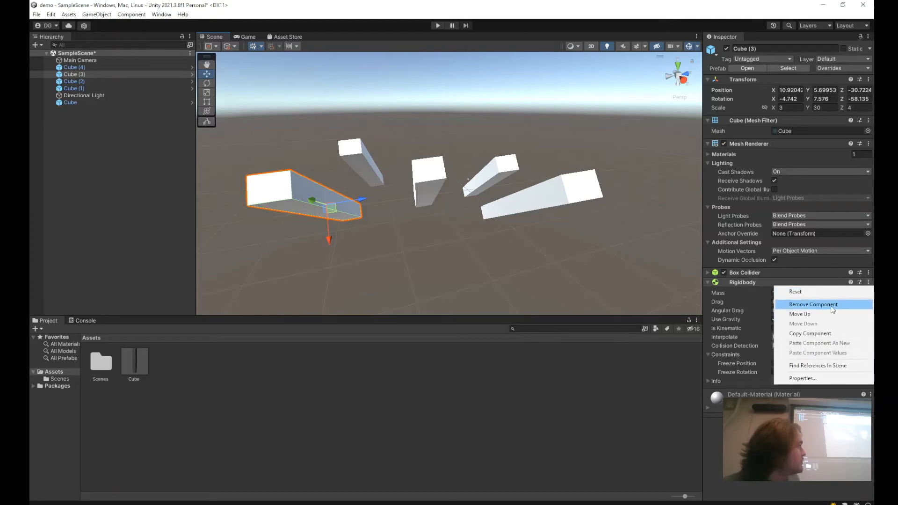
{"action": "left_click", "coordinate": [761, 292]}
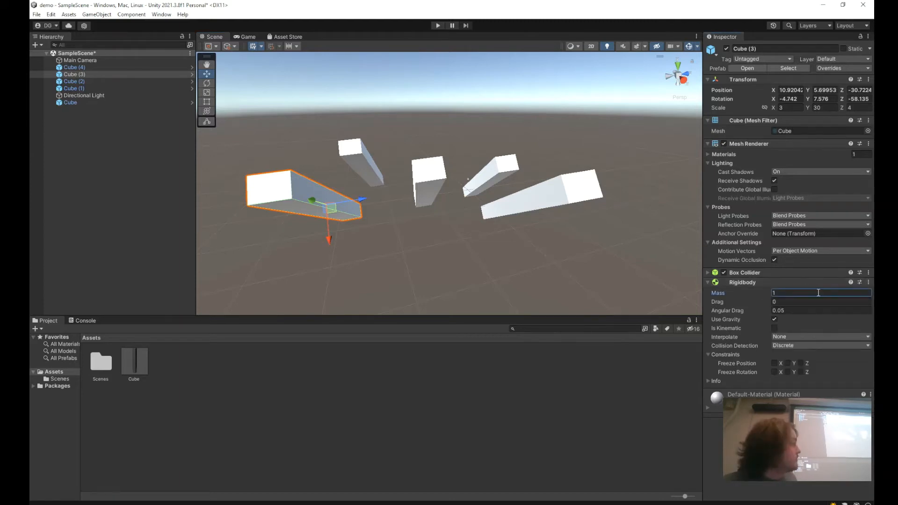
{"action": "left_click", "coordinate": [868, 282]}
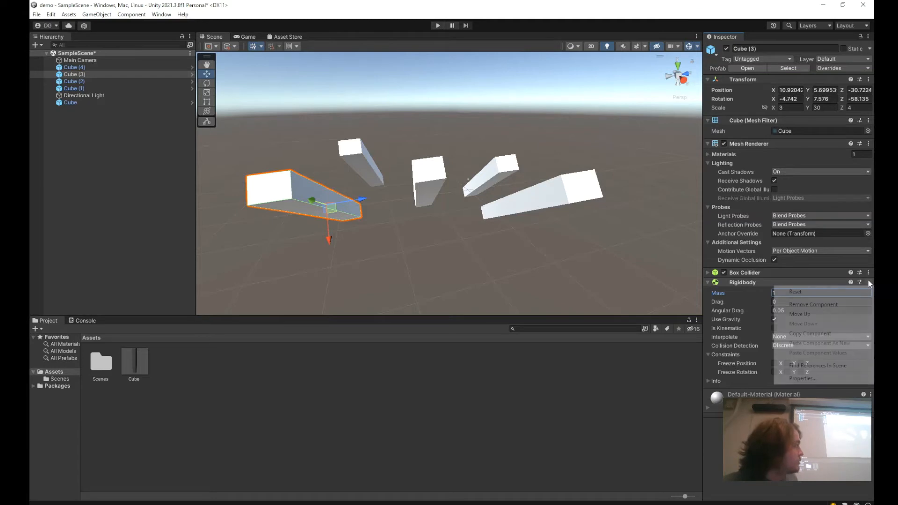
{"action": "left_click", "coordinate": [843, 305]}
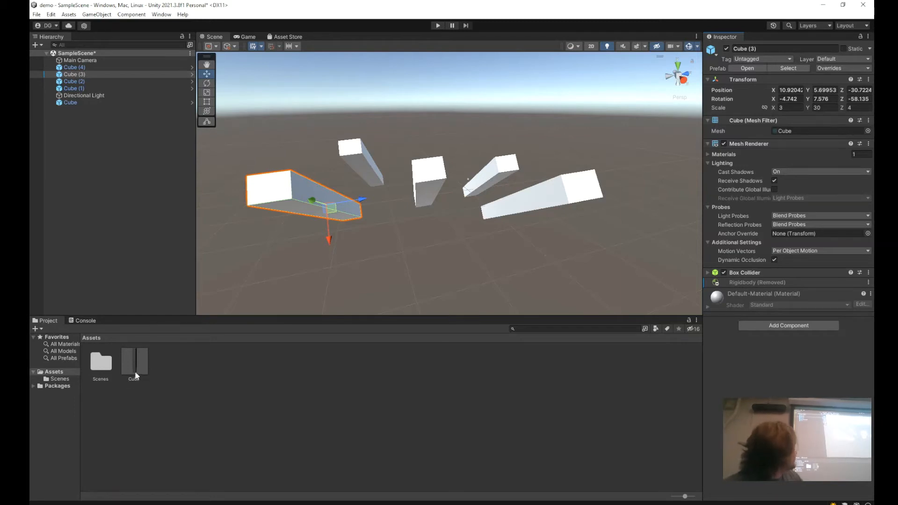
Apply Cube (3)'s removed Rigidbody component to the Cube prefab.
{"action": "right_click", "coordinate": [747, 281]}
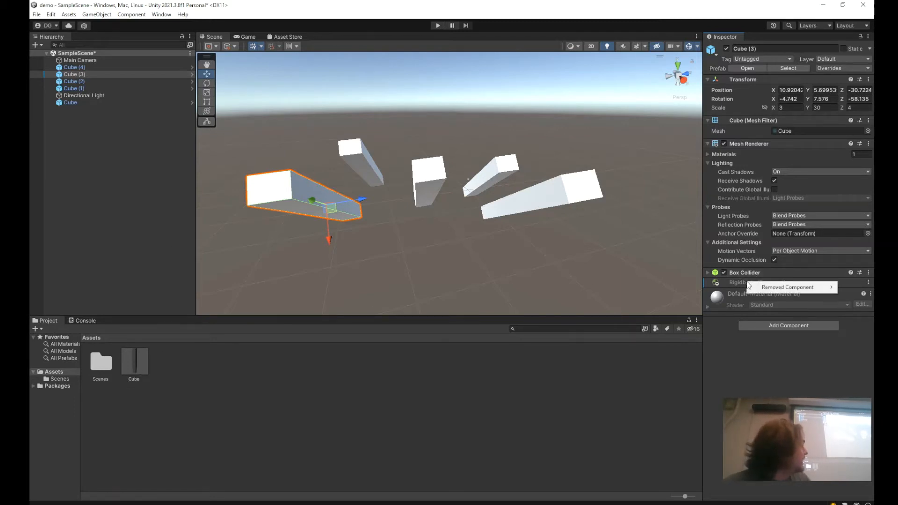
{"action": "mouse_move", "coordinate": [784, 289]}
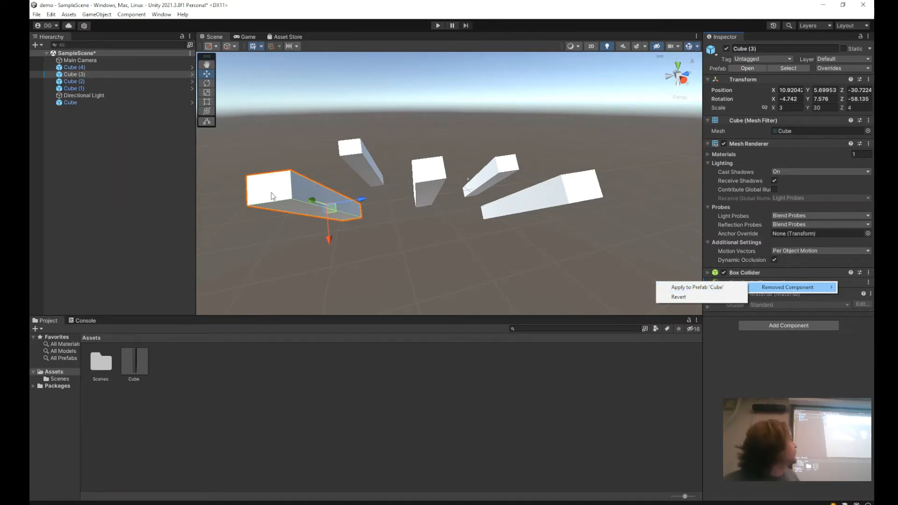
{"action": "left_click", "coordinate": [692, 288]}
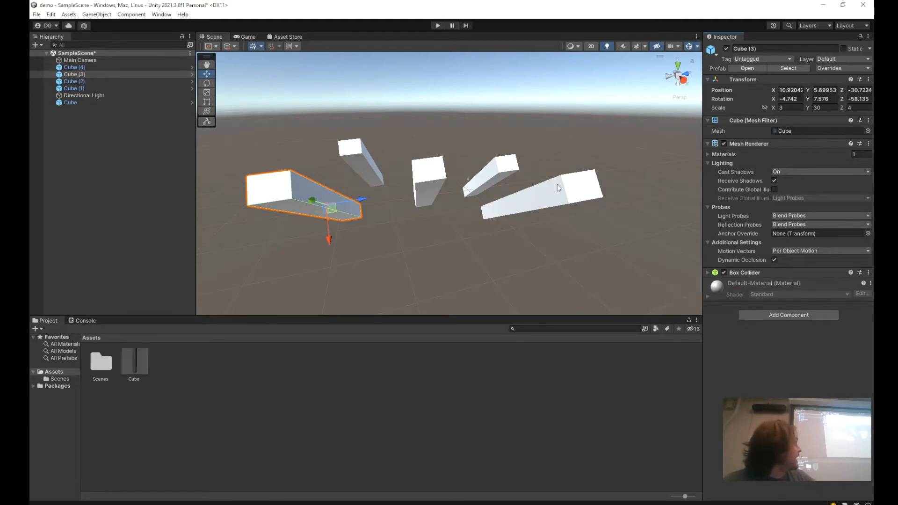
Inspect the components of the other cube instances in the scene, ending back on Cube (3).
{"action": "left_click", "coordinate": [535, 196]}
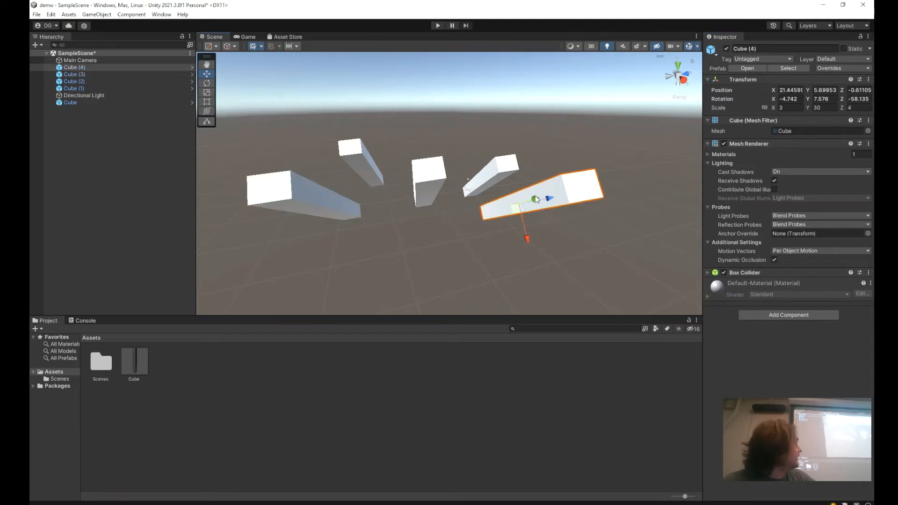
{"action": "left_click", "coordinate": [499, 172]}
{"action": "left_click", "coordinate": [424, 172]}
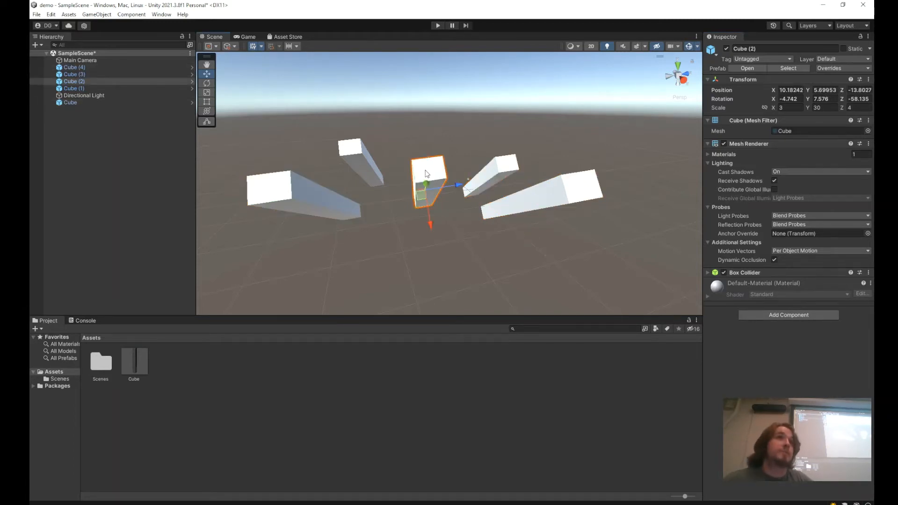
{"action": "left_click", "coordinate": [354, 155]}
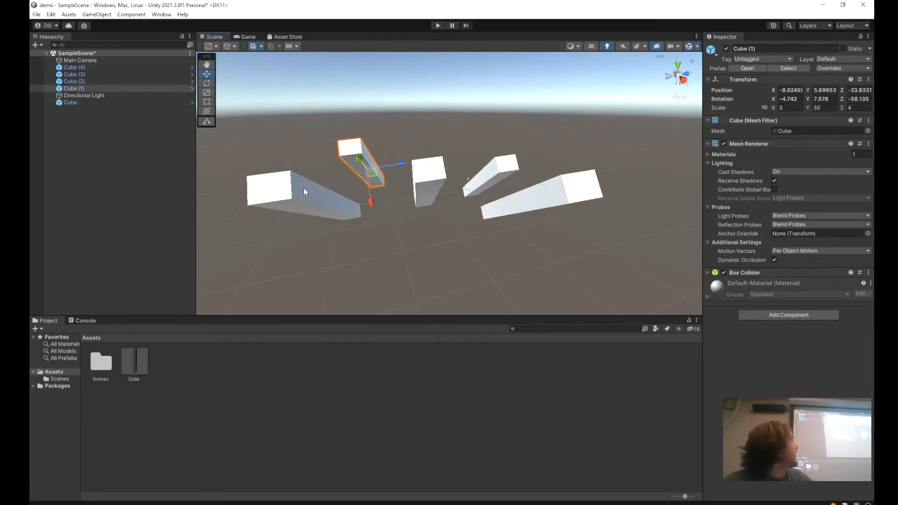
{"action": "left_click", "coordinate": [282, 196]}
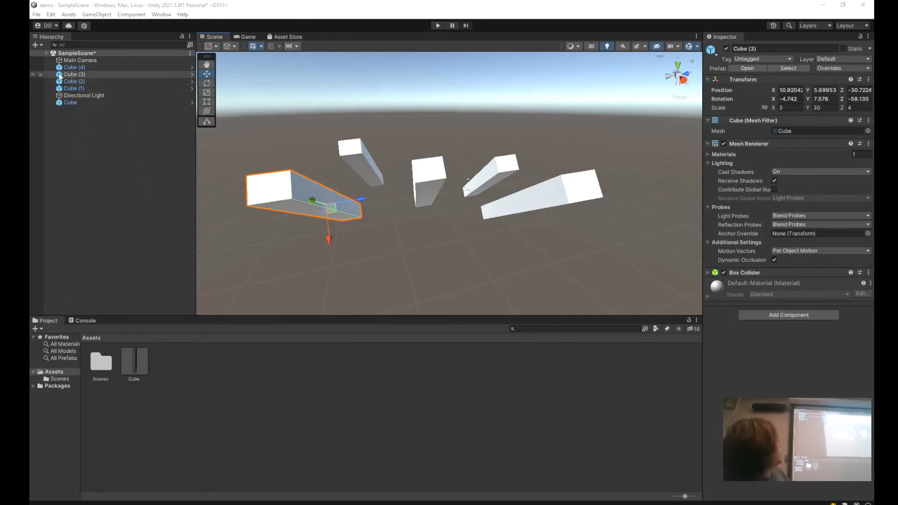
Create a 3D capsule in the scene and frame it in the Scene view.
{"action": "left_click", "coordinate": [37, 46]}
{"action": "mouse_move", "coordinate": [72, 87]}
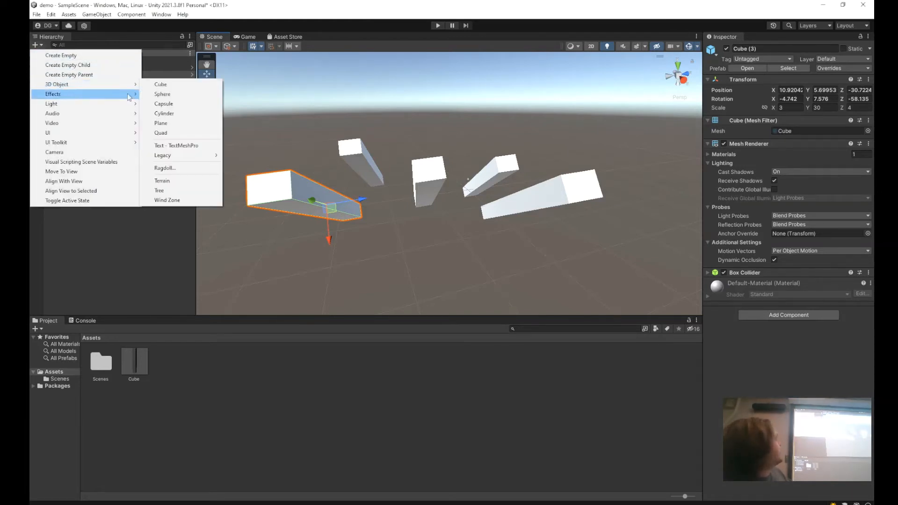
{"action": "left_click", "coordinate": [155, 104]}
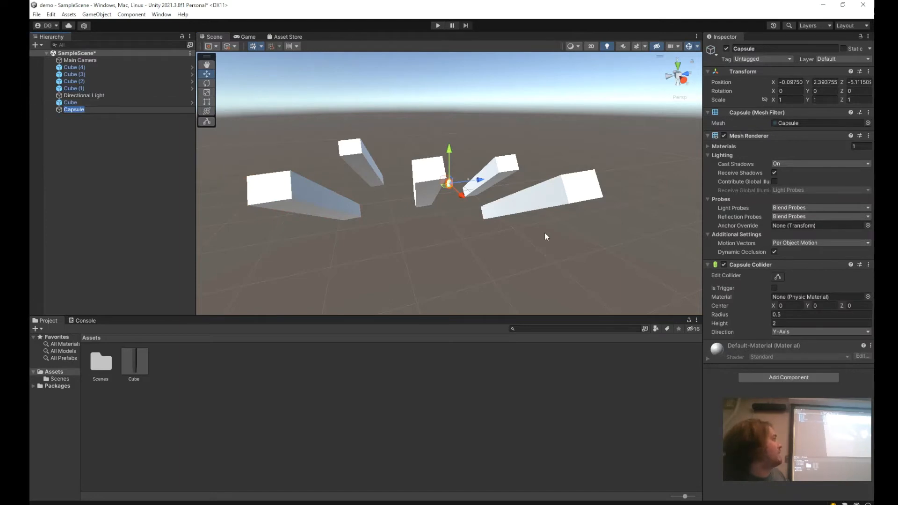
{"action": "left_click", "coordinate": [98, 119]}
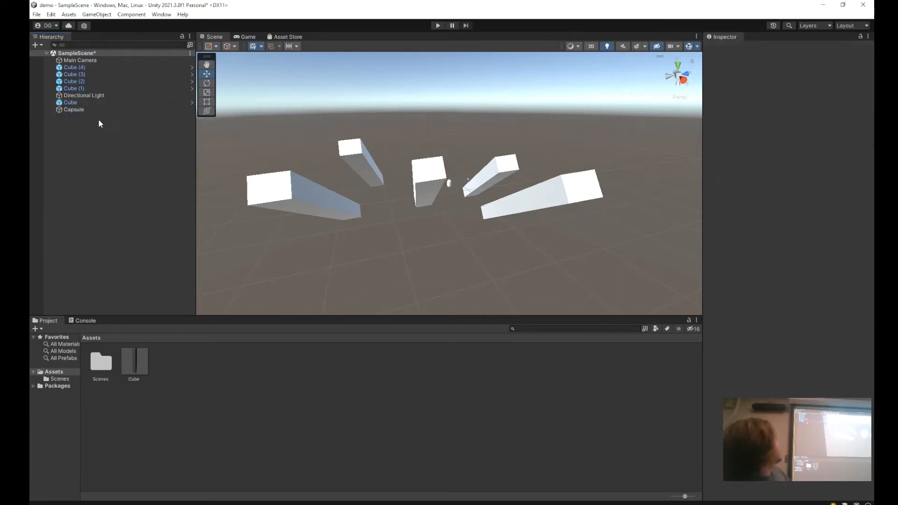
{"action": "double_click", "coordinate": [97, 110]}
{"action": "scroll", "coordinate": [503, 215], "scroll_direction": "down", "scroll_amount": 5}
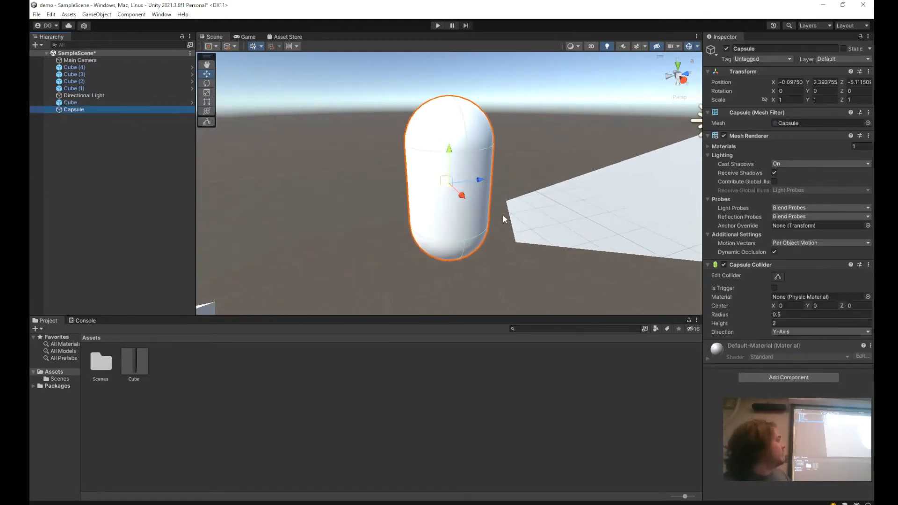
{"action": "scroll", "coordinate": [489, 213], "scroll_direction": "down", "scroll_amount": 1}
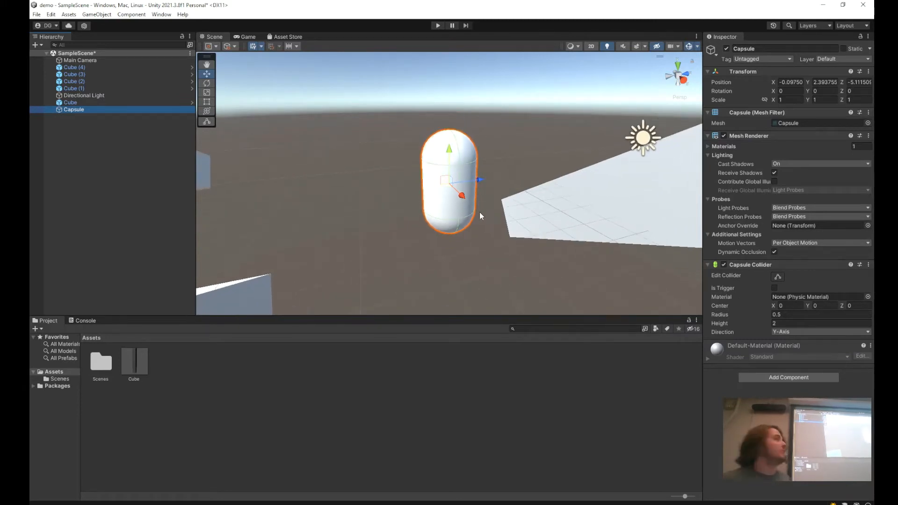
Add a sphere as a child of the capsule and raise it to a Y position of about 0.74.
{"action": "right_click", "coordinate": [77, 113]}
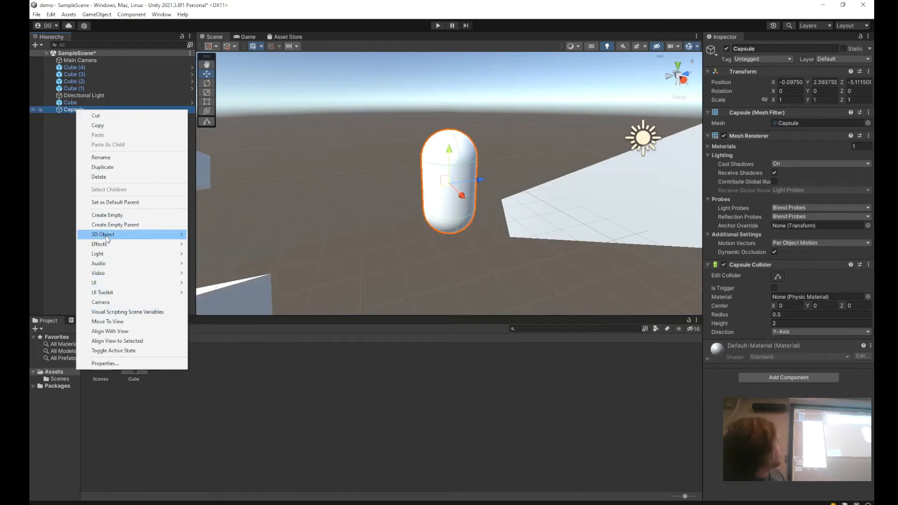
{"action": "mouse_move", "coordinate": [152, 236]}
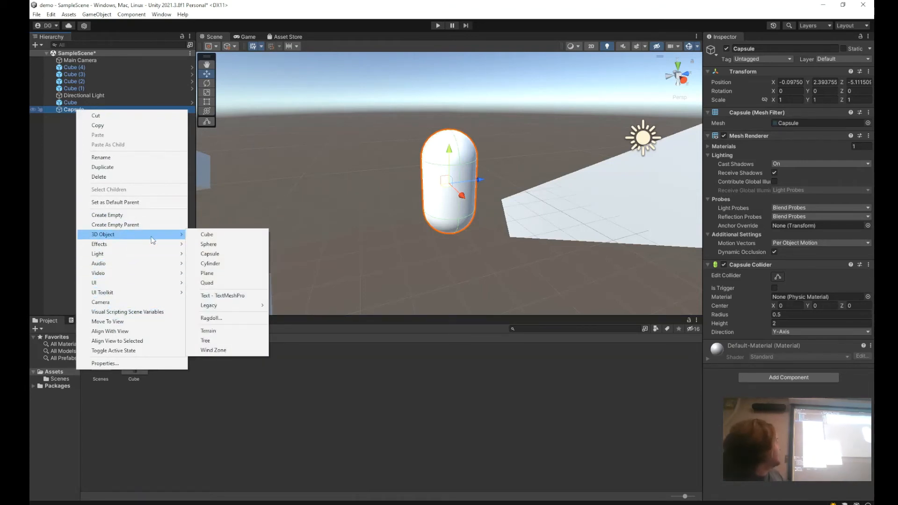
{"action": "left_click", "coordinate": [218, 244]}
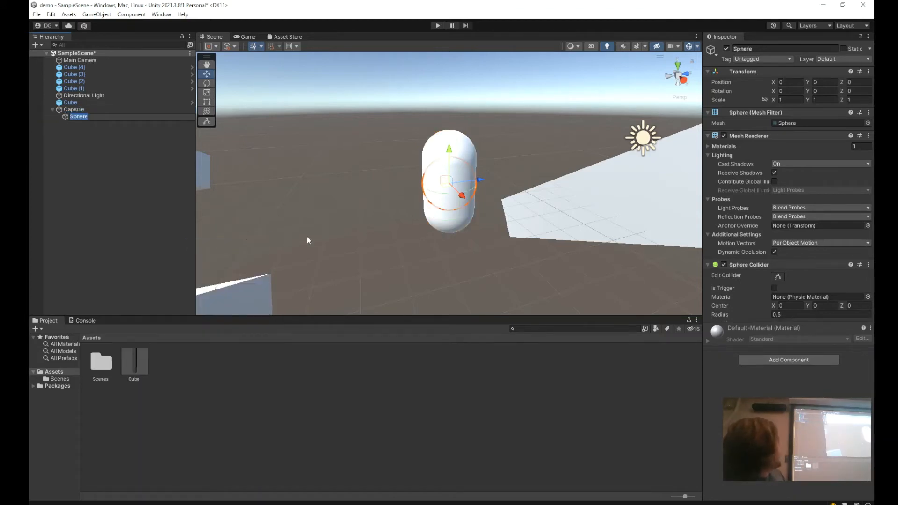
{"action": "left_click_drag", "start_coordinate": [448, 151], "coordinate": [438, 114]}
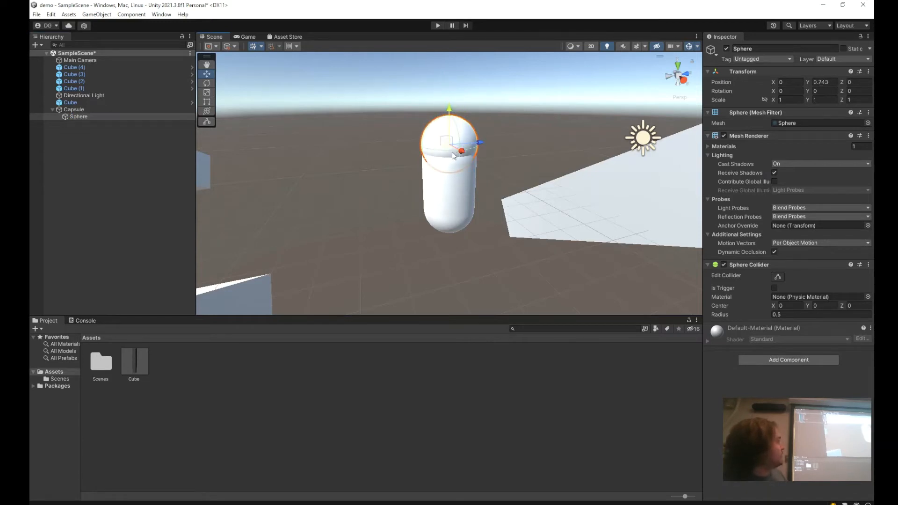
Try stretching the sphere along X to a scale of about 2.66, and undo the change.
{"action": "middle_click_drag", "start_coordinate": [530, 194], "coordinate": [453, 223]}
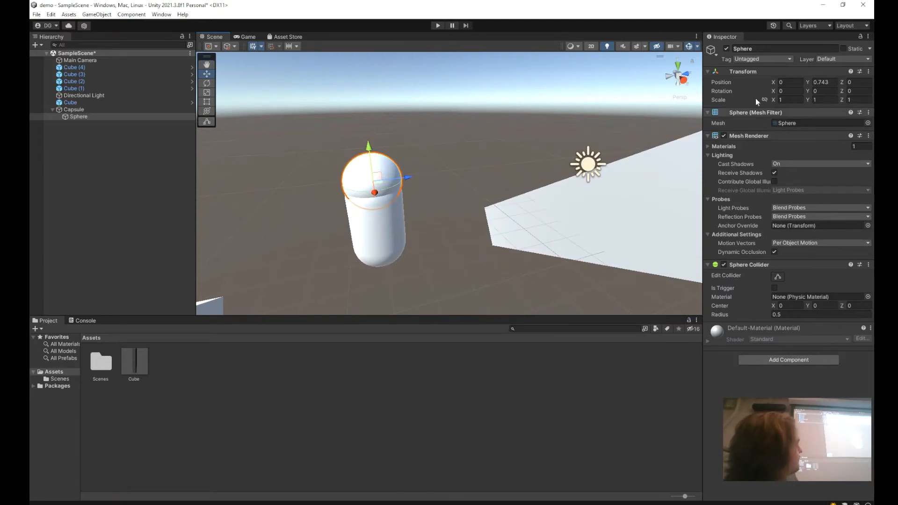
{"action": "left_click", "coordinate": [207, 93]}
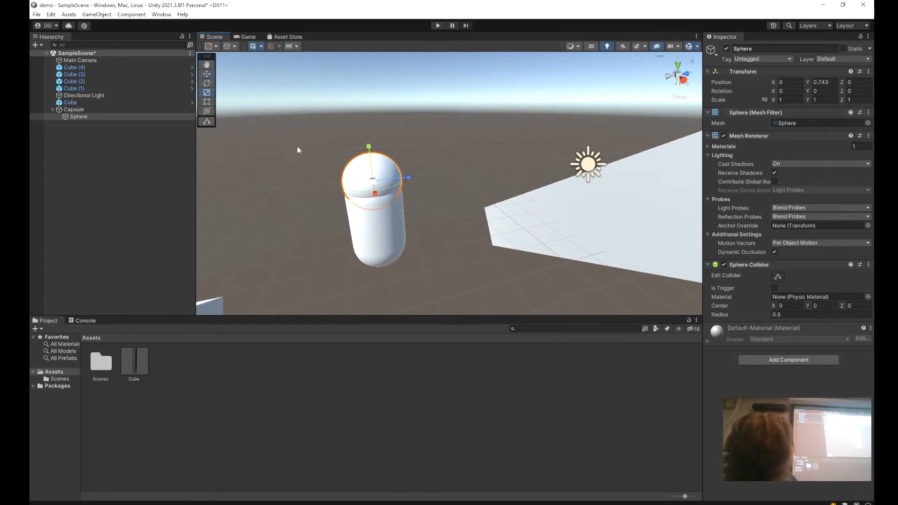
{"action": "left_click_drag", "start_coordinate": [375, 194], "coordinate": [369, 215]}
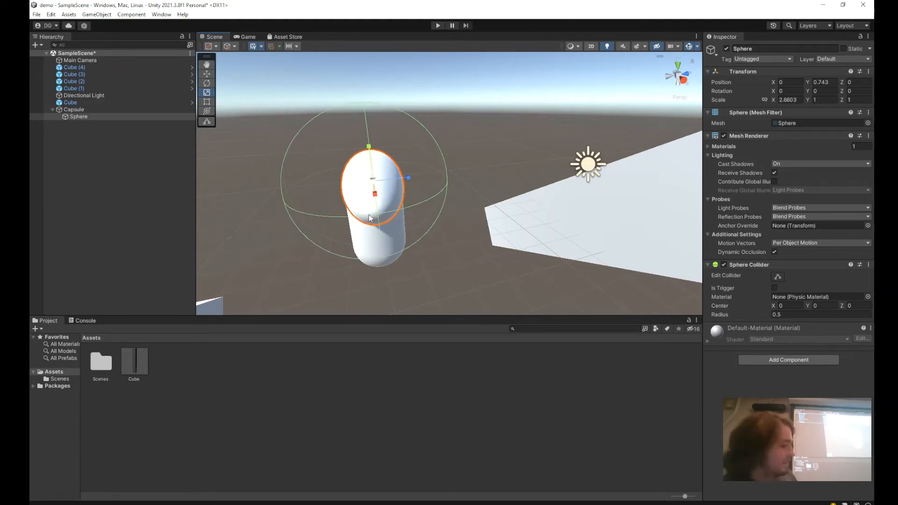
{"action": "key", "text": "ctrl+z"}
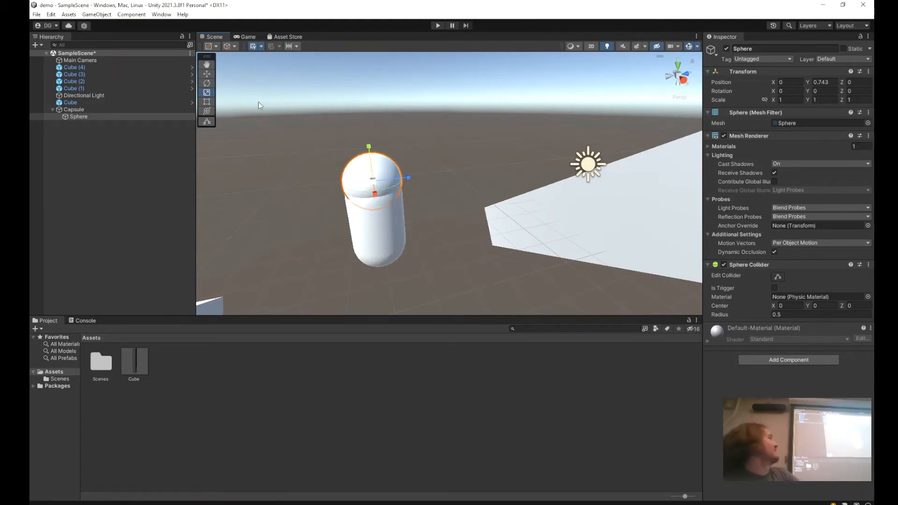
Move the sphere up clear of the capsule, to a Y position of about 1.77.
{"action": "left_click", "coordinate": [208, 74]}
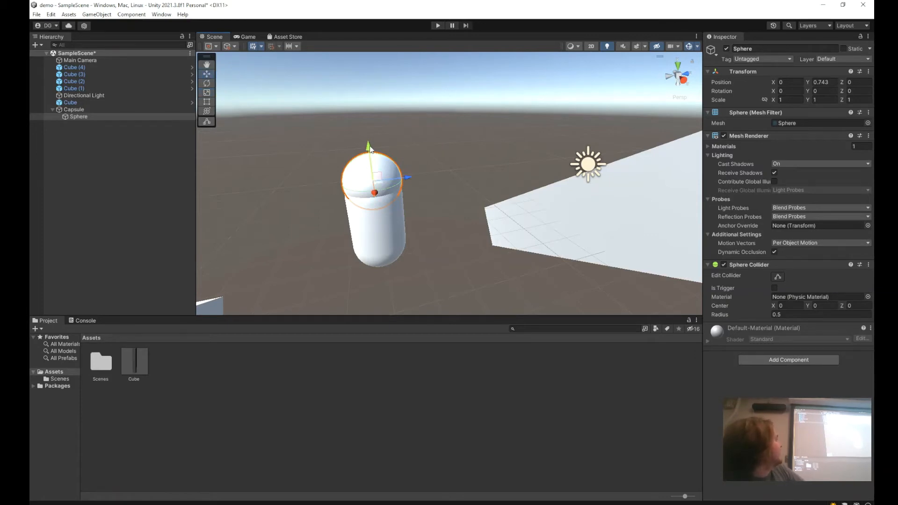
{"action": "left_click_drag", "start_coordinate": [369, 148], "coordinate": [368, 86]}
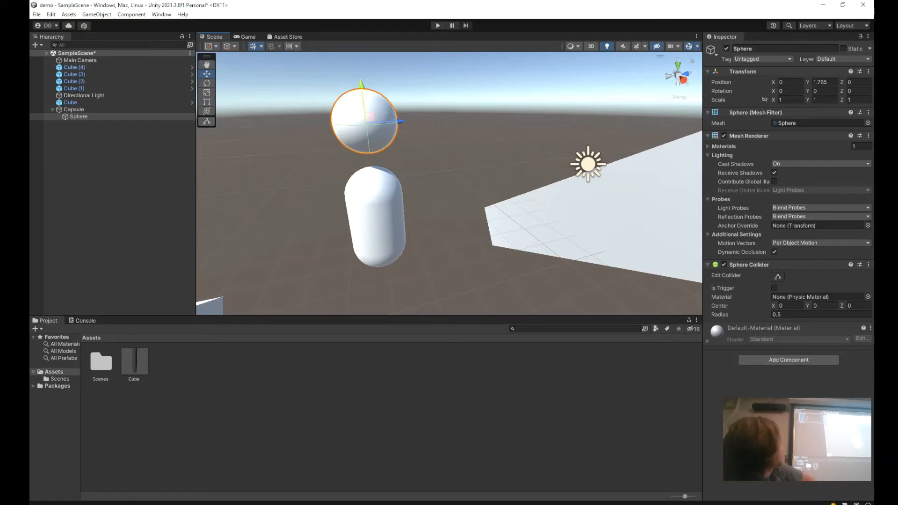
{"action": "left_click", "coordinate": [78, 137]}
{"action": "left_click", "coordinate": [77, 116]}
Select the parent capsule and move it with its sphere along Z to about -5.06.
{"action": "left_click", "coordinate": [74, 109]}
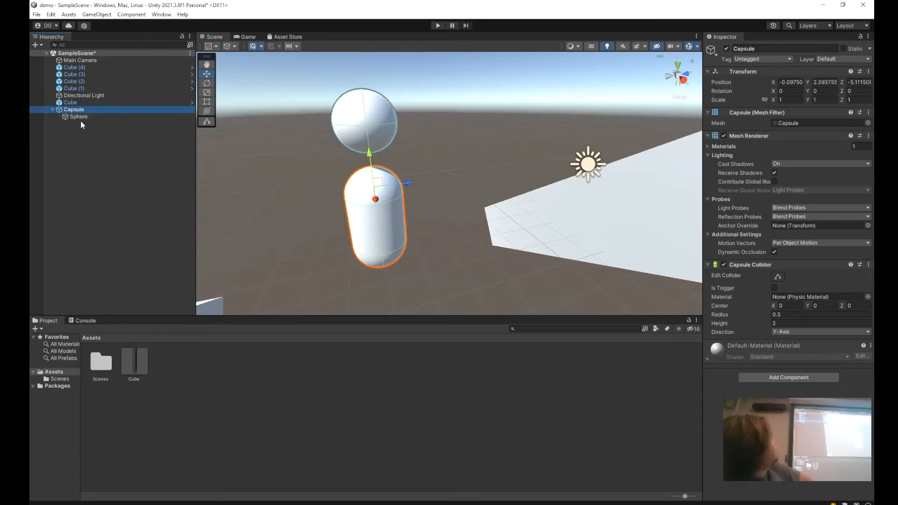
{"action": "left_click", "coordinate": [81, 117]}
{"action": "left_click", "coordinate": [84, 111]}
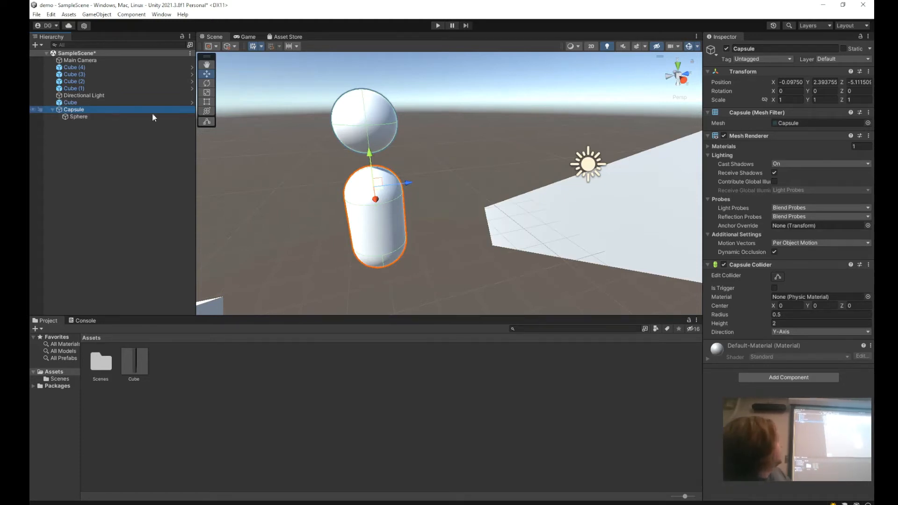
{"action": "scroll", "coordinate": [321, 201], "scroll_direction": "down", "scroll_amount": 3}
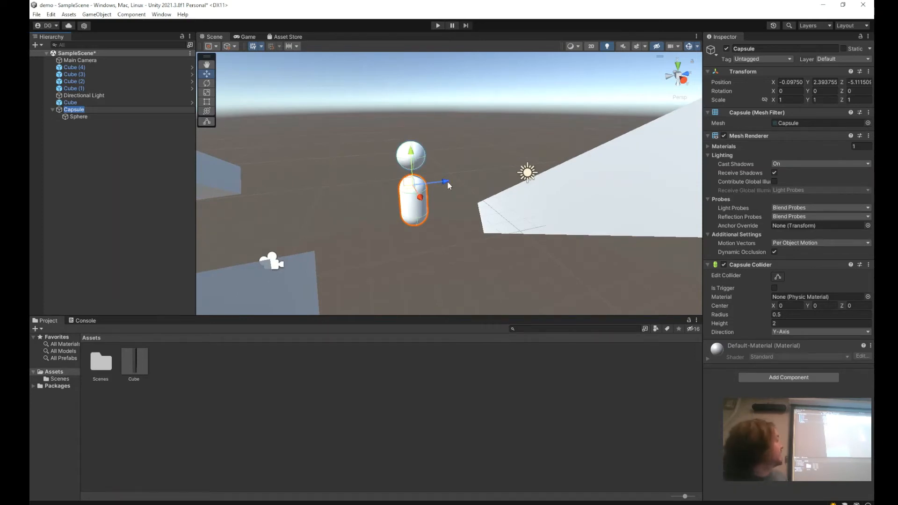
{"action": "mouse_move", "coordinate": [447, 181]}
{"action": "left_mouse_down"}
{"action": "mouse_move", "coordinate": [254, 197]}
{"action": "mouse_move", "coordinate": [446, 181]}
{"action": "left_mouse_up"}
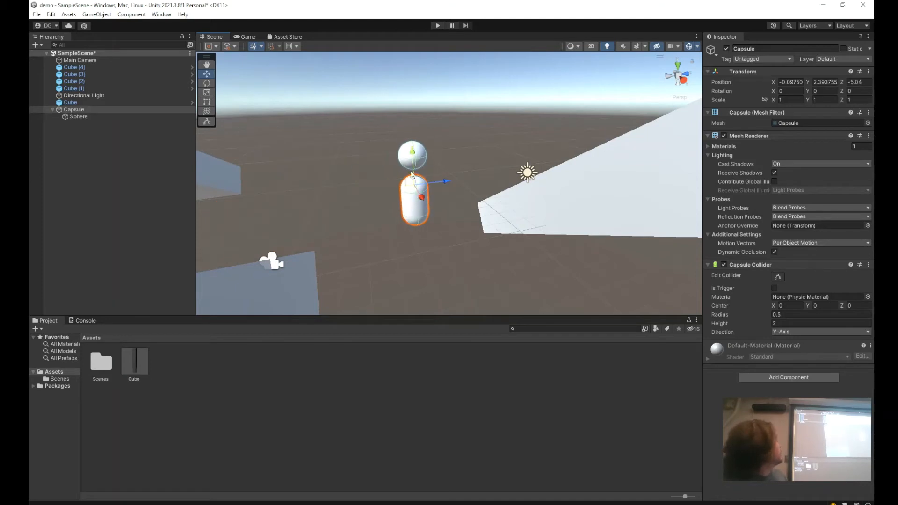
Rotate the parent capsule to about -0.76 on Z and squash it to a Y scale of about 0.72.
{"action": "left_click", "coordinate": [206, 84]}
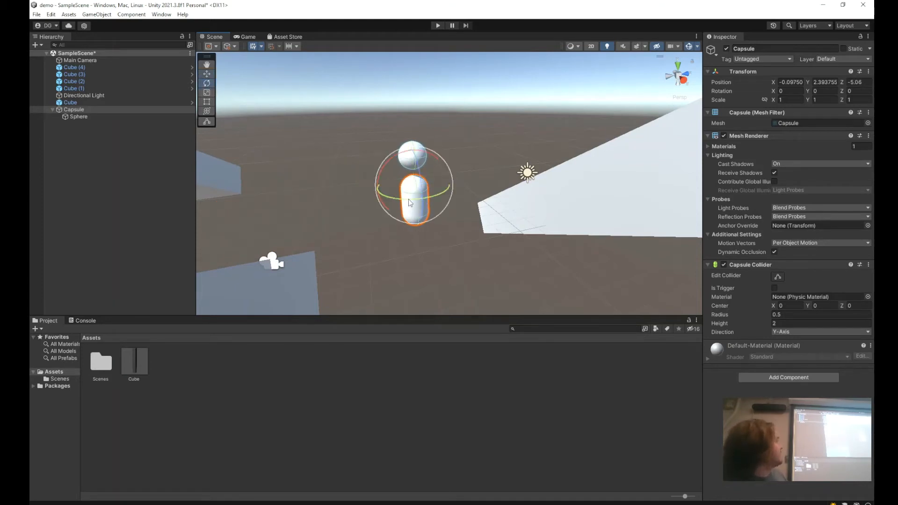
{"action": "mouse_move", "coordinate": [421, 194]}
{"action": "left_mouse_down"}
{"action": "mouse_move", "coordinate": [397, 97]}
{"action": "mouse_move", "coordinate": [410, 251]}
{"action": "mouse_move", "coordinate": [413, 207]}
{"action": "left_mouse_up"}
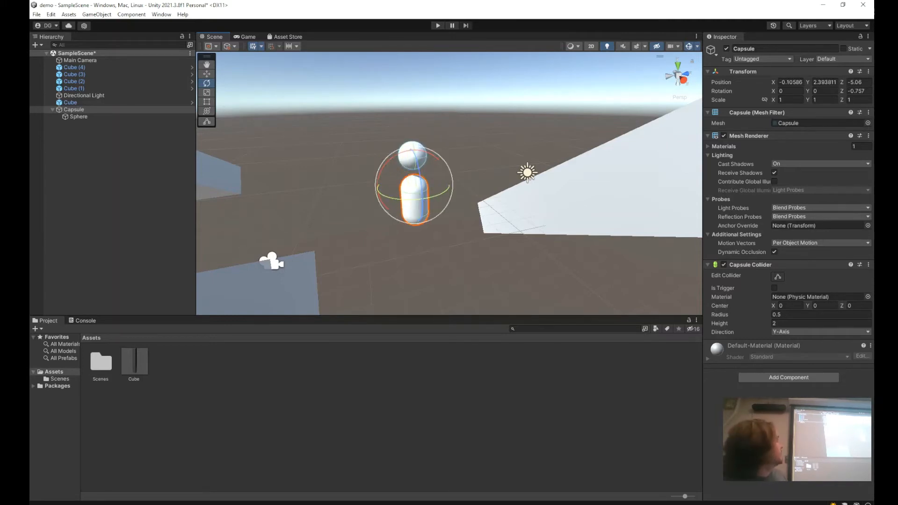
{"action": "left_click", "coordinate": [207, 93]}
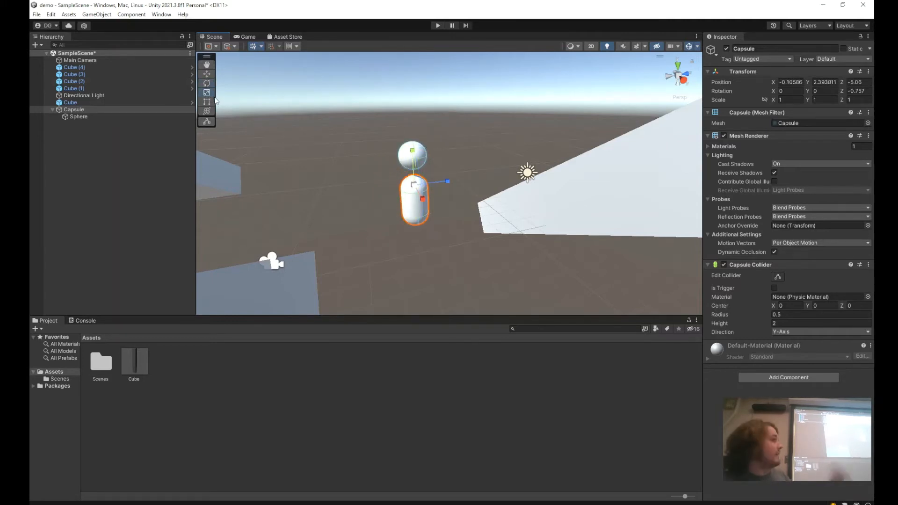
{"action": "left_click_drag", "start_coordinate": [416, 145], "coordinate": [408, 164]}
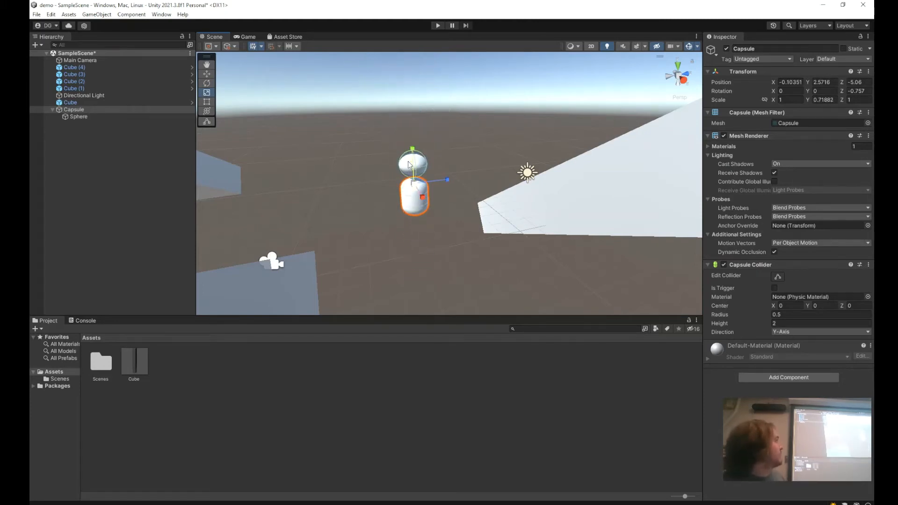
Undo the last vertical squash of the parent capsule.
{"action": "key", "text": "ctrl+z"}
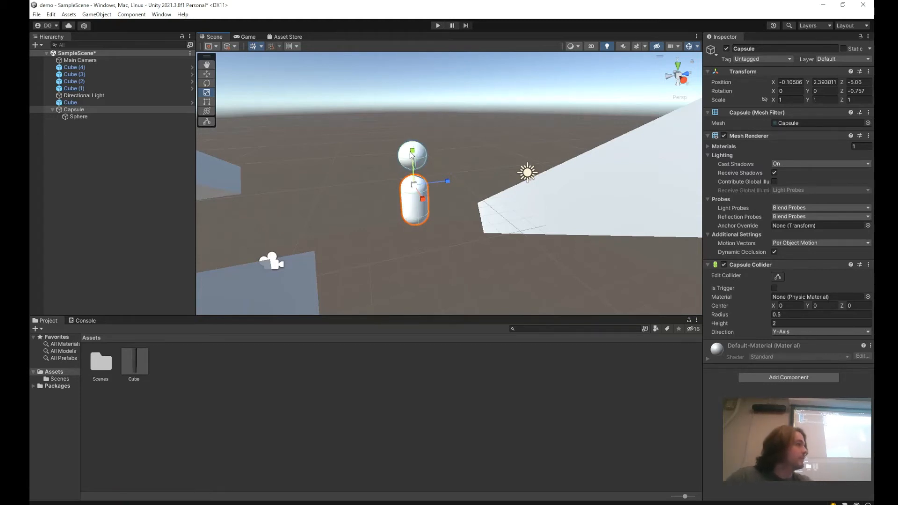
{"action": "right_click", "coordinate": [79, 113]}
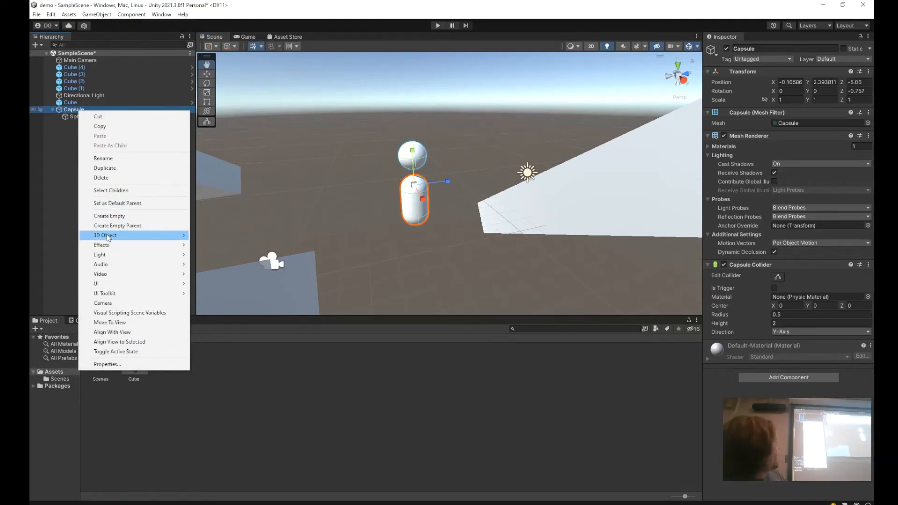
{"action": "mouse_move", "coordinate": [109, 239]}
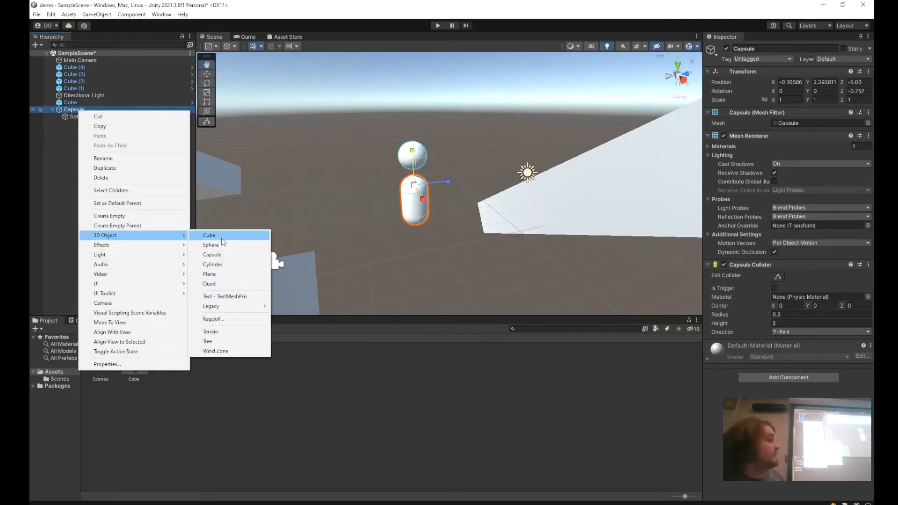
{"action": "left_click", "coordinate": [64, 198]}
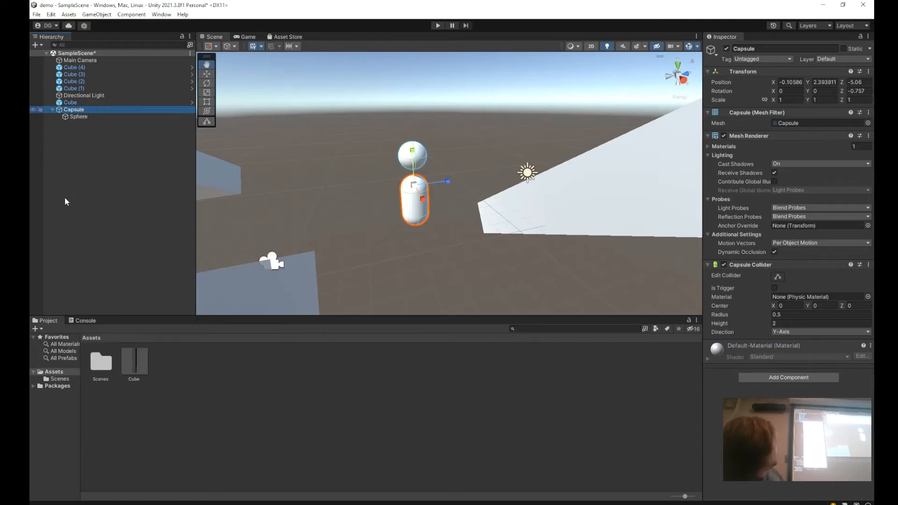
Create a new 3D cube at the root of the scene, outside the capsule's hierarchy, keeping its default name.
{"action": "left_click", "coordinate": [65, 198]}
{"action": "right_click", "coordinate": [93, 186]}
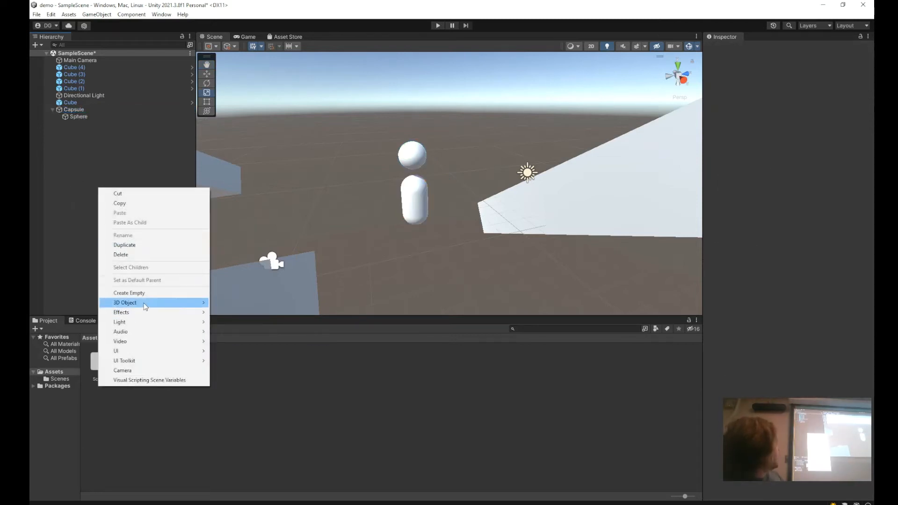
{"action": "mouse_move", "coordinate": [170, 303]}
{"action": "left_click", "coordinate": [245, 301]}
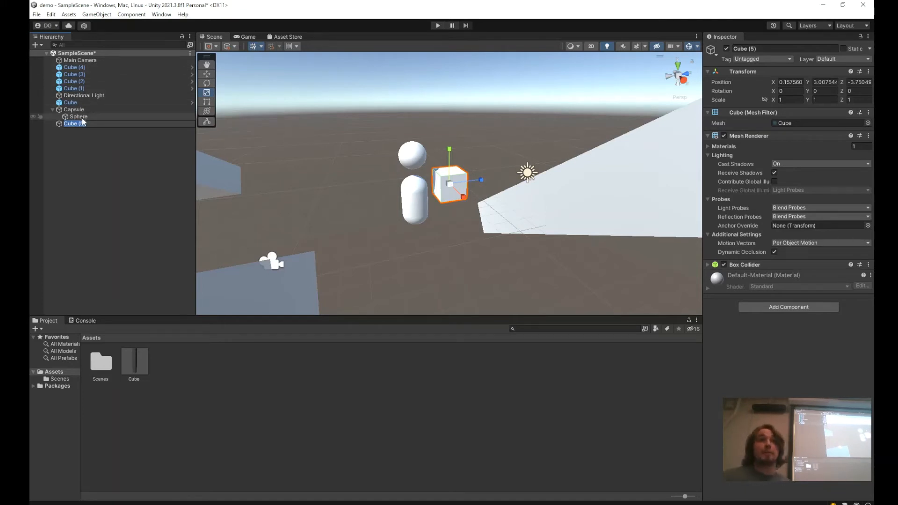
{"action": "left_click", "coordinate": [60, 145]}
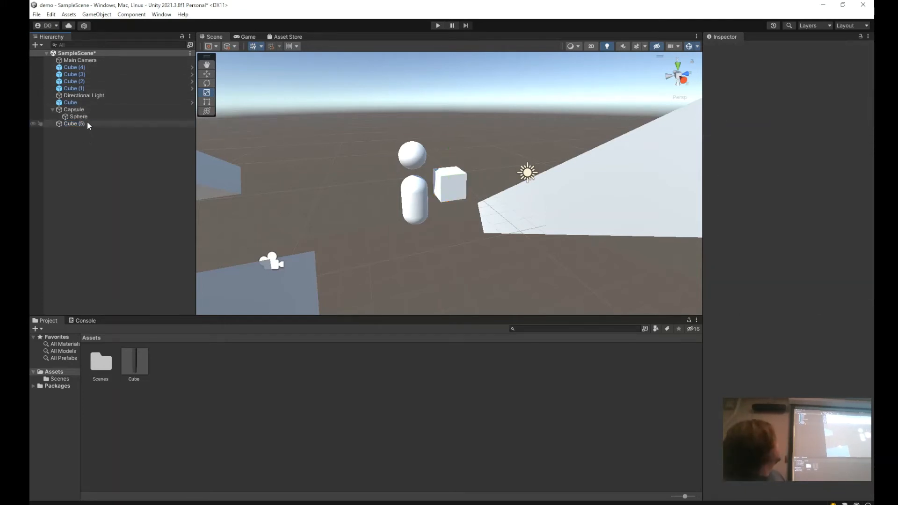
Try nesting the new cube under the capsule as a child, and move it back out to the scene root.
{"action": "left_click", "coordinate": [87, 122]}
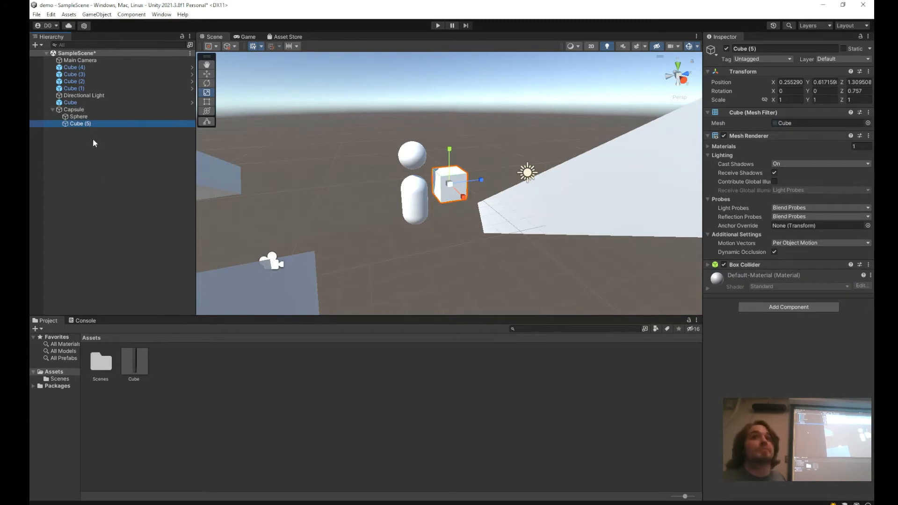
{"action": "left_click_drag", "start_coordinate": [80, 124], "coordinate": [74, 108]}
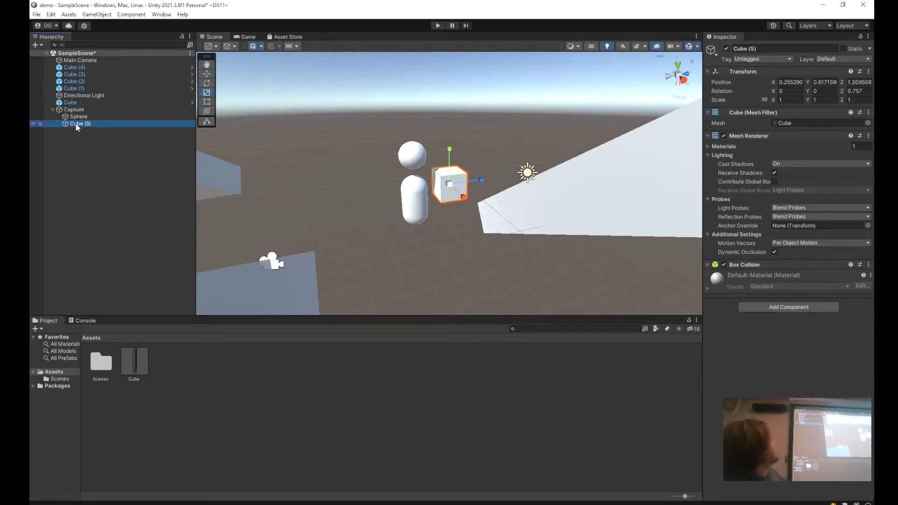
{"action": "left_click_drag", "start_coordinate": [73, 180], "coordinate": [73, 180]}
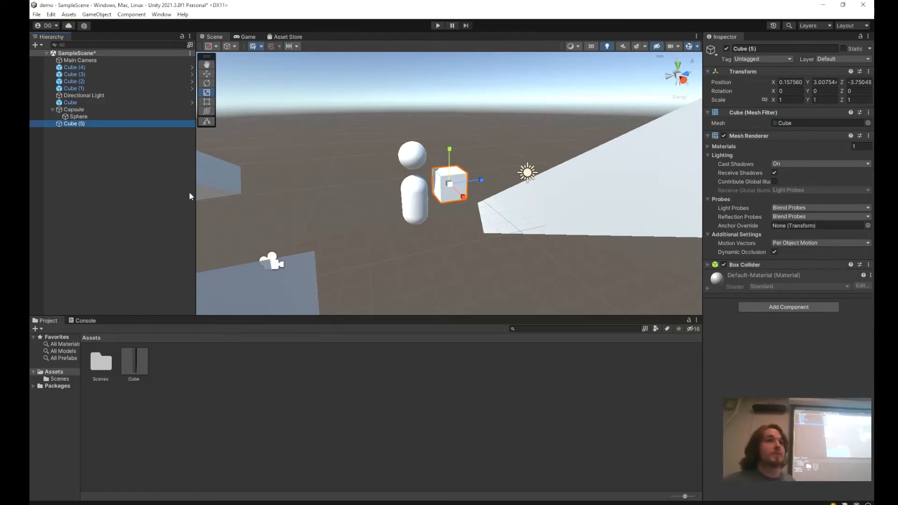
{"action": "left_click", "coordinate": [414, 211]}
{"action": "scroll", "coordinate": [417, 198], "scroll_direction": "up", "scroll_amount": 5}
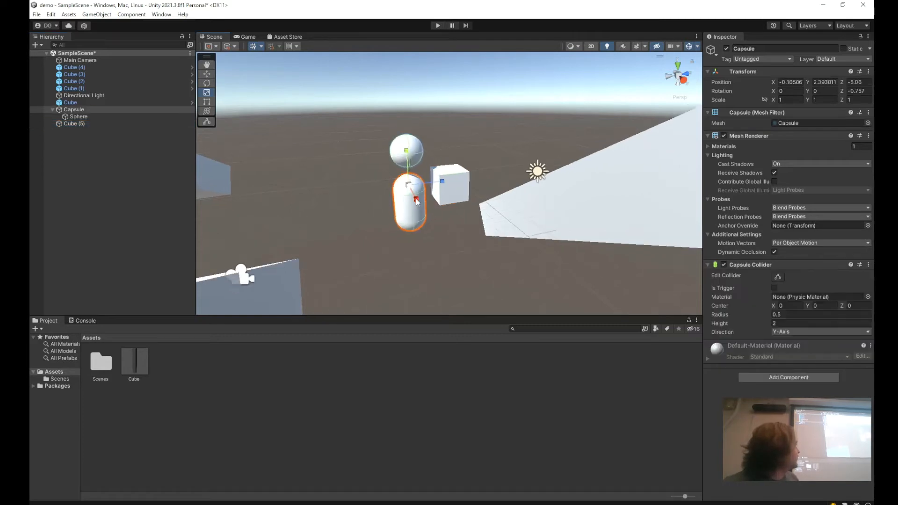
{"action": "scroll", "coordinate": [421, 189], "scroll_direction": "up", "scroll_amount": 3}
{"action": "left_click", "coordinate": [442, 189]}
{"action": "left_click", "coordinate": [398, 209]}
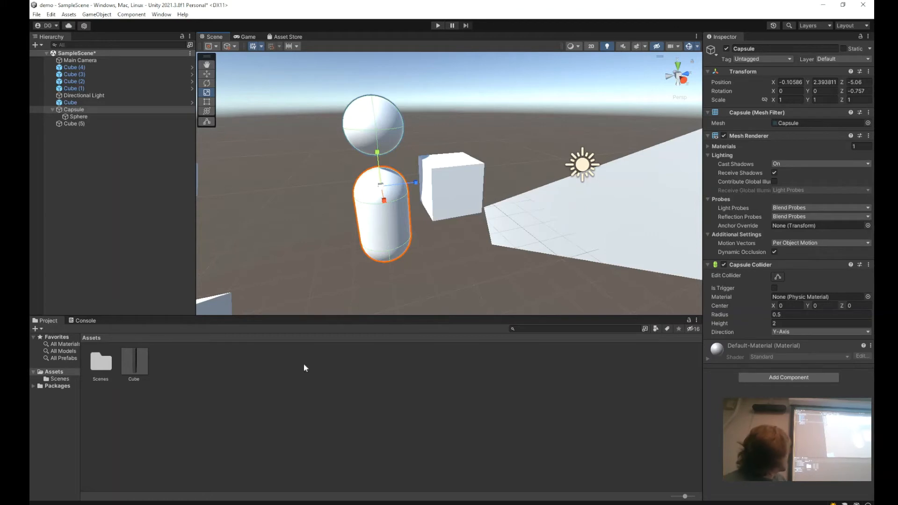
{"action": "left_click", "coordinate": [140, 358]}
{"action": "left_click", "coordinate": [184, 364]}
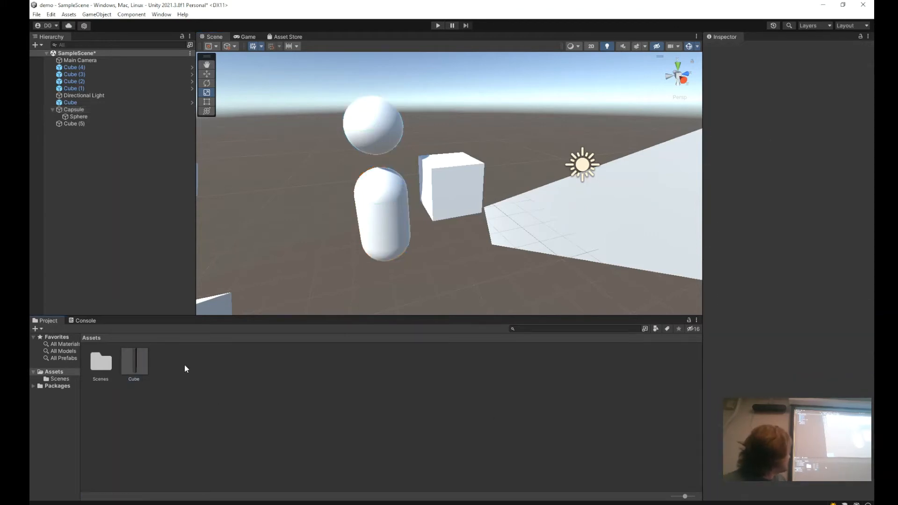
Create a new material named "color" in the Assets folder.
{"action": "right_click", "coordinate": [214, 382]}
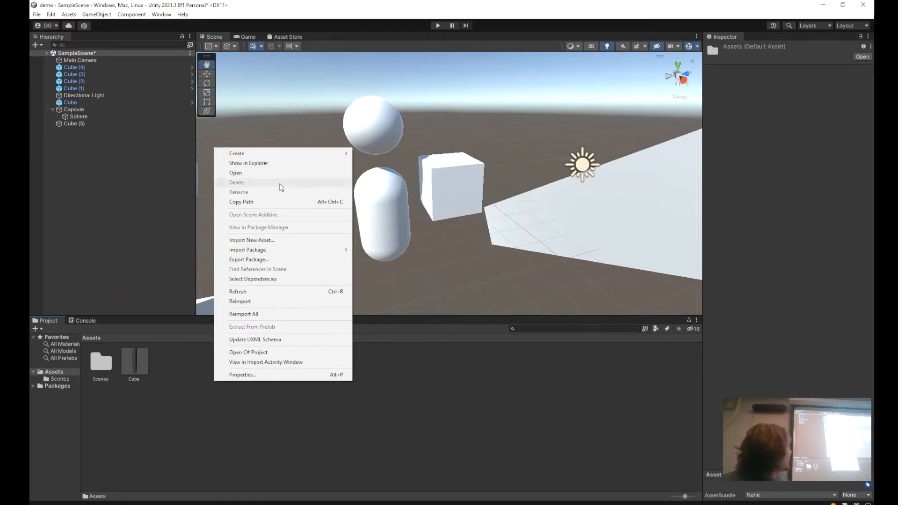
{"action": "mouse_move", "coordinate": [290, 153]}
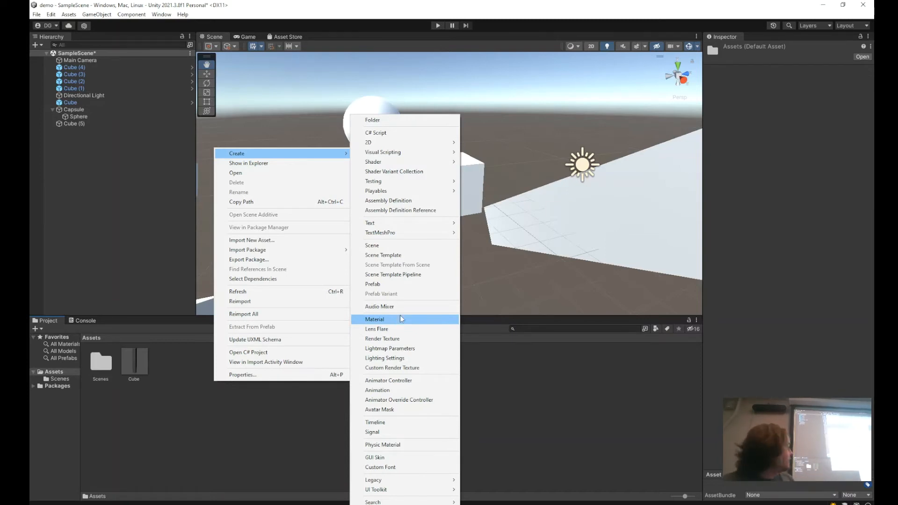
{"action": "left_click", "coordinate": [399, 319]}
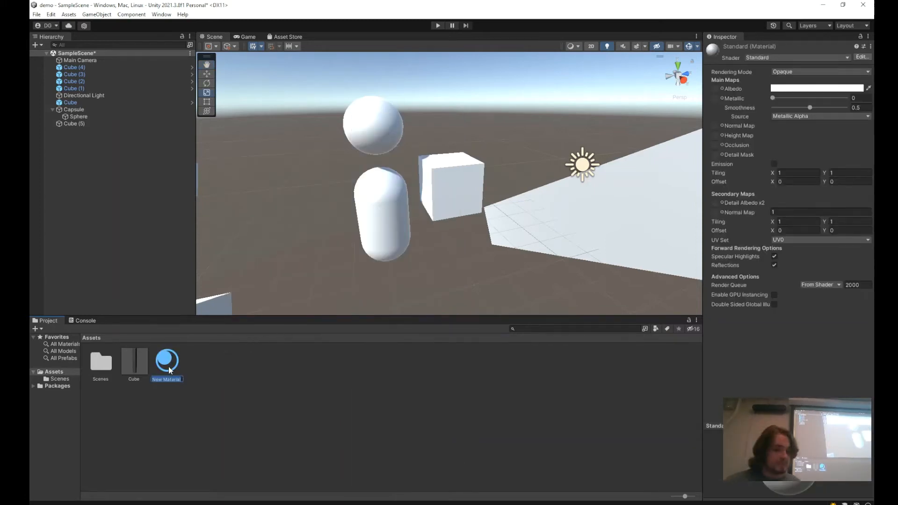
{"action": "type", "text": "color"}
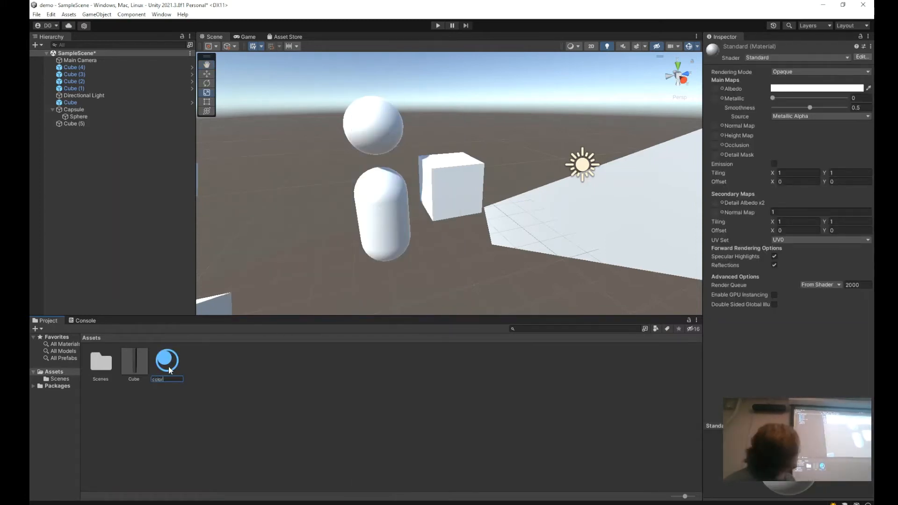
{"action": "key", "text": "Return"}
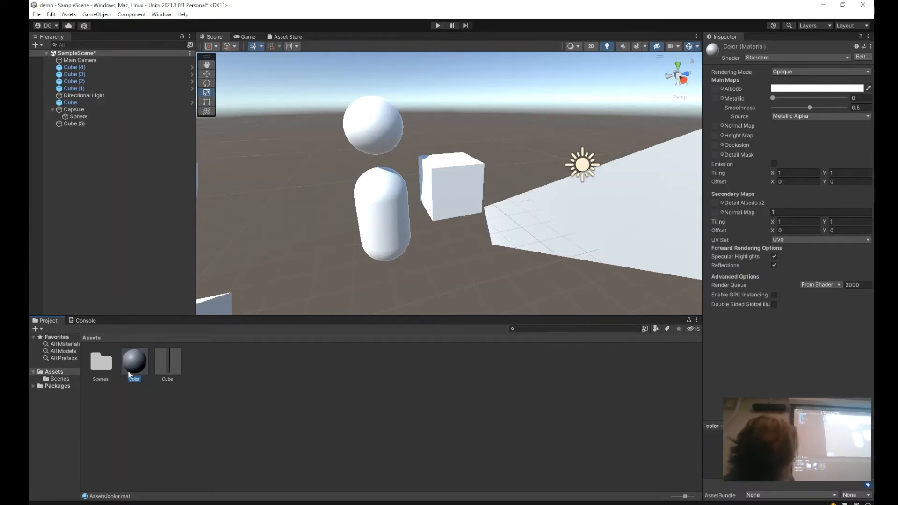
{"action": "left_click", "coordinate": [134, 402]}
Set the albedo of the "color" material to green, hexadecimal 4BCB37.
{"action": "left_click", "coordinate": [140, 363]}
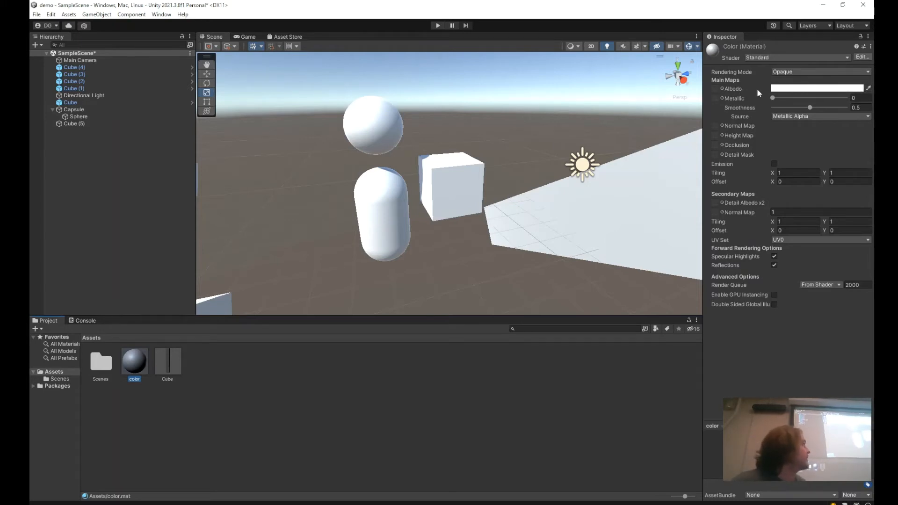
{"action": "left_click", "coordinate": [779, 88]}
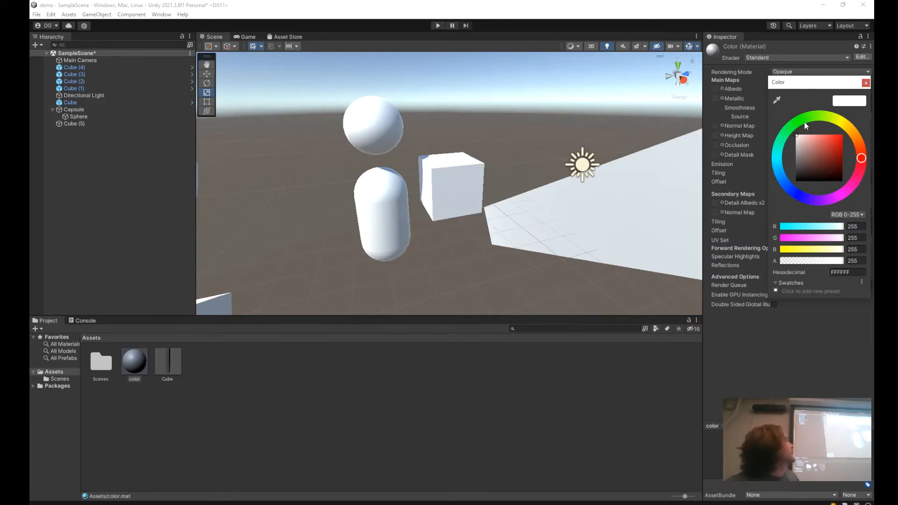
{"action": "left_click", "coordinate": [831, 138]}
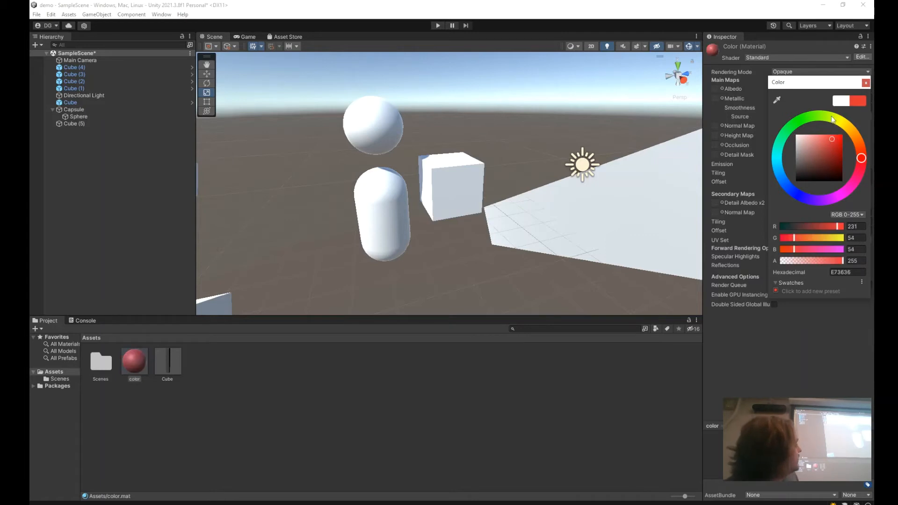
{"action": "left_click_drag", "start_coordinate": [831, 119], "coordinate": [804, 118]}
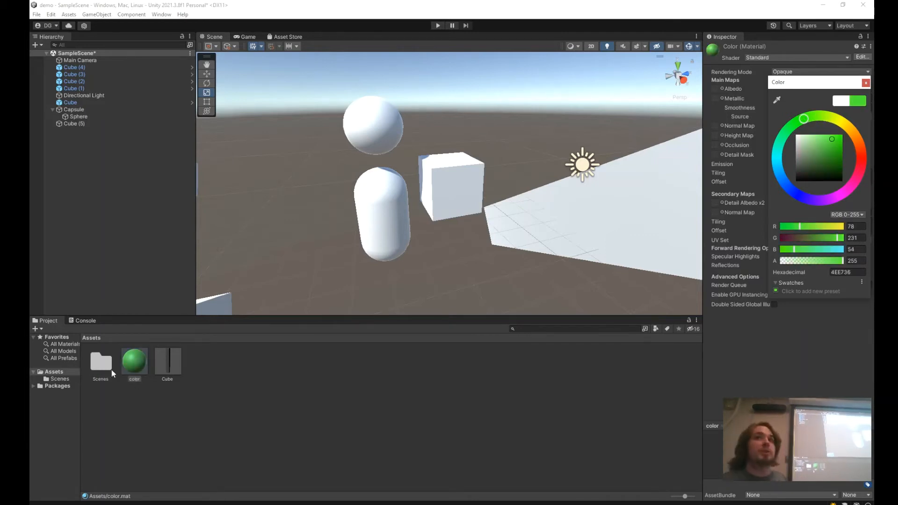
{"action": "mouse_move", "coordinate": [829, 147]}
{"action": "left_mouse_down"}
{"action": "mouse_move", "coordinate": [823, 156]}
{"action": "mouse_move", "coordinate": [830, 144]}
{"action": "left_mouse_up"}
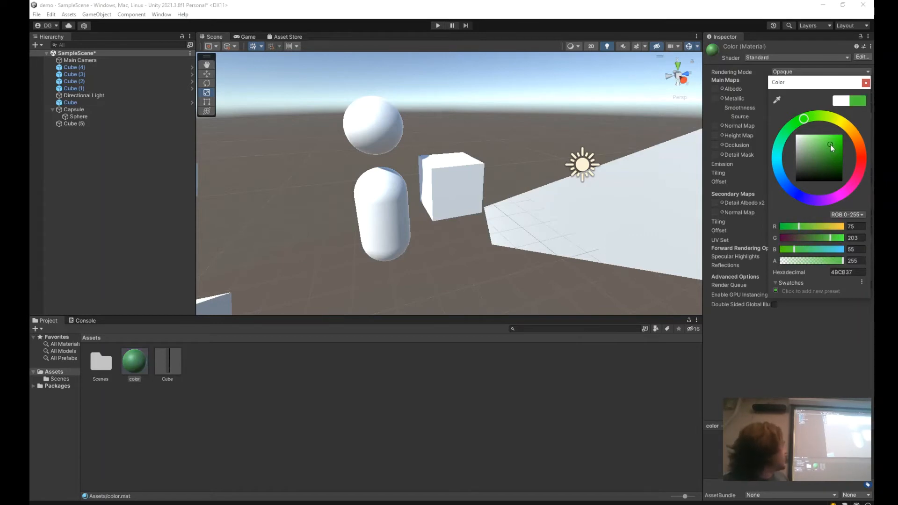
{"action": "left_click", "coordinate": [865, 82]}
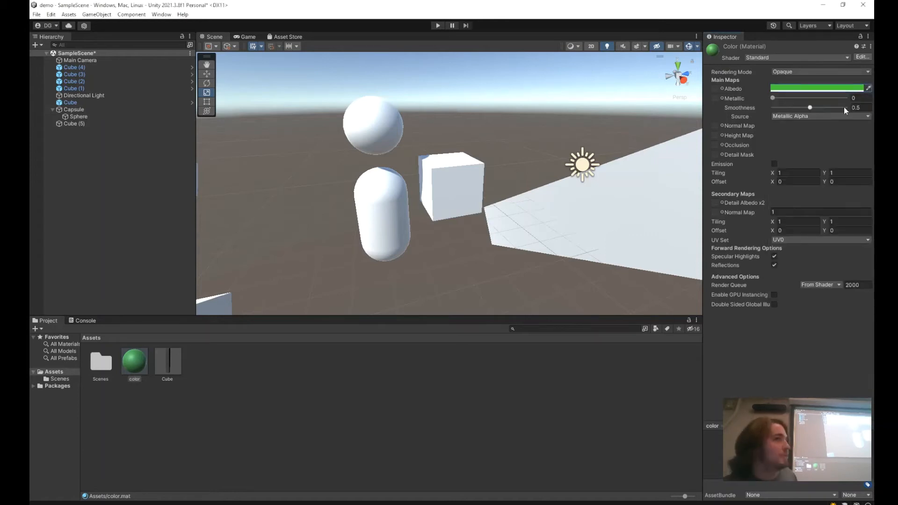
Try different smoothness levels on the "color" material and settle on 0.526, keeping Metallic at 0.
{"action": "left_click", "coordinate": [774, 97]}
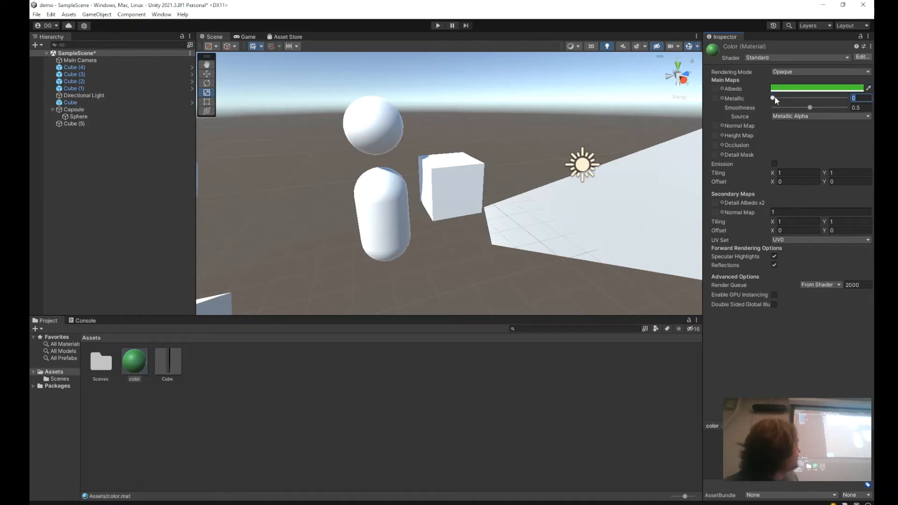
{"action": "mouse_move", "coordinate": [774, 97]}
{"action": "left_mouse_down"}
{"action": "mouse_move", "coordinate": [860, 111]}
{"action": "mouse_move", "coordinate": [765, 94]}
{"action": "mouse_move", "coordinate": [790, 111]}
{"action": "mouse_move", "coordinate": [847, 112]}
{"action": "mouse_move", "coordinate": [764, 107]}
{"action": "left_mouse_up"}
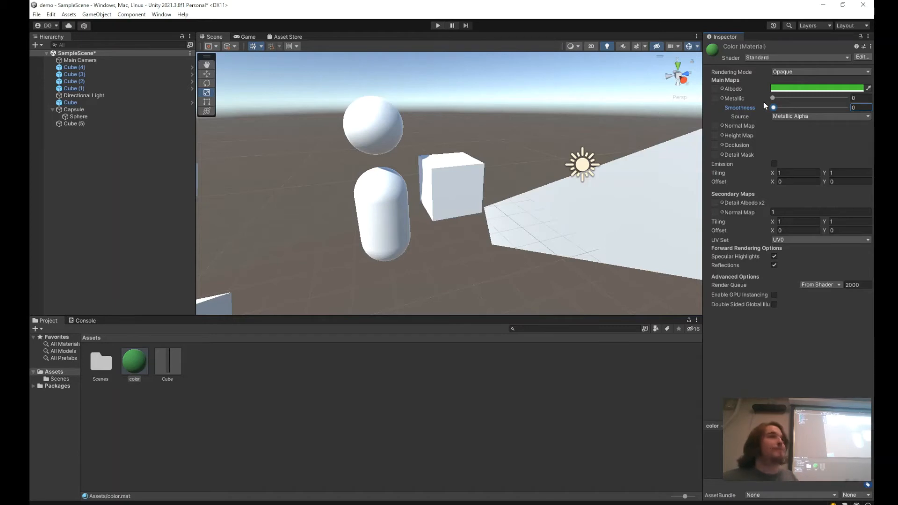
{"action": "left_click_drag", "start_coordinate": [774, 107], "coordinate": [807, 112]}
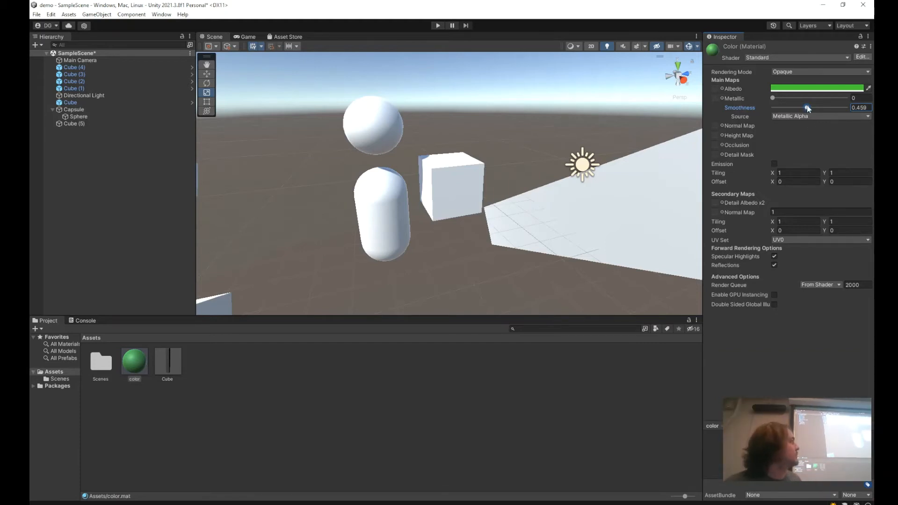
{"action": "left_click_drag", "start_coordinate": [806, 107], "coordinate": [812, 107]}
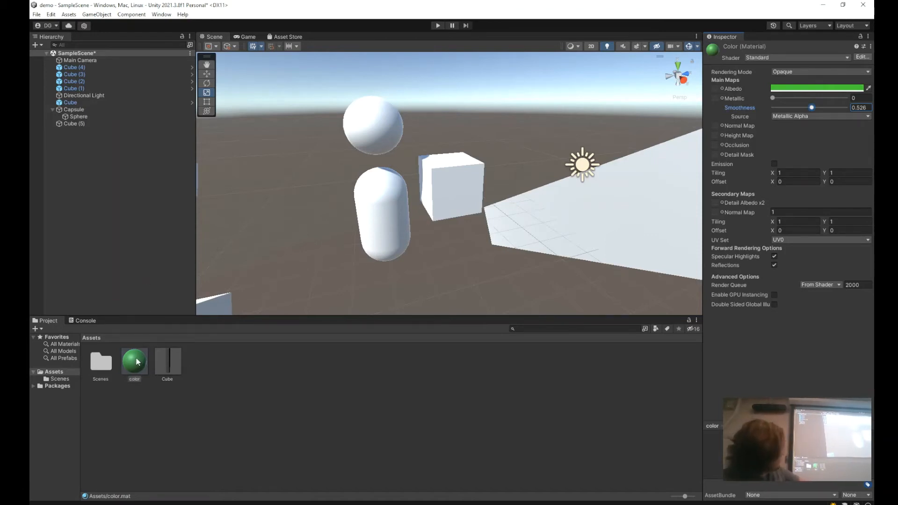
Apply the green "color" material to the capsule in the scene.
{"action": "left_click_drag", "start_coordinate": [134, 362], "coordinate": [384, 230]}
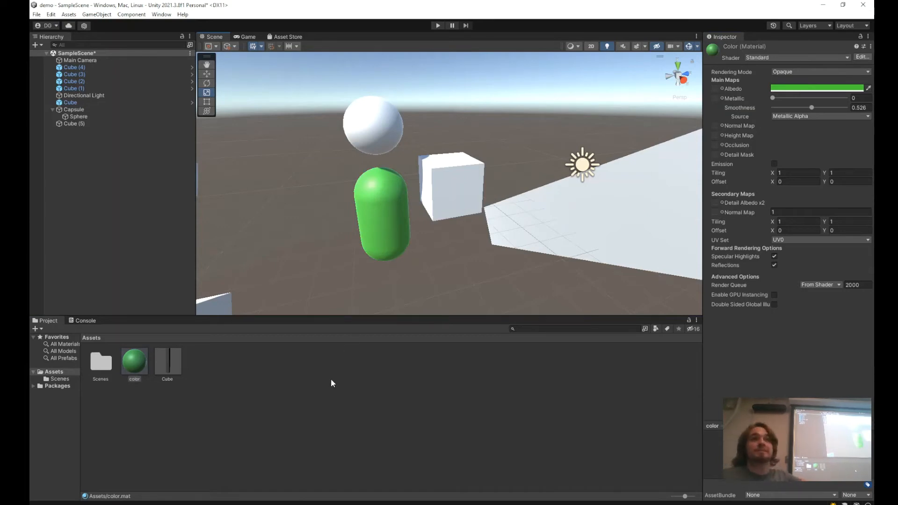
{"action": "scroll", "coordinate": [353, 251], "scroll_direction": "down", "scroll_amount": 10}
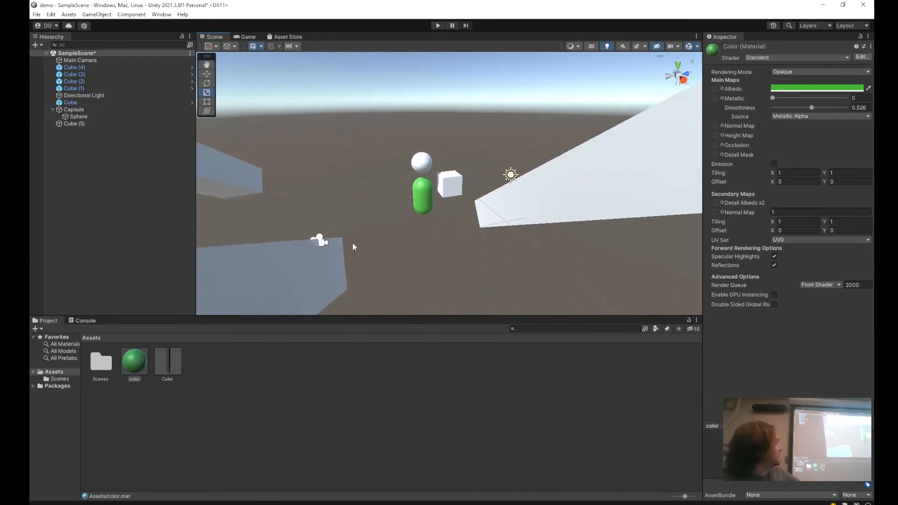
{"action": "scroll", "coordinate": [386, 207], "scroll_direction": "up", "scroll_amount": 6}
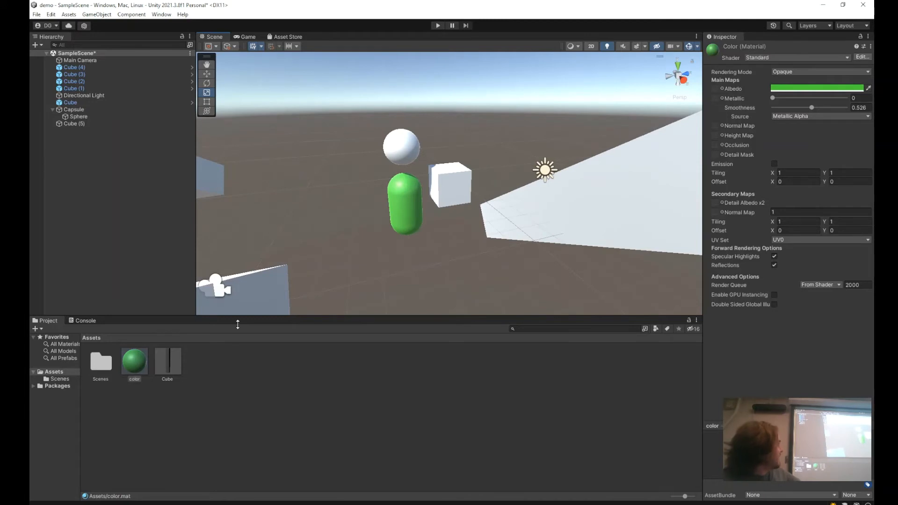
Create a second material in the Assets folder and keep its default name.
{"action": "right_click", "coordinate": [245, 376]}
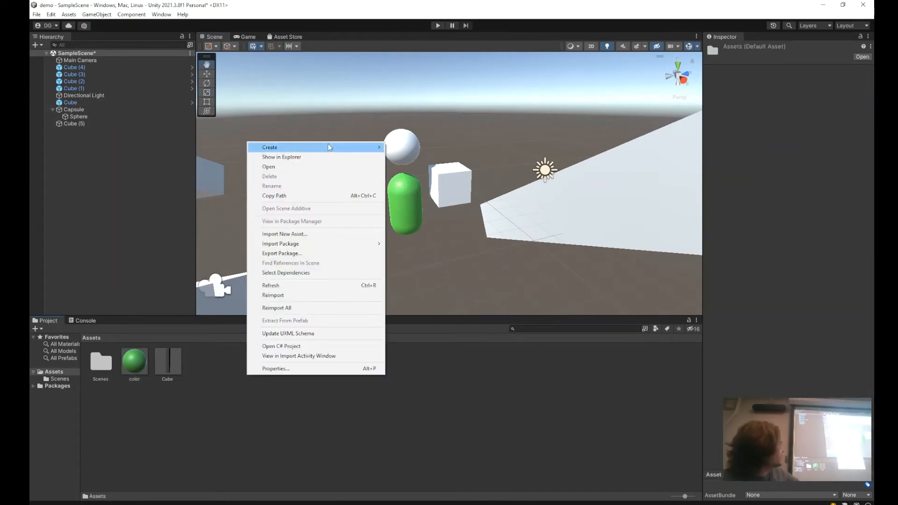
{"action": "mouse_move", "coordinate": [299, 147]}
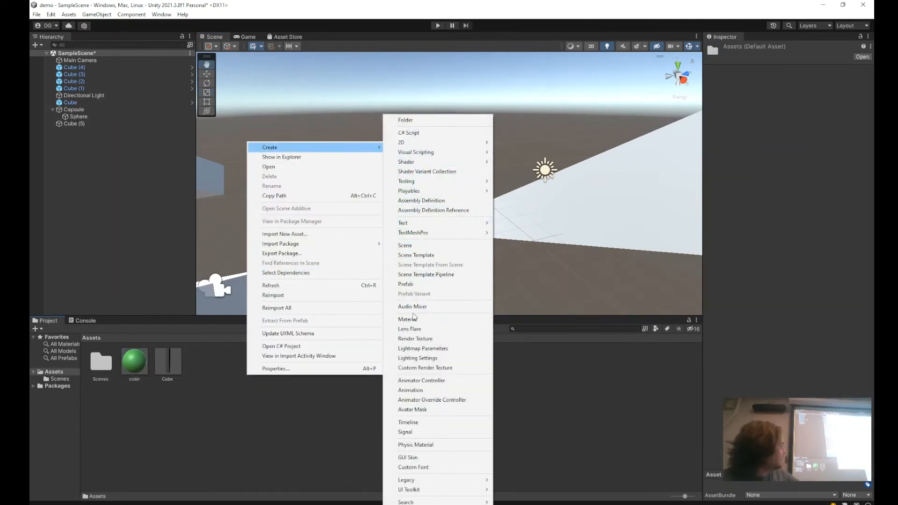
{"action": "left_click", "coordinate": [412, 318]}
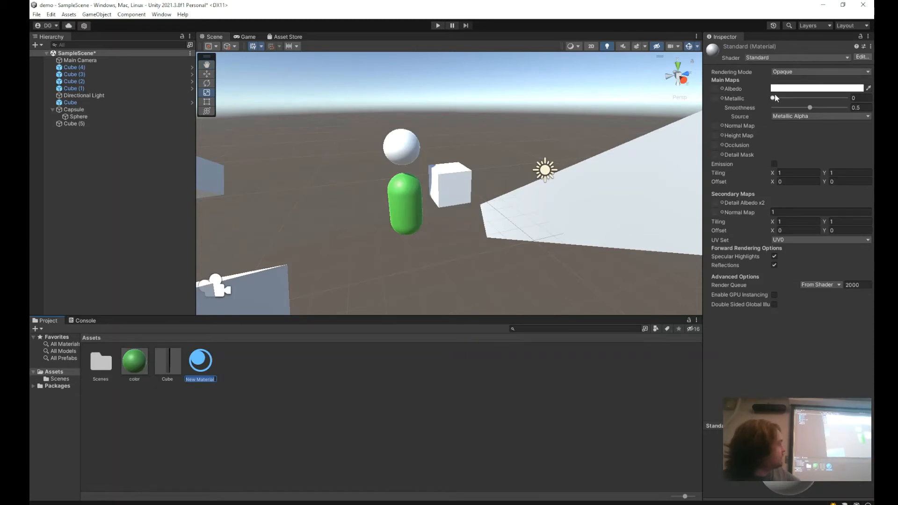
{"action": "left_click", "coordinate": [783, 88]}
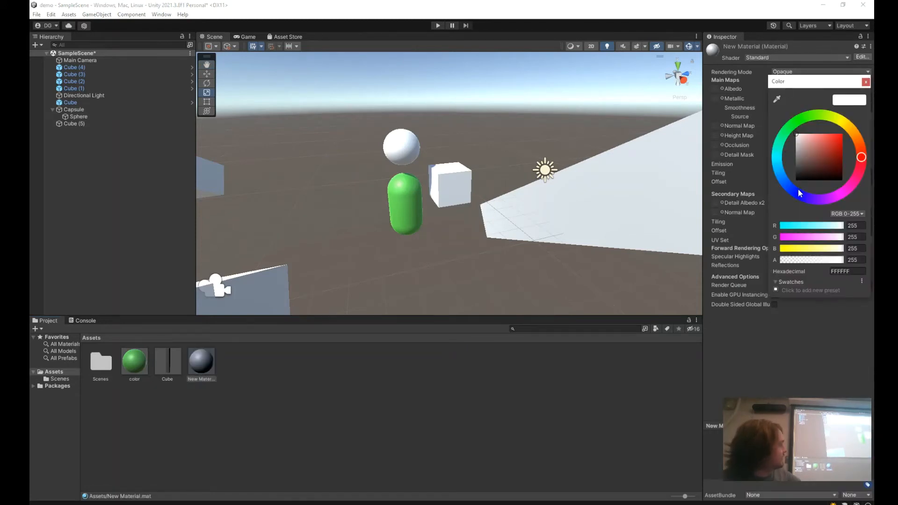
{"action": "left_click", "coordinate": [797, 190]}
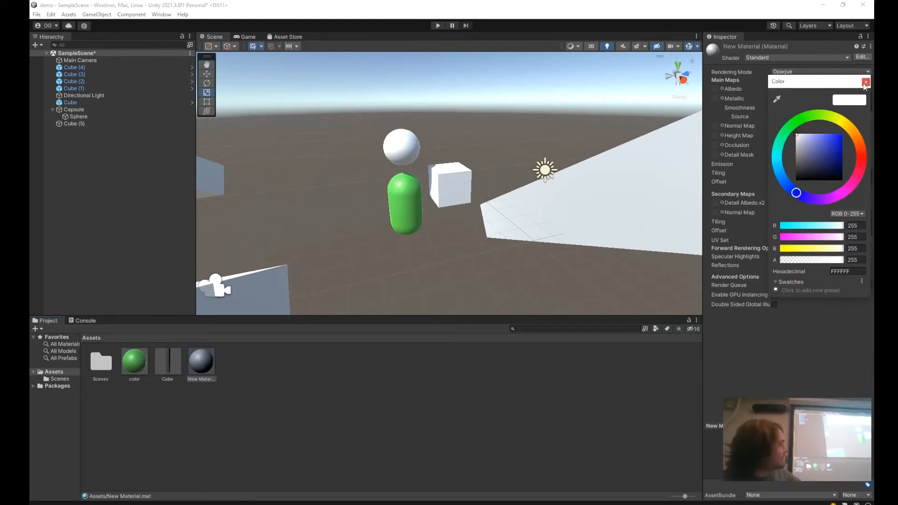
{"action": "left_click", "coordinate": [864, 83]}
Set the new material's smoothness to 0 and its albedo to a bright blue.
{"action": "left_click", "coordinate": [759, 105]}
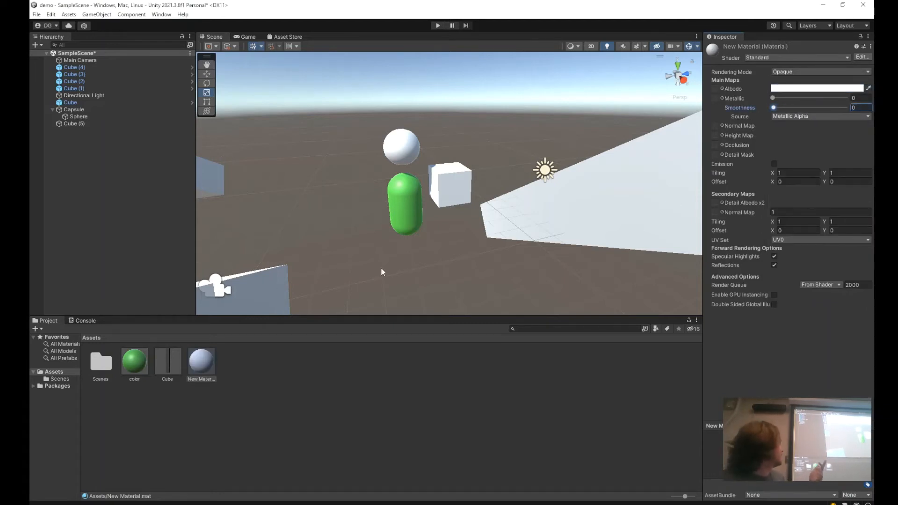
{"action": "left_click", "coordinate": [841, 88]}
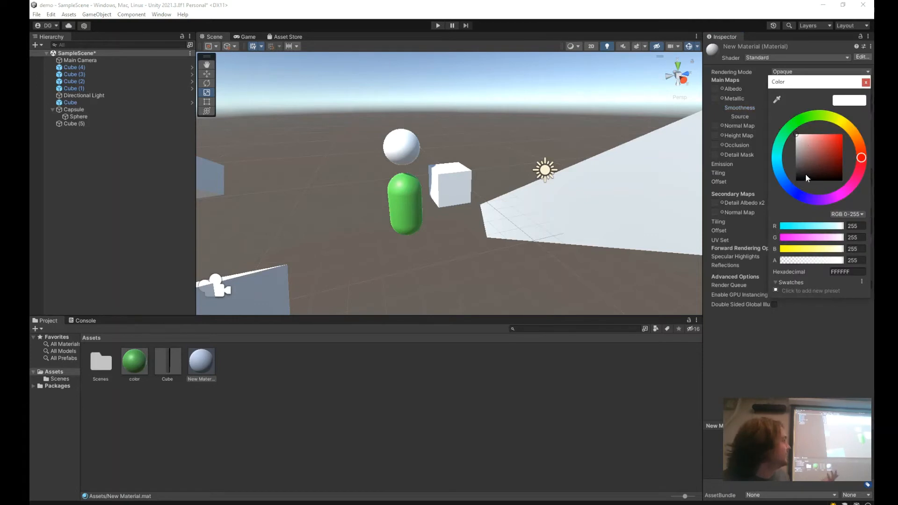
{"action": "left_click", "coordinate": [789, 187]}
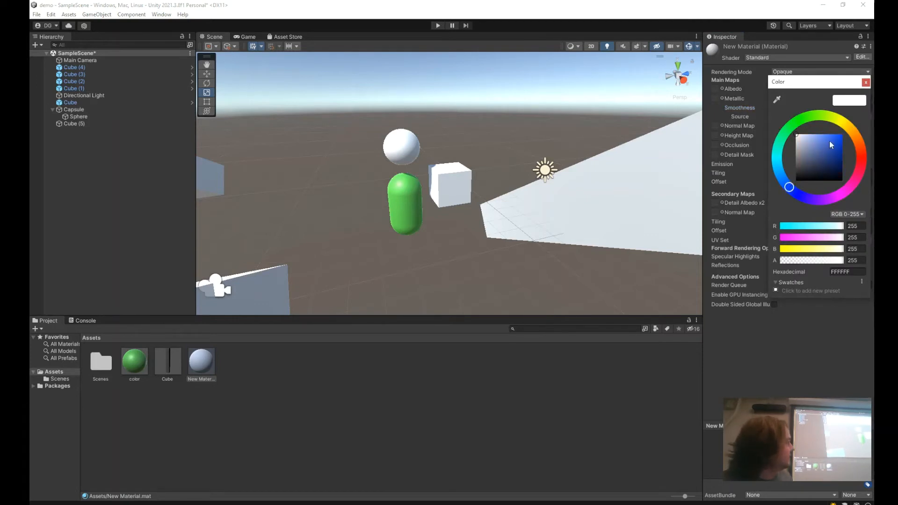
{"action": "left_click", "coordinate": [831, 145]}
{"action": "left_click", "coordinate": [865, 82]}
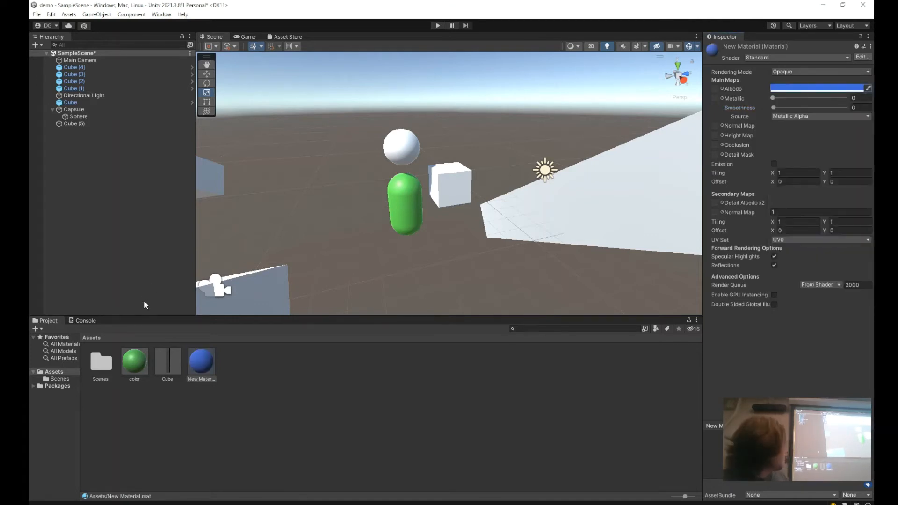
Apply the blue material to the sphere above the capsule and inspect it up close.
{"action": "left_click_drag", "start_coordinate": [201, 361], "coordinate": [410, 143]}
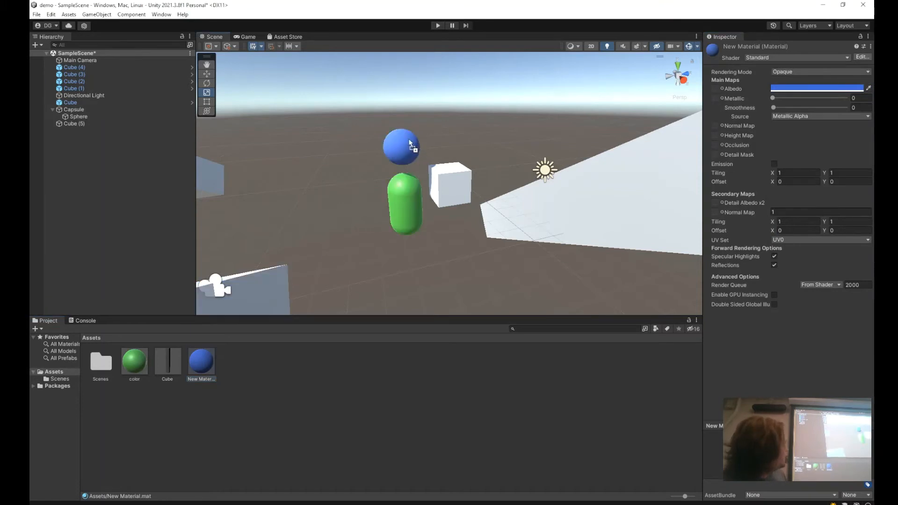
{"action": "scroll", "coordinate": [402, 140], "scroll_direction": "up", "scroll_amount": 4}
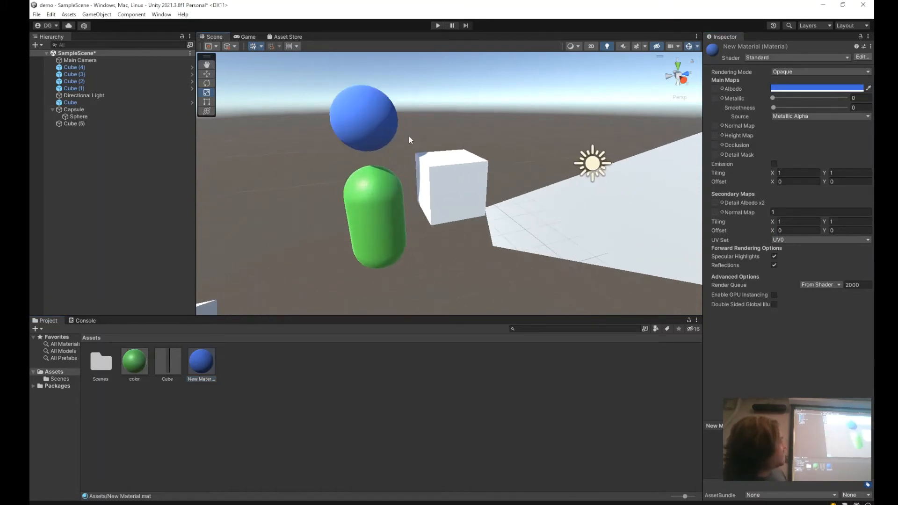
{"action": "middle_click_drag", "start_coordinate": [419, 120], "coordinate": [442, 142]}
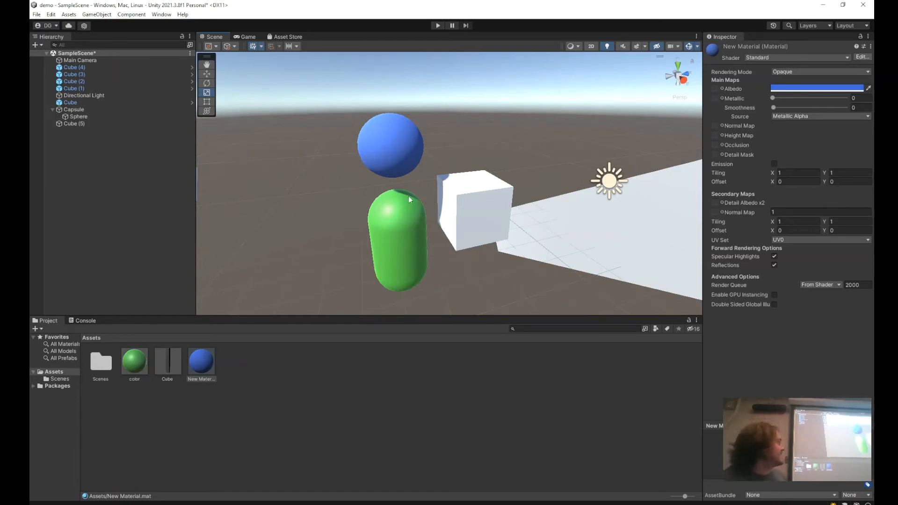
Try the blue material's Metallic value and the Albedo Alpha smoothness source, returning to Metallic 0 and Metallic Alpha.
{"action": "left_click", "coordinate": [776, 98]}
{"action": "mouse_move", "coordinate": [778, 99]}
{"action": "left_mouse_down"}
{"action": "mouse_move", "coordinate": [861, 99]}
{"action": "mouse_move", "coordinate": [757, 97]}
{"action": "left_mouse_up"}
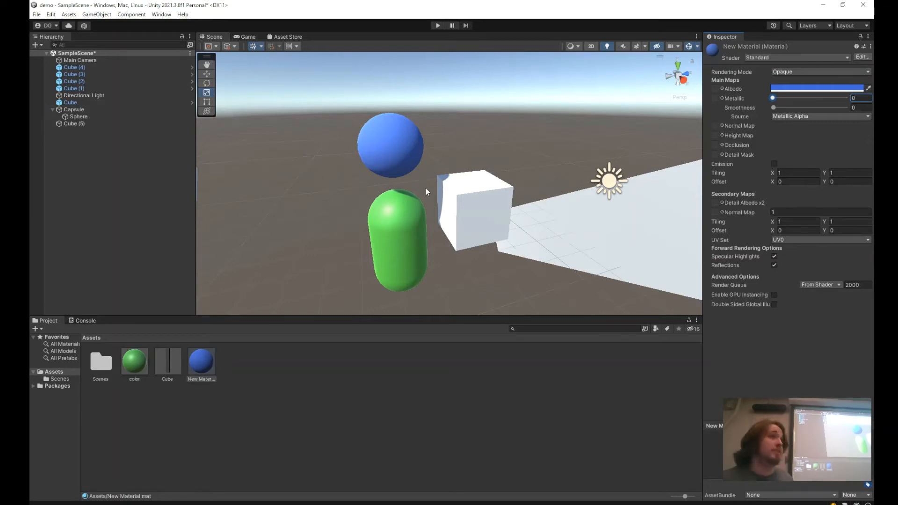
{"action": "left_click", "coordinate": [814, 115]}
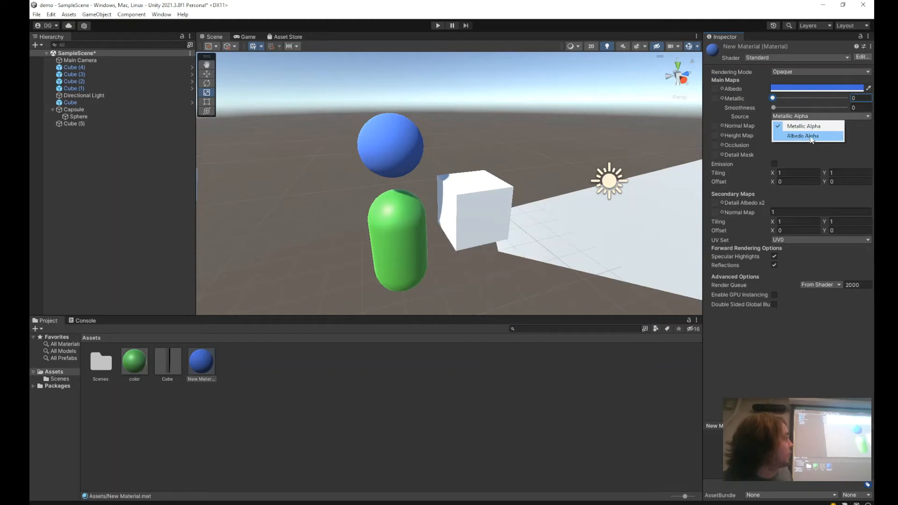
{"action": "left_click", "coordinate": [809, 137]}
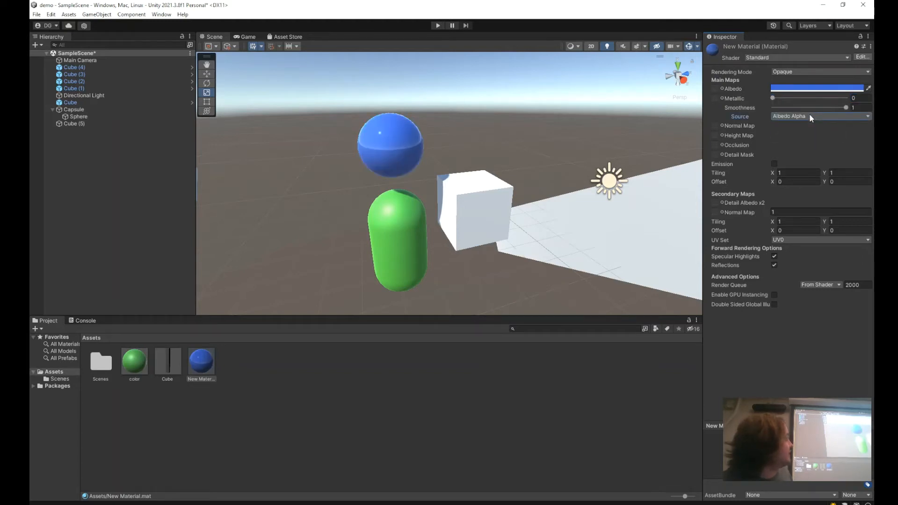
{"action": "left_click", "coordinate": [808, 117]}
{"action": "left_click", "coordinate": [805, 126]}
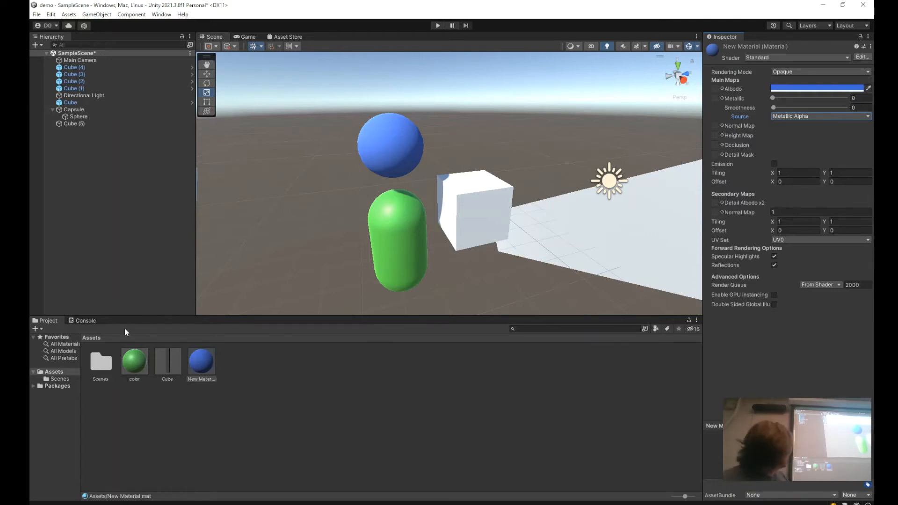
Show the Console, look through Cube (4)'s tag options and assign the cube to the Water layer.
{"action": "left_click", "coordinate": [80, 321]}
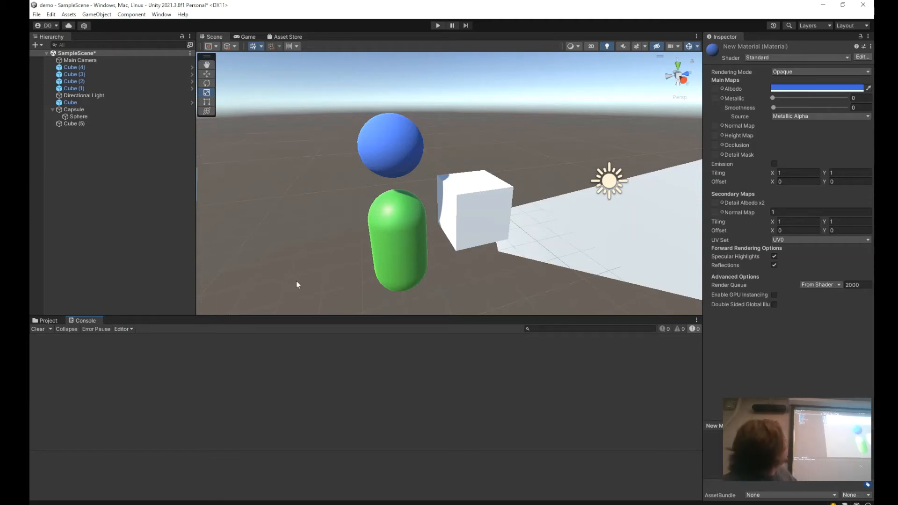
{"action": "left_click", "coordinate": [96, 68]}
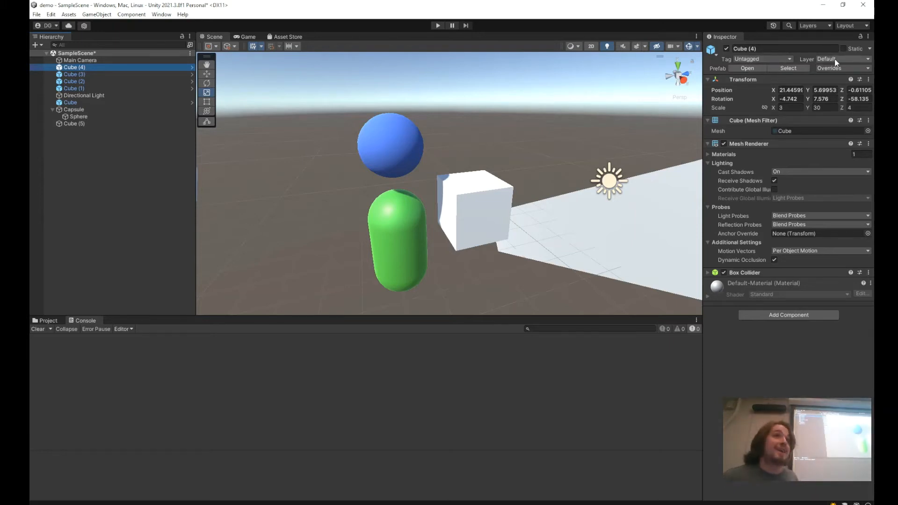
{"action": "left_click", "coordinate": [770, 57]}
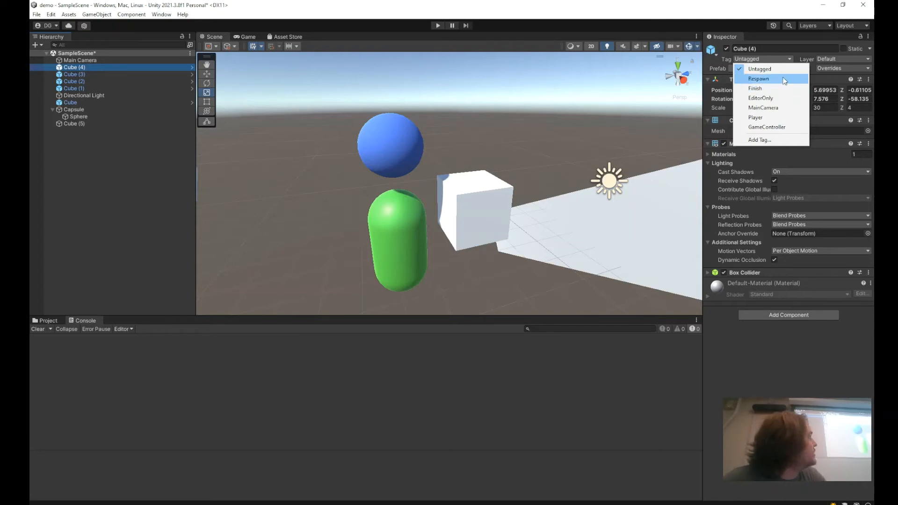
{"action": "left_click", "coordinate": [835, 59]}
{"action": "left_click", "coordinate": [832, 60]}
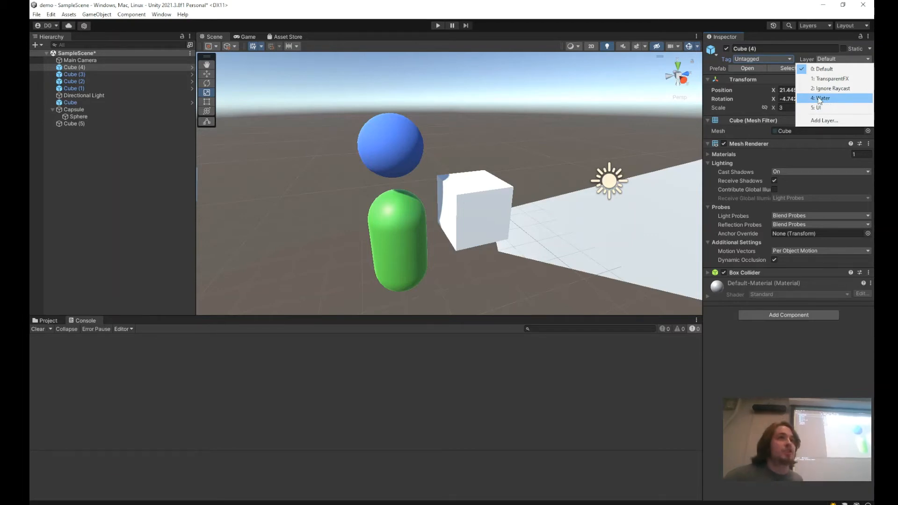
{"action": "left_click", "coordinate": [823, 98]}
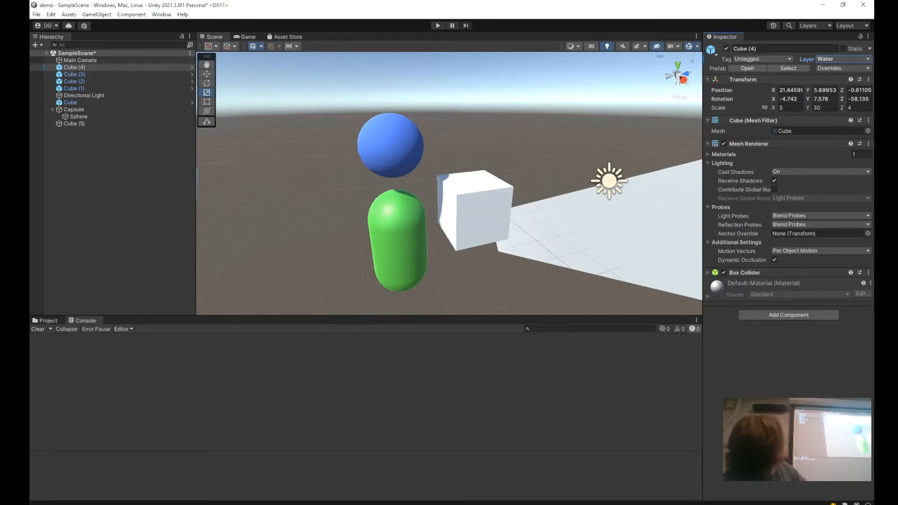
Frame Cube (4) in the scene and review the tags available for it.
{"action": "double_click", "coordinate": [73, 67]}
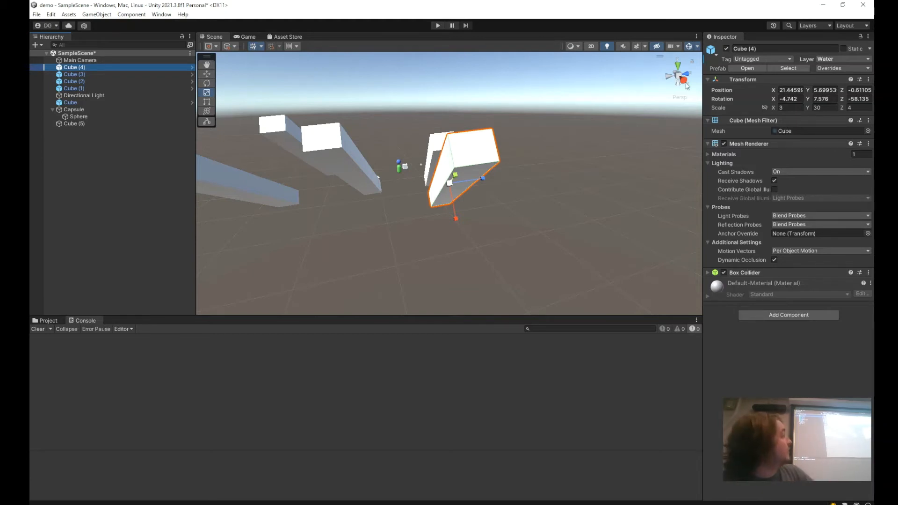
{"action": "left_click", "coordinate": [778, 58]}
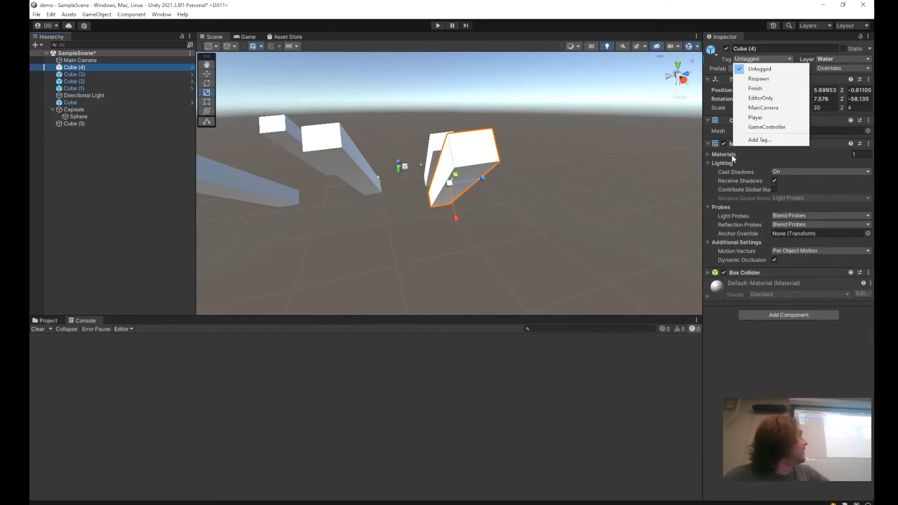
{"action": "left_click", "coordinate": [697, 383]}
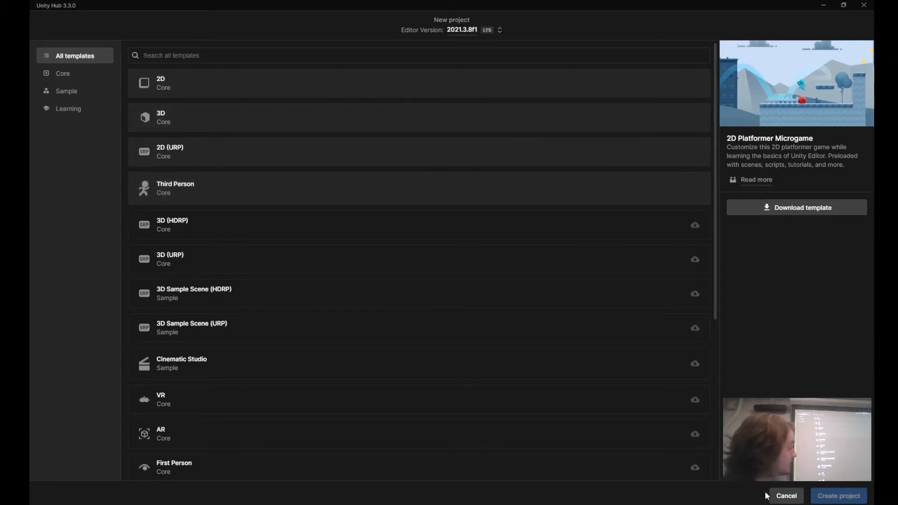
Cancel the new project setup in Unity Hub and save the demo project's SampleScene.
{"action": "left_click", "coordinate": [786, 495]}
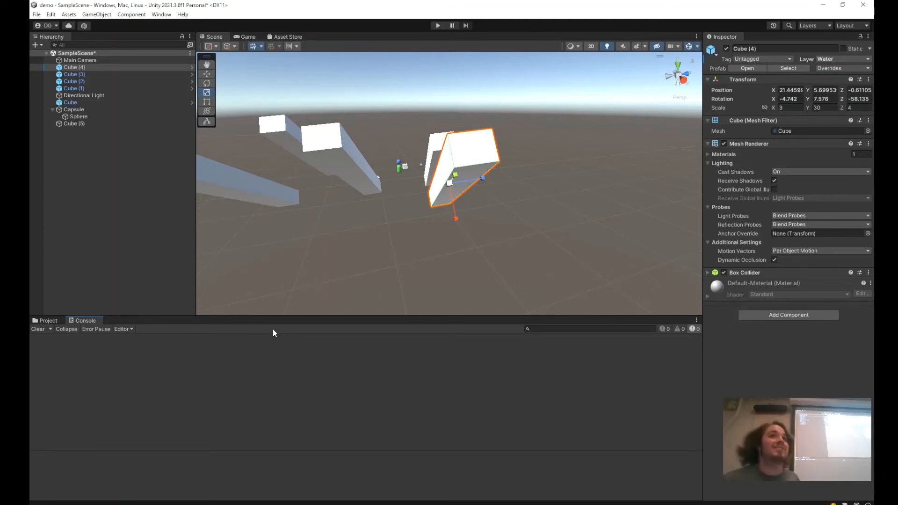
{"action": "key", "text": "ctrl+s"}
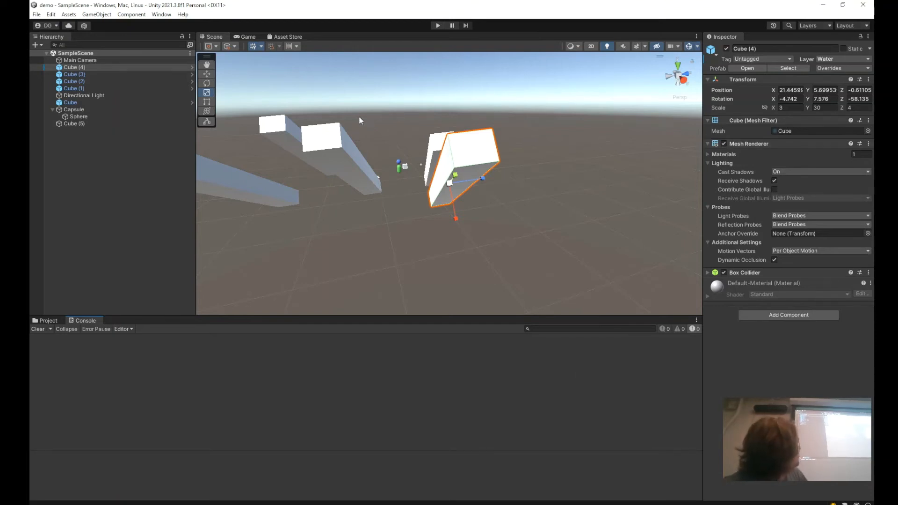
Switch to Unity Hub and open the existing project "My project".
{"action": "left_click", "coordinate": [823, 5]}
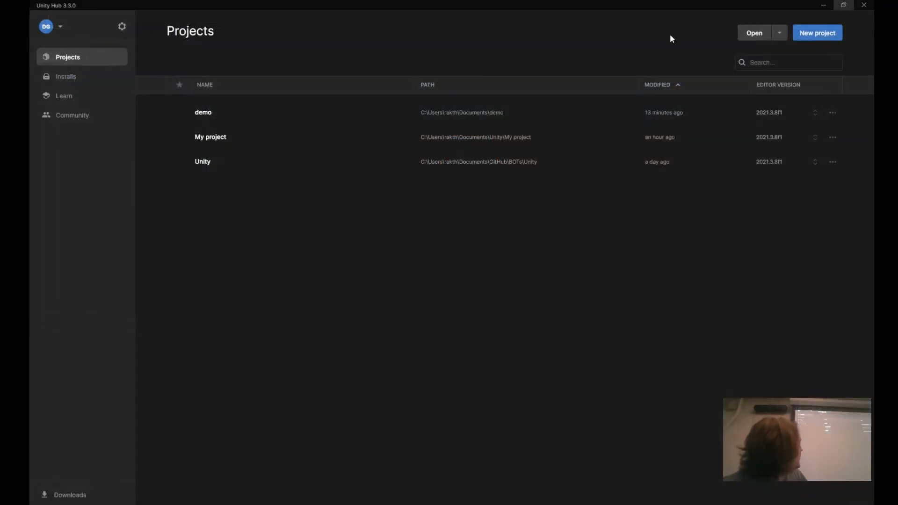
{"action": "left_click", "coordinate": [219, 147]}
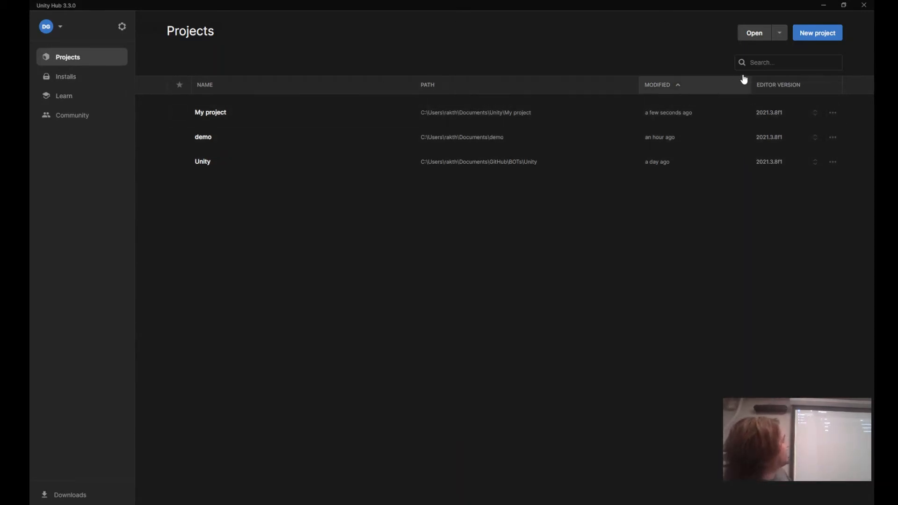
Browse the new project templates in Unity Hub, viewing the VR and Third Person templates.
{"action": "left_click", "coordinate": [807, 43]}
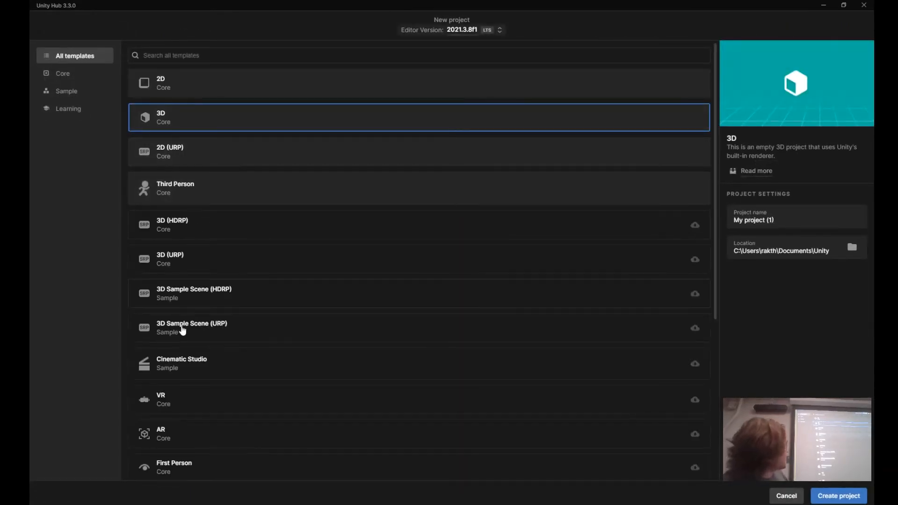
{"action": "left_click", "coordinate": [192, 411]}
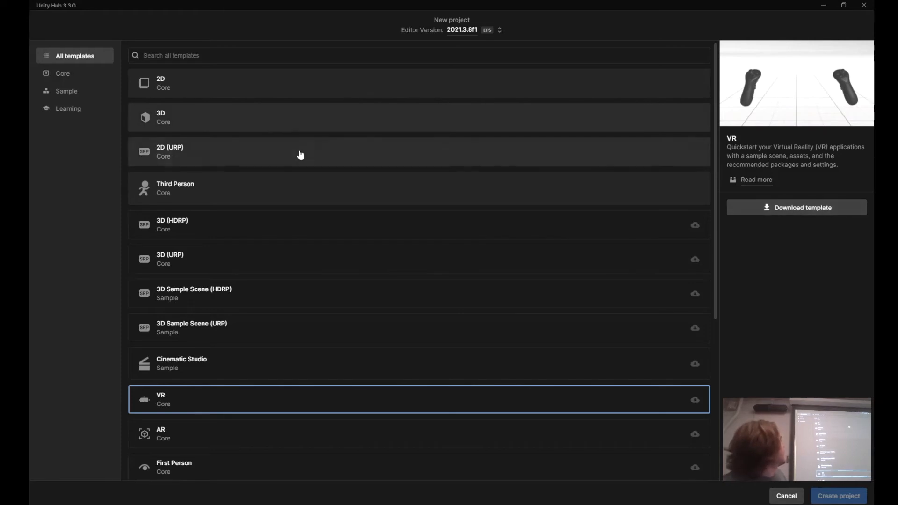
{"action": "left_click", "coordinate": [237, 194]}
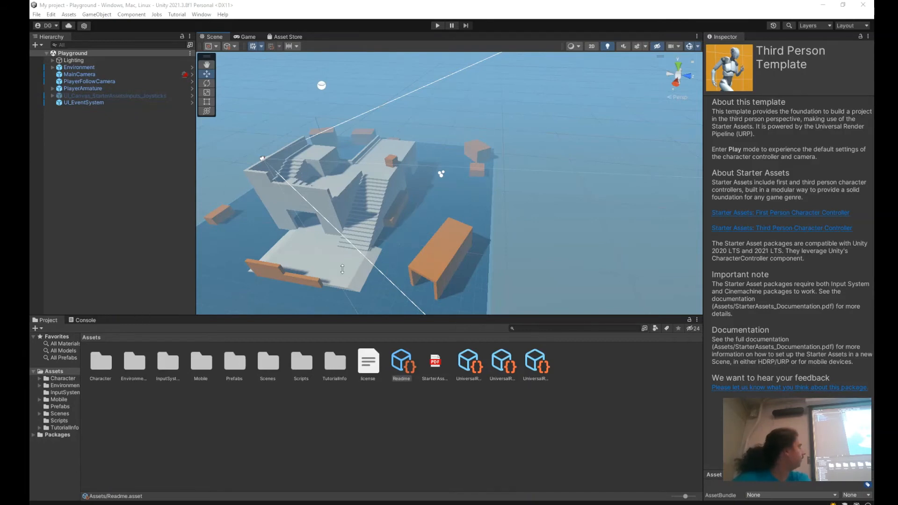
Play-test the Third Person template's Playground scene by walking and jumping with the character, and stop play mode.
{"action": "right_click_drag", "start_coordinate": [370, 252], "coordinate": [500, 198]}
{"action": "key", "text": "w"}
{"action": "key", "text": "s"}
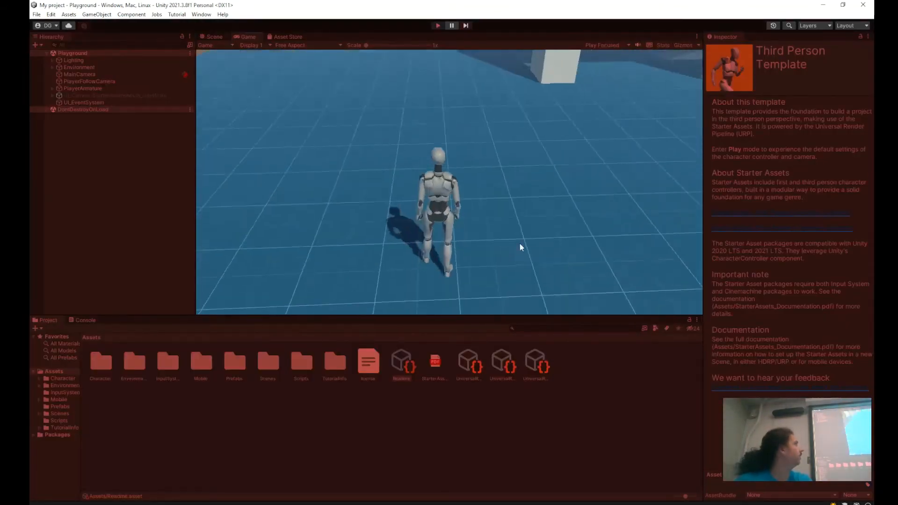
{"action": "key", "text": "a"}
{"action": "key", "text": "w"}
{"action": "key", "text": "d"}
{"action": "key", "text": "space"}
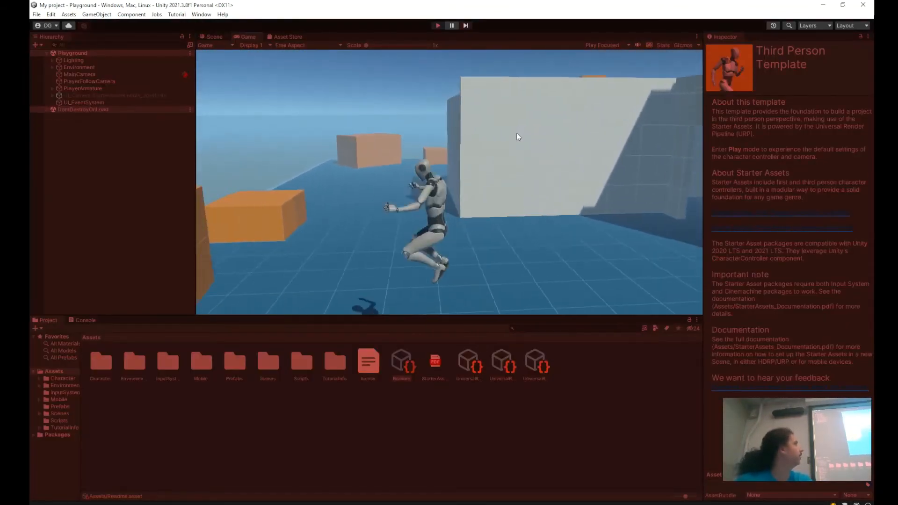
{"action": "key", "text": "space"}
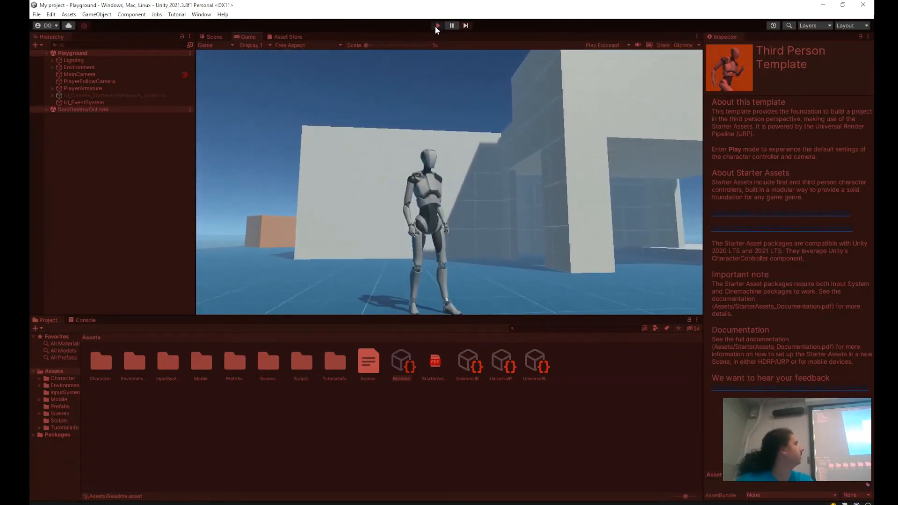
{"action": "left_click", "coordinate": [437, 25]}
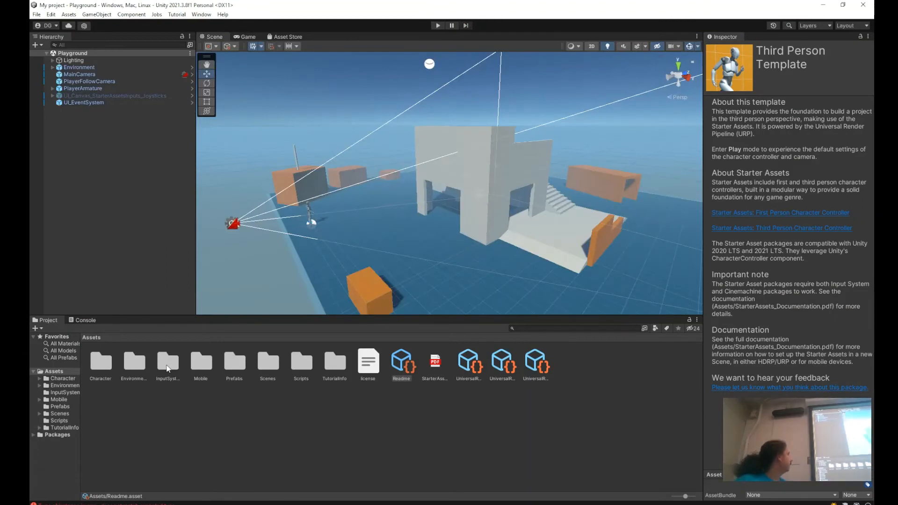
Look through the Character assets folder and its Animations, Materials and Sfx subfolders, and return to the Assets root.
{"action": "left_click", "coordinate": [201, 363]}
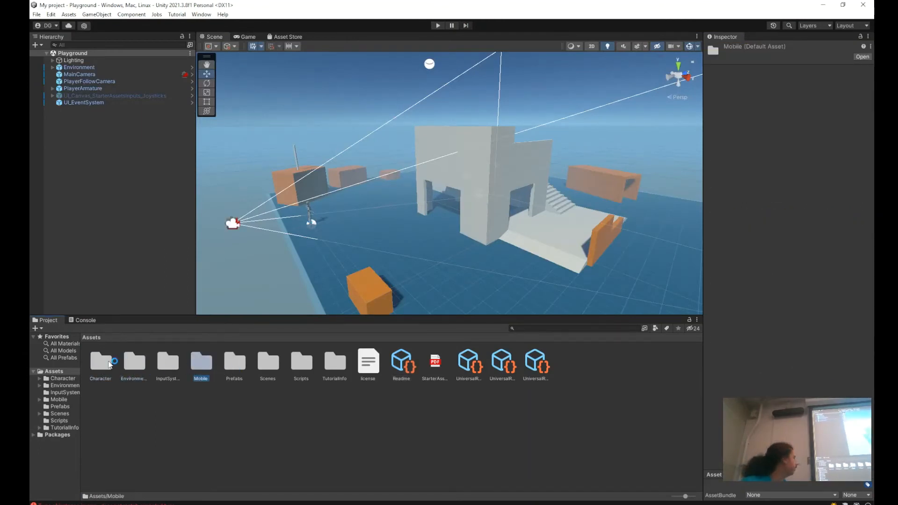
{"action": "left_click", "coordinate": [101, 368]}
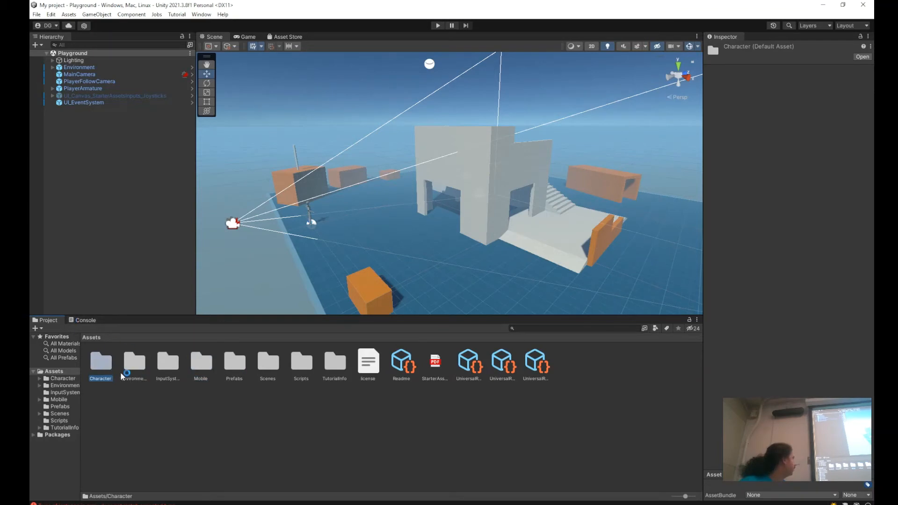
{"action": "double_click", "coordinate": [102, 369]}
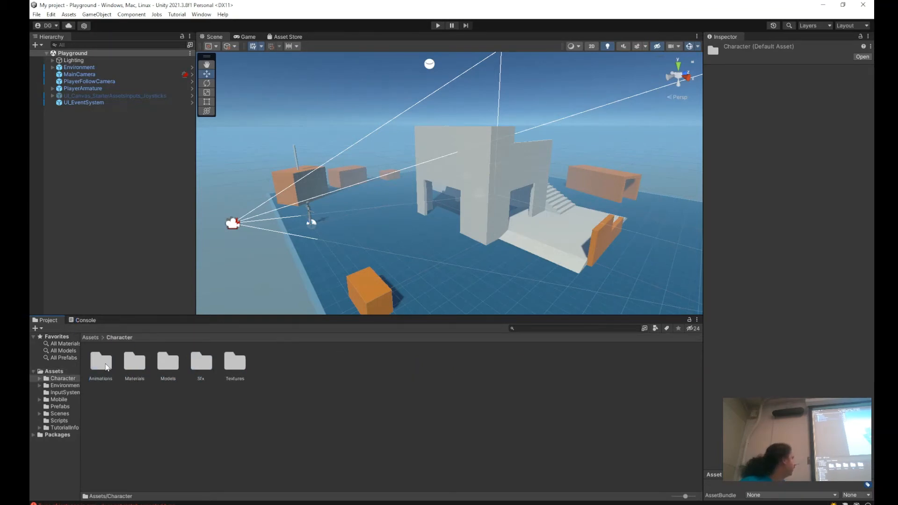
{"action": "left_click", "coordinate": [106, 367]}
{"action": "left_click", "coordinate": [145, 372]}
{"action": "left_click", "coordinate": [192, 372]}
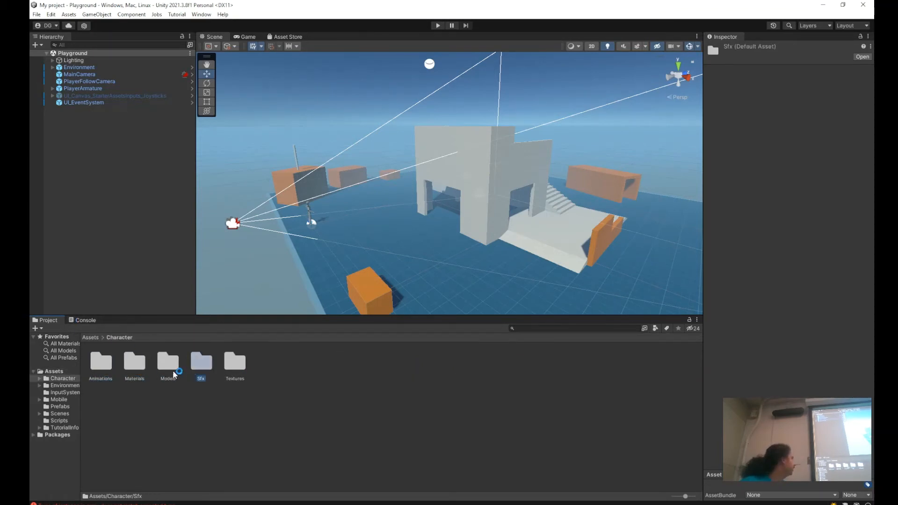
{"action": "left_click", "coordinate": [91, 337]}
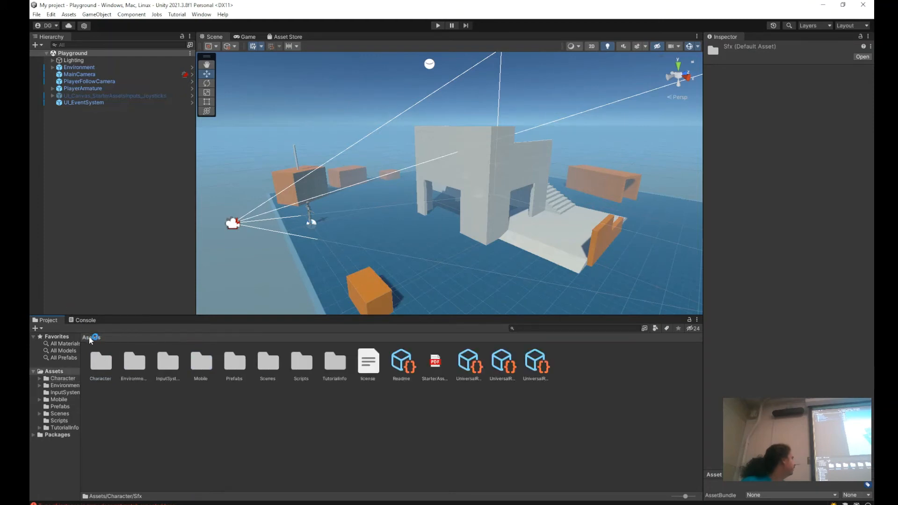
View the contents of the Scenes and Scripts asset folders and return to the Assets root.
{"action": "double_click", "coordinate": [266, 367]}
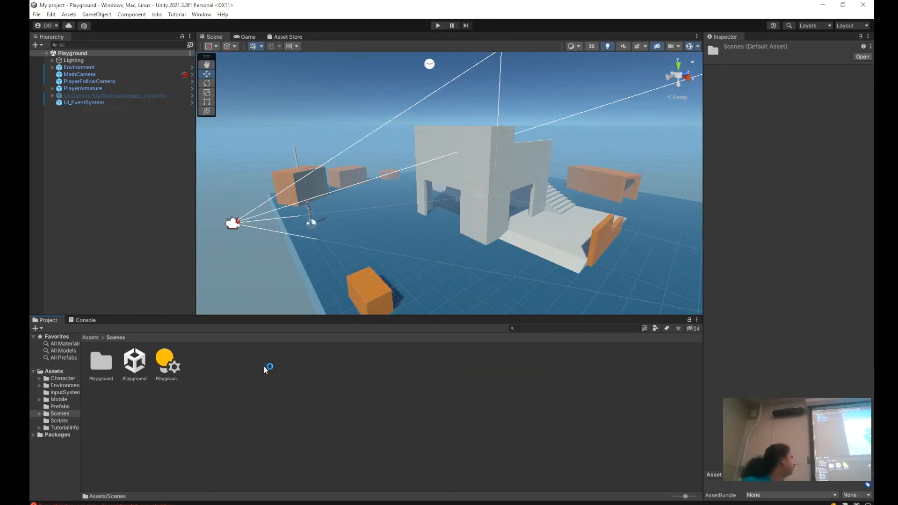
{"action": "left_click", "coordinate": [89, 338]}
{"action": "double_click", "coordinate": [301, 364]}
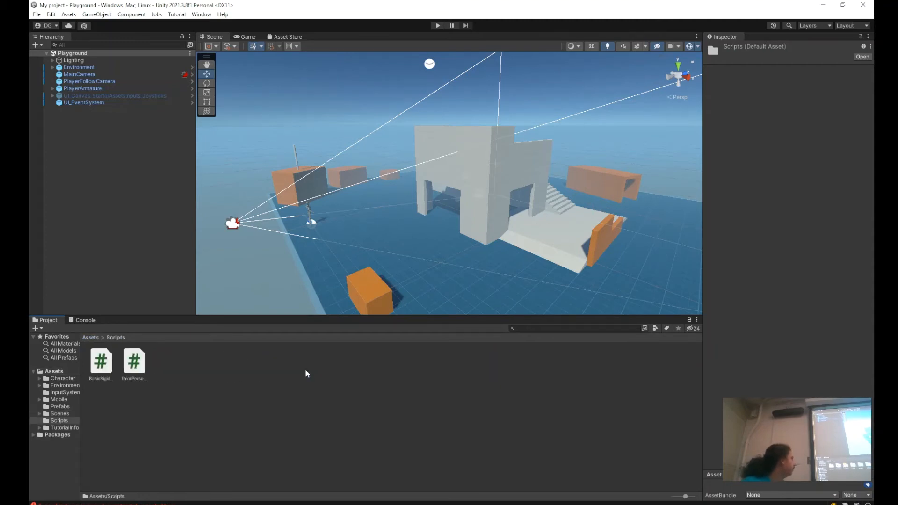
{"action": "left_click", "coordinate": [90, 337]}
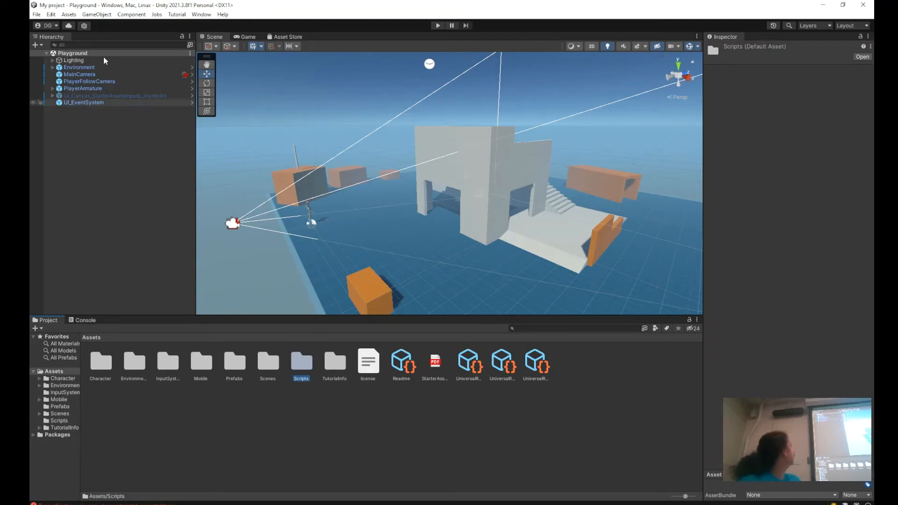
Inspect the PlayerArmature object's components and collapse its Animator component.
{"action": "left_click", "coordinate": [66, 96]}
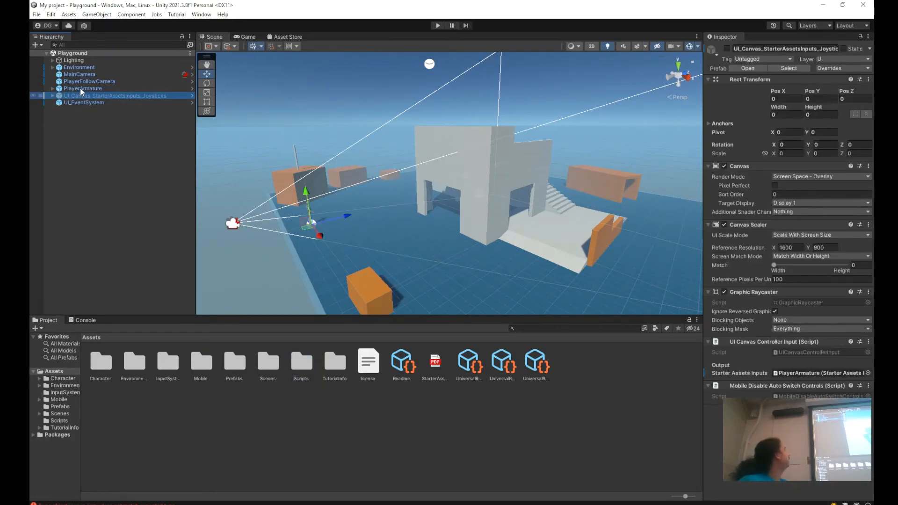
{"action": "left_click", "coordinate": [80, 84]}
{"action": "left_click", "coordinate": [78, 89]}
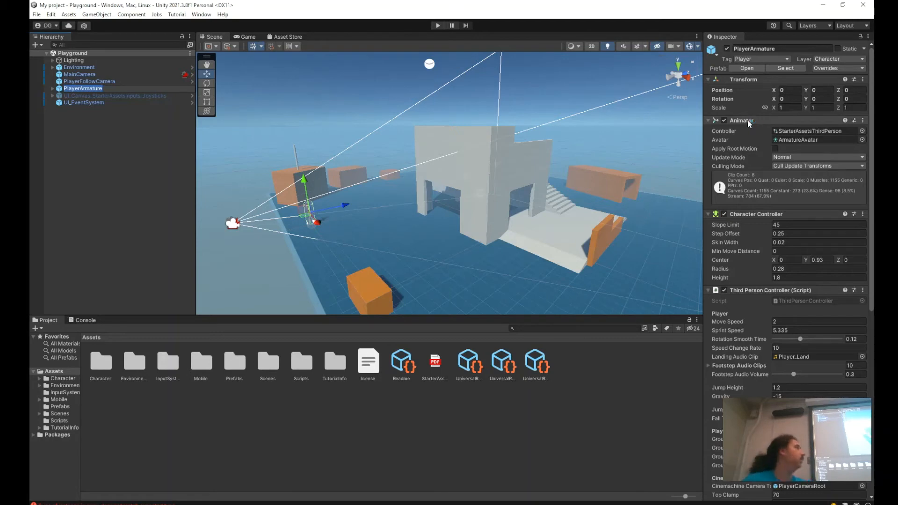
{"action": "left_click", "coordinate": [711, 121]}
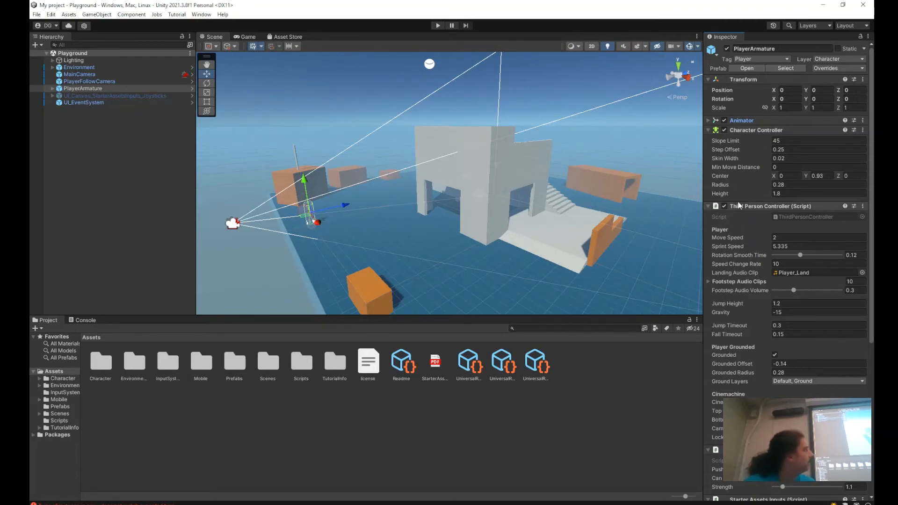
Open PlayerArmature's Third Person Controller script for editing, and clear the object selection.
{"action": "scroll", "coordinate": [747, 156], "scroll_direction": "down", "scroll_amount": 2}
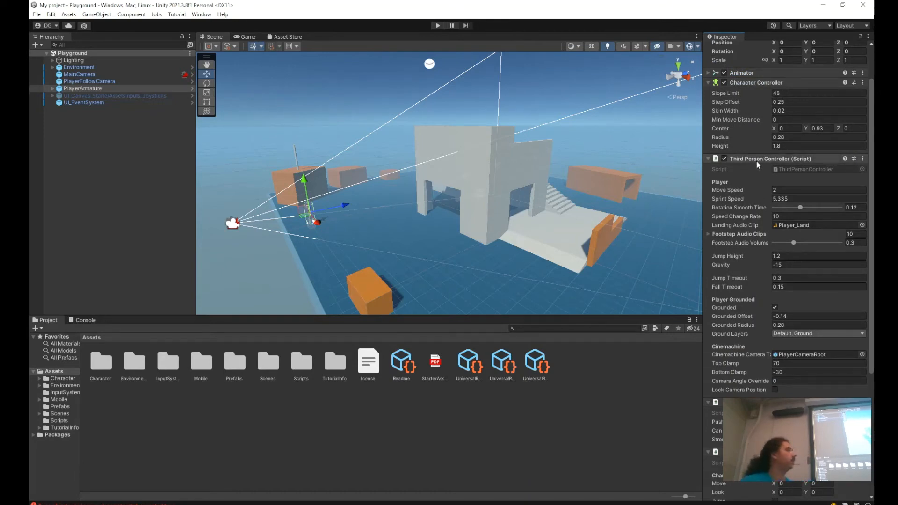
{"action": "right_click", "coordinate": [752, 159]}
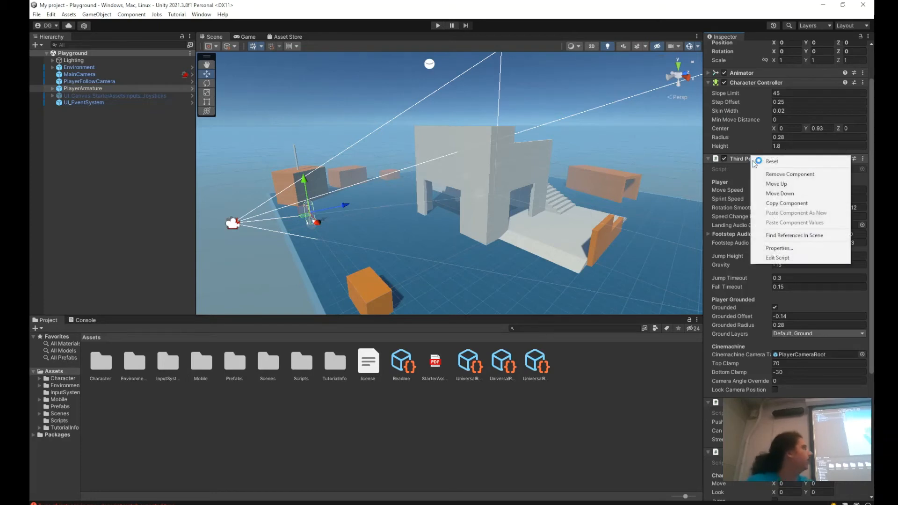
{"action": "left_click", "coordinate": [777, 257]}
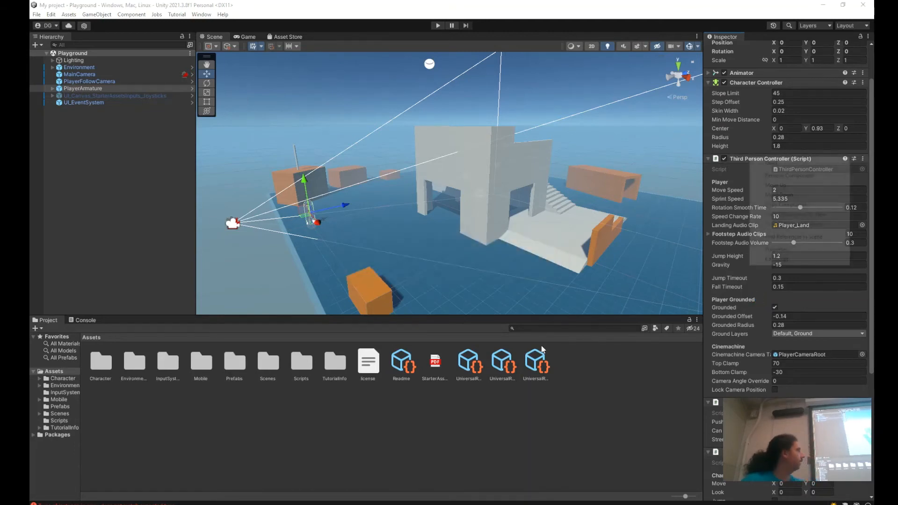
{"action": "left_click", "coordinate": [622, 369]}
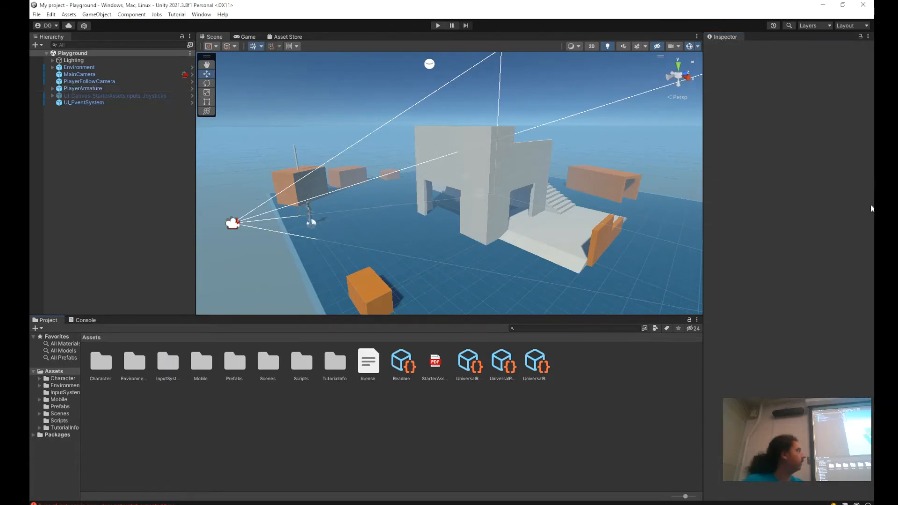
View the license text asset and the options for creating a new asset in the Assets folder.
{"action": "left_click", "coordinate": [369, 381]}
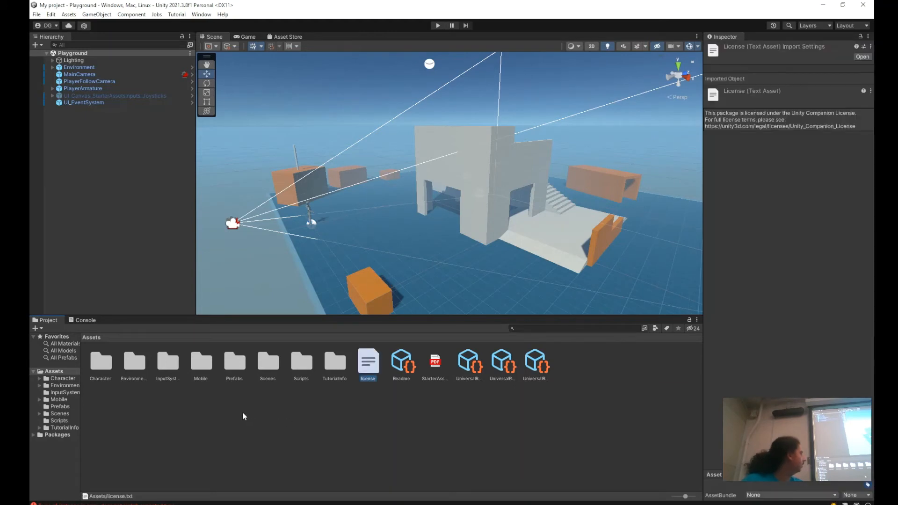
{"action": "right_click", "coordinate": [242, 412]}
{"action": "left_click", "coordinate": [204, 405]}
{"action": "right_click", "coordinate": [201, 408]}
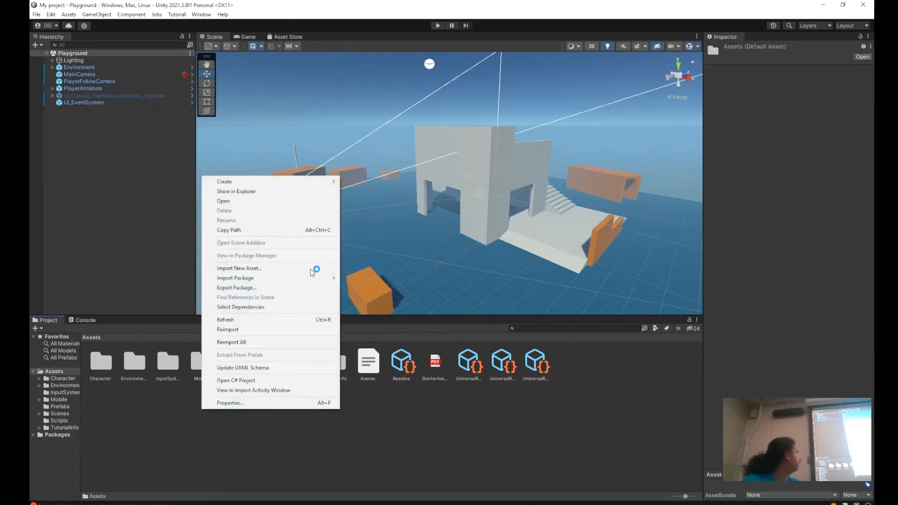
{"action": "mouse_move", "coordinate": [257, 182]}
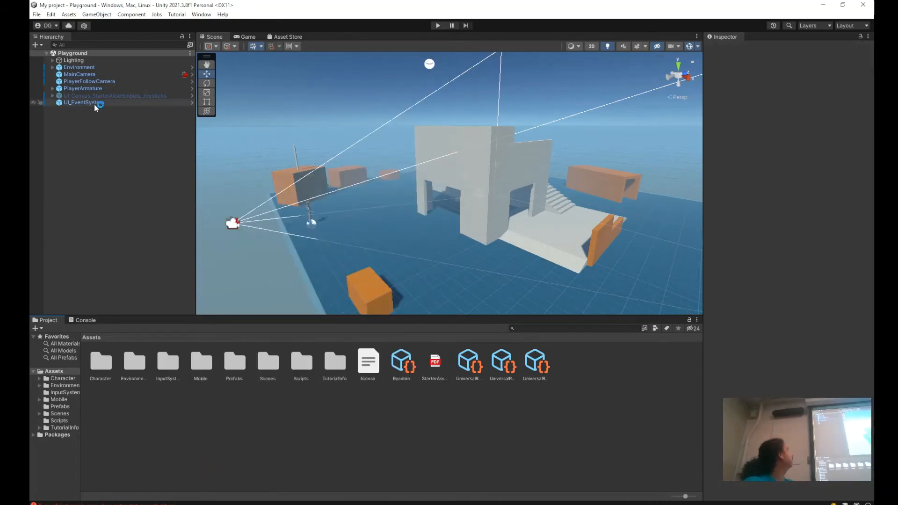
Try to add a new script component to PlayerArmature under the name "mysciprt", and abandon it without creating the script.
{"action": "left_click", "coordinate": [96, 88]}
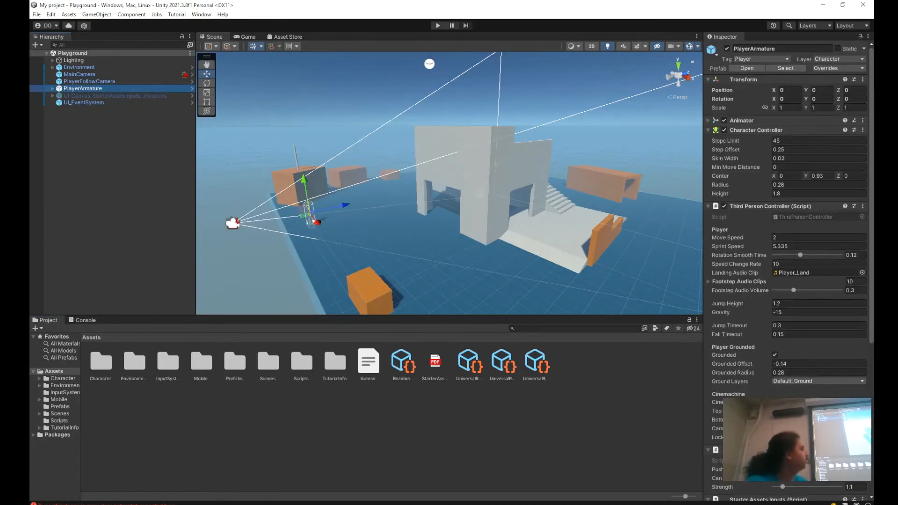
{"action": "scroll", "coordinate": [741, 487], "scroll_direction": "down", "scroll_amount": 10}
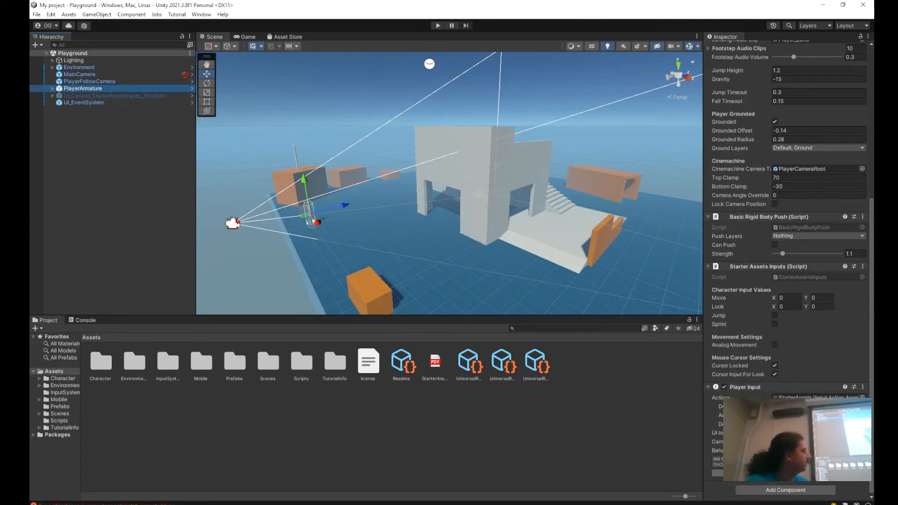
{"action": "left_click", "coordinate": [780, 491]}
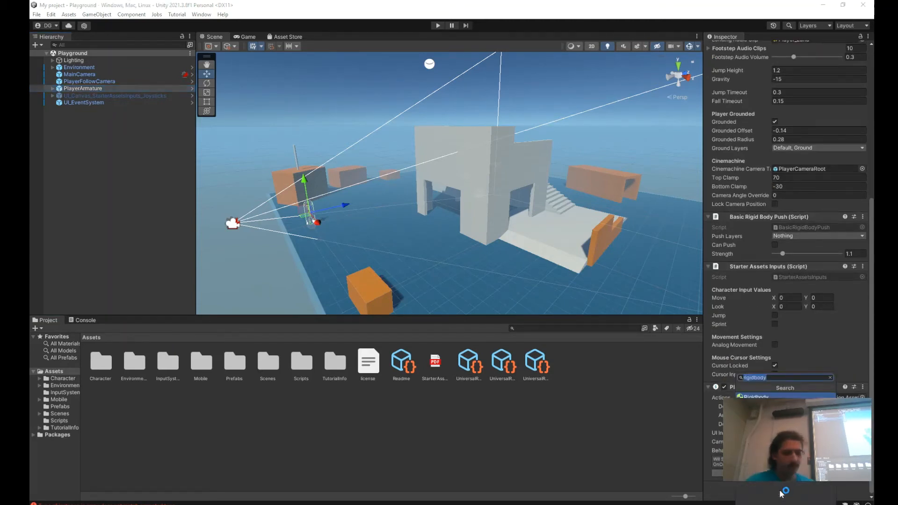
{"action": "type", "text": "mysciprt"}
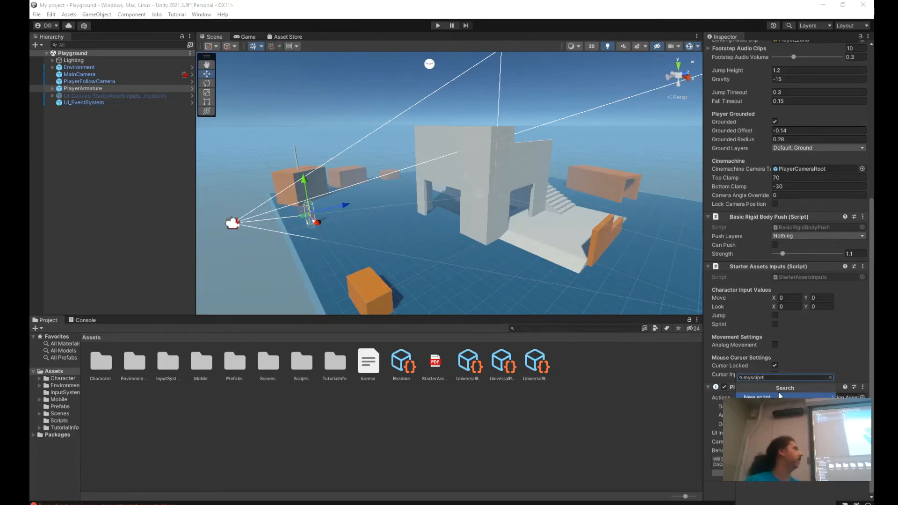
{"action": "left_click", "coordinate": [621, 389]}
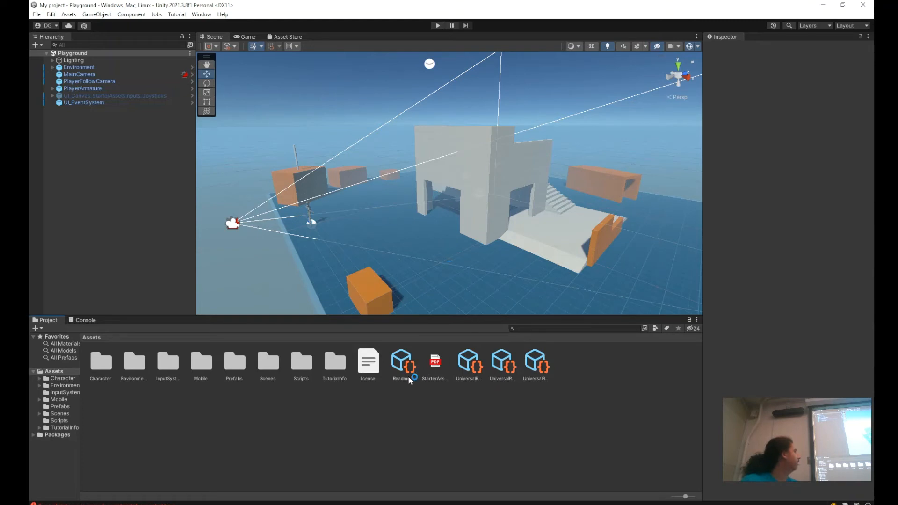
Select PlayerArmature and bring up the options of its Third Person Controller script component.
{"action": "left_click", "coordinate": [80, 81]}
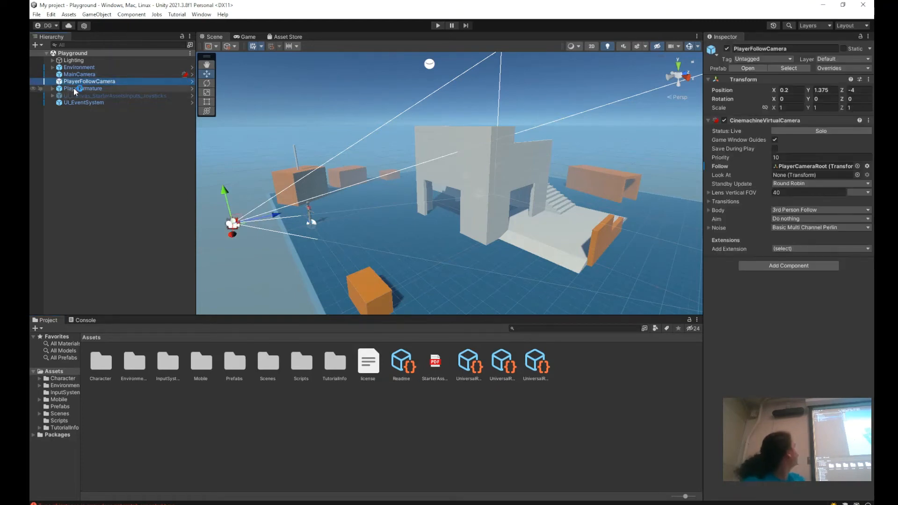
{"action": "left_click", "coordinate": [74, 87]}
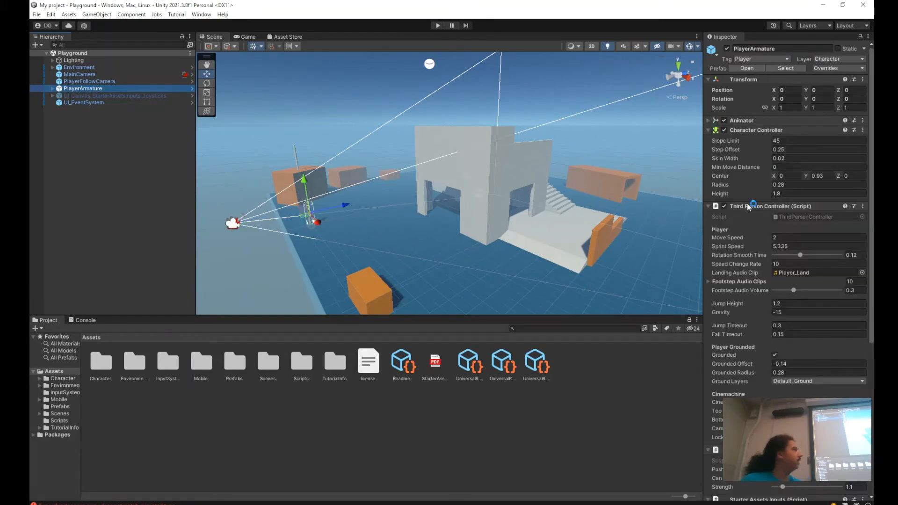
{"action": "right_click", "coordinate": [747, 204]}
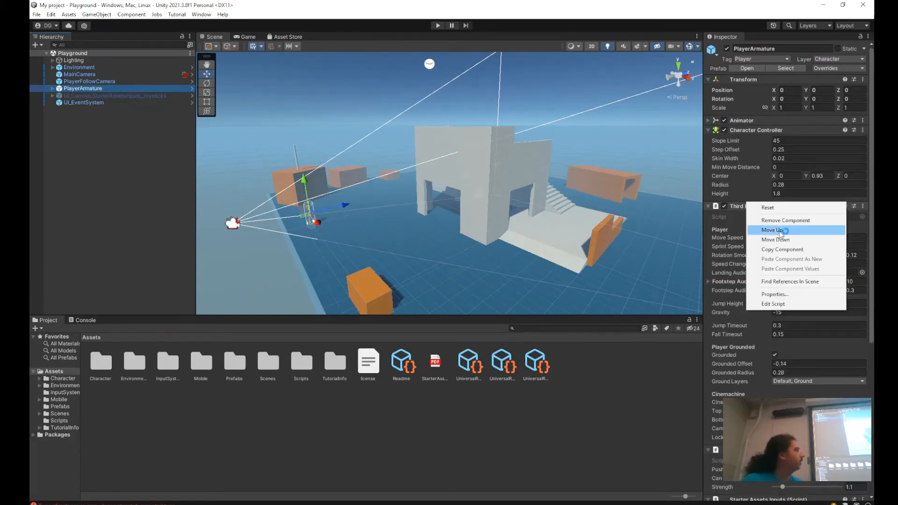
Bring the Visual Studio window with the ThirdPersonController script onto this display and maximize it.
{"action": "left_click", "coordinate": [599, 441]}
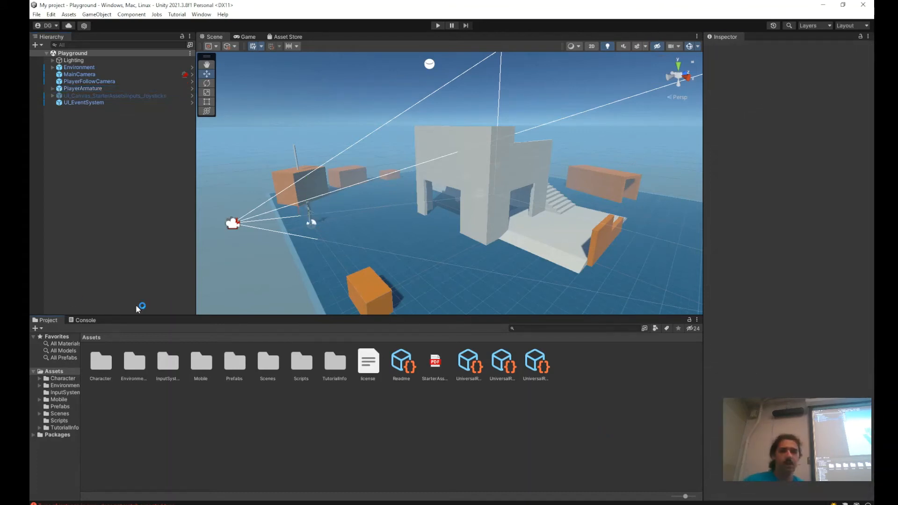
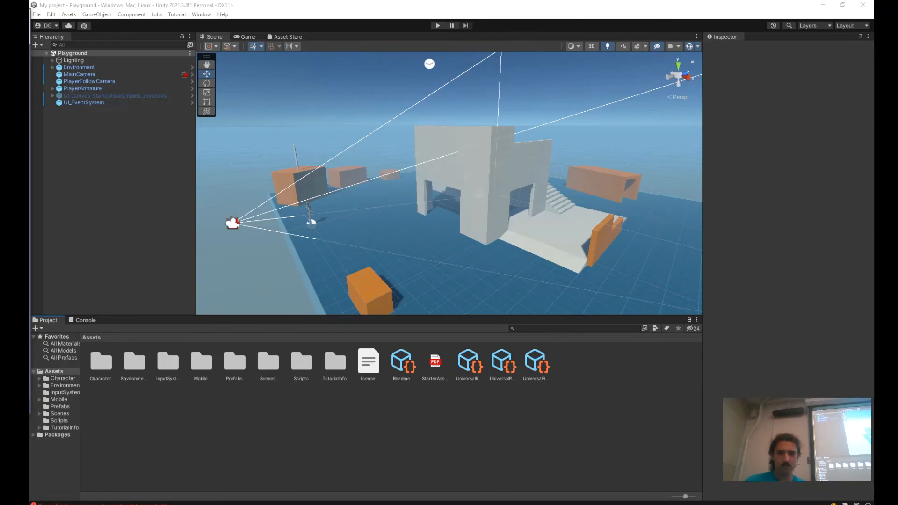
{"action": "left_click_drag", "start_coordinate": [29, 70], "coordinate": [299, 81]}
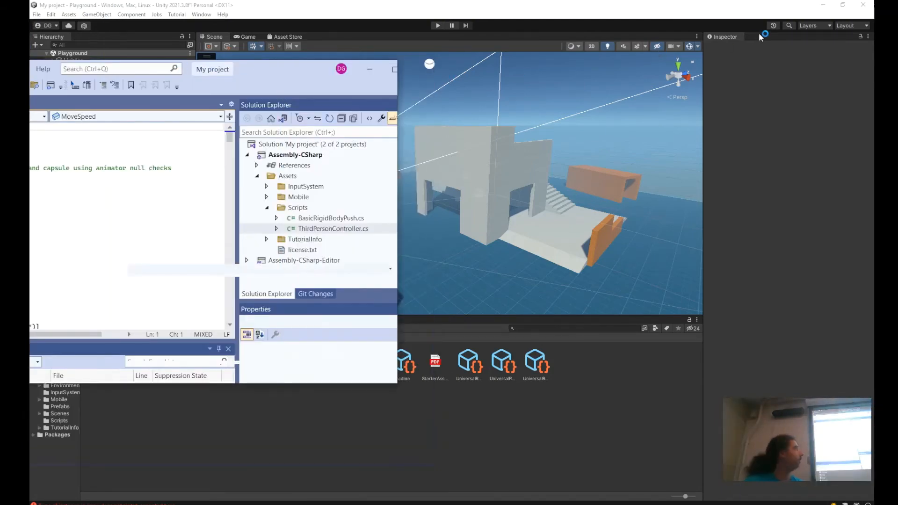
{"action": "left_click_drag", "start_coordinate": [759, 37], "coordinate": [567, 2]}
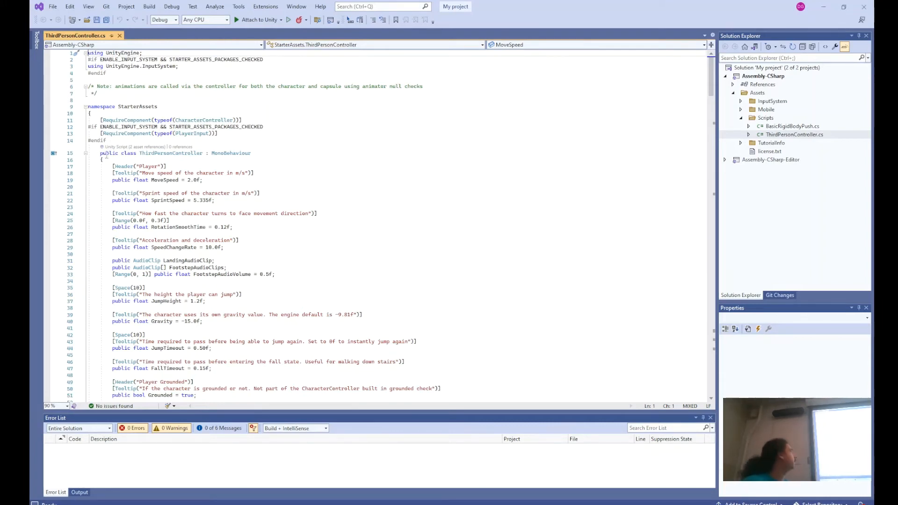
Examine the StarterAssets namespace, the ThirdPersonController class declaration and the MoveSpeed variable in the script.
{"action": "left_click_drag", "start_coordinate": [88, 107], "coordinate": [181, 103]}
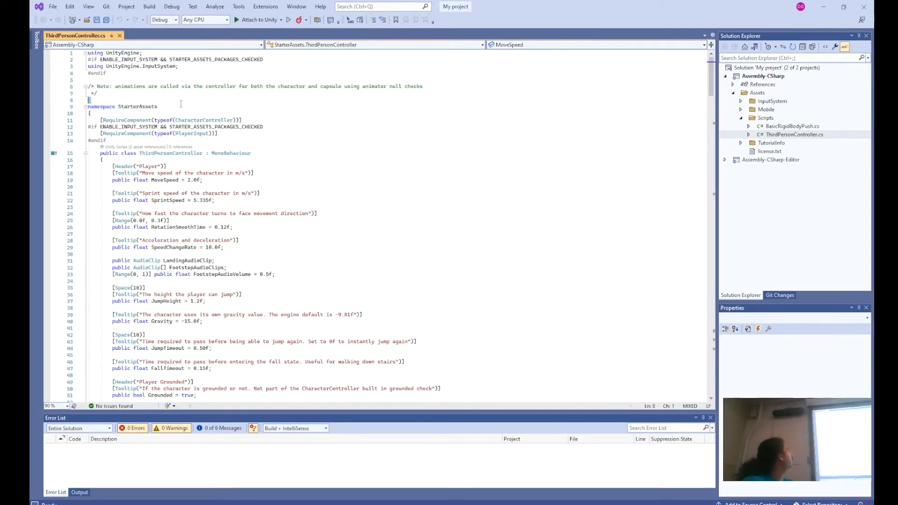
{"action": "left_click_drag", "start_coordinate": [90, 101], "coordinate": [100, 103]}
{"action": "left_click", "coordinate": [113, 105]}
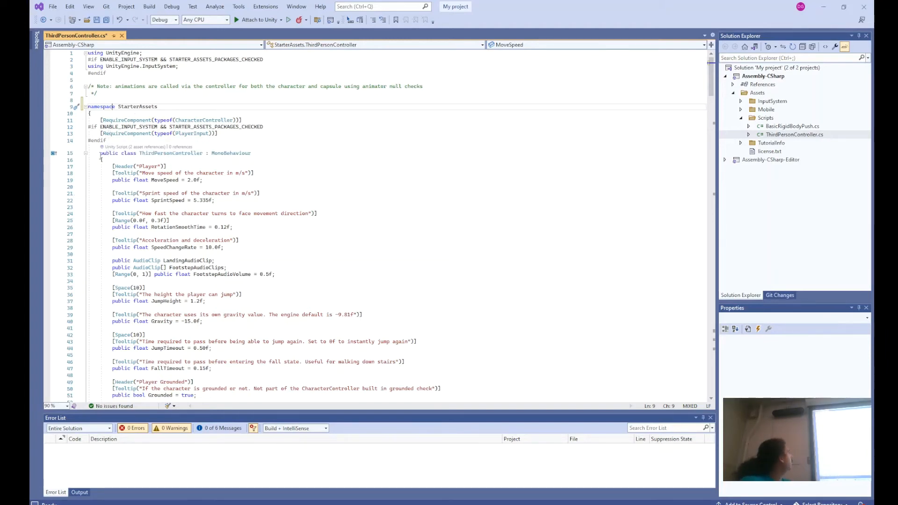
{"action": "left_click_drag", "start_coordinate": [100, 152], "coordinate": [124, 160]}
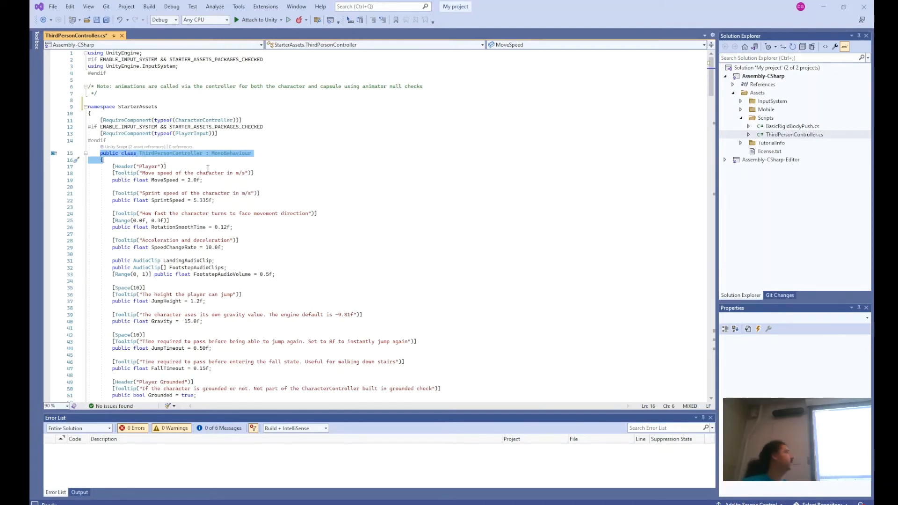
{"action": "mouse_move", "coordinate": [236, 150]}
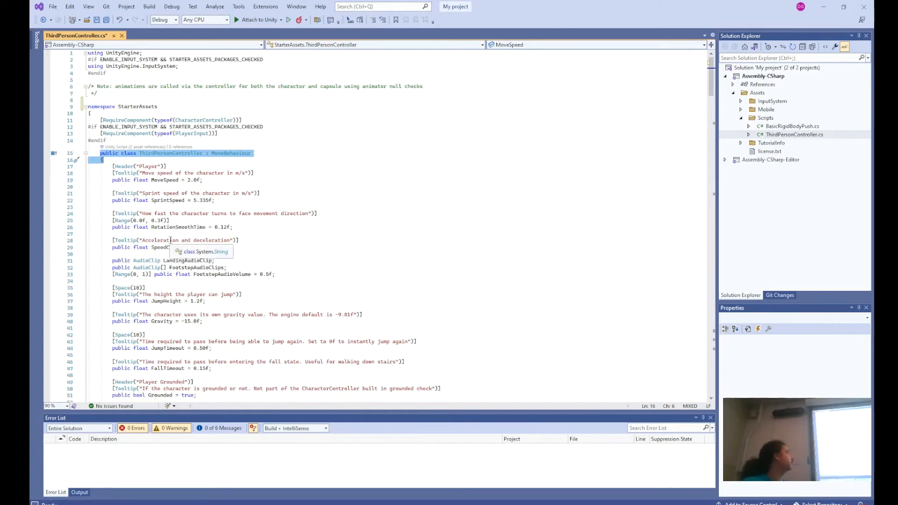
{"action": "scroll", "coordinate": [265, 181], "scroll_direction": "down", "scroll_amount": 2}
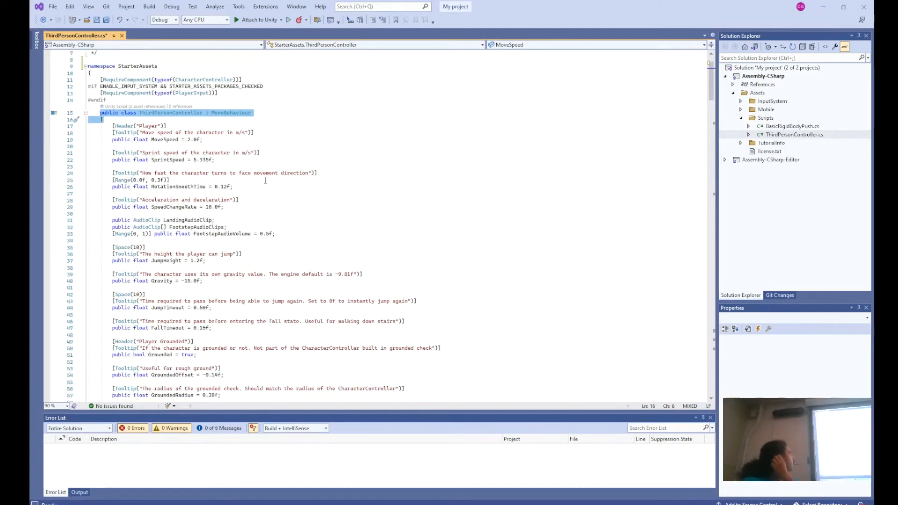
{"action": "left_click_drag", "start_coordinate": [104, 141], "coordinate": [212, 139]}
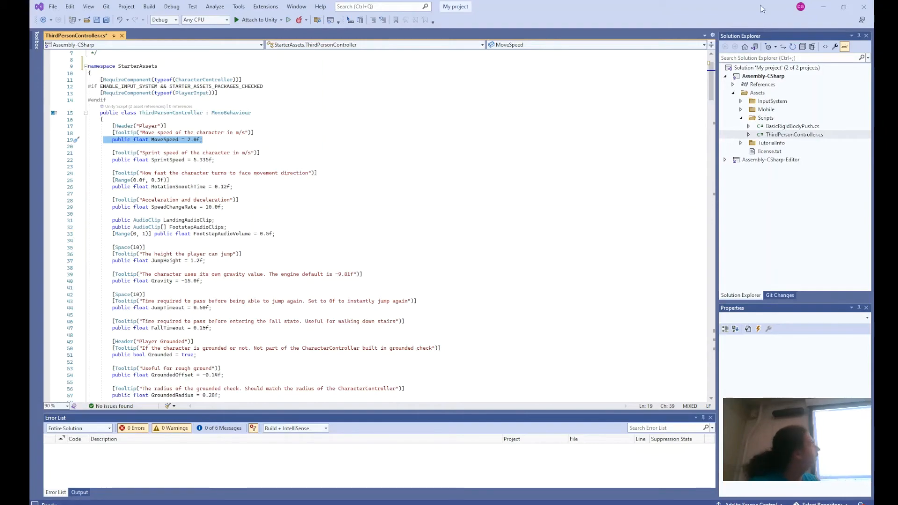
Switch to Unity and inspect the Third Person Controller component of the PlayerArmature object.
{"action": "left_click", "coordinate": [823, 7]}
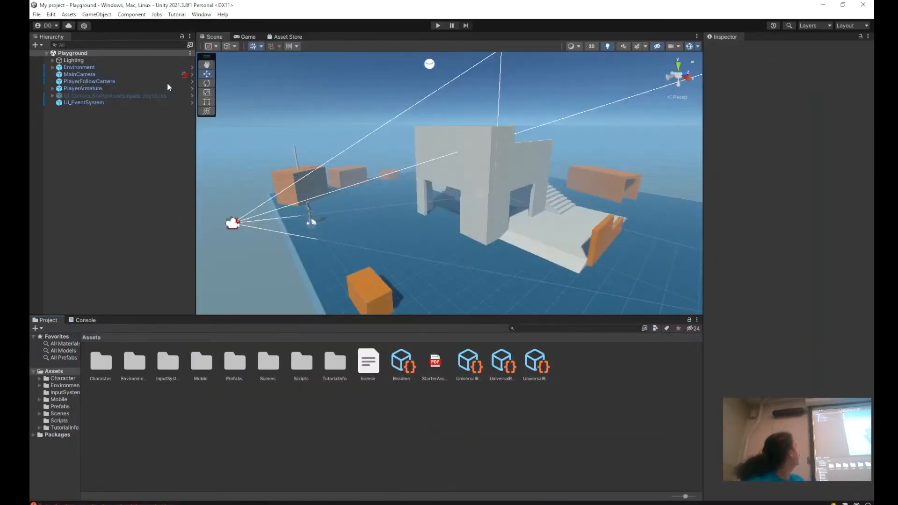
{"action": "right_click", "coordinate": [83, 87]}
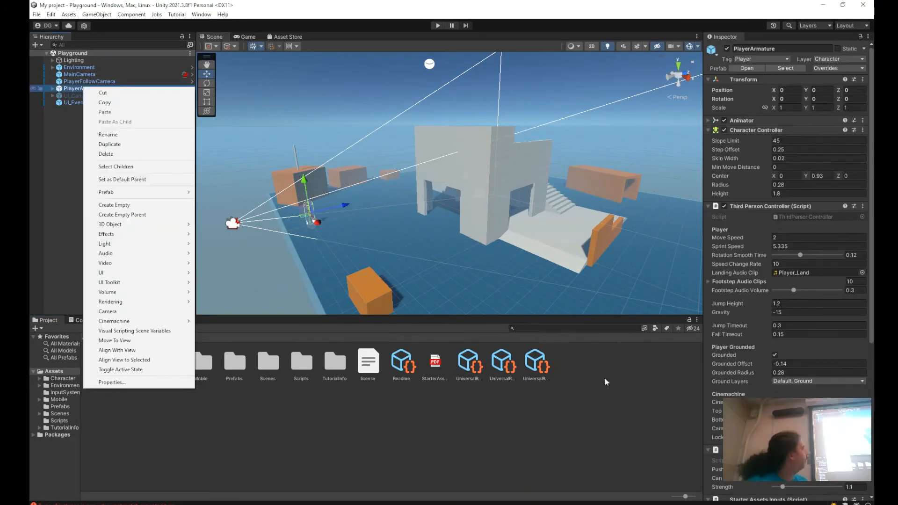
{"action": "left_click", "coordinate": [717, 226]}
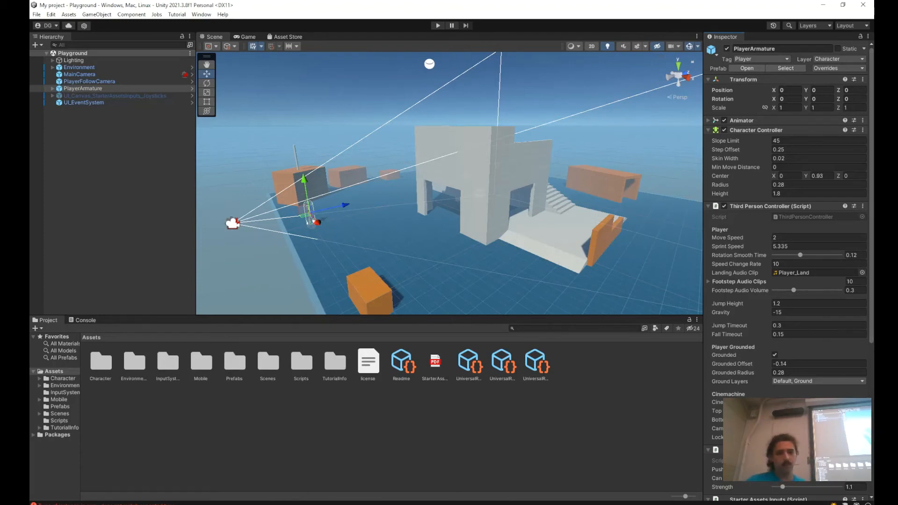
Switch back to Visual Studio and highlight the Player header attribute above the MoveSpeed variable.
{"action": "key", "text": "alt+Tab"}
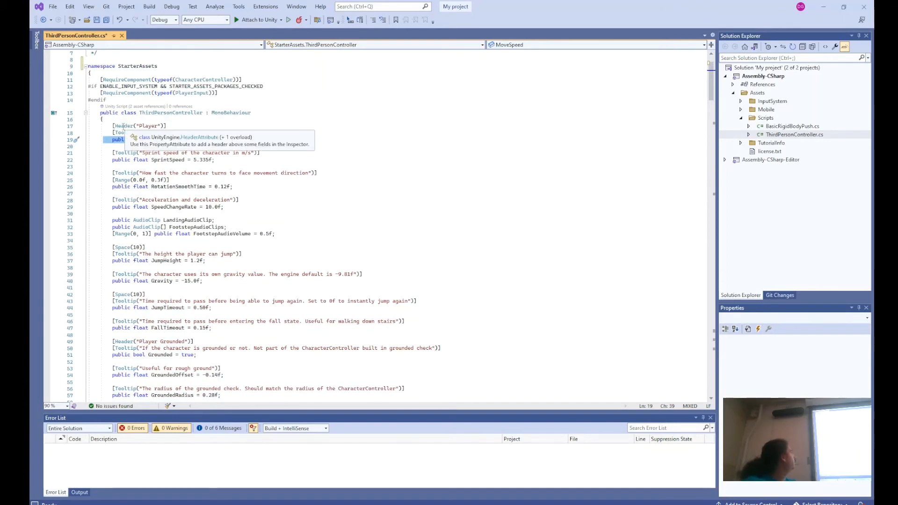
{"action": "left_click_drag", "start_coordinate": [121, 126], "coordinate": [270, 125]}
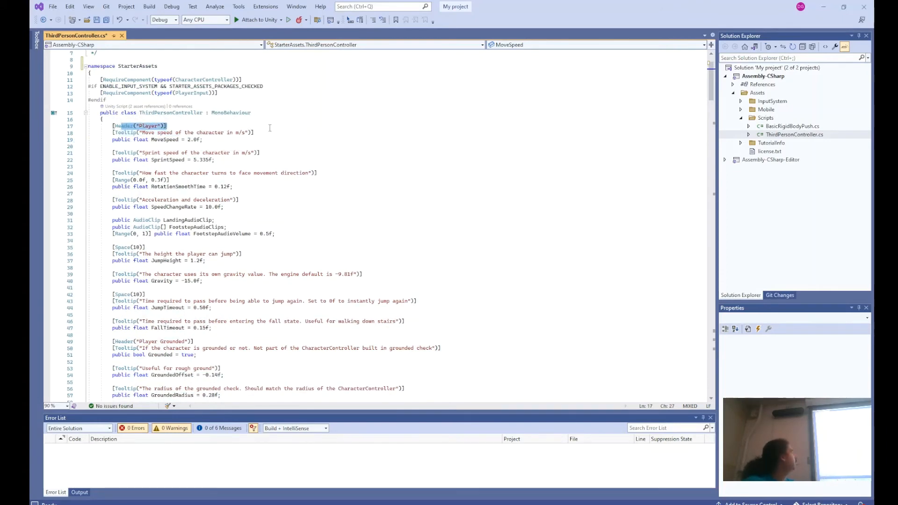
{"action": "left_click", "coordinate": [270, 126]}
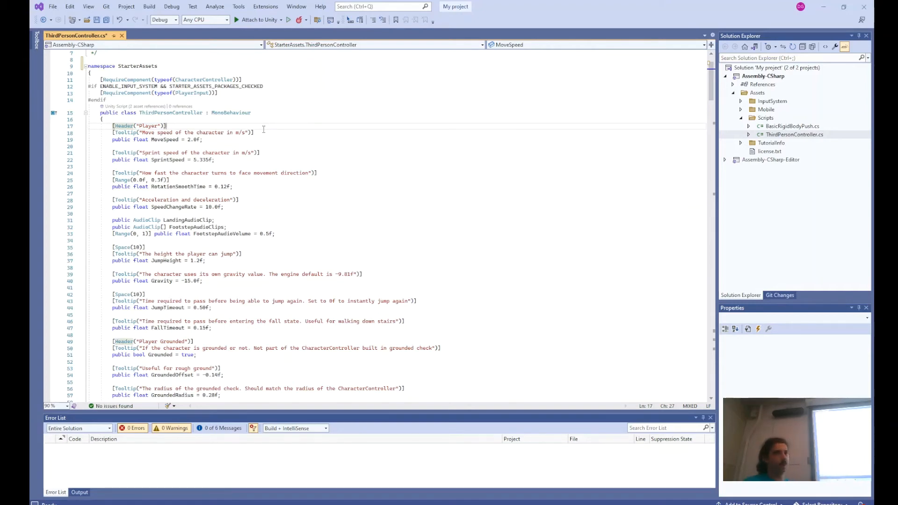
Look through the variable declarations and locate the Start and Update method declarations.
{"action": "scroll", "coordinate": [177, 189], "scroll_direction": "down", "scroll_amount": 20}
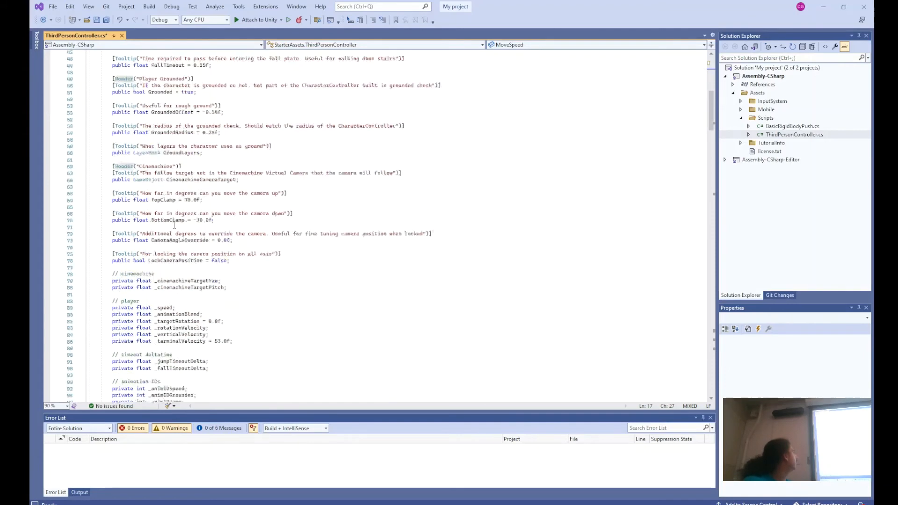
{"action": "scroll", "coordinate": [176, 225], "scroll_direction": "down", "scroll_amount": 1}
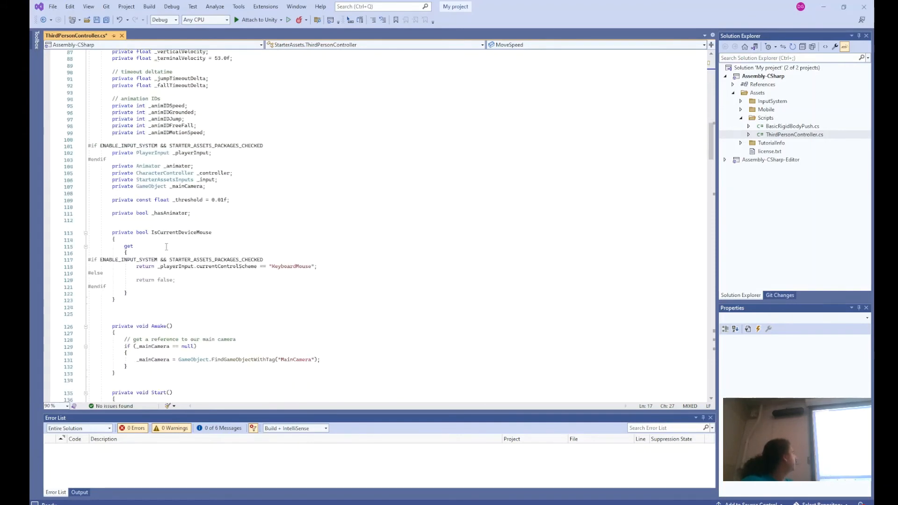
{"action": "scroll", "coordinate": [166, 246], "scroll_direction": "down", "scroll_amount": 6}
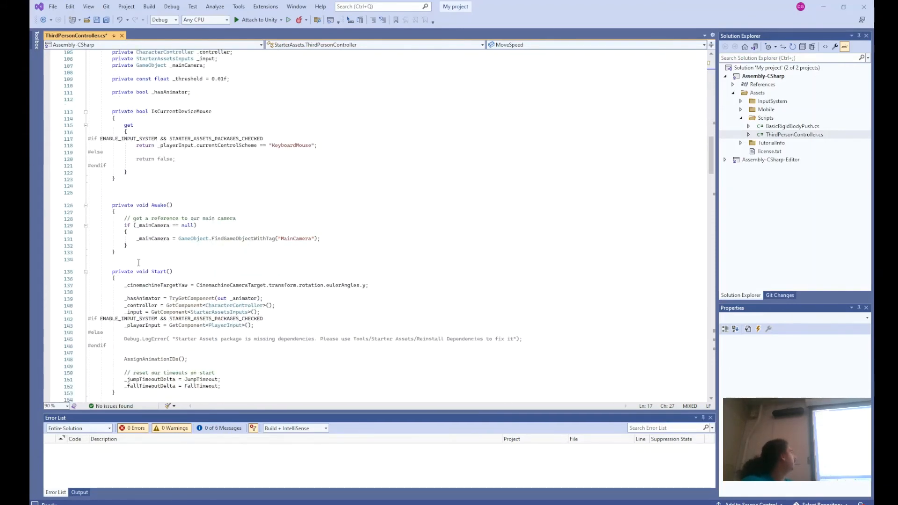
{"action": "scroll", "coordinate": [139, 263], "scroll_direction": "down", "scroll_amount": 3}
{"action": "scroll", "coordinate": [136, 262], "scroll_direction": "down", "scroll_amount": 1}
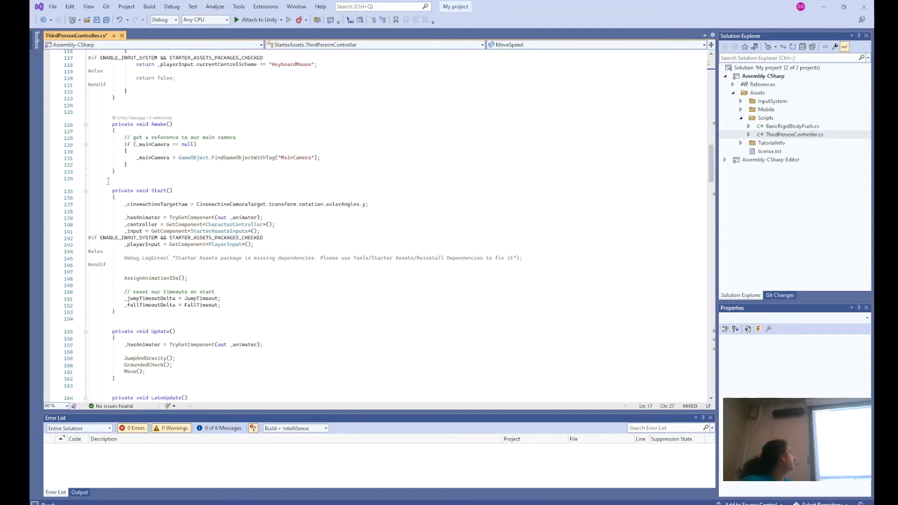
{"action": "left_click_drag", "start_coordinate": [113, 191], "coordinate": [173, 191]}
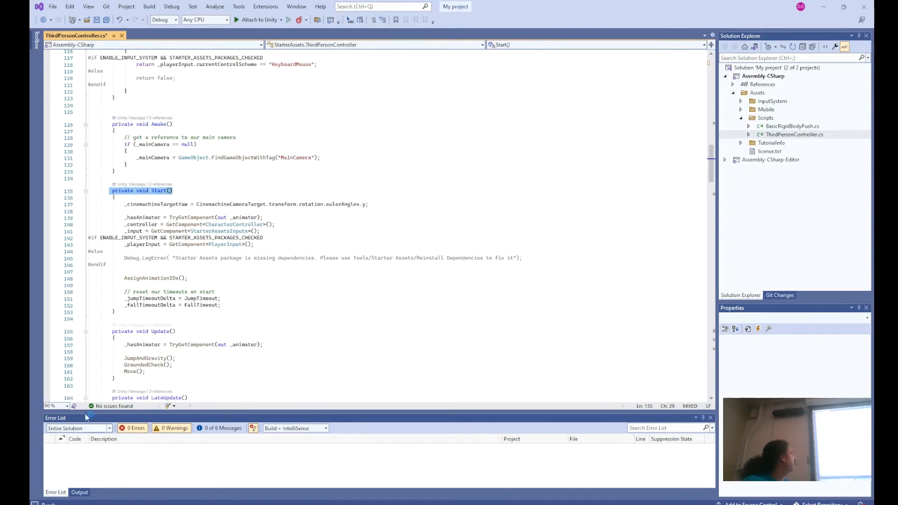
{"action": "left_click_drag", "start_coordinate": [111, 331], "coordinate": [176, 332]}
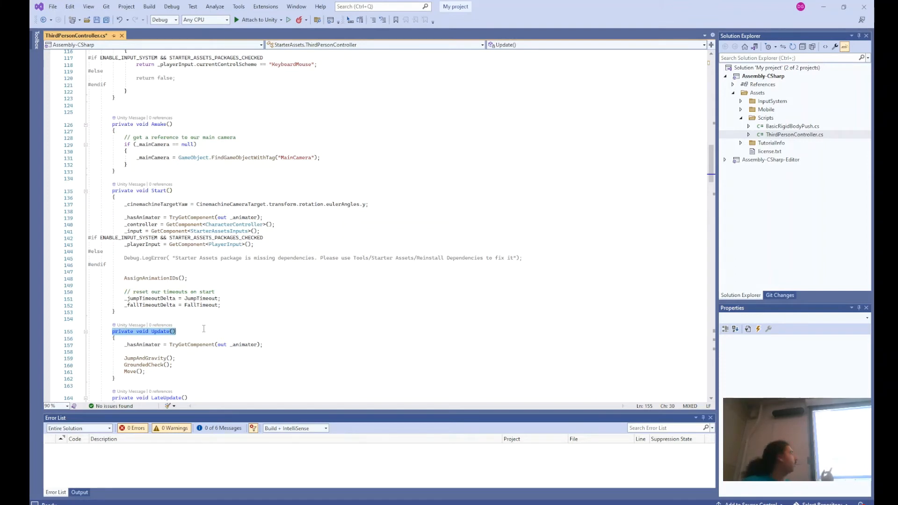
Examine the _hasAnimator, _controller, _input and _playerInput assignments inside the Start method.
{"action": "left_click", "coordinate": [151, 224]}
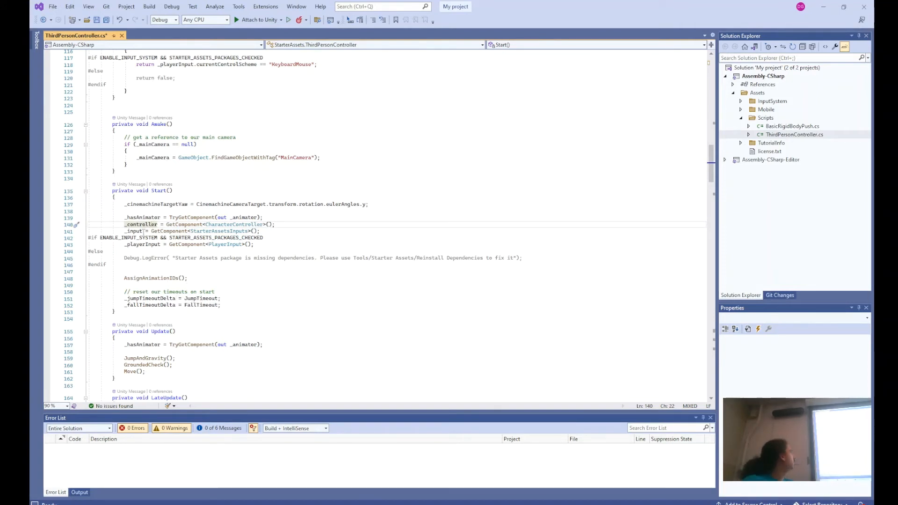
{"action": "left_click", "coordinate": [123, 217]}
{"action": "left_click_drag", "start_coordinate": [122, 218], "coordinate": [244, 218]}
{"action": "left_click_drag", "start_coordinate": [129, 225], "coordinate": [211, 225]}
{"action": "left_click", "coordinate": [140, 231]}
{"action": "left_click_drag", "start_coordinate": [140, 232], "coordinate": [200, 244]}
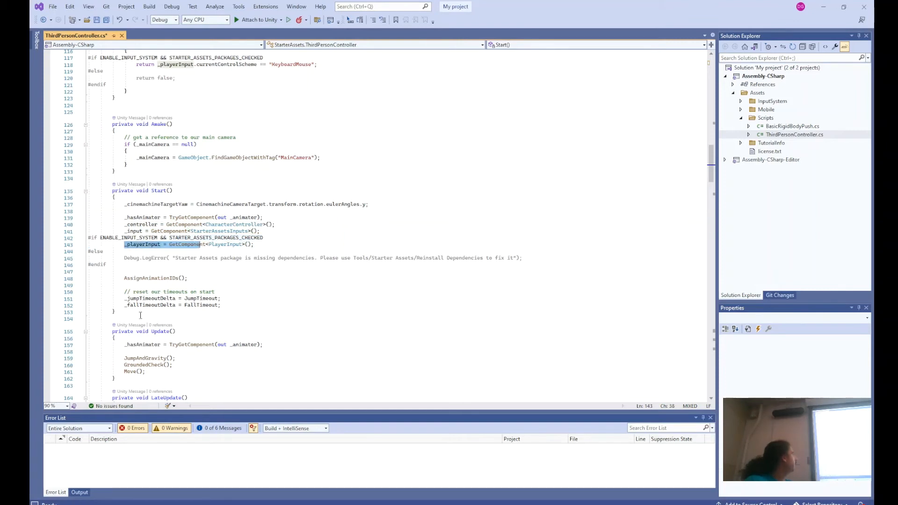
Examine the body of the Update method and the methods that follow it.
{"action": "scroll", "coordinate": [128, 336], "scroll_direction": "down", "scroll_amount": 2}
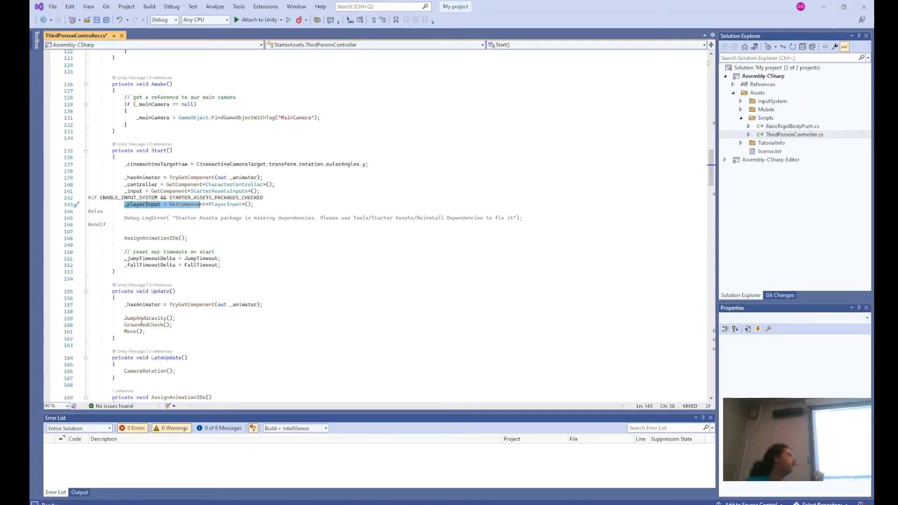
{"action": "left_click_drag", "start_coordinate": [124, 304], "coordinate": [180, 332]}
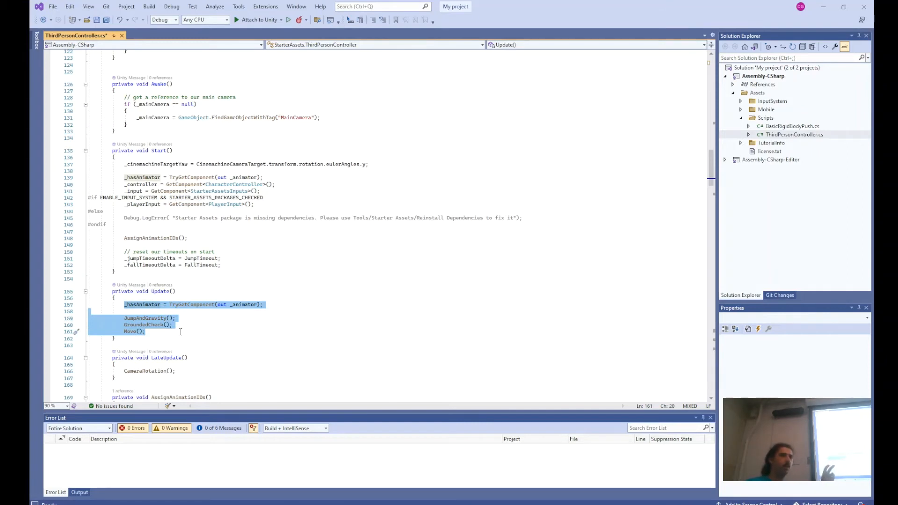
{"action": "scroll", "coordinate": [178, 332], "scroll_direction": "down", "scroll_amount": 6}
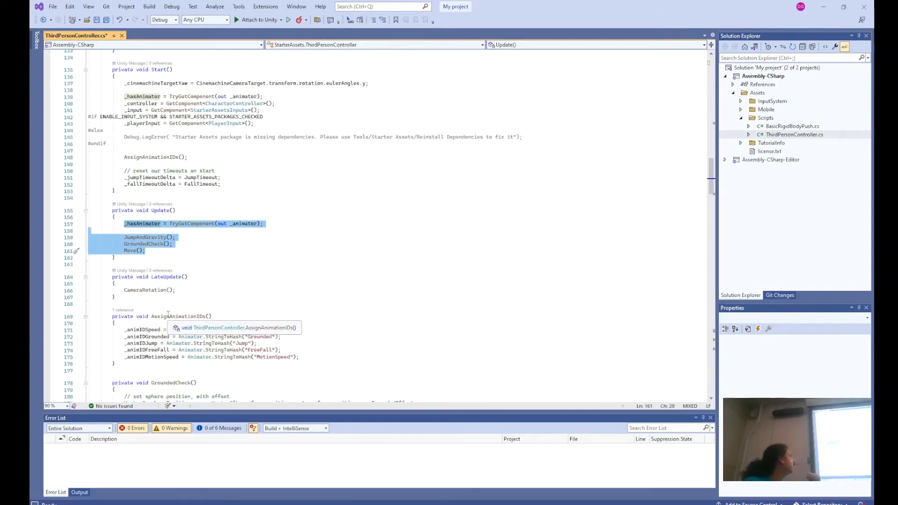
{"action": "scroll", "coordinate": [105, 193], "scroll_direction": "up", "scroll_amount": 3}
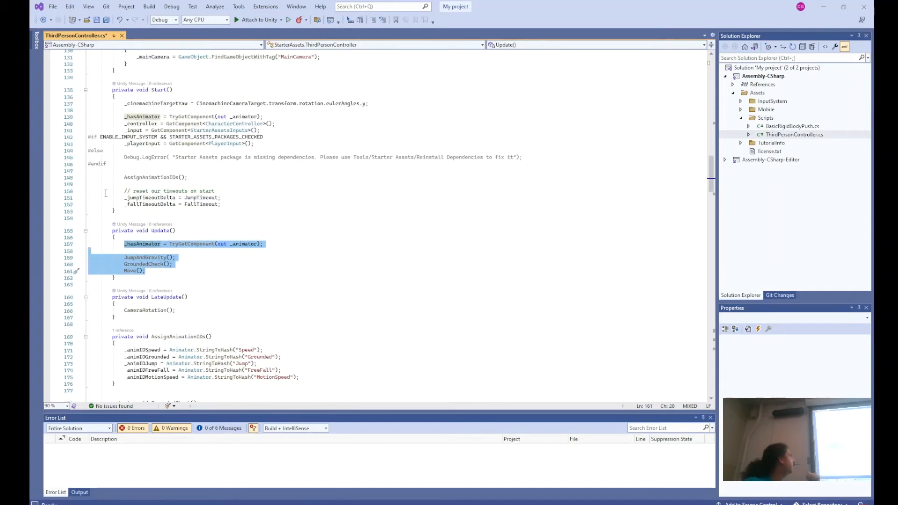
{"action": "left_click", "coordinate": [152, 231]}
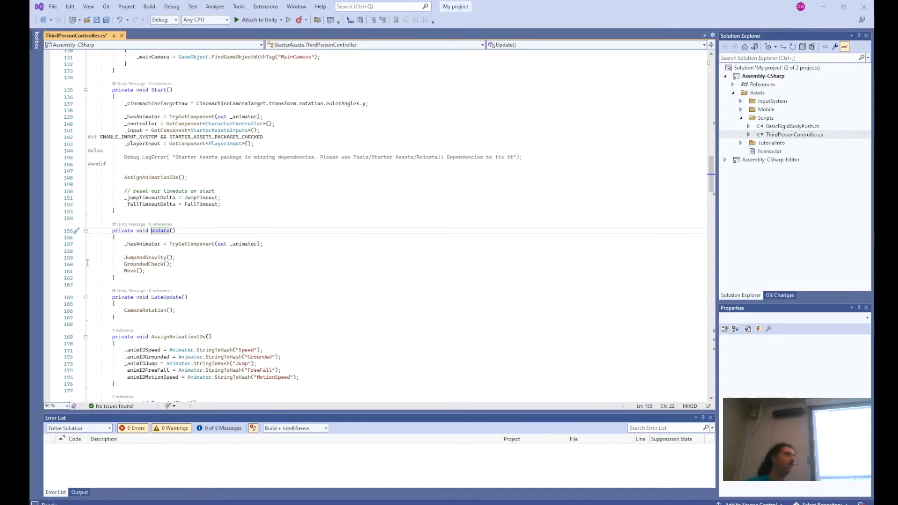
Insert blank lines below the Update method and enter "FixedUpd" there as the beginning of a FixedUpdate method.
{"action": "left_click", "coordinate": [139, 277]}
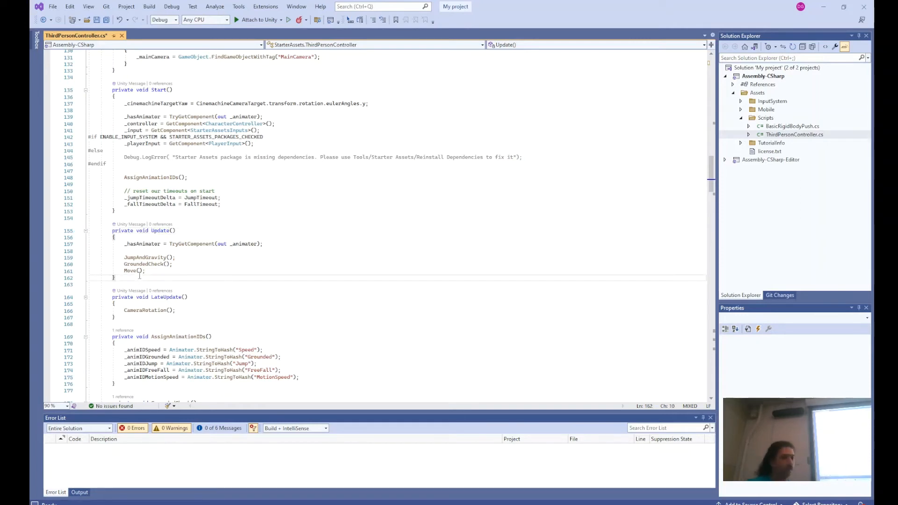
{"action": "key", "text": "Return"}
{"action": "key", "text": "Return"}
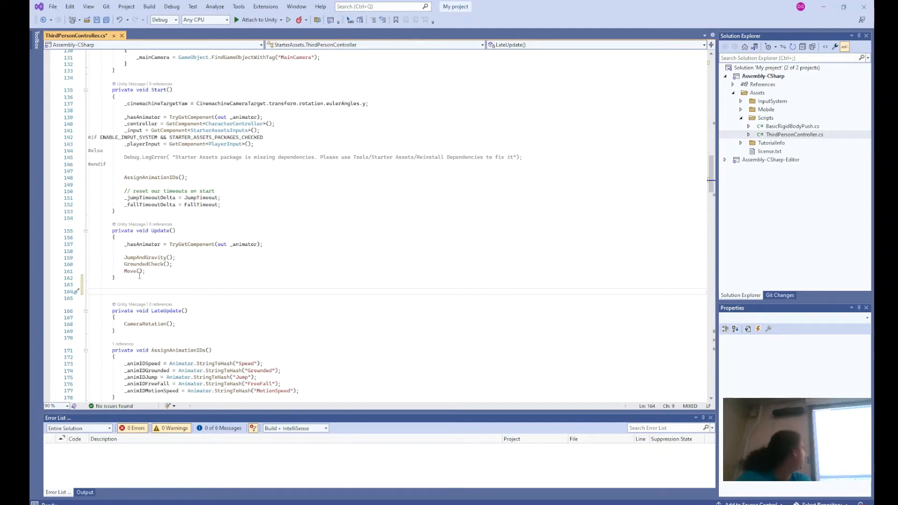
{"action": "type", "text": "Fixed"}
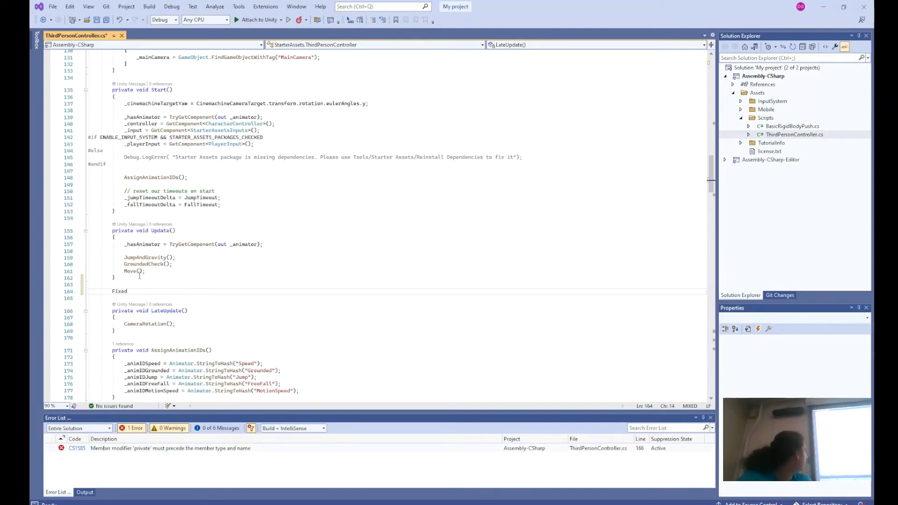
{"action": "type", "text": "Upd"}
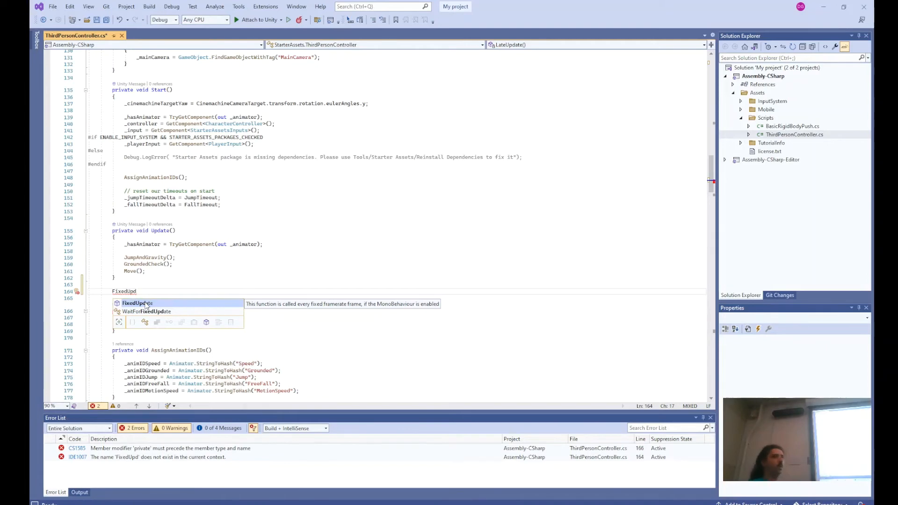
Review the script from the Awake method back up to the using directives at its beginning.
{"action": "scroll", "coordinate": [193, 184], "scroll_direction": "up", "scroll_amount": 7}
{"action": "left_click", "coordinate": [193, 183]}
{"action": "scroll", "coordinate": [194, 180], "scroll_direction": "up", "scroll_amount": 19}
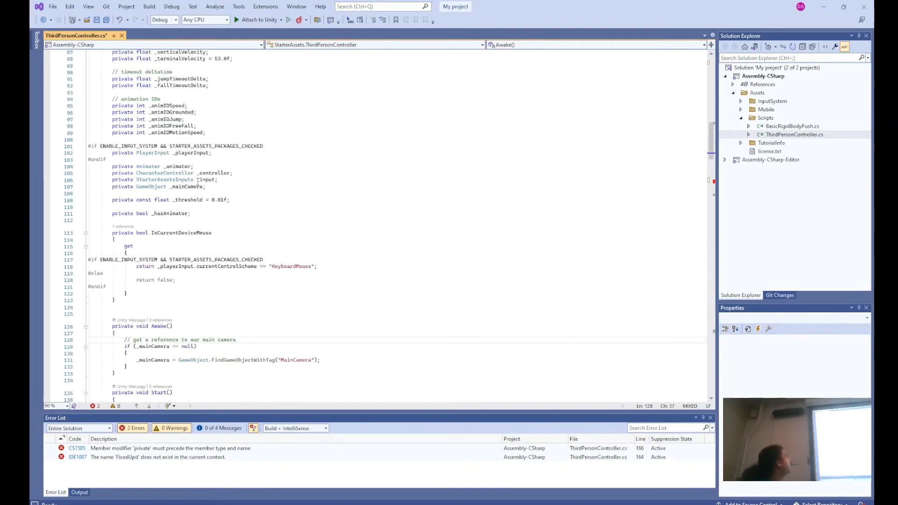
{"action": "scroll", "coordinate": [189, 175], "scroll_direction": "up", "scroll_amount": 17}
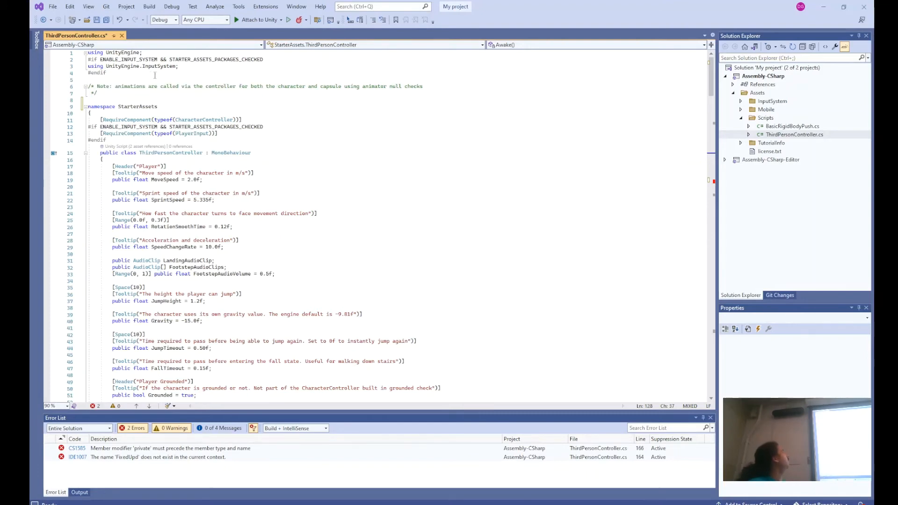
Replace the unfinished "FixedUpd" text below the Update method with an empty private void FixedUpdate() method, using the code completion suggestion.
{"action": "scroll", "coordinate": [155, 217], "scroll_direction": "down", "scroll_amount": 18}
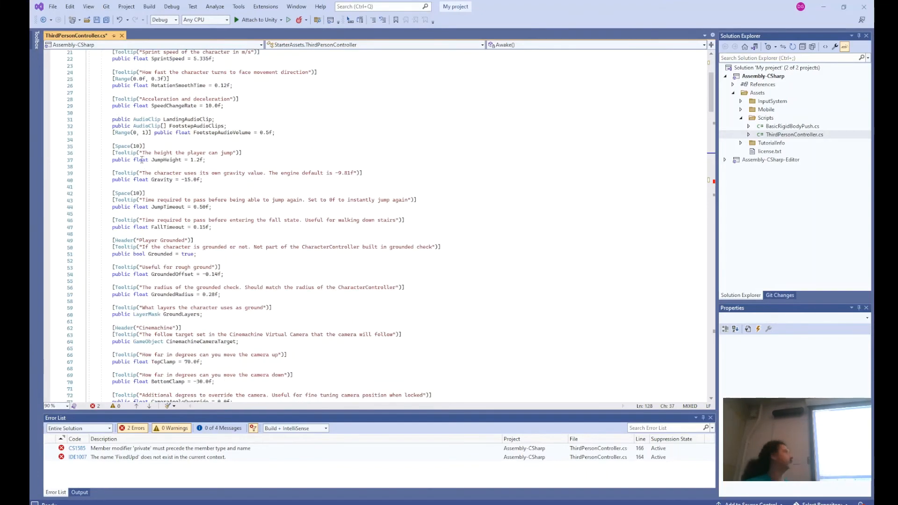
{"action": "scroll", "coordinate": [154, 217], "scroll_direction": "down", "scroll_amount": 20}
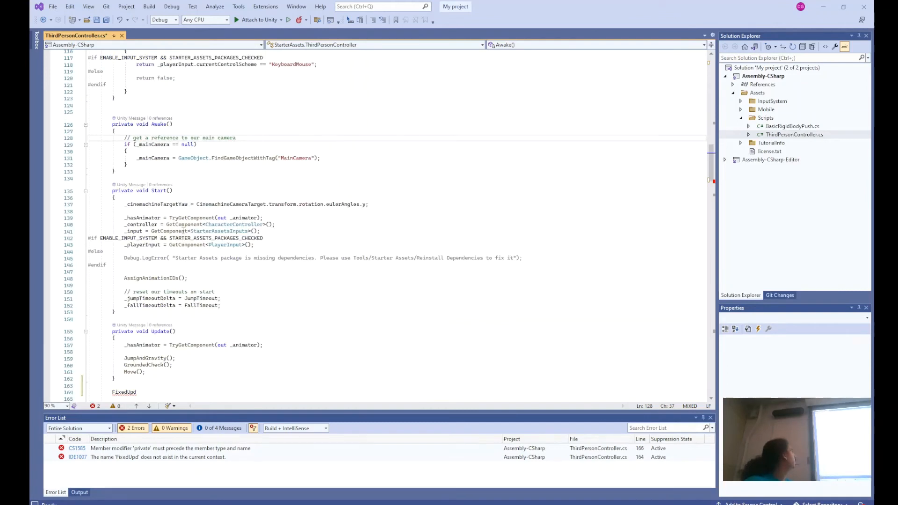
{"action": "left_click", "coordinate": [139, 333]}
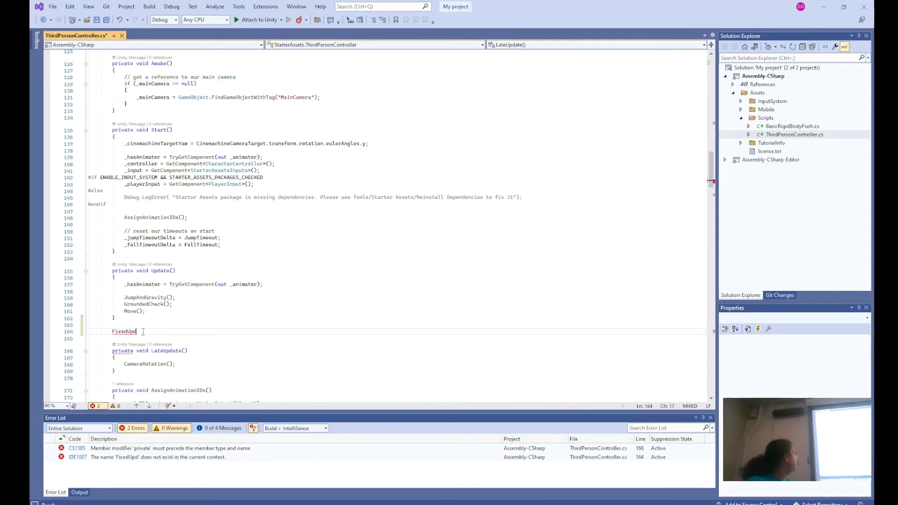
{"action": "key", "text": "BackSpace"}
{"action": "key", "text": "BackSpace"}
{"action": "key", "text": "BackSpace"}
{"action": "key", "text": "BackSpace"}
{"action": "key", "text": "BackSpace"}
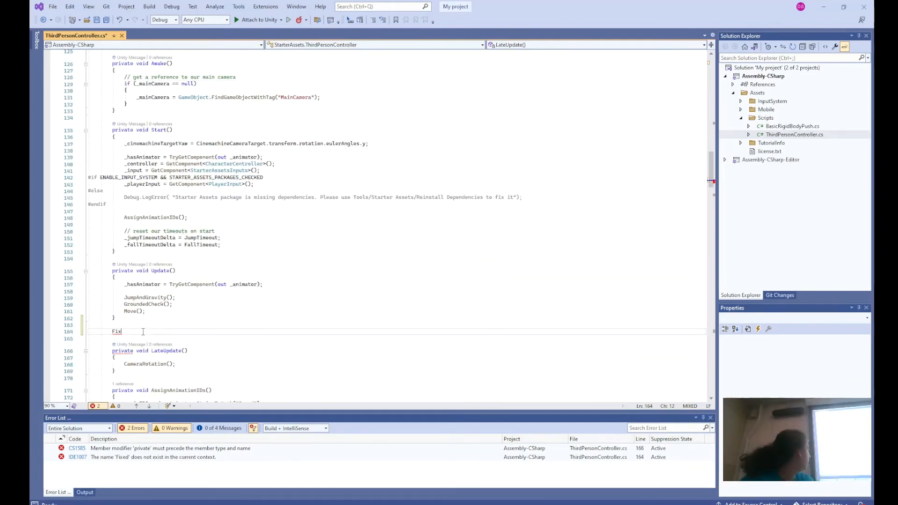
{"action": "type", "text": "ixe"}
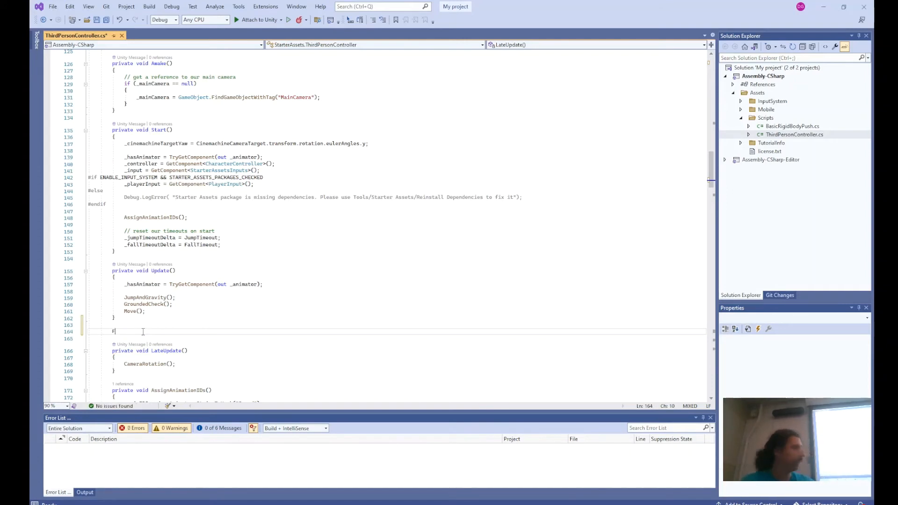
{"action": "type", "text": "dU"}
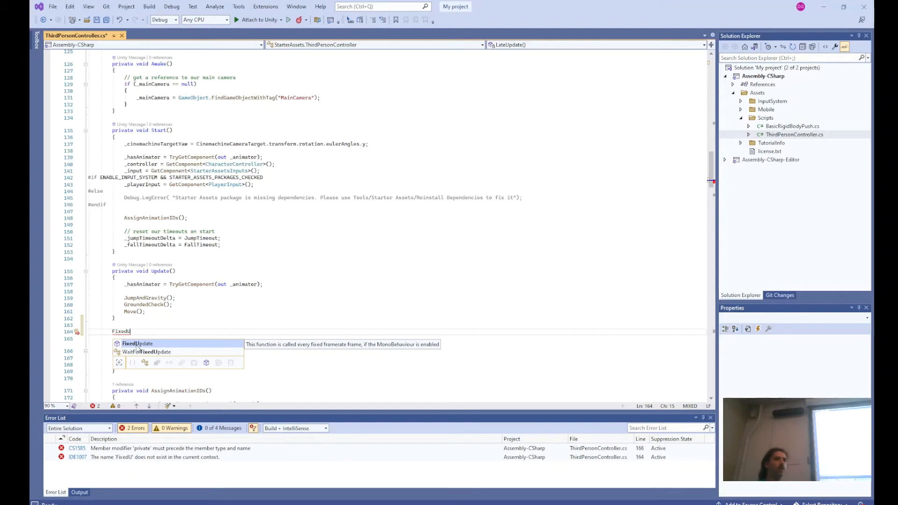
{"action": "key", "text": "Tab"}
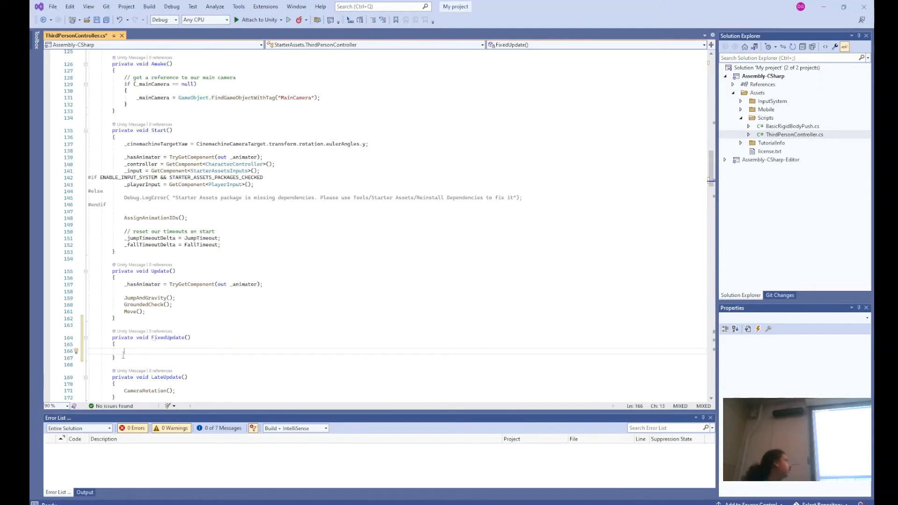
Delete the empty FixedUpdate method below Update and save the ThirdPersonController script.
{"action": "left_click_drag", "start_coordinate": [124, 358], "coordinate": [131, 317]}
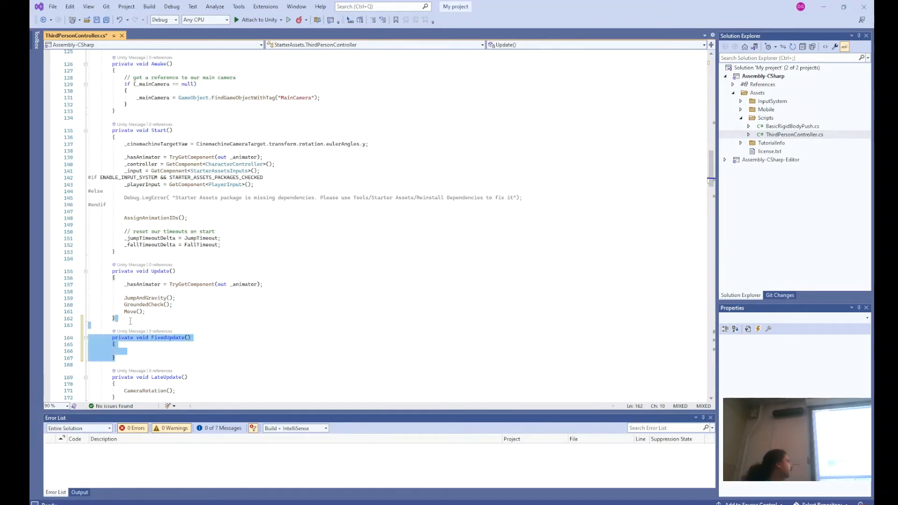
{"action": "key", "text": "Delete"}
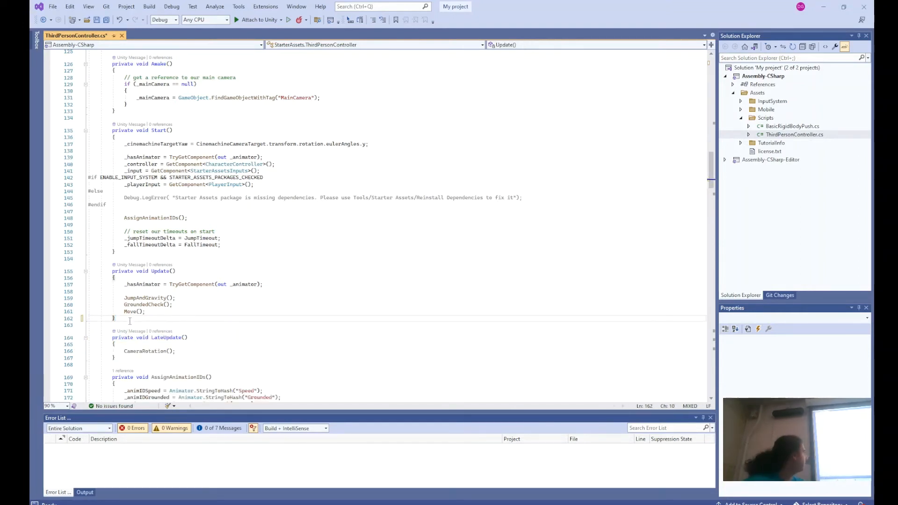
{"action": "key", "text": "ctrl+s"}
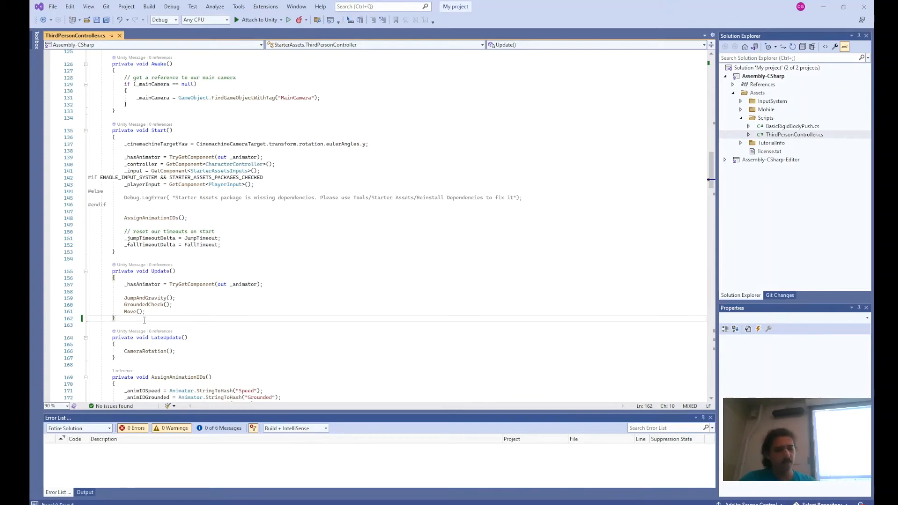
Examine the GroundedCheck, CameraRotation and Move methods further down the script.
{"action": "scroll", "coordinate": [301, 184], "scroll_direction": "up", "scroll_amount": 7}
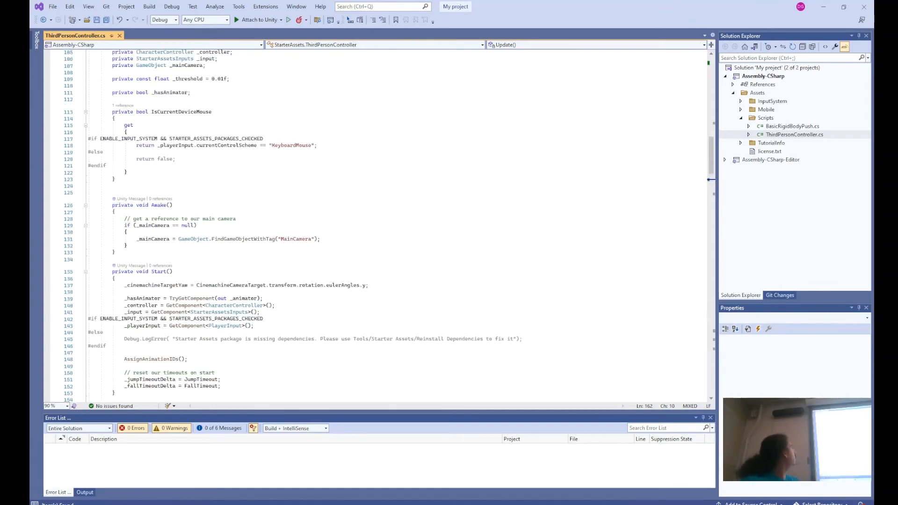
{"action": "scroll", "coordinate": [171, 275], "scroll_direction": "down", "scroll_amount": 20}
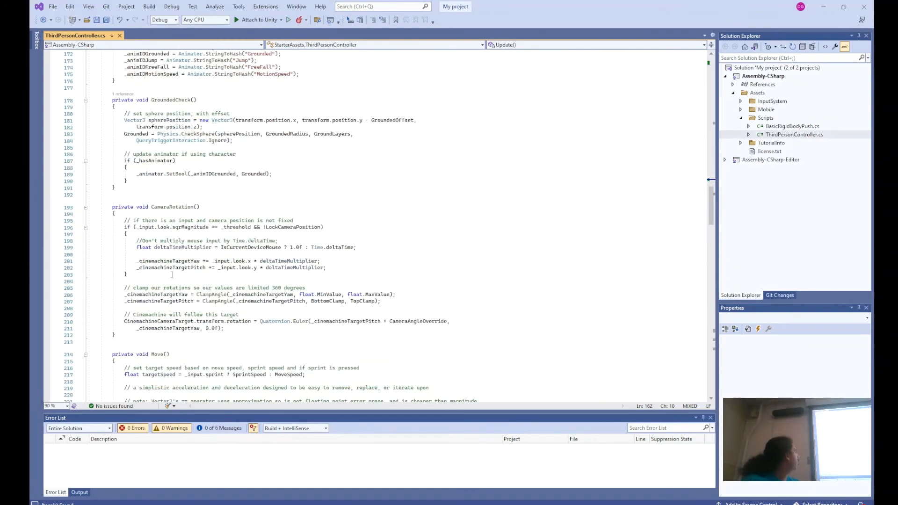
{"action": "scroll", "coordinate": [178, 300], "scroll_direction": "down", "scroll_amount": 5}
{"action": "scroll", "coordinate": [174, 300], "scroll_direction": "up", "scroll_amount": 1}
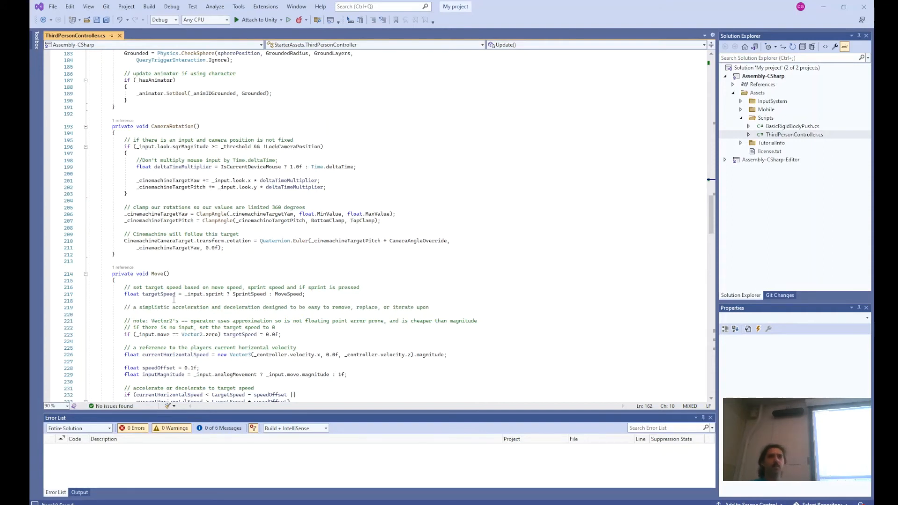
Switch to the Unity editor, add a 3D cube to the Playground scene and move it to about X 0.11, Y 1.62, Z 4.7.
{"action": "left_click", "coordinate": [821, 6]}
{"action": "scroll", "coordinate": [380, 252], "scroll_direction": "down", "scroll_amount": 1}
{"action": "scroll", "coordinate": [380, 248], "scroll_direction": "up", "scroll_amount": 5}
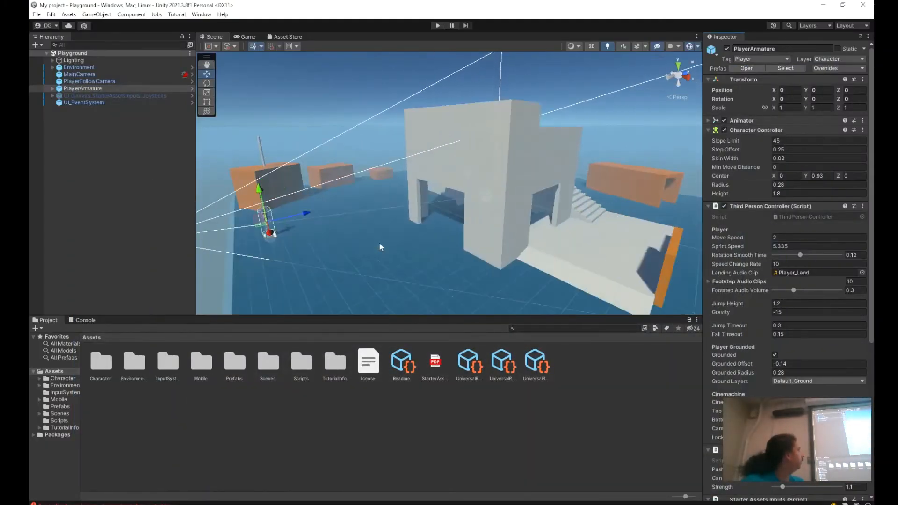
{"action": "middle_click_drag", "start_coordinate": [337, 212], "coordinate": [361, 230]}
{"action": "scroll", "coordinate": [360, 229], "scroll_direction": "up", "scroll_amount": 4}
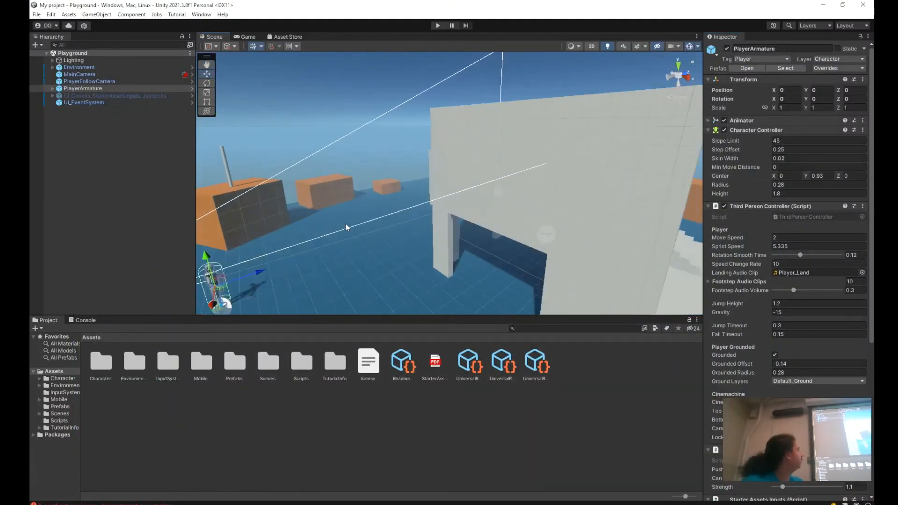
{"action": "right_click", "coordinate": [115, 169]}
{"action": "left_click", "coordinate": [90, 166]}
{"action": "right_click", "coordinate": [90, 168]}
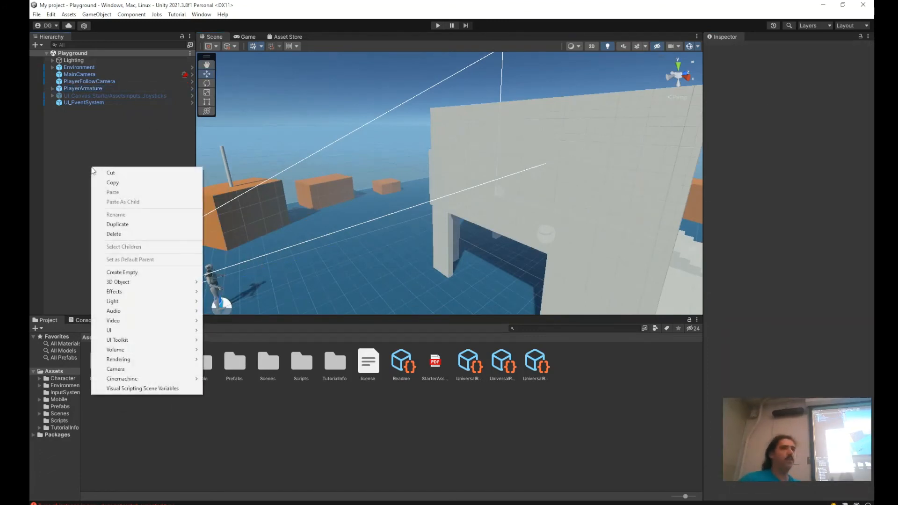
{"action": "mouse_move", "coordinate": [177, 284]}
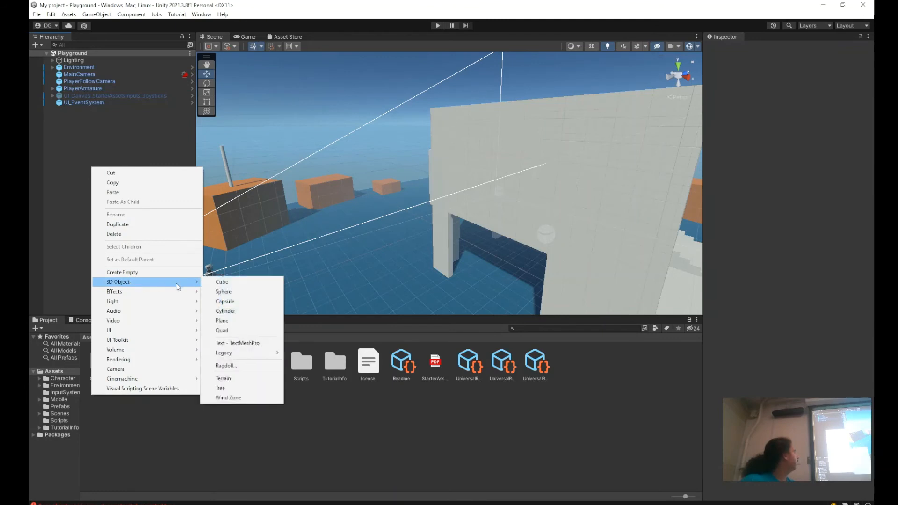
{"action": "left_click", "coordinate": [219, 285]}
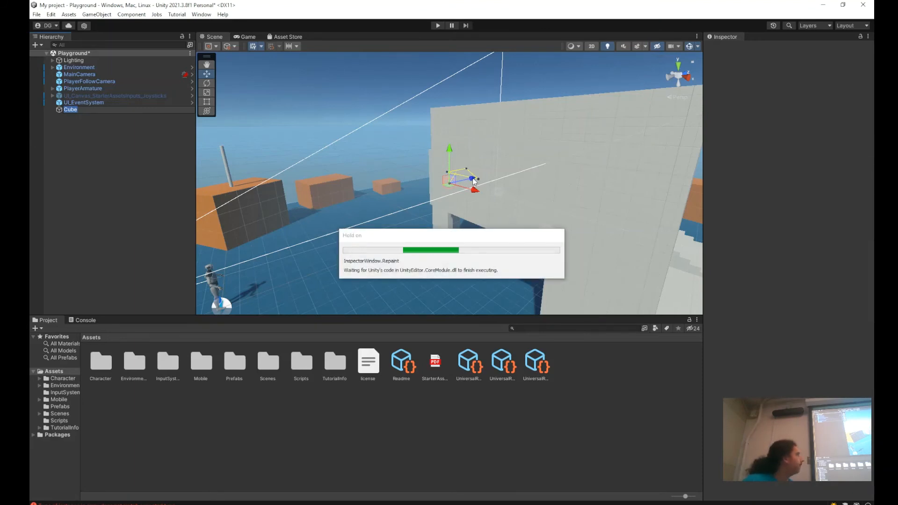
{"action": "left_click_drag", "start_coordinate": [474, 182], "coordinate": [348, 197]}
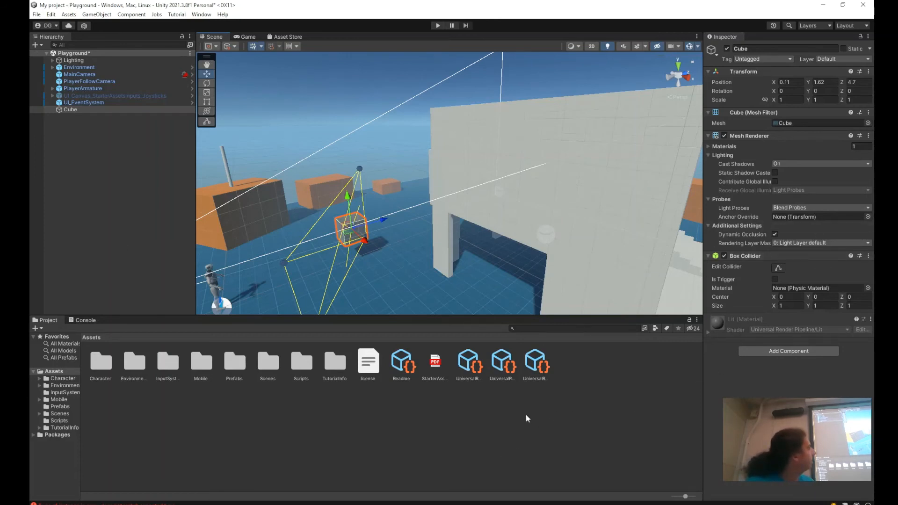
Create a new material named Yellow in the project's Assets folder.
{"action": "left_click", "coordinate": [486, 414]}
{"action": "right_click", "coordinate": [421, 400]}
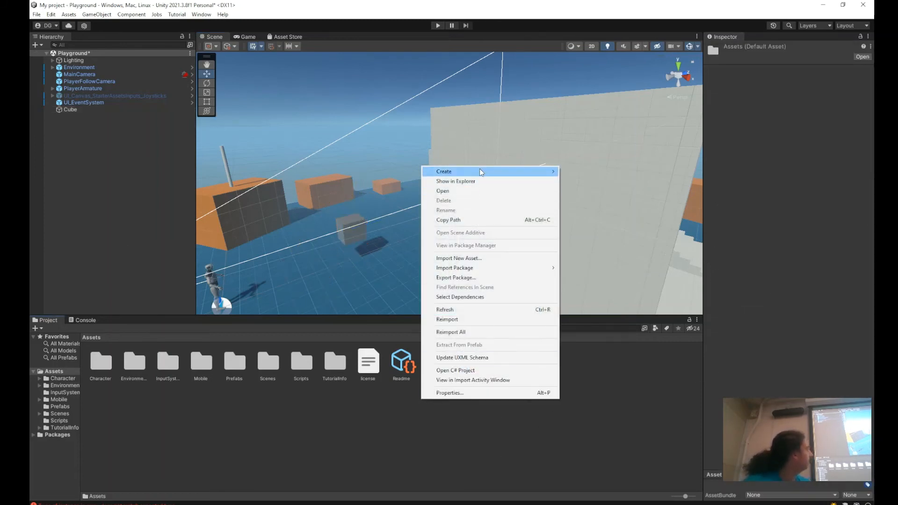
{"action": "mouse_move", "coordinate": [480, 170]}
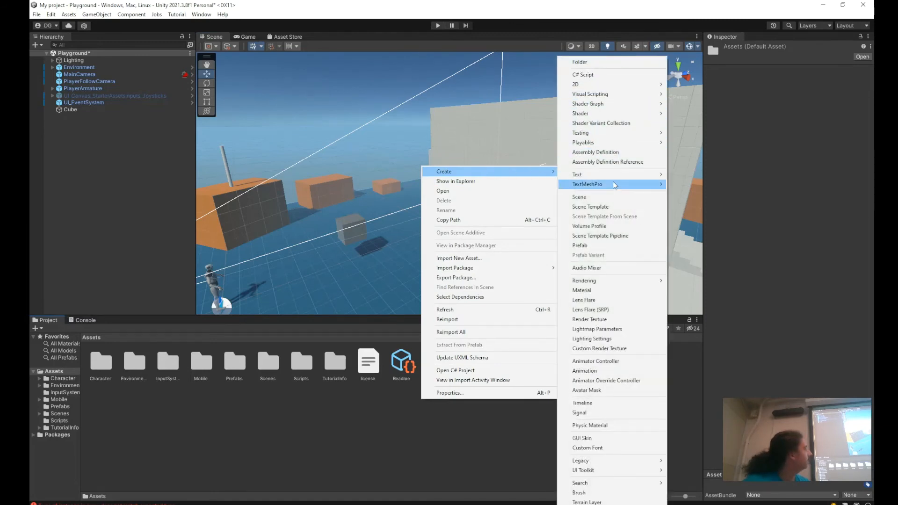
{"action": "left_click", "coordinate": [582, 290]}
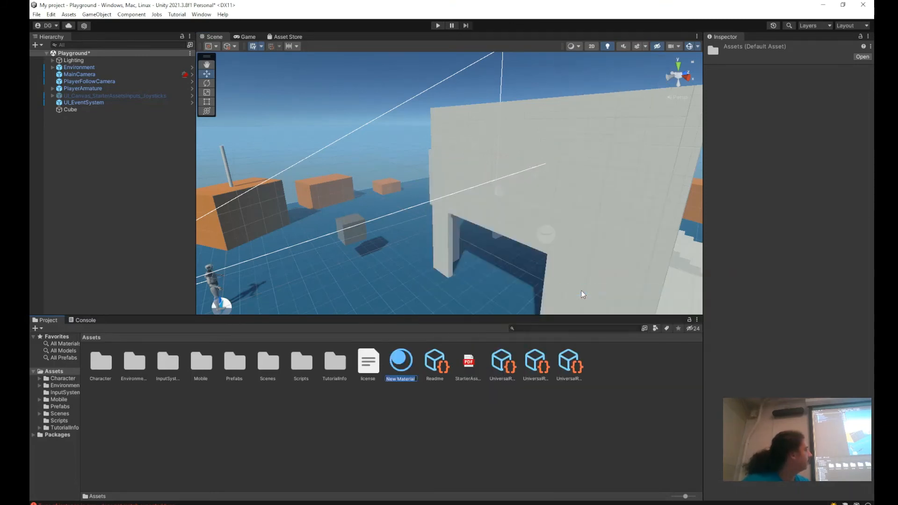
{"action": "type", "text": "Yello"}
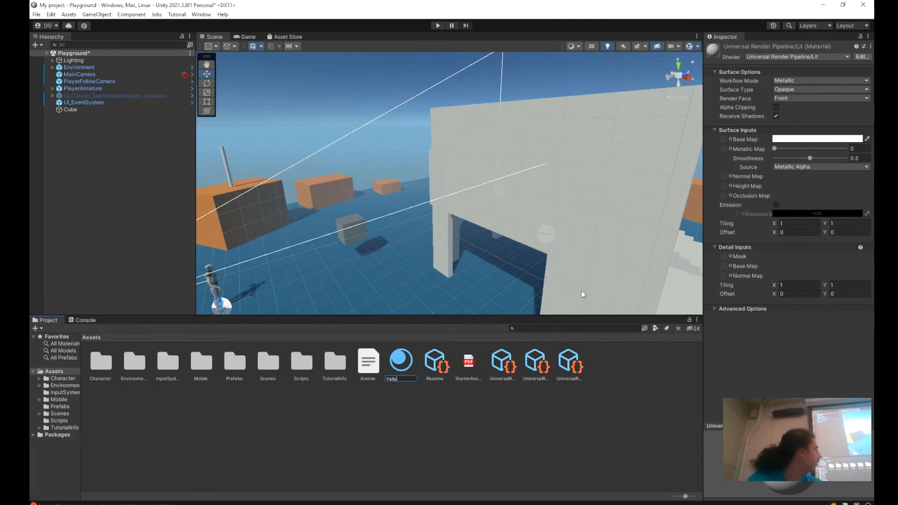
{"action": "type", "text": "w"}
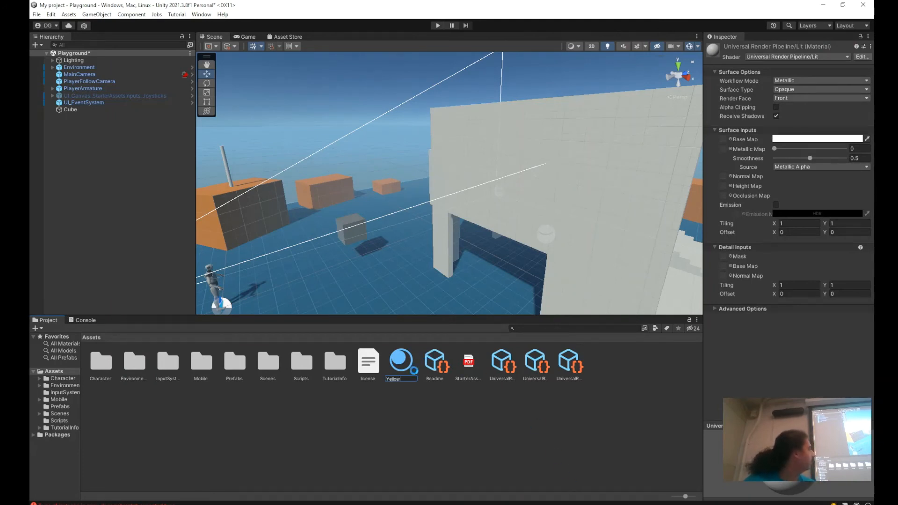
{"action": "key", "text": "Return"}
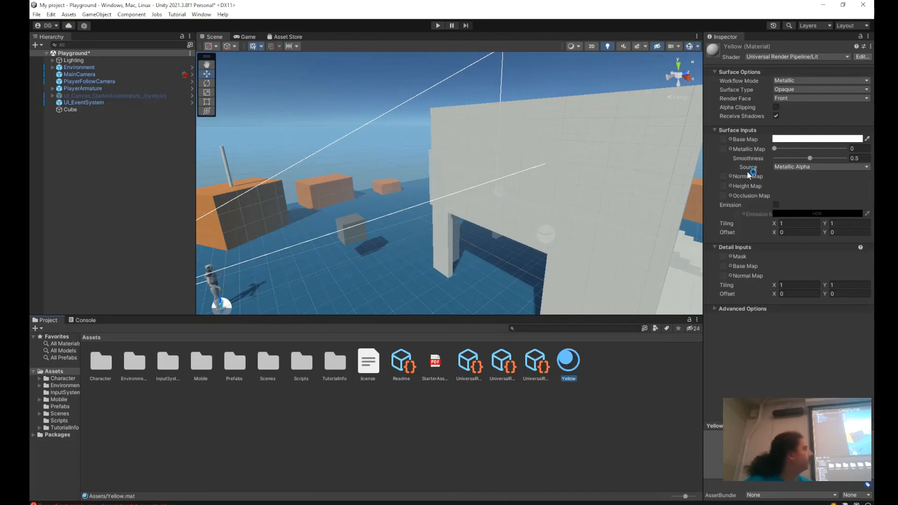
Set the Yellow material's Base Map color to FFD200.
{"action": "left_click", "coordinate": [797, 139]}
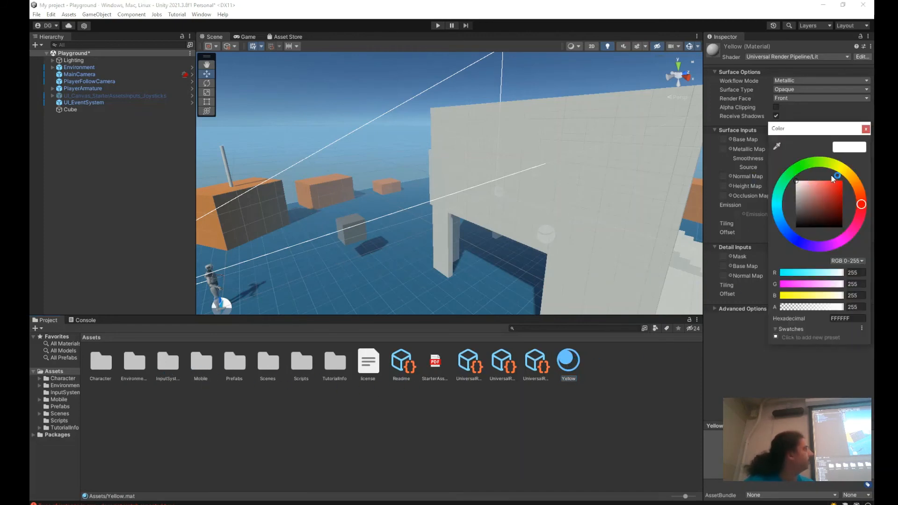
{"action": "left_click", "coordinate": [847, 170]}
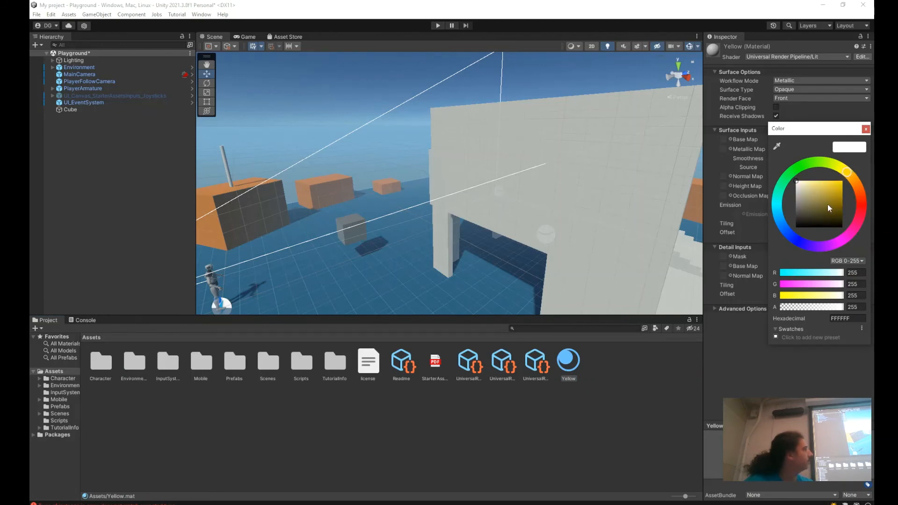
{"action": "left_click_drag", "start_coordinate": [827, 203], "coordinate": [845, 174]}
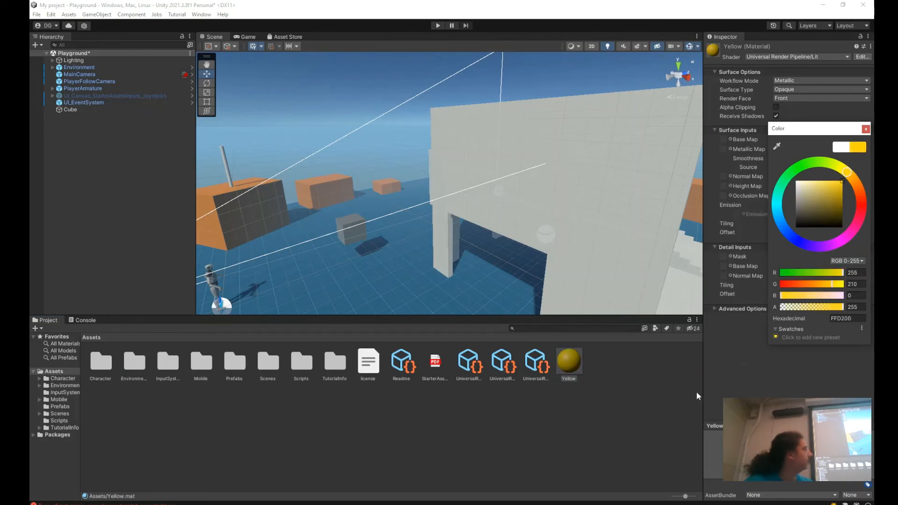
{"action": "left_click", "coordinate": [607, 405]}
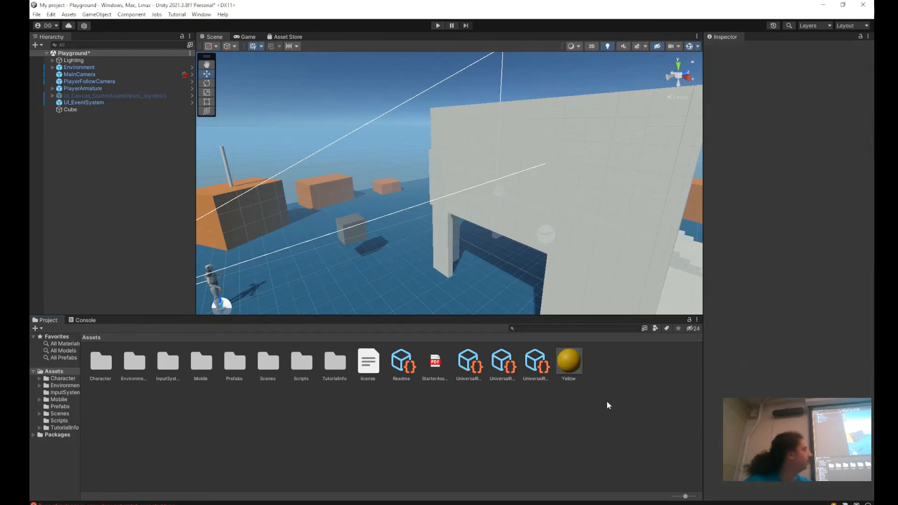
Select the cube, turn its Mesh Renderer off and on again, and point out the mesh assigned in its Mesh Filter.
{"action": "left_click", "coordinate": [349, 220]}
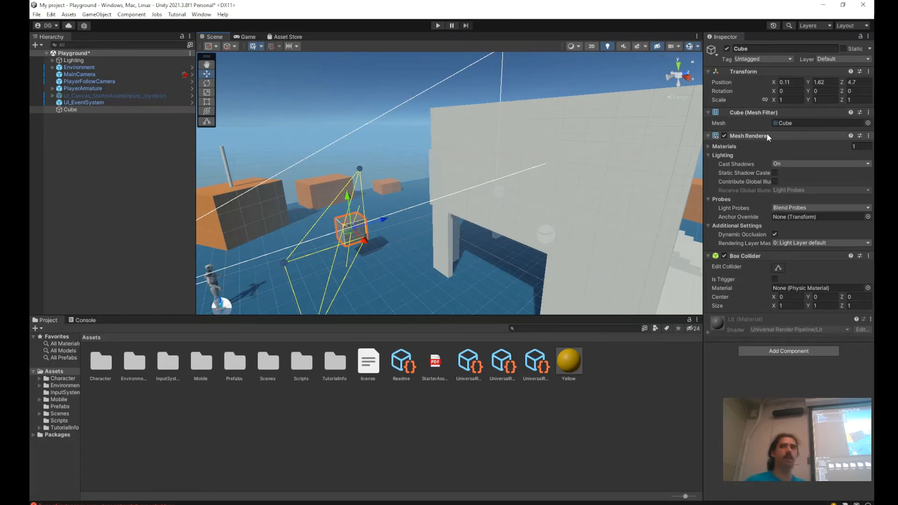
{"action": "left_click", "coordinate": [723, 136]}
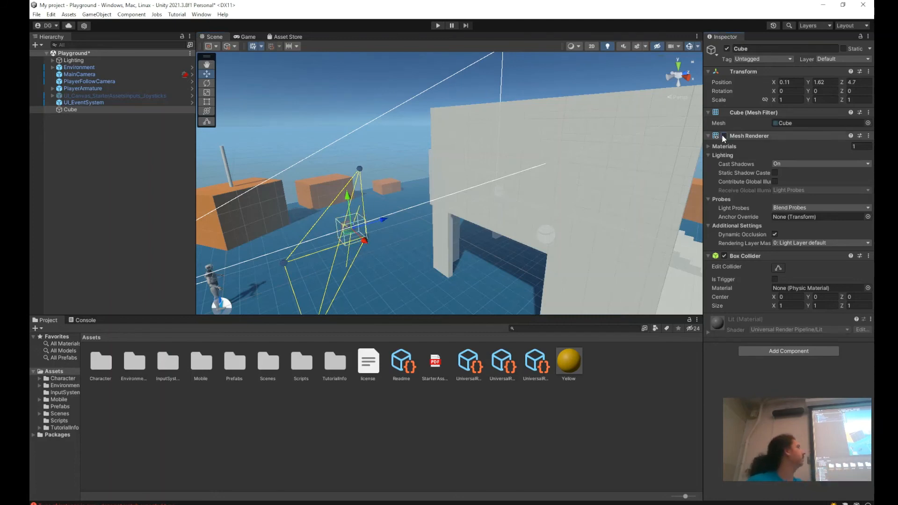
{"action": "left_click", "coordinate": [723, 135]}
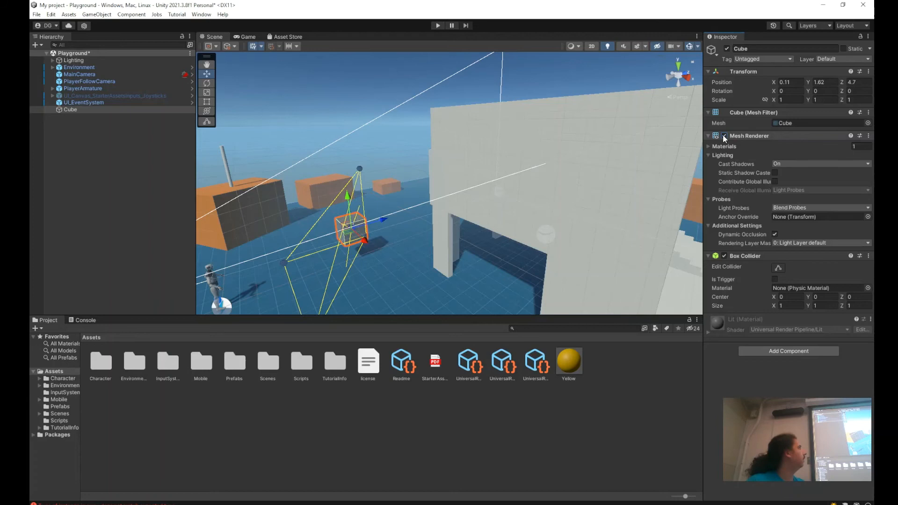
{"action": "left_click", "coordinate": [796, 121]}
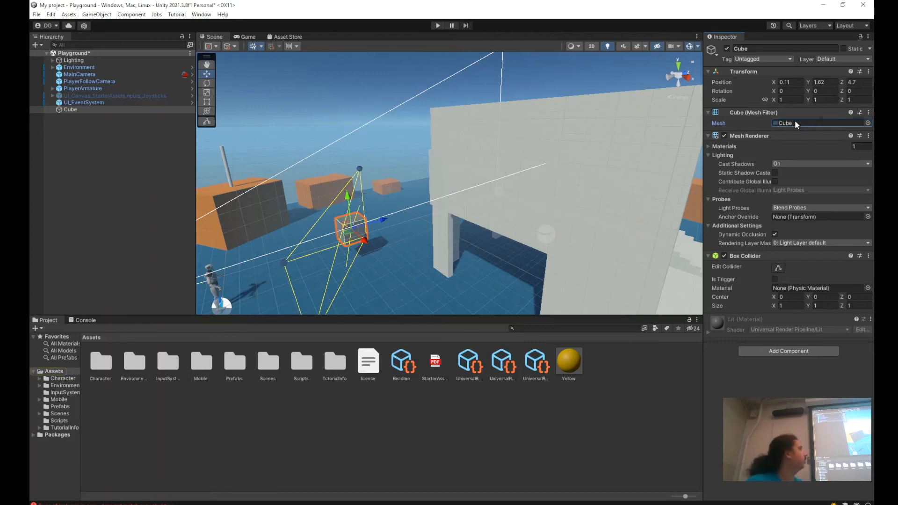
Assign the Yellow material to Element 0 of the cube's Mesh Renderer materials.
{"action": "left_click", "coordinate": [709, 147]}
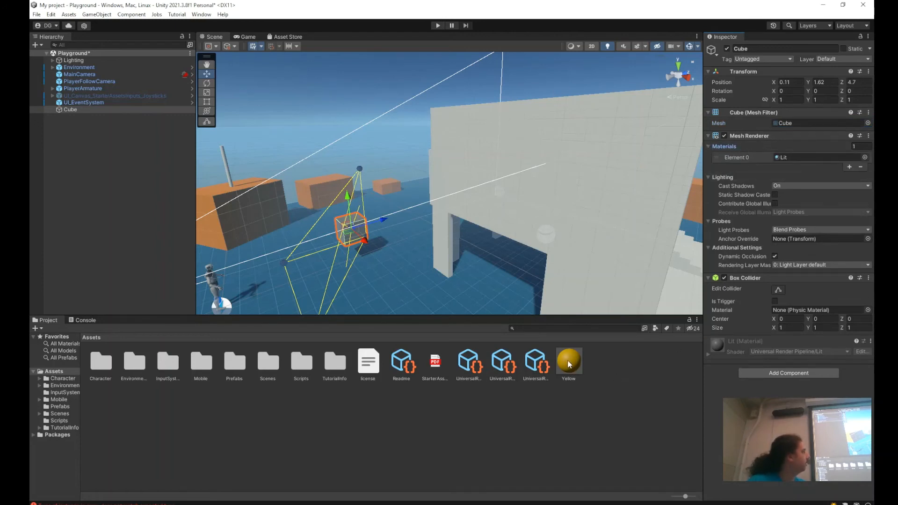
{"action": "left_click_drag", "start_coordinate": [567, 360], "coordinate": [790, 155]}
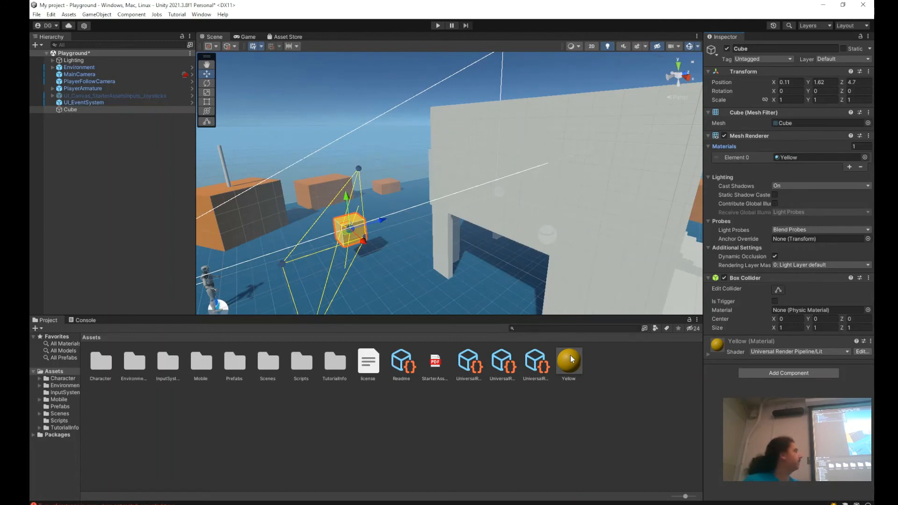
{"action": "left_click_drag", "start_coordinate": [570, 359], "coordinate": [568, 457]}
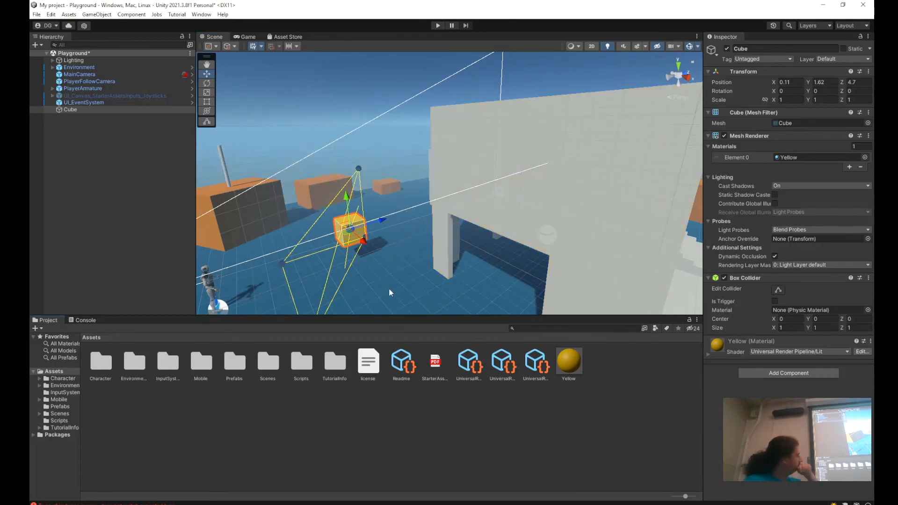
{"action": "scroll", "coordinate": [388, 272], "scroll_direction": "down", "scroll_amount": 3}
{"action": "scroll", "coordinate": [389, 274], "scroll_direction": "up", "scroll_amount": 5}
{"action": "scroll", "coordinate": [390, 274], "scroll_direction": "down", "scroll_amount": 2}
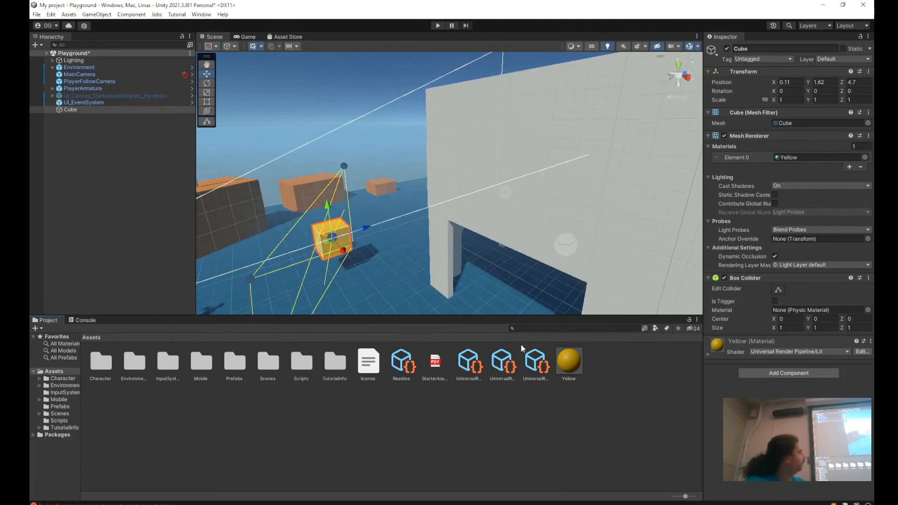
Select the yellow cube in the scene and add a new script component named Coin to it.
{"action": "left_click", "coordinate": [609, 423]}
{"action": "left_click", "coordinate": [322, 235]}
{"action": "left_click", "coordinate": [749, 376]}
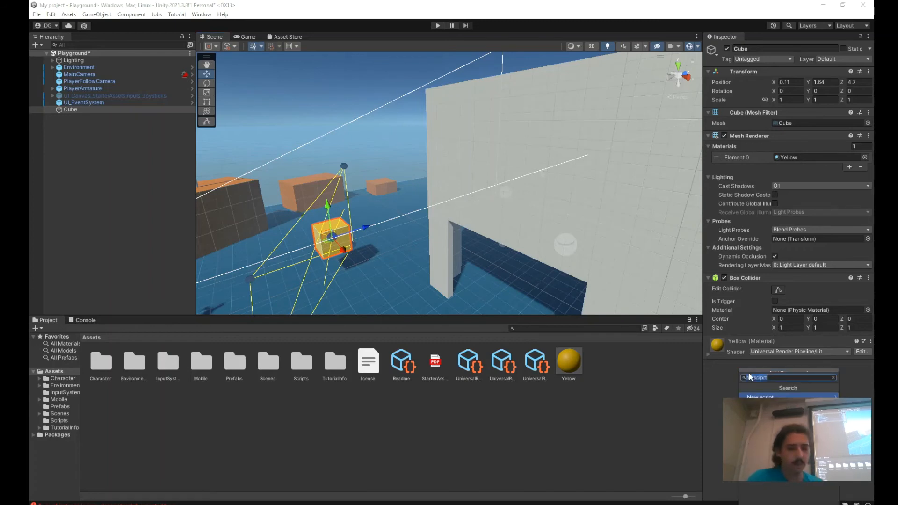
{"action": "type", "text": "cn"}
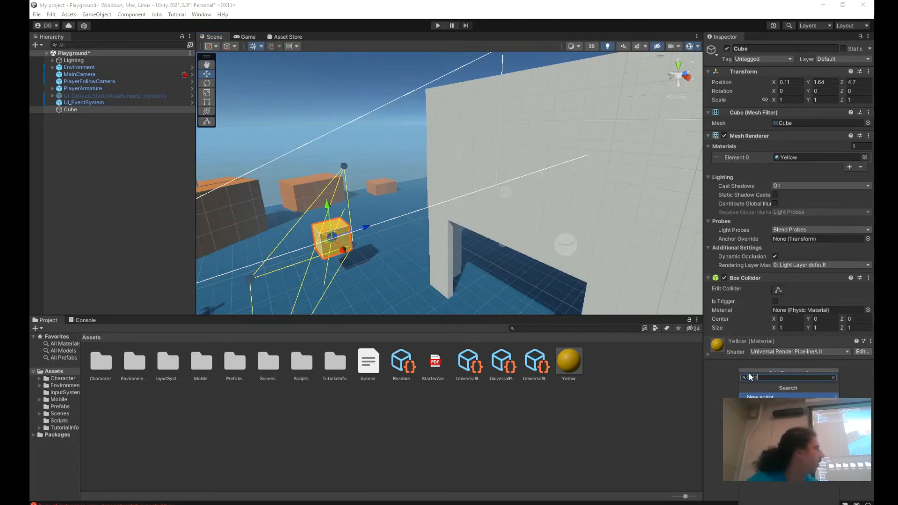
{"action": "left_click", "coordinate": [793, 397]}
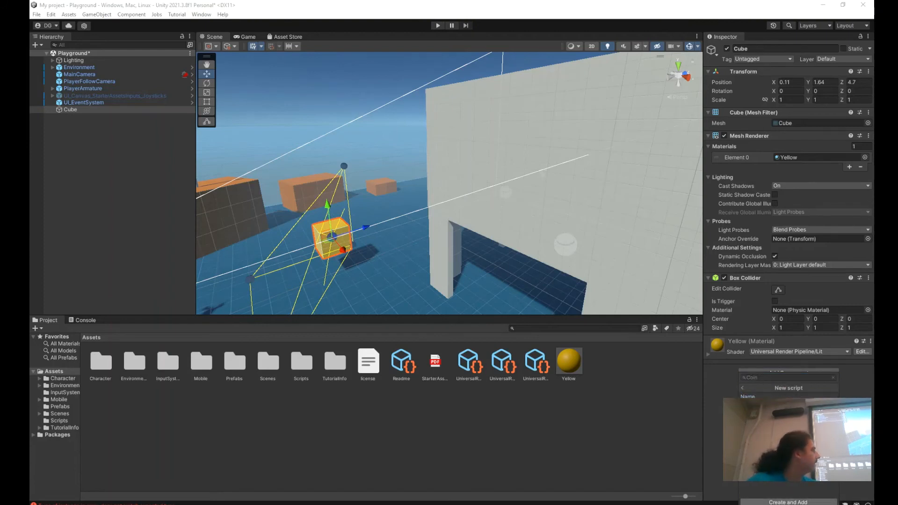
{"action": "left_click", "coordinate": [793, 501]}
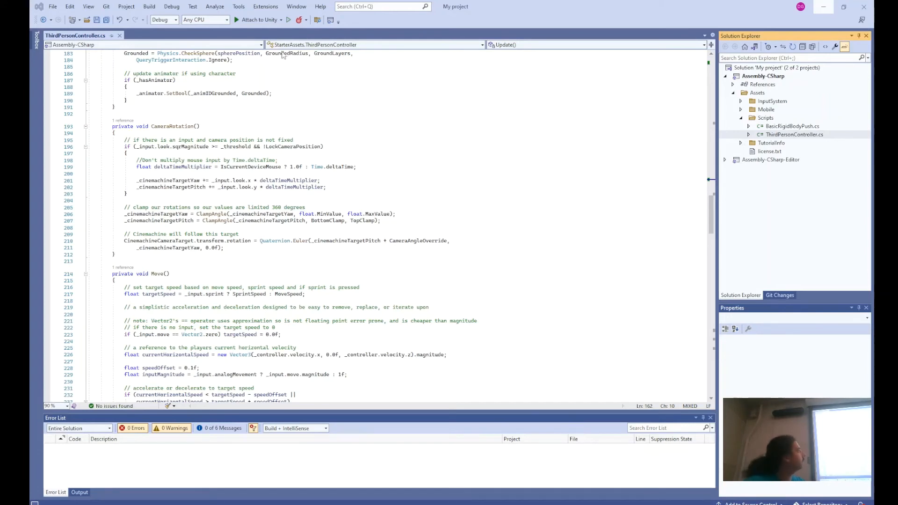
Return to Unity and open the Coin script from the Assets folder in Visual Studio.
{"action": "left_click", "coordinate": [821, 7]}
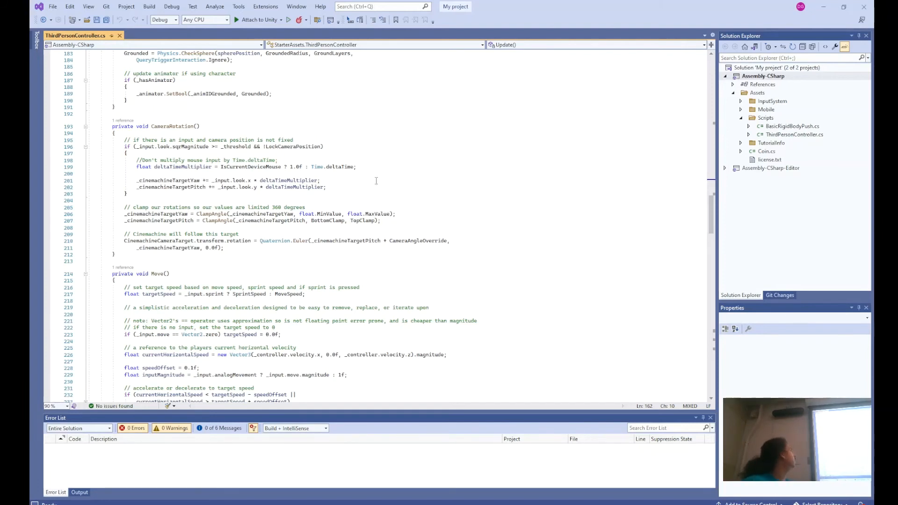
{"action": "scroll", "coordinate": [229, 147], "scroll_direction": "up", "scroll_amount": 2}
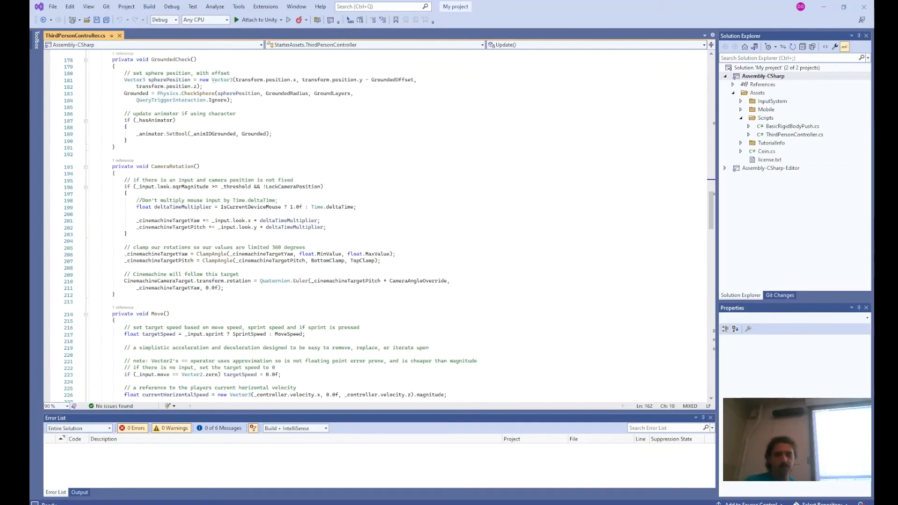
{"action": "key", "text": "alt+Tab"}
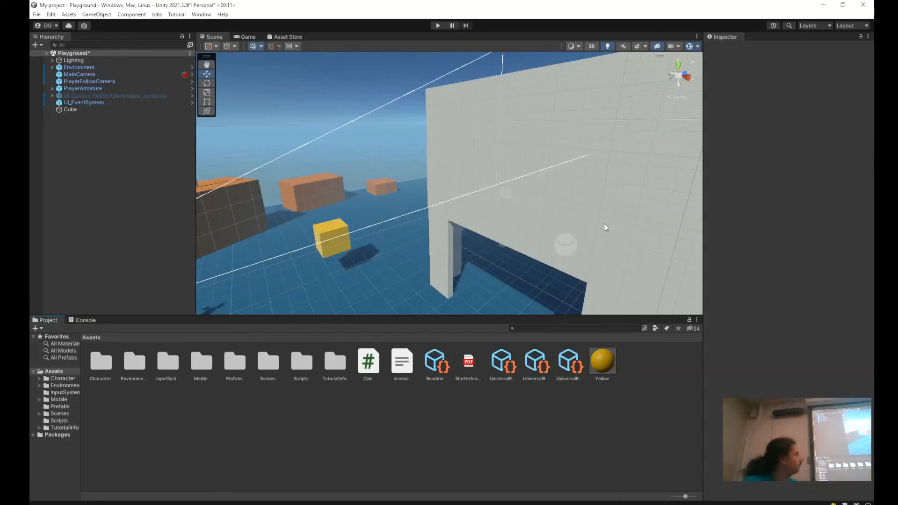
{"action": "left_click", "coordinate": [69, 110]}
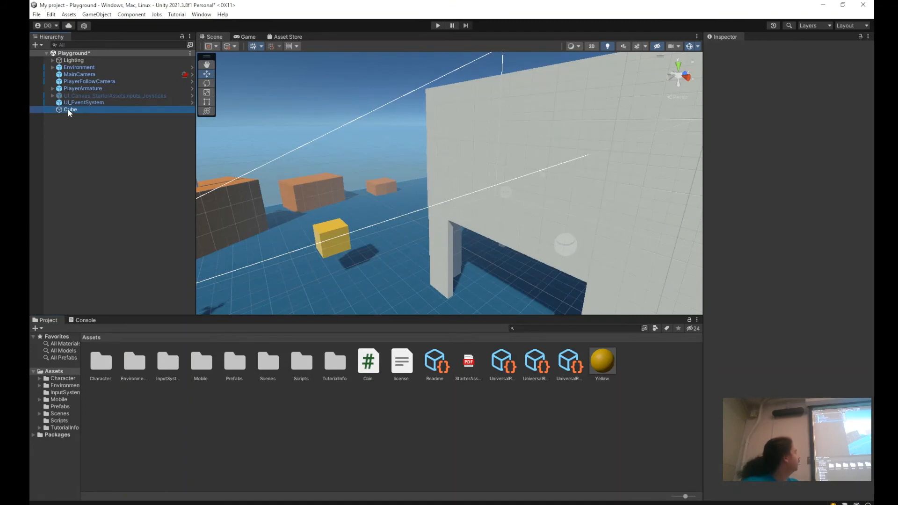
{"action": "left_click", "coordinate": [367, 256]}
{"action": "left_click", "coordinate": [368, 363]}
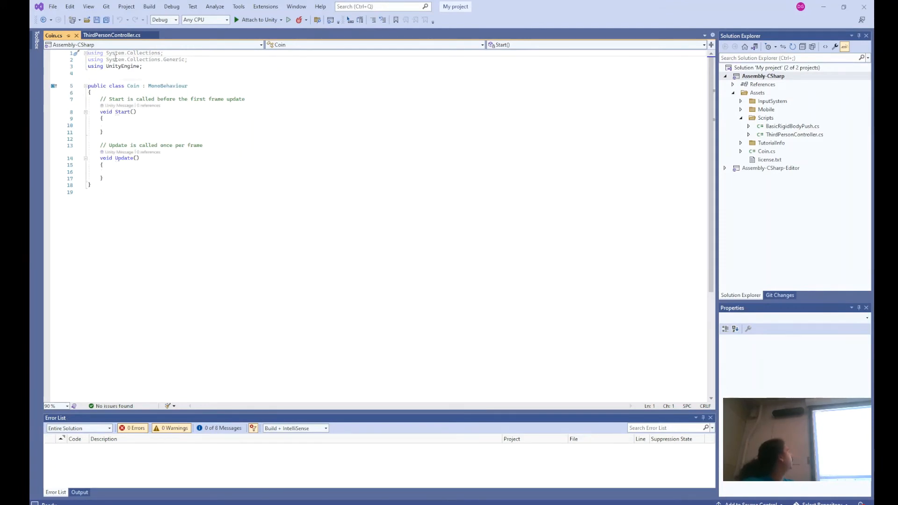
Delete the default Start and Update methods with their comments from the Coin class.
{"action": "mouse_move", "coordinate": [94, 56]}
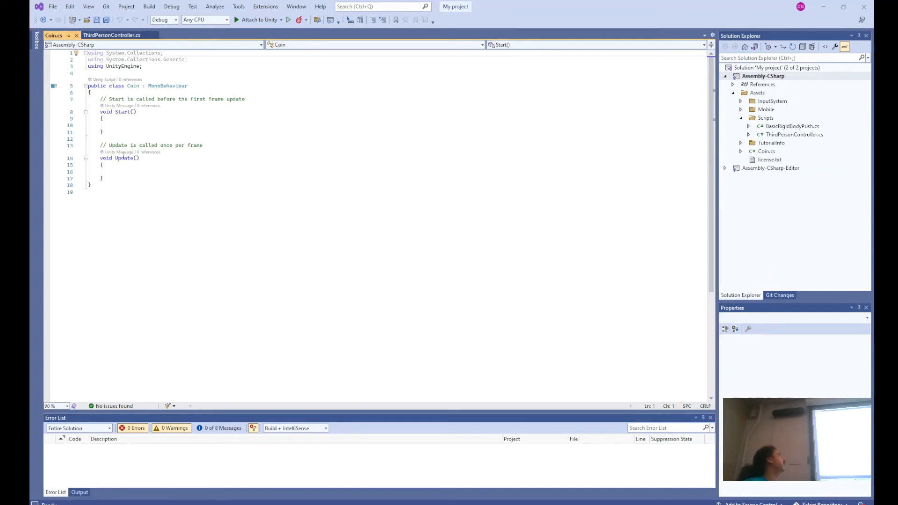
{"action": "left_click_drag", "start_coordinate": [112, 173], "coordinate": [96, 100]}
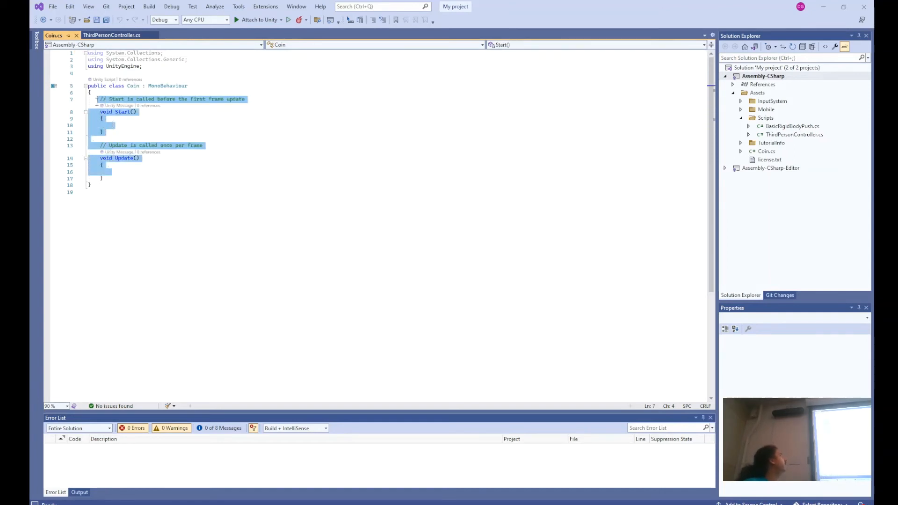
{"action": "left_click", "coordinate": [107, 178]}
{"action": "left_click_drag", "start_coordinate": [106, 178], "coordinate": [100, 101]}
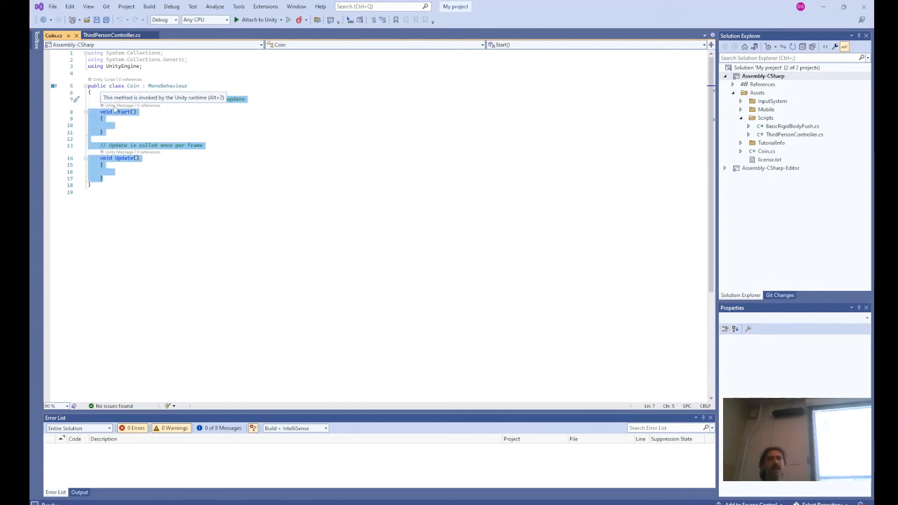
{"action": "key", "text": "Delete"}
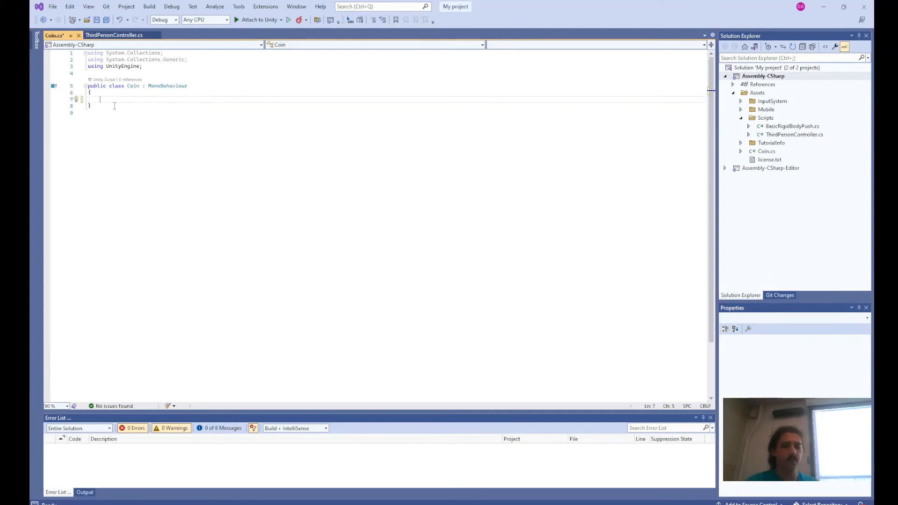
Add a private OnCollisionEnter(Collision collision) method to the Coin class.
{"action": "type", "text": "On"}
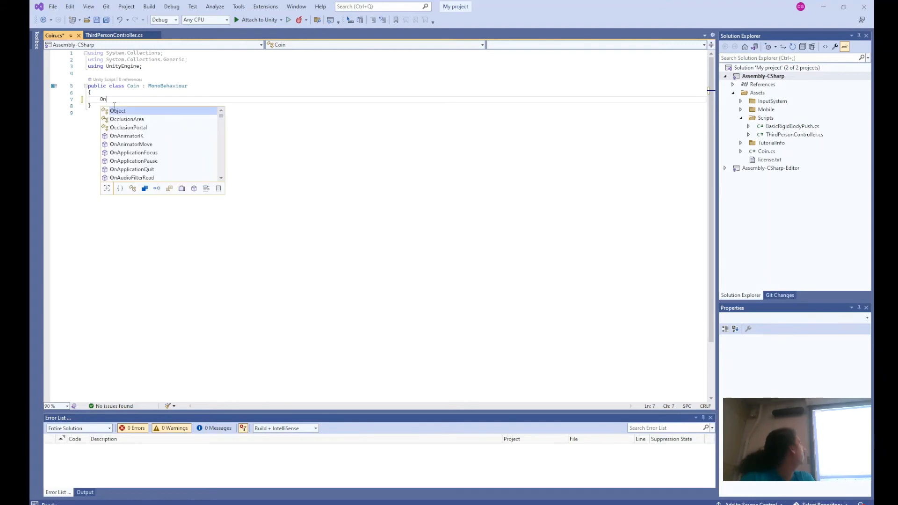
{"action": "type", "text": "Collision"}
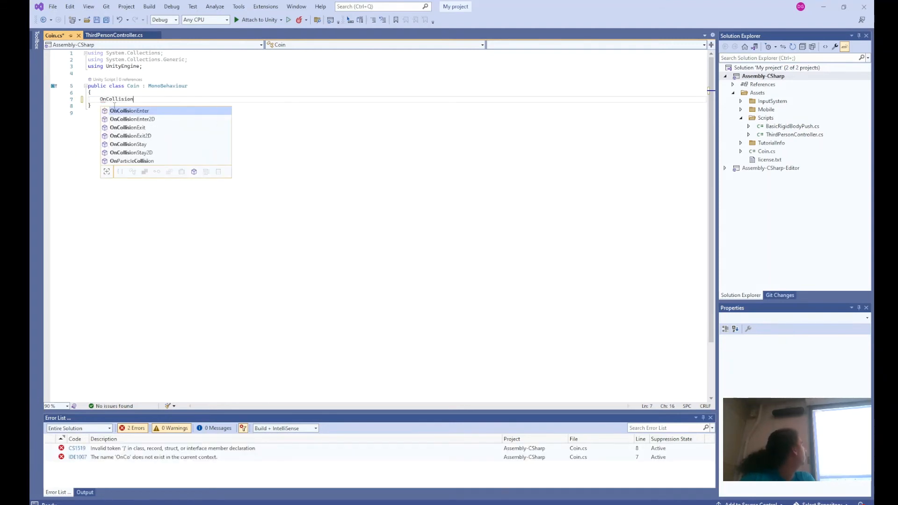
{"action": "type", "text": "Enter"}
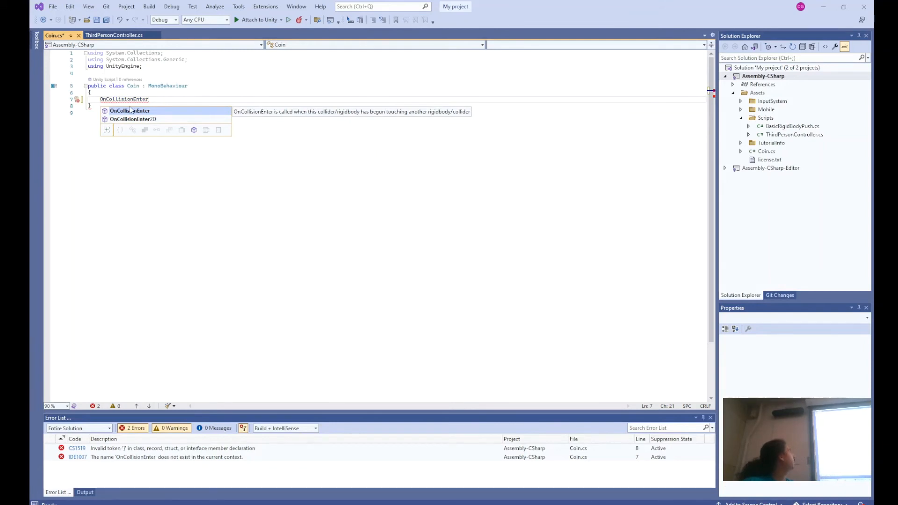
{"action": "double_click", "coordinate": [125, 112]}
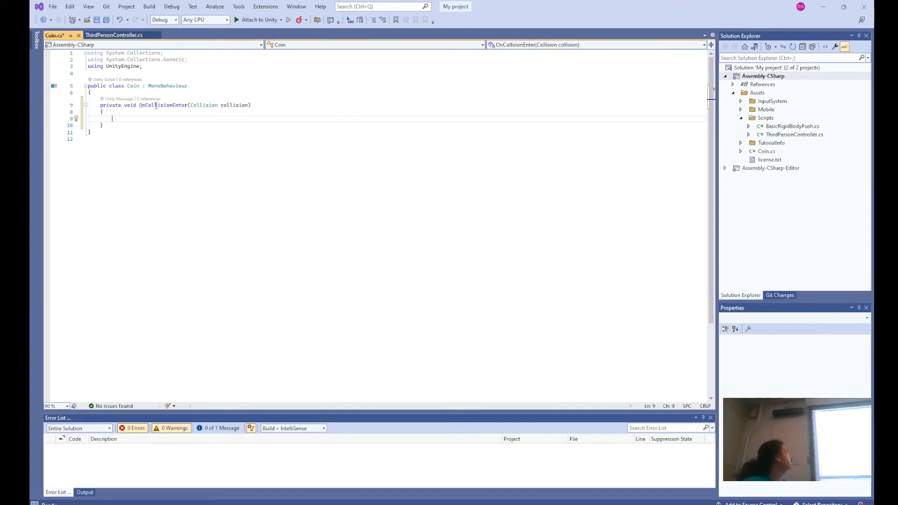
Write Destroy(this.gameObject); in the OnCollisionEnter method and save the Coin script.
{"action": "mouse_move", "coordinate": [156, 105]}
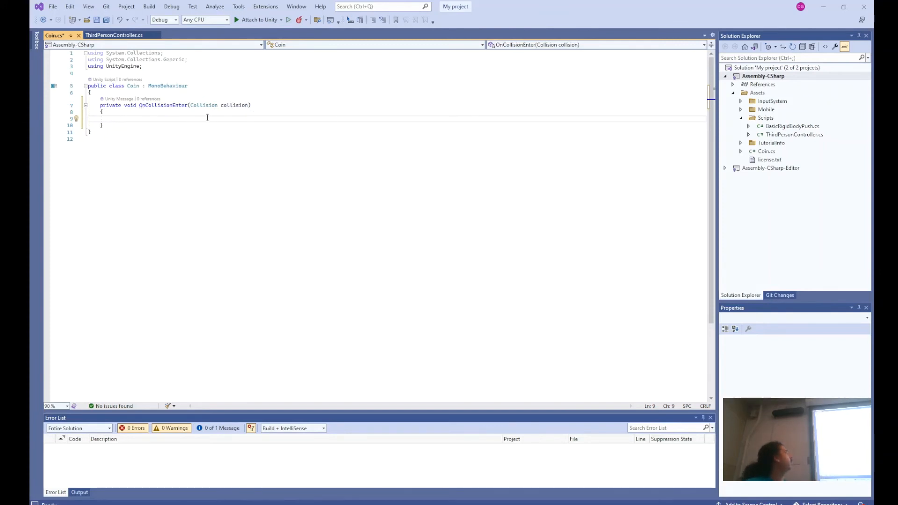
{"action": "type", "text": "D"}
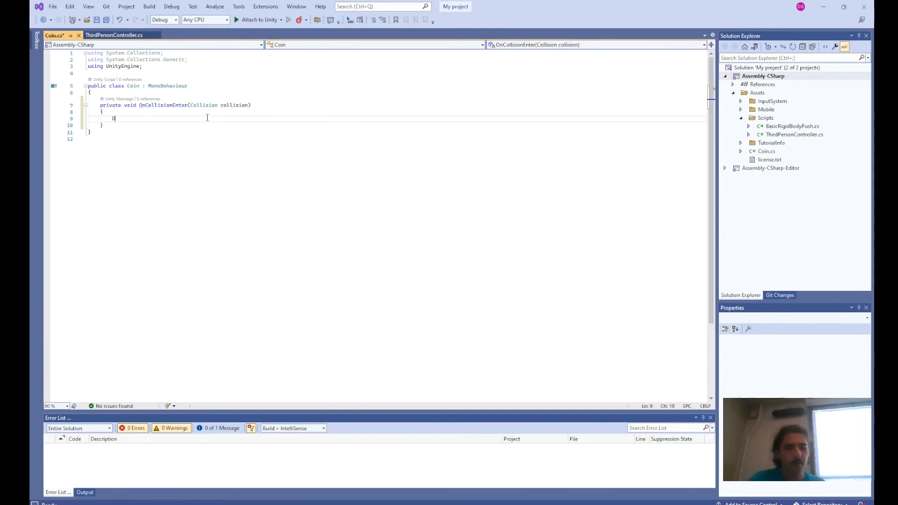
{"action": "type", "text": "estro"}
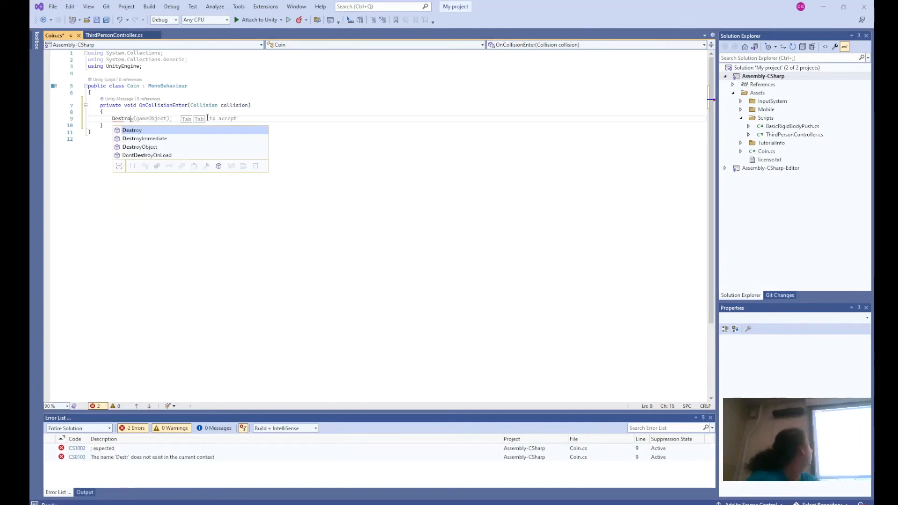
{"action": "type", "text": "y(this);"}
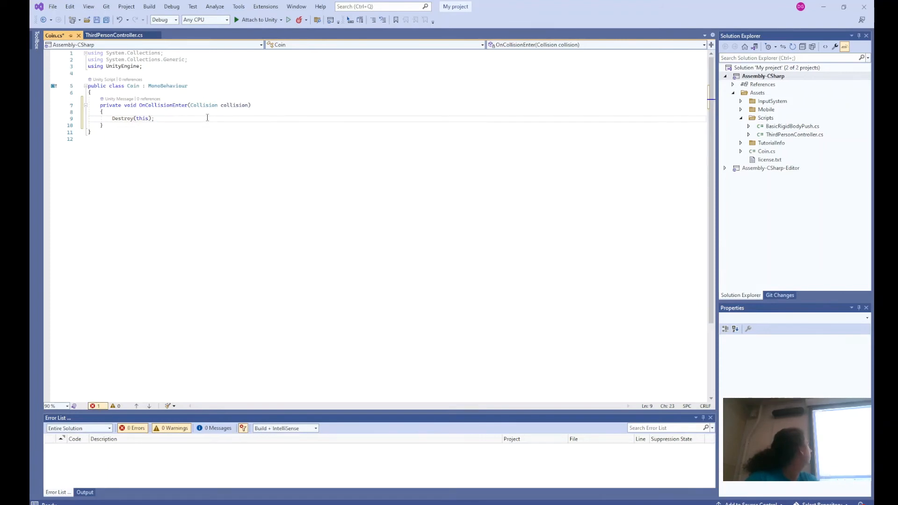
{"action": "key", "text": "Left"}
{"action": "key", "text": "Left"}
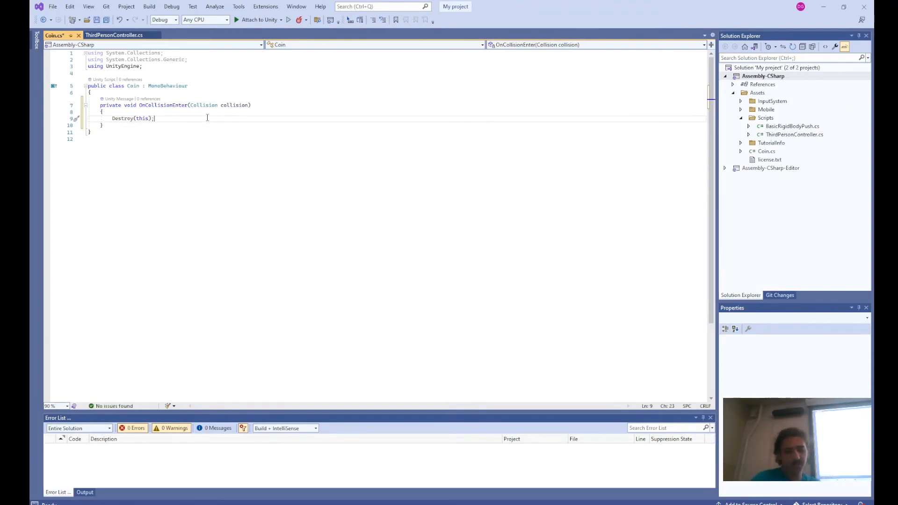
{"action": "type", "text": ".game"}
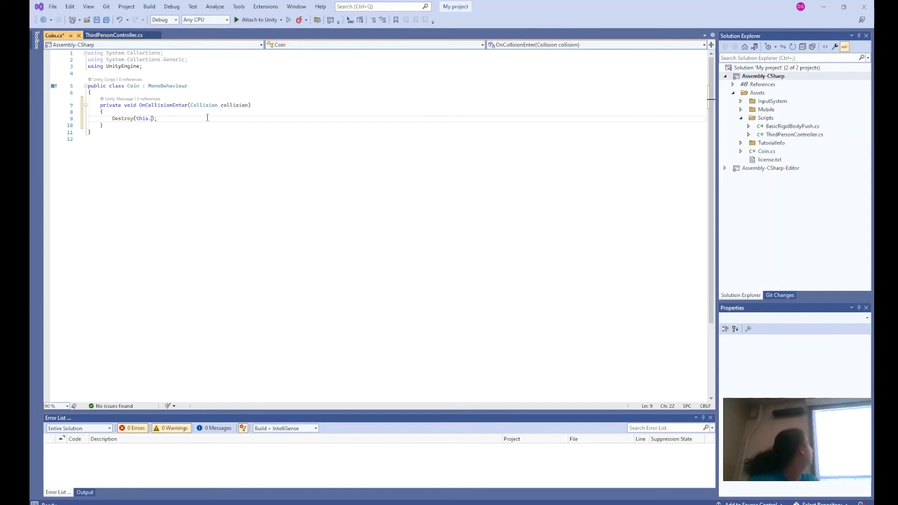
{"action": "type", "text": "Object"}
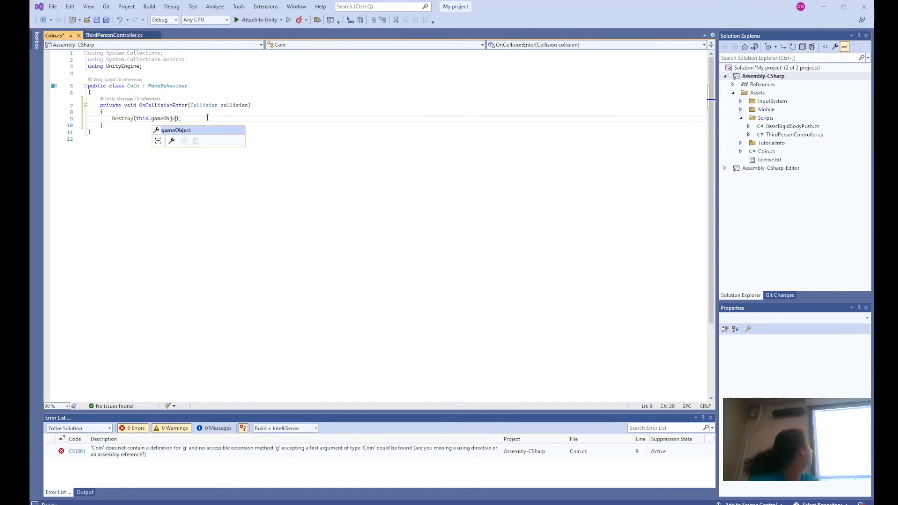
{"action": "key", "text": "ctrl+s"}
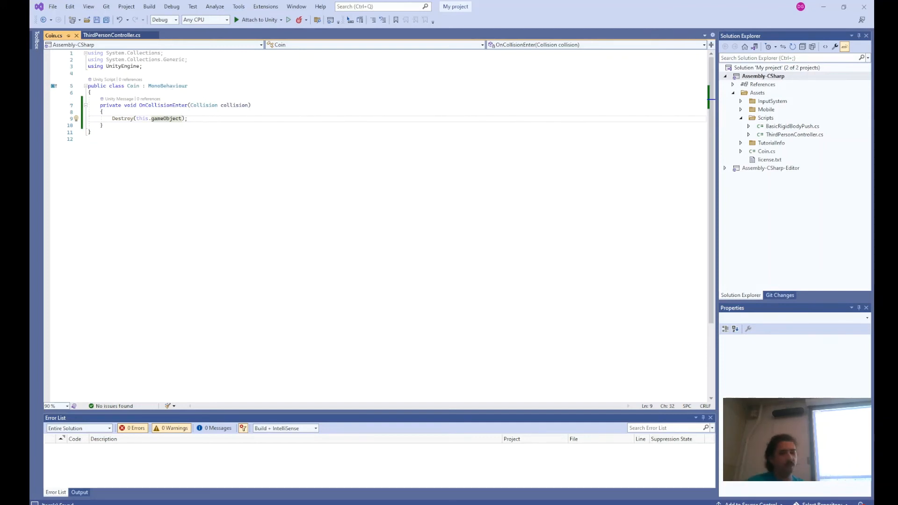
Switch to Unity and select the yellow cube to check its Coin script component against the code.
{"action": "key", "text": "alt+Tab"}
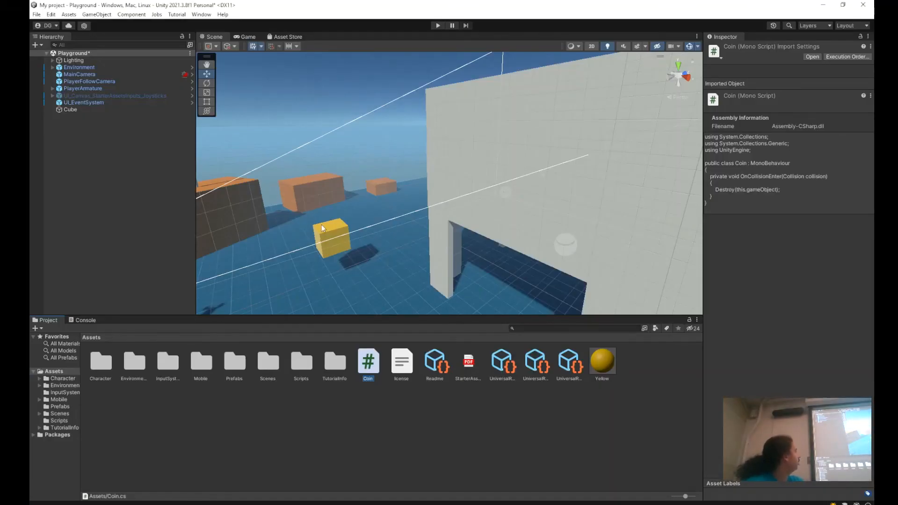
{"action": "left_click", "coordinate": [334, 247]}
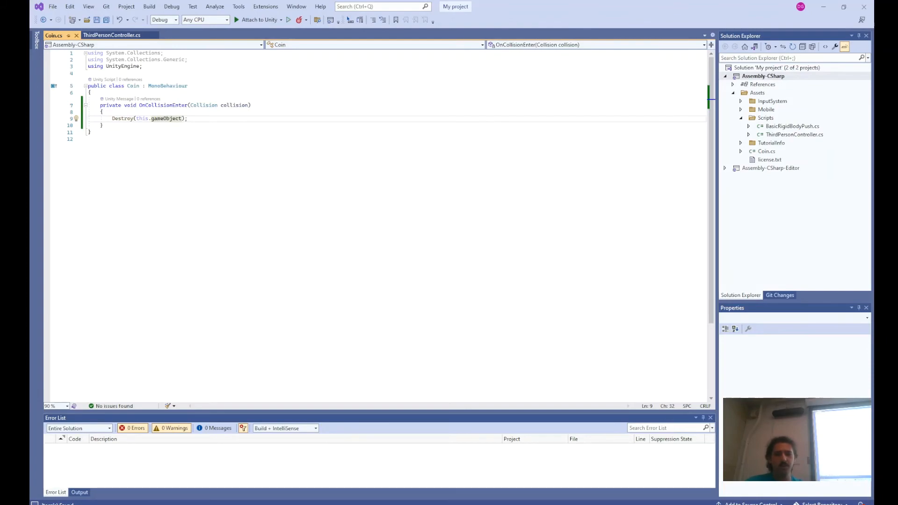
{"action": "key", "text": "alt+Tab"}
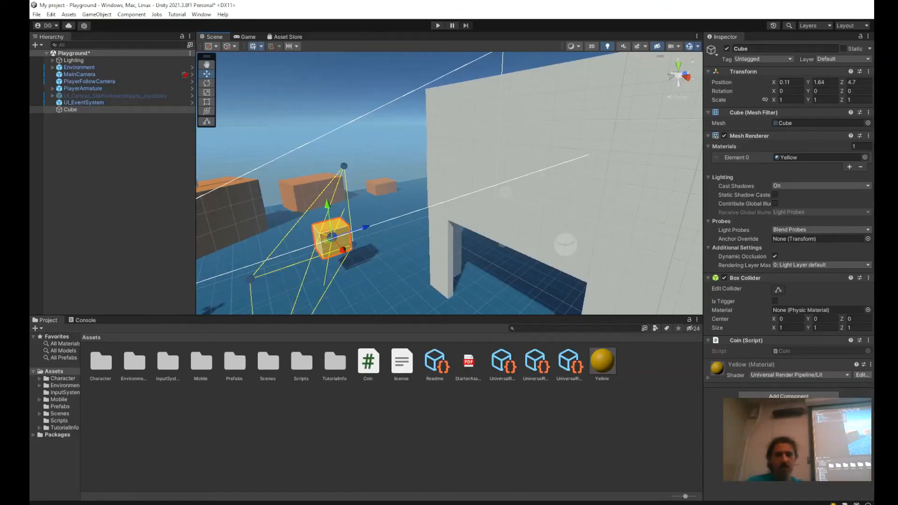
{"action": "key", "text": "alt+Tab"}
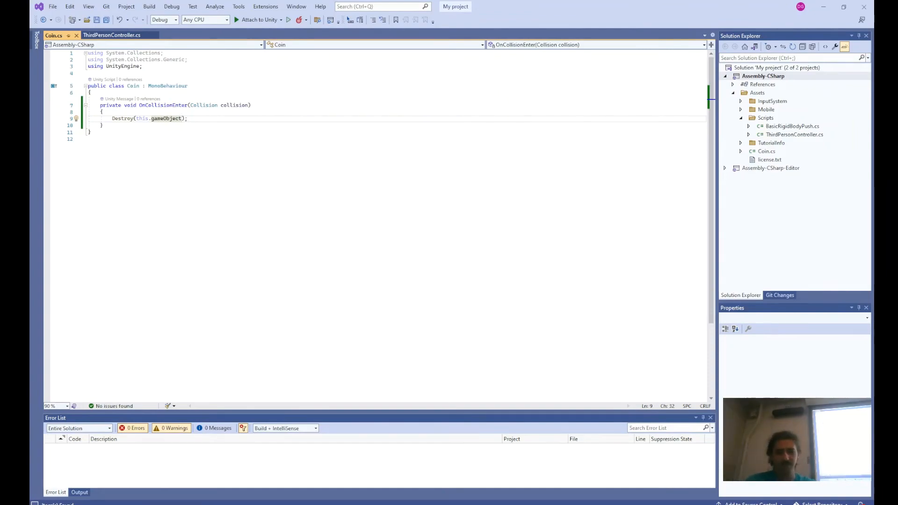
Switch to Unity and play-test the scene by running and jumping the character into the yellow cube, ending with play mode stopped.
{"action": "key", "text": "alt+Tab"}
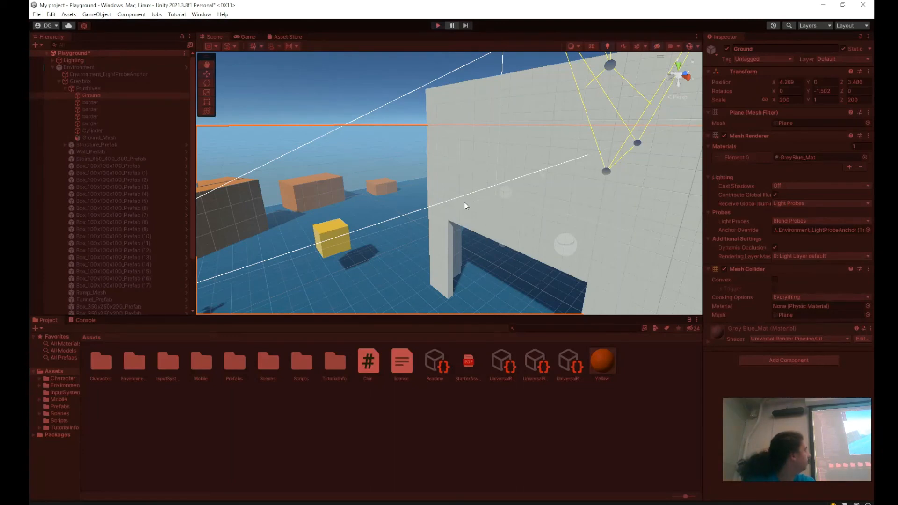
{"action": "key", "text": "w"}
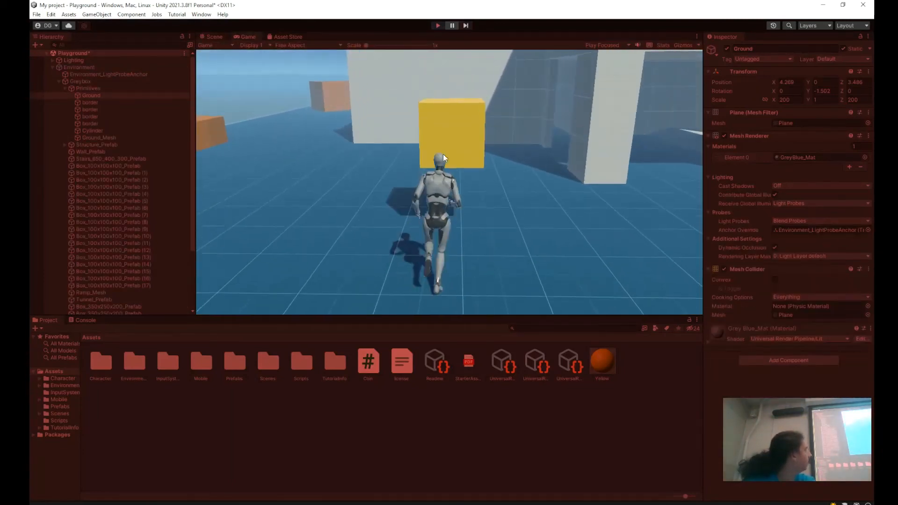
{"action": "key", "text": "d"}
{"action": "key", "text": "d"}
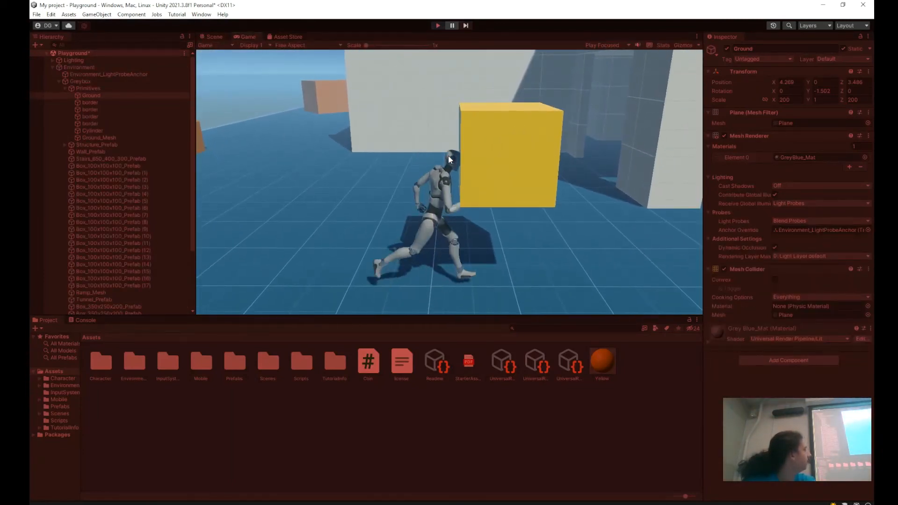
{"action": "key", "text": "s"}
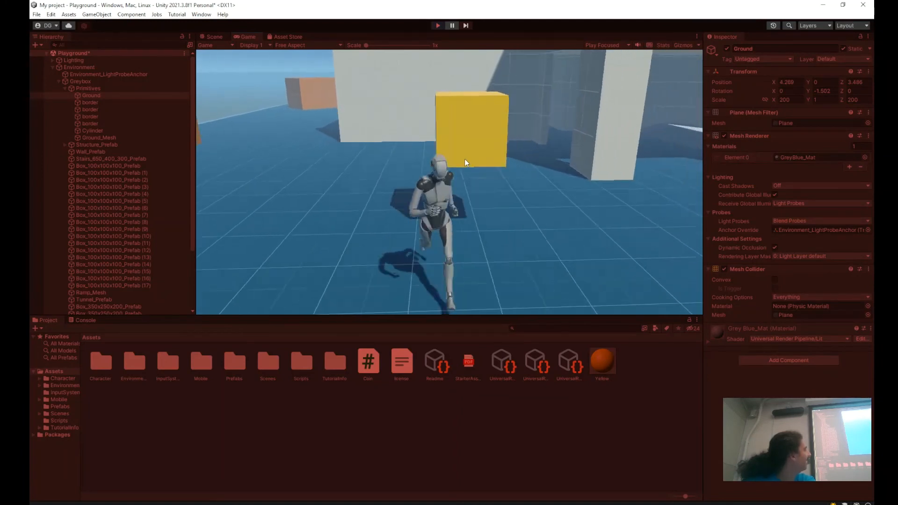
{"action": "key", "text": "d"}
{"action": "key", "text": "a"}
{"action": "key", "text": "w"}
{"action": "key", "text": "s"}
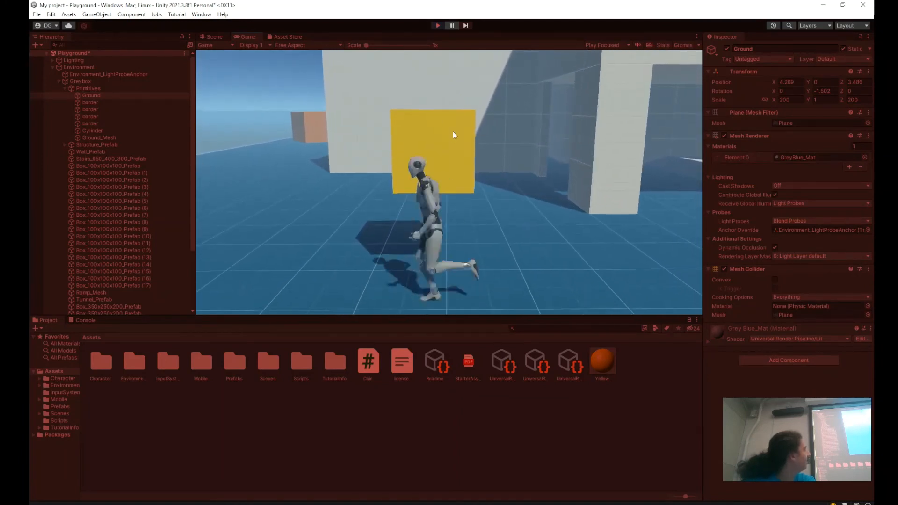
{"action": "key", "text": "w"}
{"action": "key", "text": "space"}
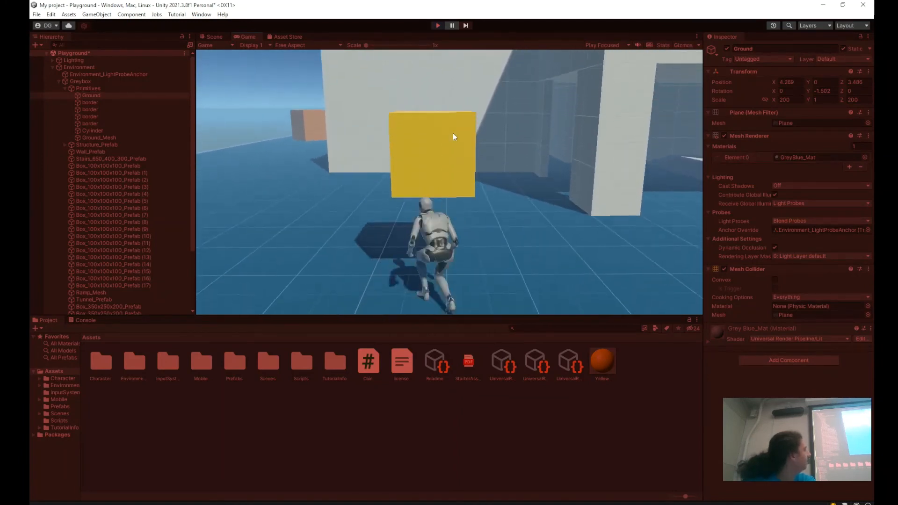
{"action": "key", "text": "s"}
{"action": "left_click", "coordinate": [438, 26]}
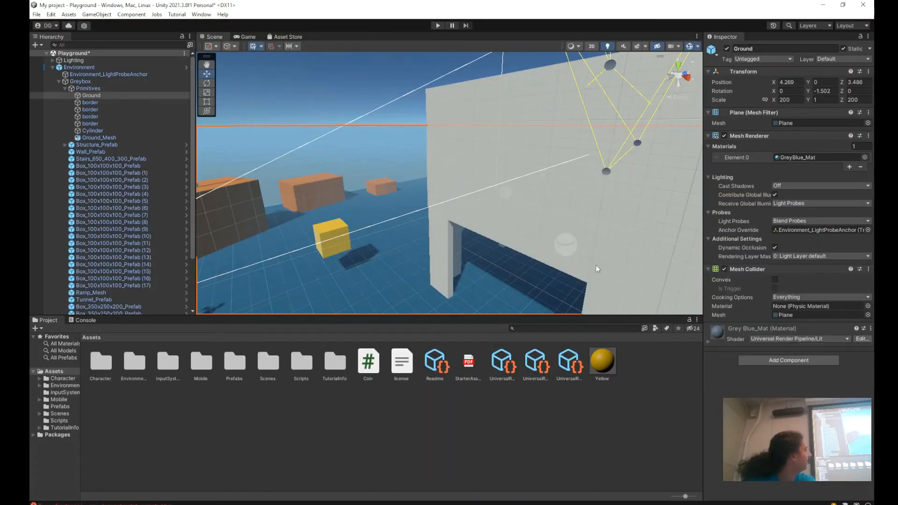
Select the yellow cube in the scene and enable Is Trigger on its Box Collider.
{"action": "left_click", "coordinate": [332, 234]}
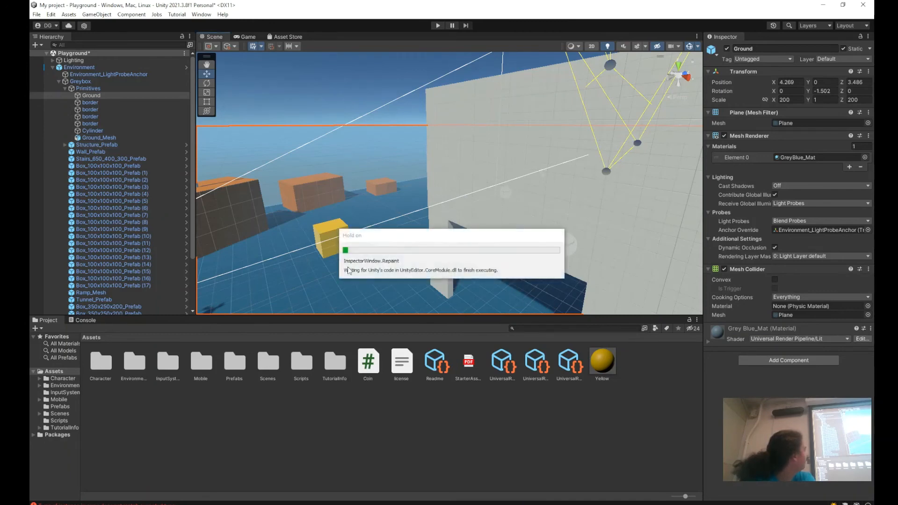
{"action": "left_click", "coordinate": [327, 243]}
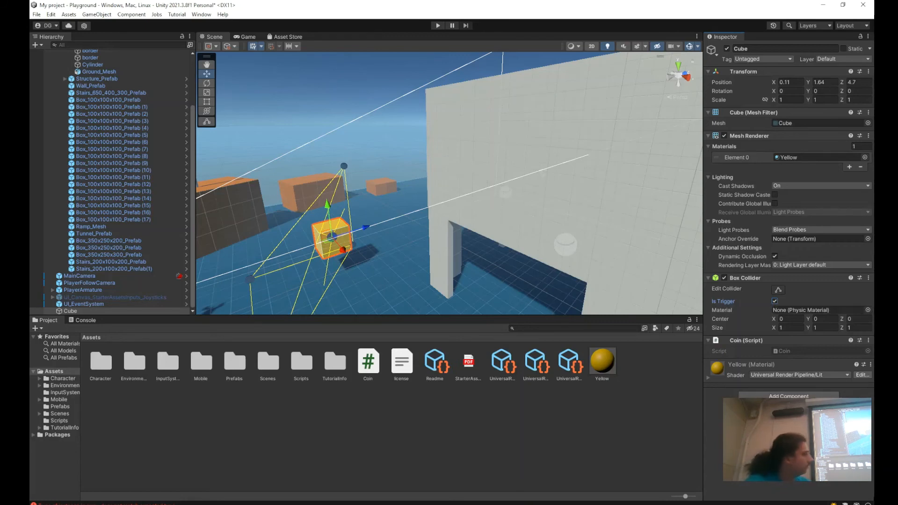
Switch to Visual Studio, add a private OnTriggerEnter(Collider other) method below OnCollisionEnter in the Coin class and save the script.
{"action": "left_click", "coordinate": [429, 504]}
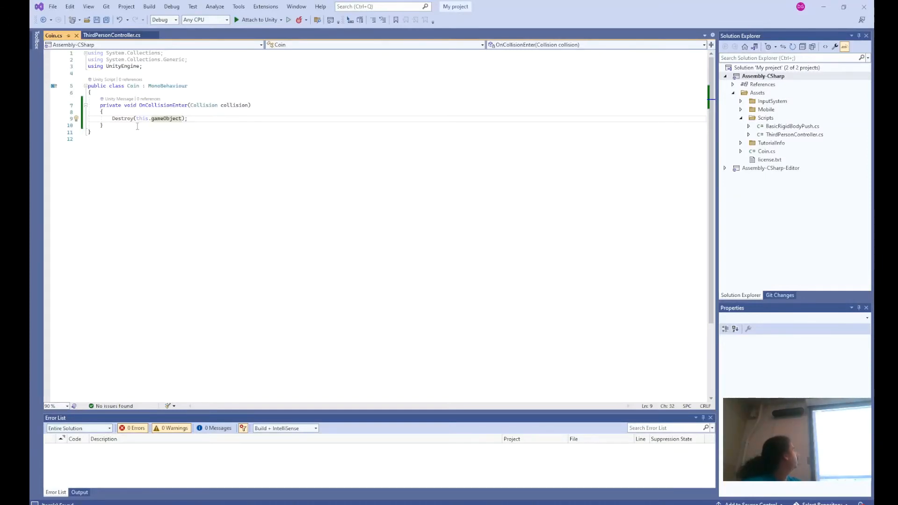
{"action": "left_click", "coordinate": [120, 126]}
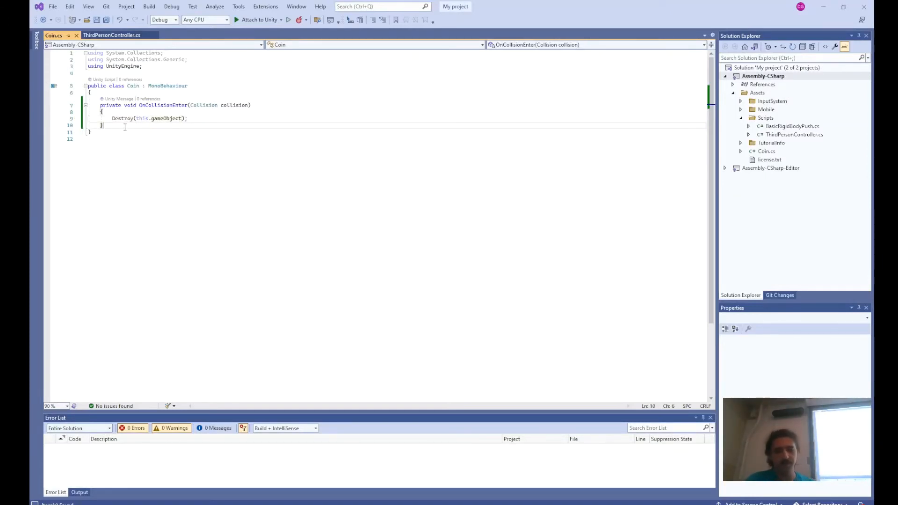
{"action": "key", "text": "Return"}
{"action": "key", "text": "Return"}
{"action": "type", "text": "OnTrigg"}
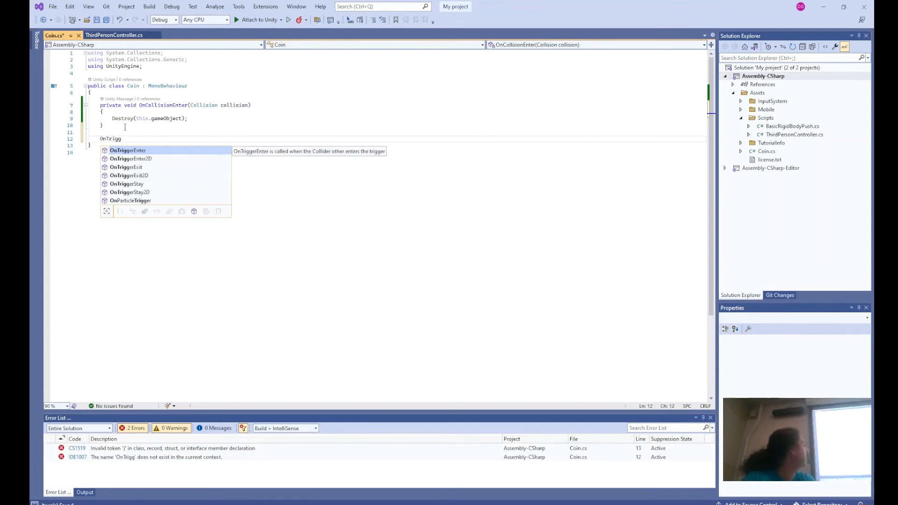
{"action": "key", "text": "Tab"}
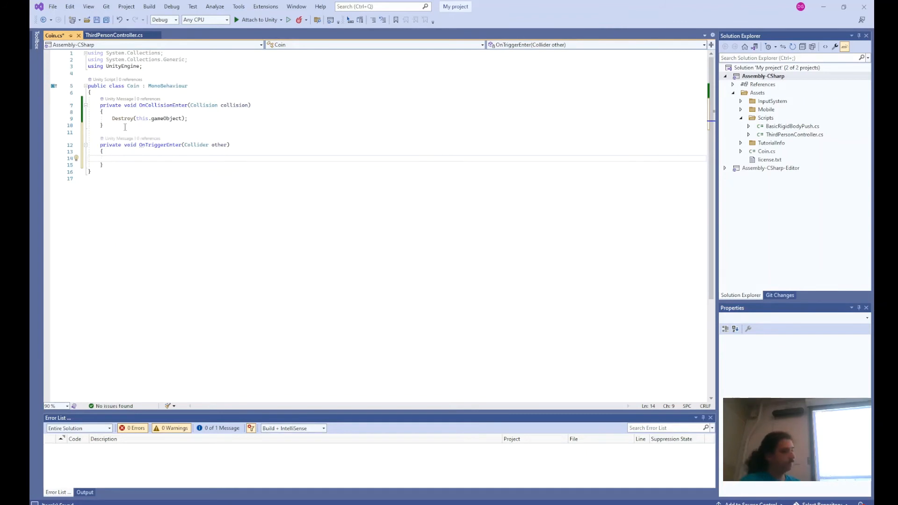
{"action": "key", "text": "ctrl+s"}
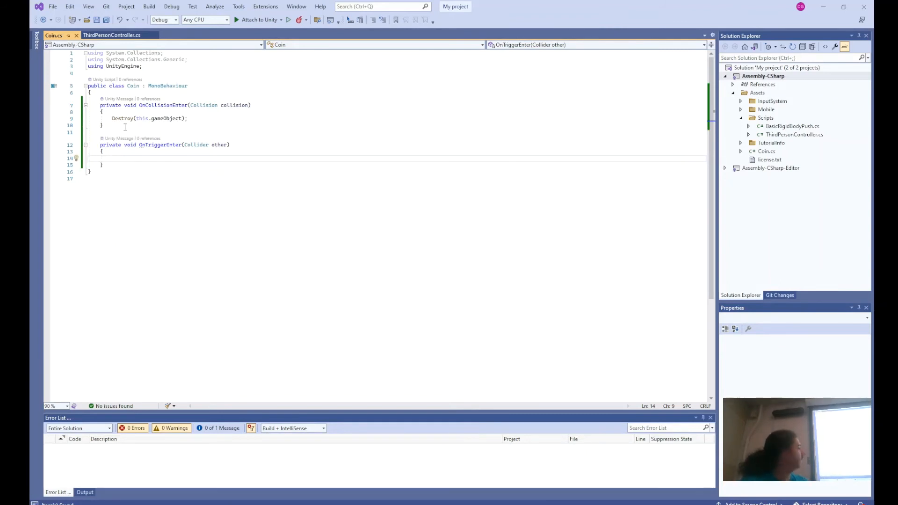
Write Destroy(this.gameObject); in the OnTriggerEnter method and save the Coin script.
{"action": "type", "text": "Dest"}
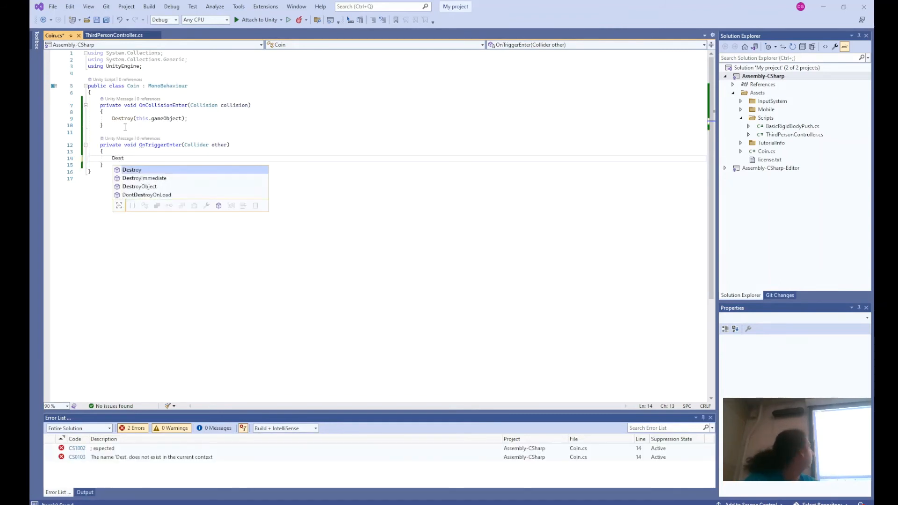
{"action": "type", "text": "roy(this."}
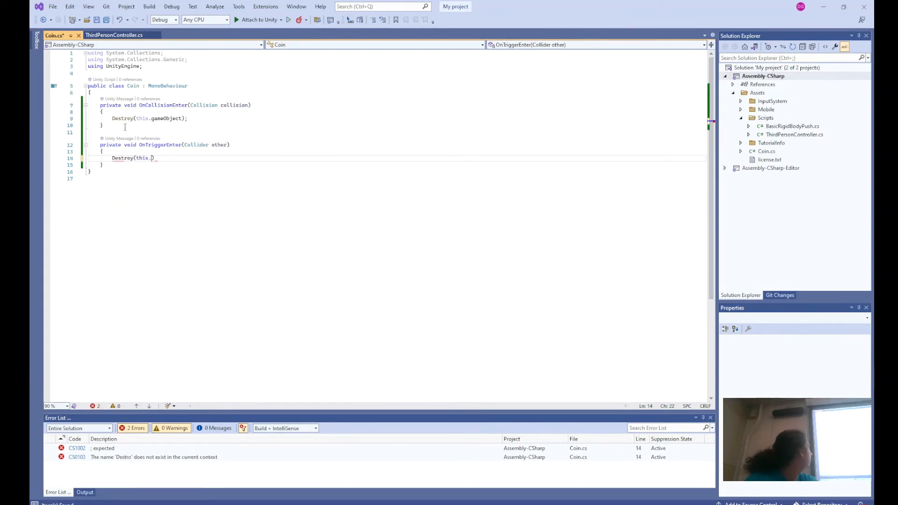
{"action": "type", "text": "gameObject);"}
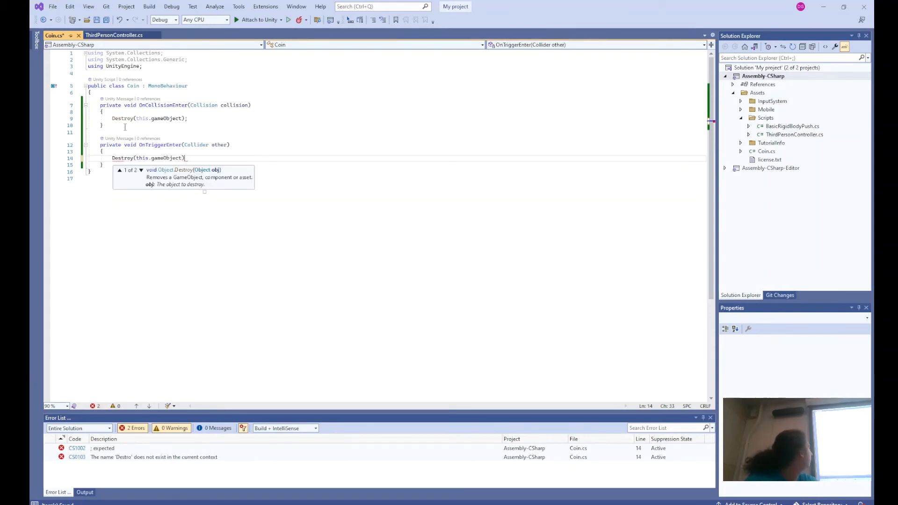
{"action": "key", "text": "ctrl+s"}
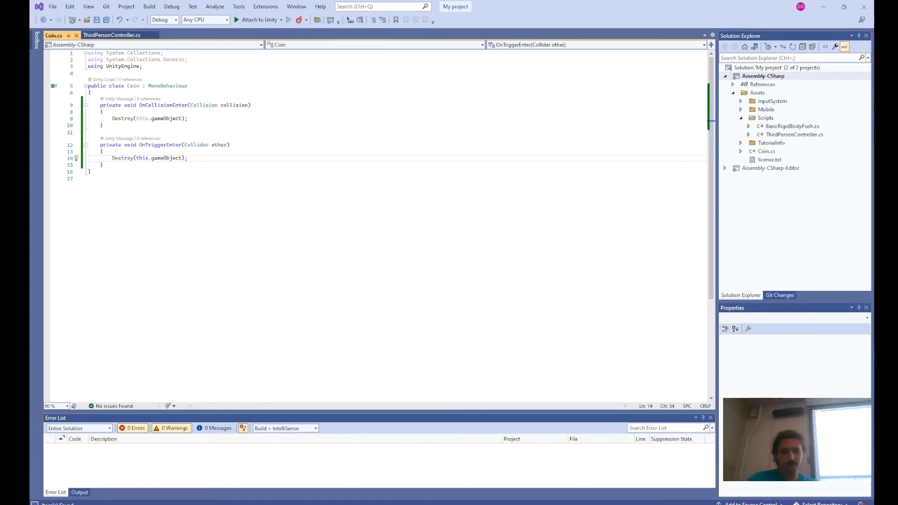
Return to Unity and play-test the trigger by moving and jumping the character through the yellow cube, ending with play mode stopped.
{"action": "key", "text": "alt+Tab"}
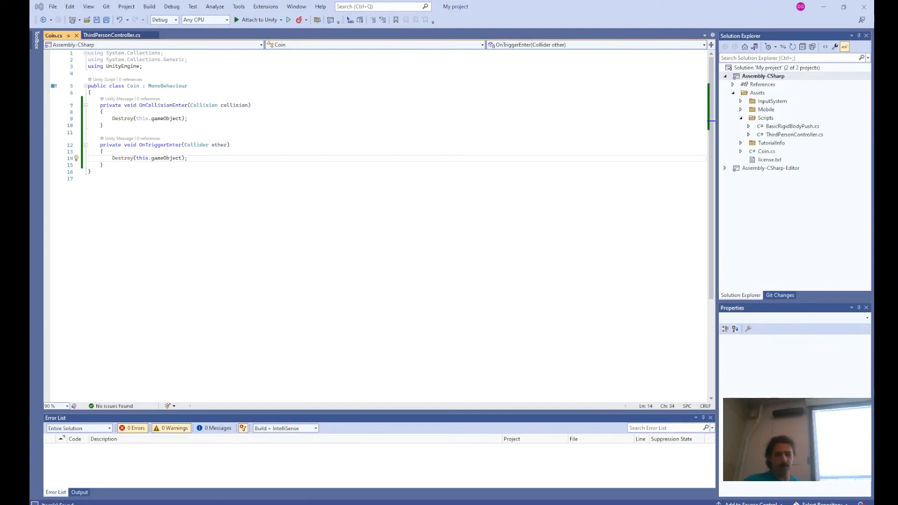
{"action": "left_click", "coordinate": [823, 9]}
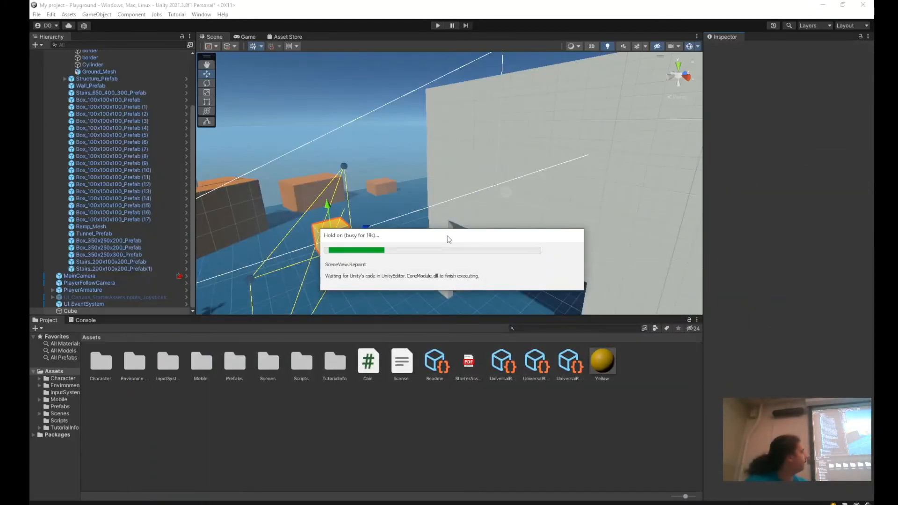
{"action": "left_click_drag", "start_coordinate": [449, 239], "coordinate": [377, 237]}
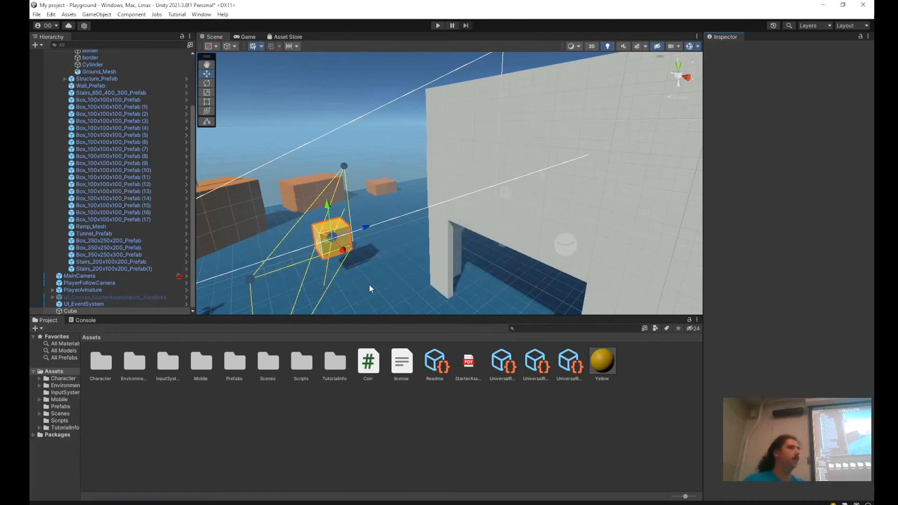
{"action": "left_click", "coordinate": [437, 25]}
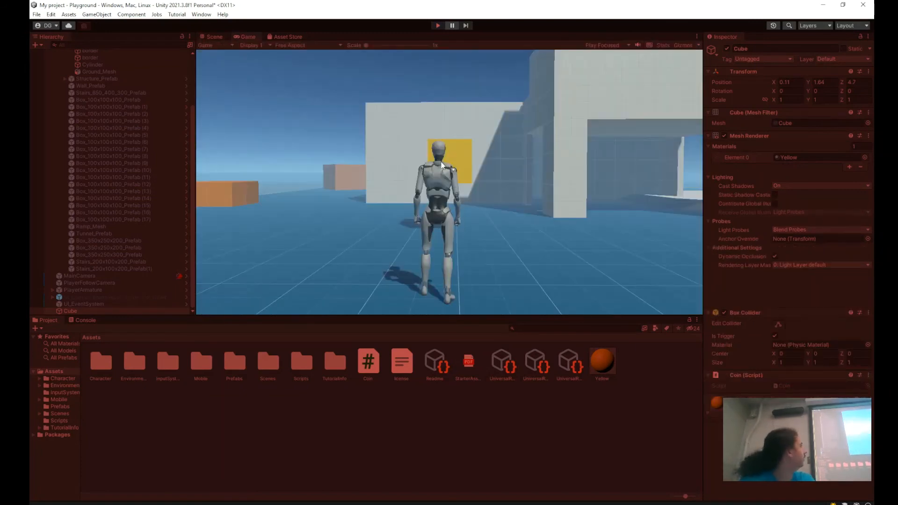
{"action": "key", "text": "w"}
{"action": "key", "text": "space"}
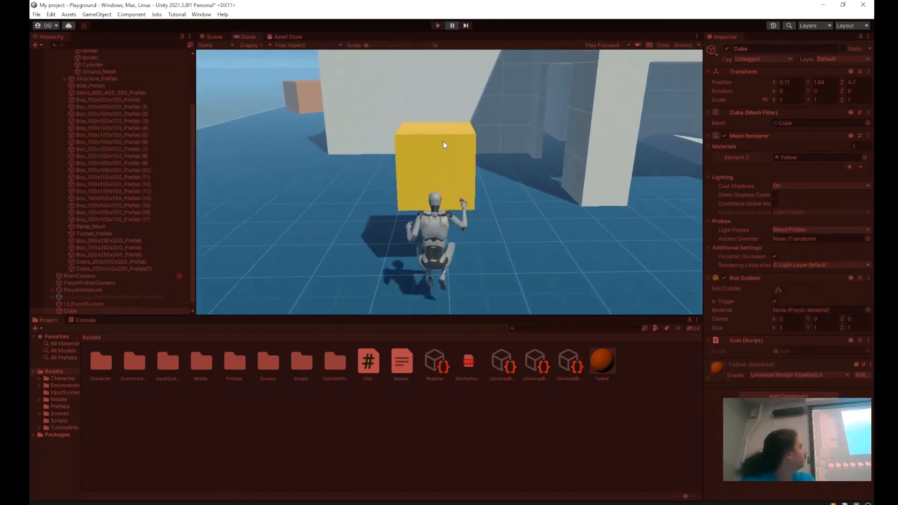
{"action": "key", "text": "w"}
{"action": "key", "text": "s"}
{"action": "key", "text": "w"}
{"action": "key", "text": "space"}
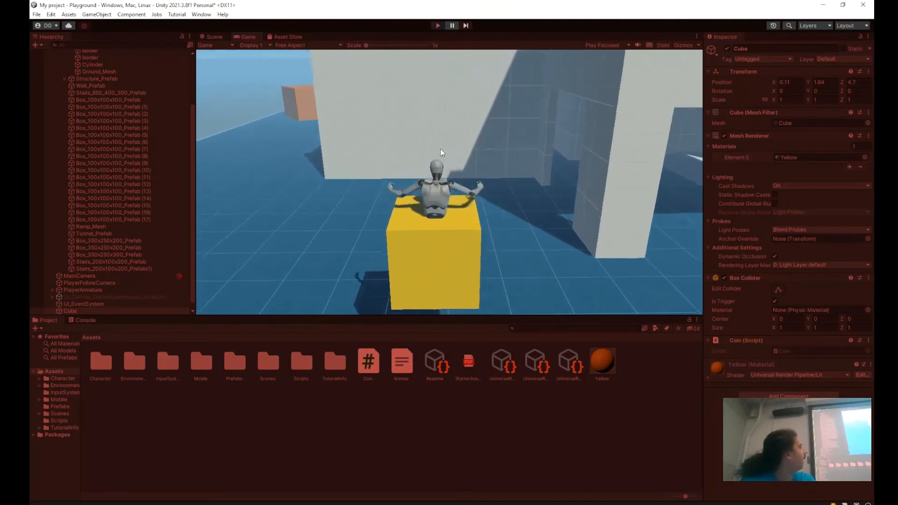
{"action": "key", "text": "space"}
{"action": "key", "text": "s"}
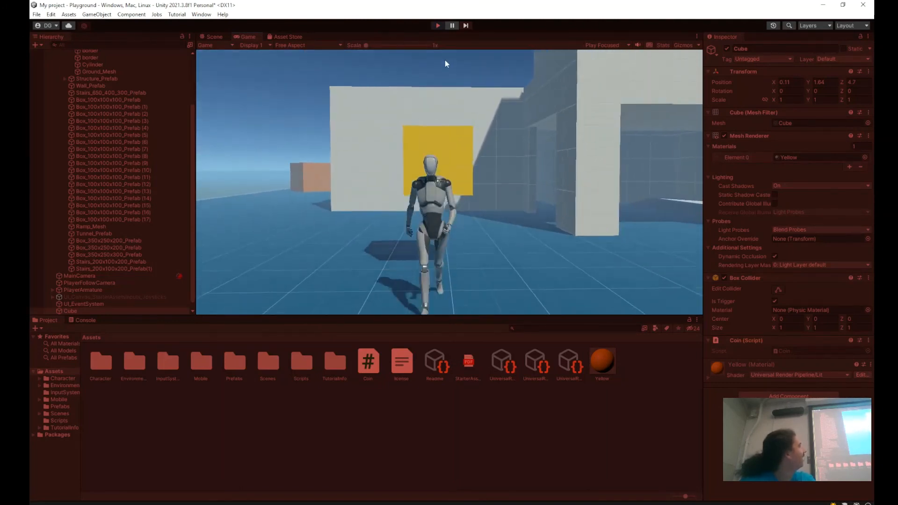
{"action": "left_click", "coordinate": [437, 25]}
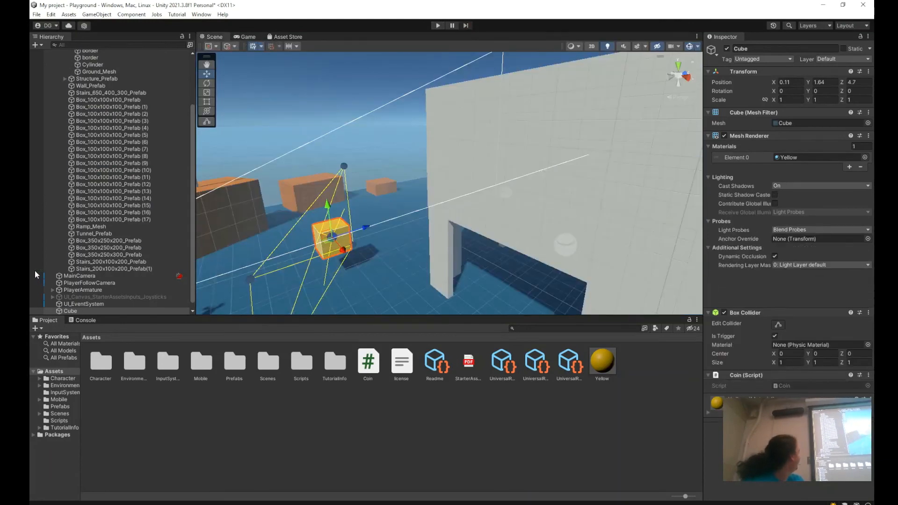
Select PlayerArmature, collapse its three script components and add a Rigidbody component to it.
{"action": "left_click", "coordinate": [71, 290]}
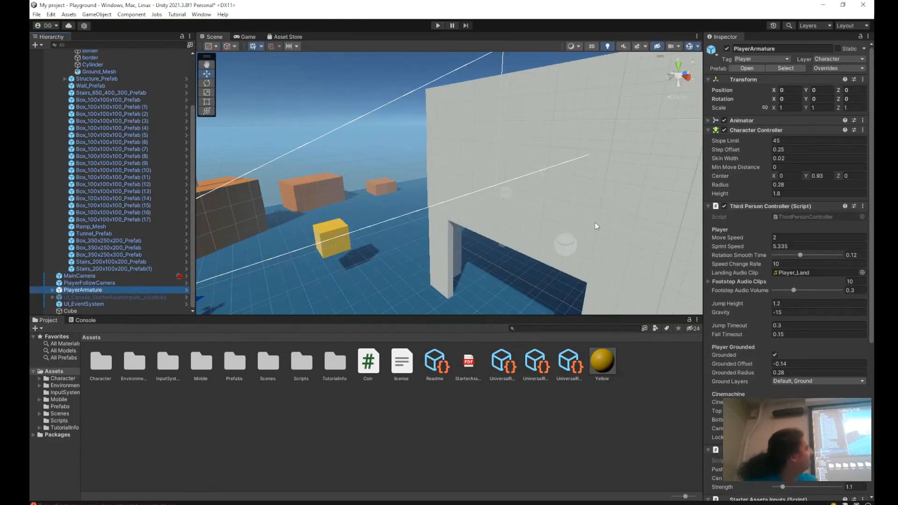
{"action": "scroll", "coordinate": [743, 318], "scroll_direction": "down", "scroll_amount": 8}
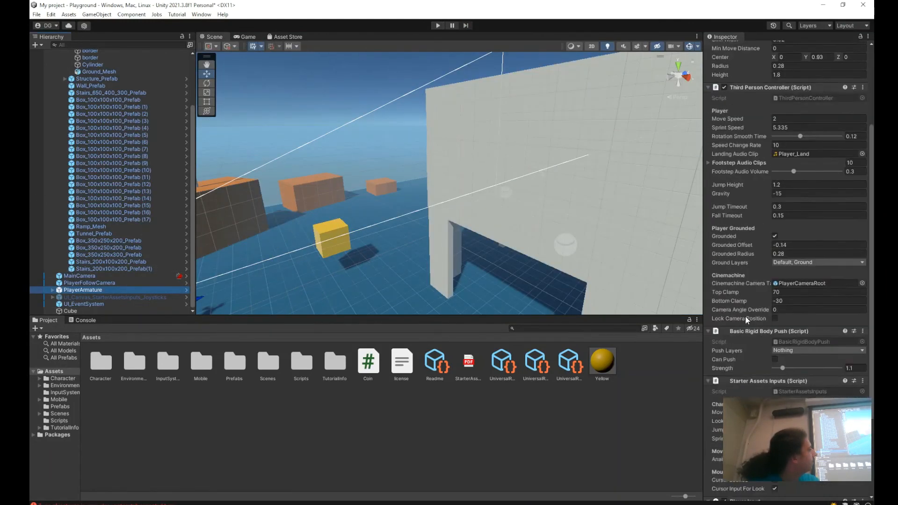
{"action": "scroll", "coordinate": [746, 312], "scroll_direction": "up", "scroll_amount": 8}
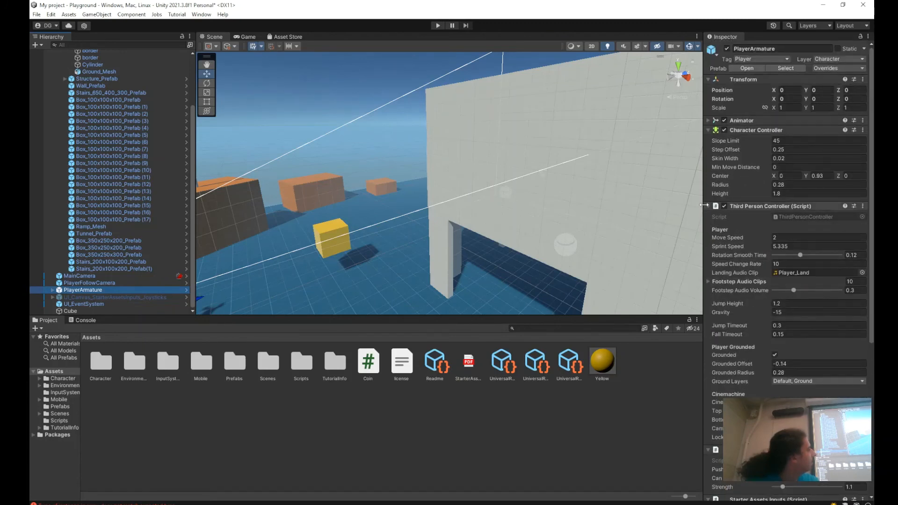
{"action": "left_click", "coordinate": [708, 206]}
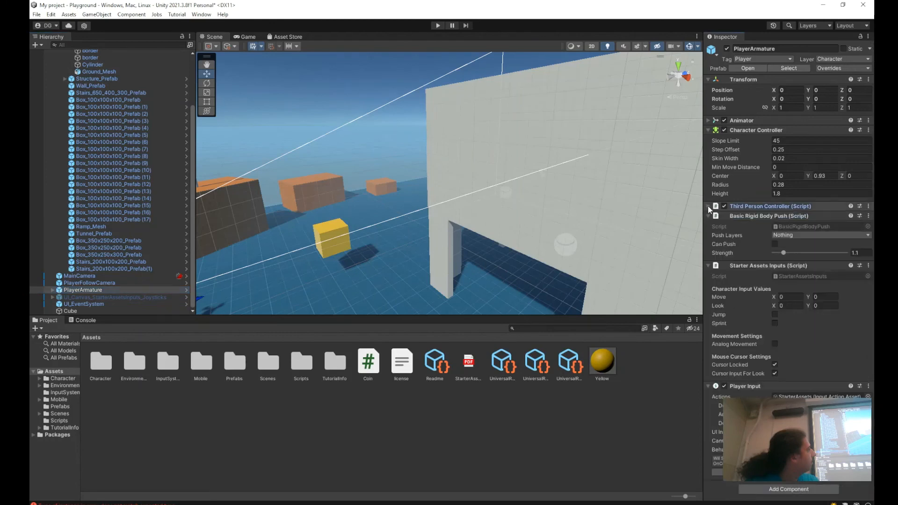
{"action": "left_click", "coordinate": [707, 216]}
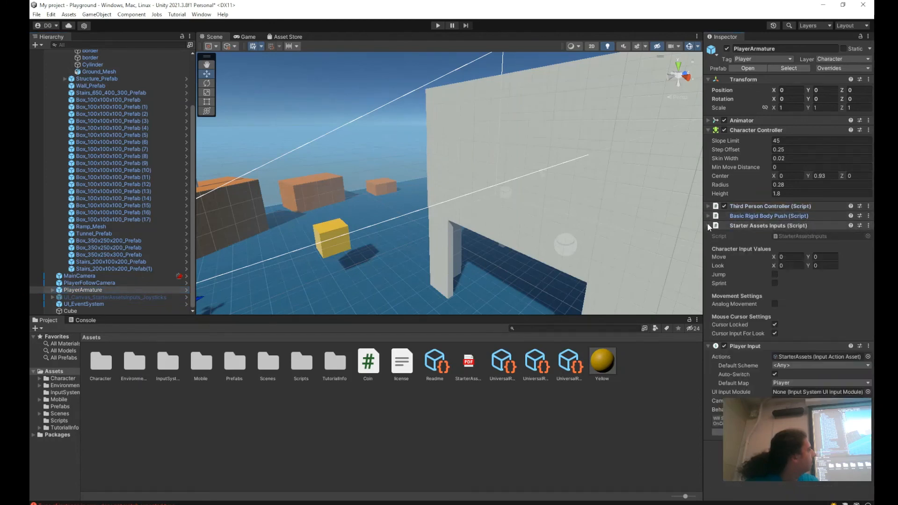
{"action": "left_click", "coordinate": [707, 223]}
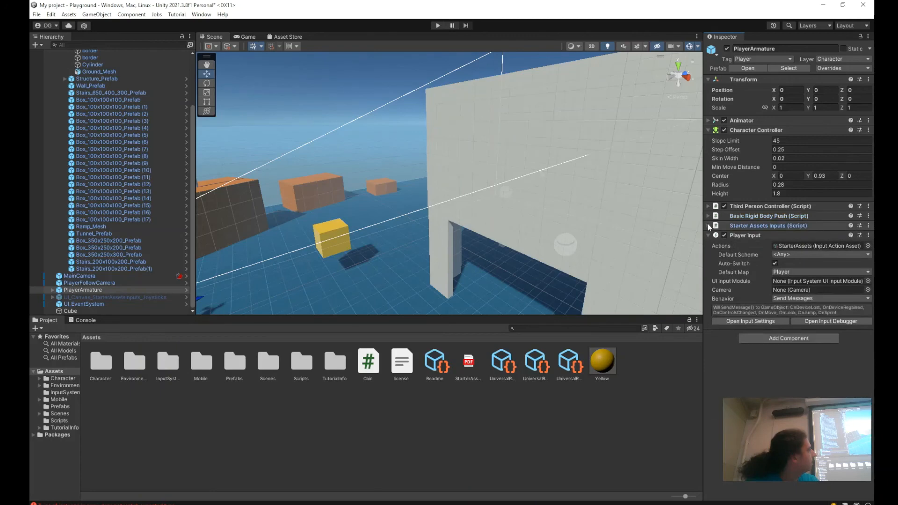
{"action": "left_click", "coordinate": [759, 339]}
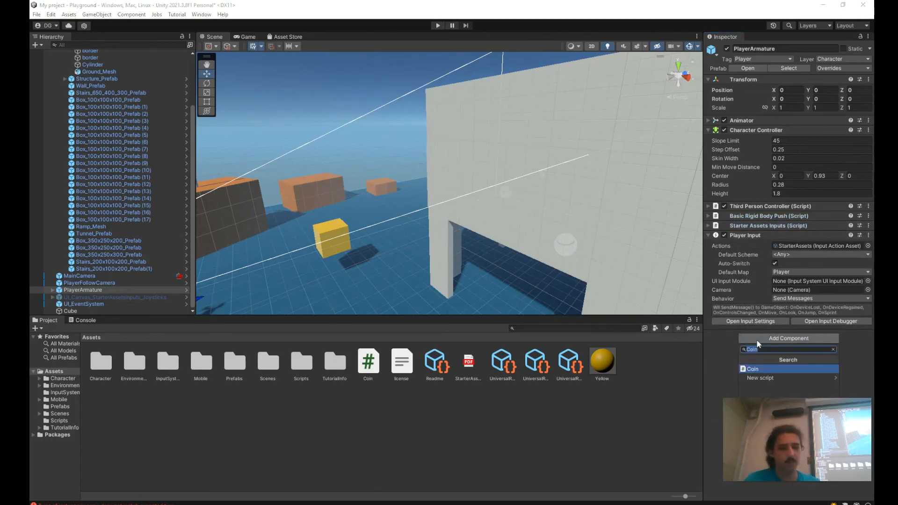
{"action": "type", "text": "rigidbody"}
{"action": "key", "text": "Return"}
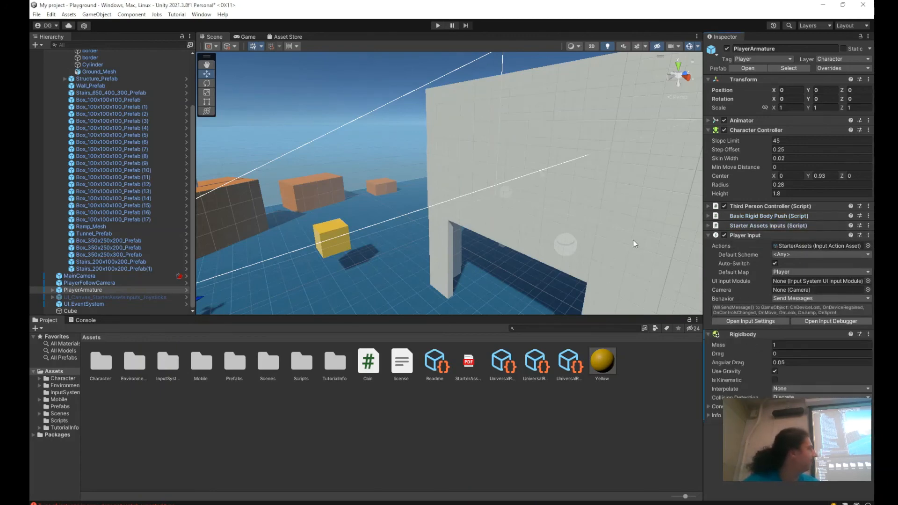
Play-test the player's Rigidbody by running and jumping the character around the yellow cube, ending with play mode stopped.
{"action": "left_click", "coordinate": [438, 25]}
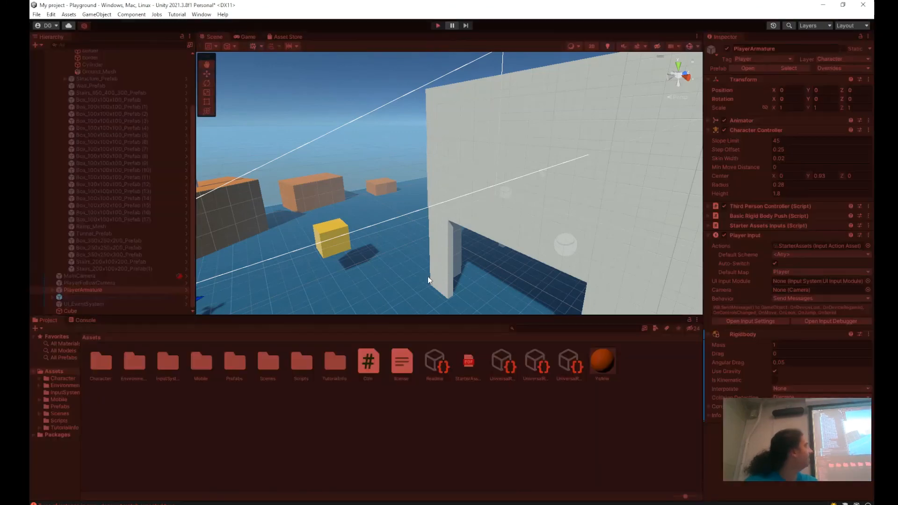
{"action": "key", "text": "w"}
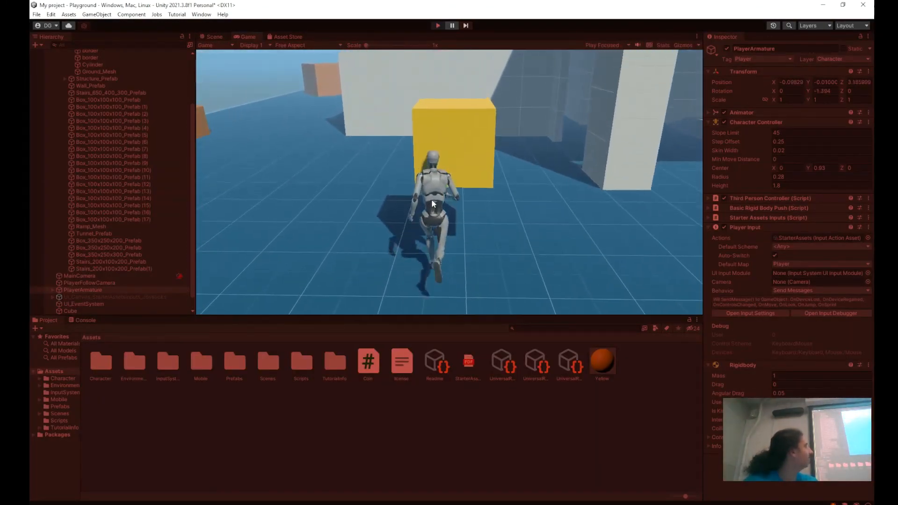
{"action": "key", "text": "s"}
{"action": "key", "text": "space"}
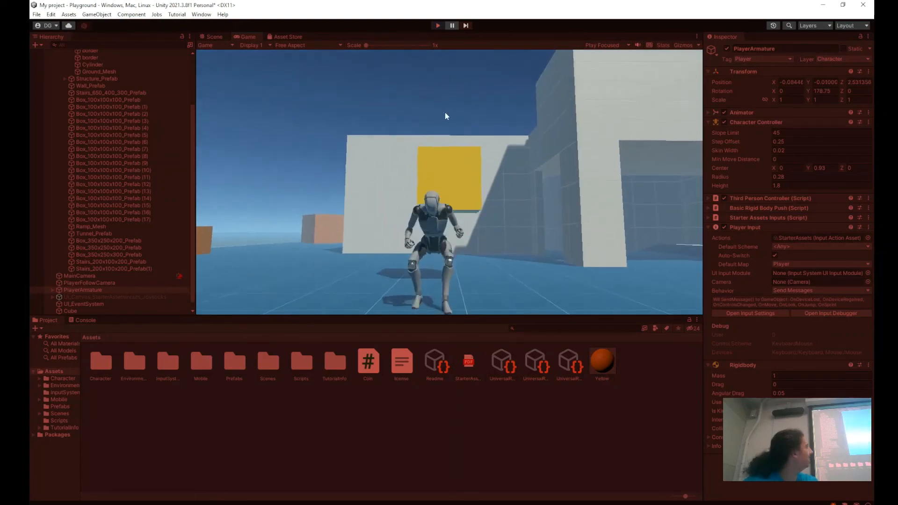
{"action": "key", "text": "w"}
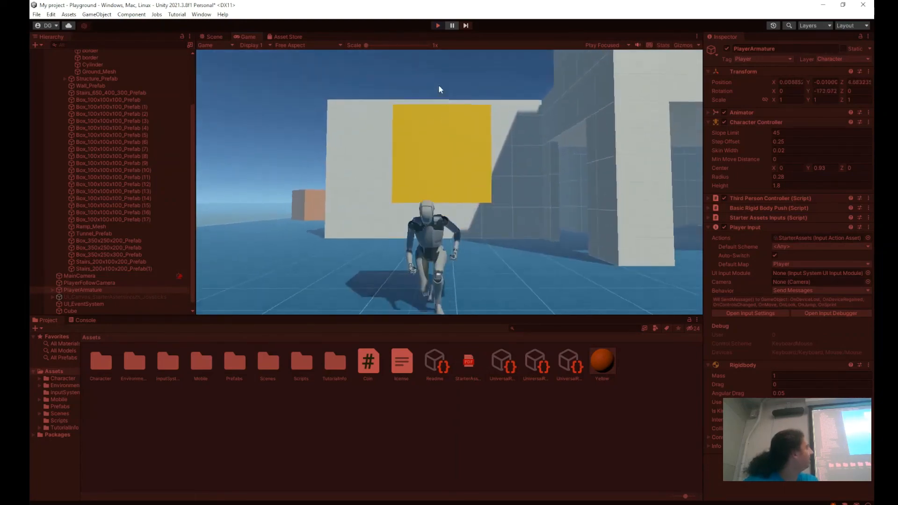
{"action": "left_click", "coordinate": [438, 26]}
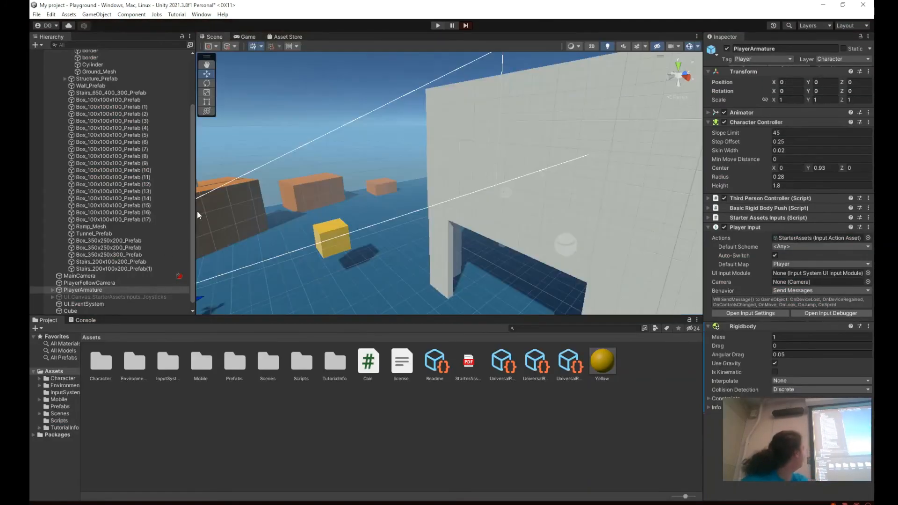
Expand PlayerArmature's child objects in the hierarchy and create a new 3D cube in the scene.
{"action": "left_click", "coordinate": [52, 290]}
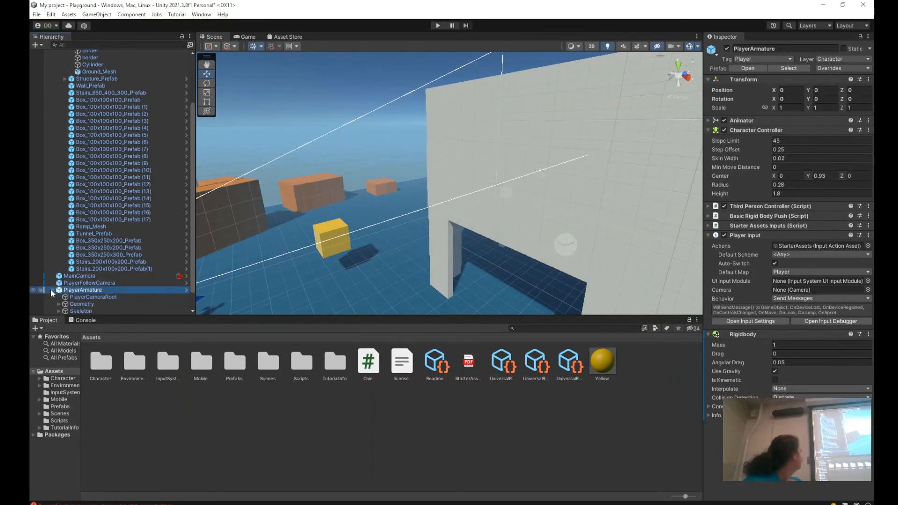
{"action": "scroll", "coordinate": [92, 298], "scroll_direction": "down", "scroll_amount": 1}
{"action": "scroll", "coordinate": [91, 295], "scroll_direction": "up", "scroll_amount": 3}
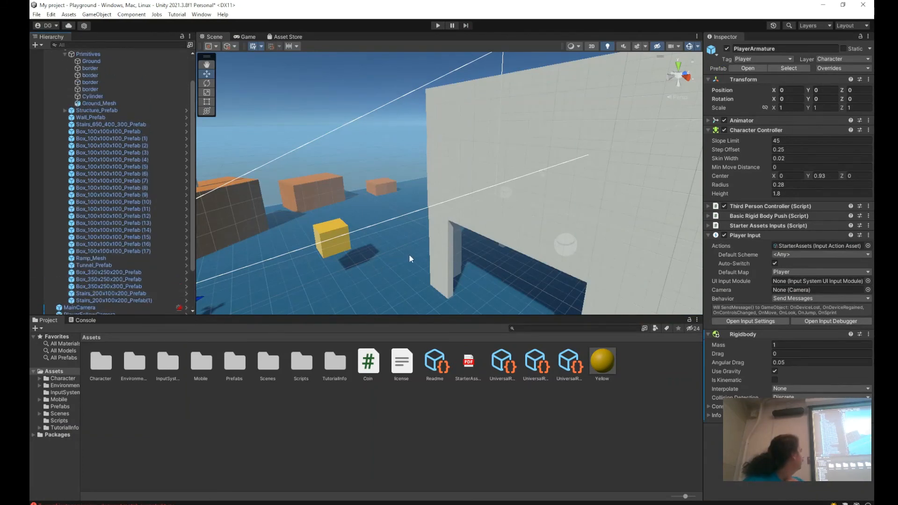
{"action": "scroll", "coordinate": [105, 275], "scroll_direction": "down", "scroll_amount": 3}
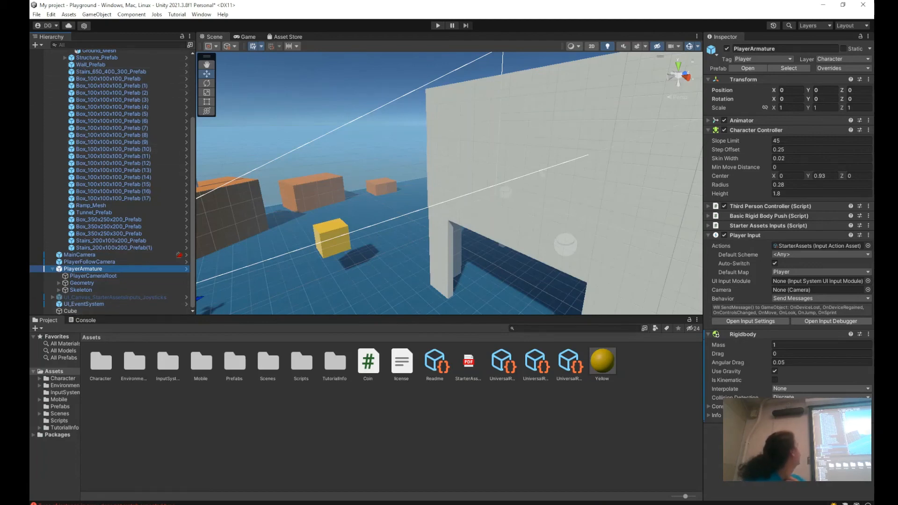
{"action": "left_click", "coordinate": [35, 45]}
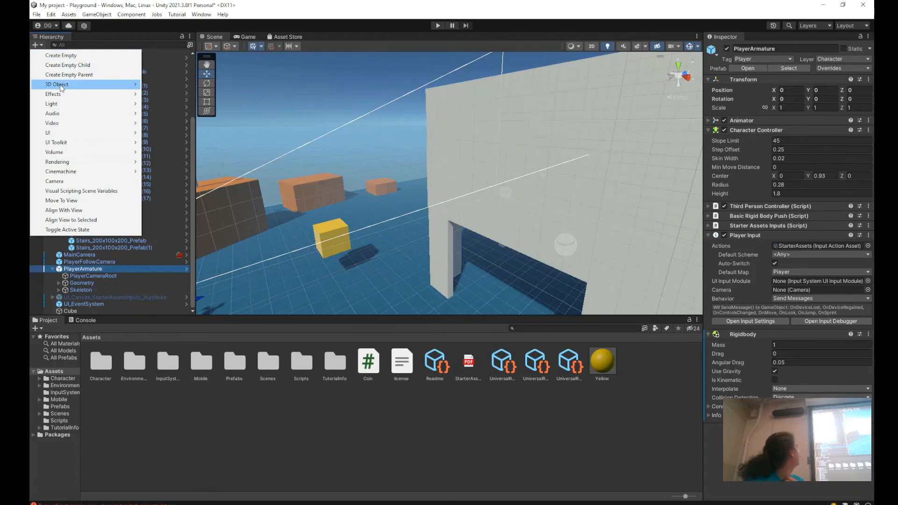
{"action": "mouse_move", "coordinate": [61, 87]}
{"action": "left_click", "coordinate": [160, 84]}
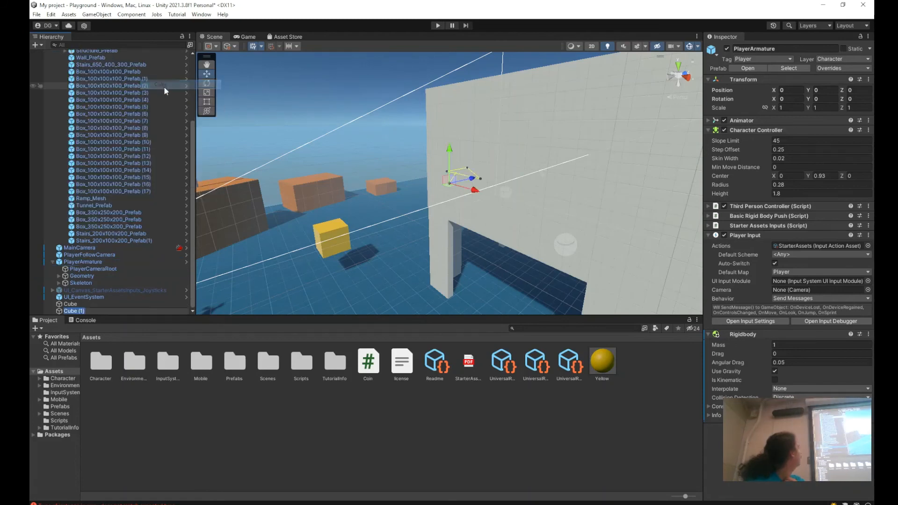
Move the new cube above the yellow cube, to about X 0.35, Y 3.61, Z 5.04.
{"action": "left_click_drag", "start_coordinate": [468, 182], "coordinate": [366, 212]}
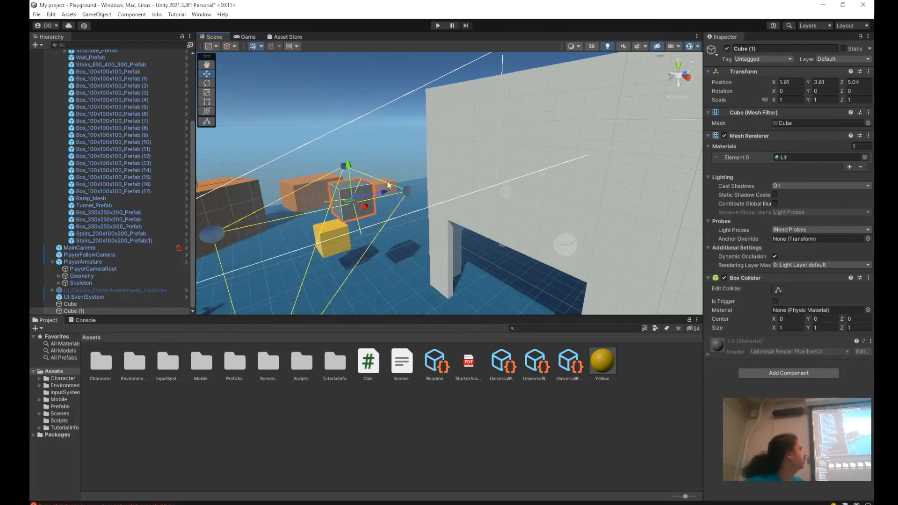
{"action": "right_click_drag", "start_coordinate": [413, 178], "coordinate": [541, 135]}
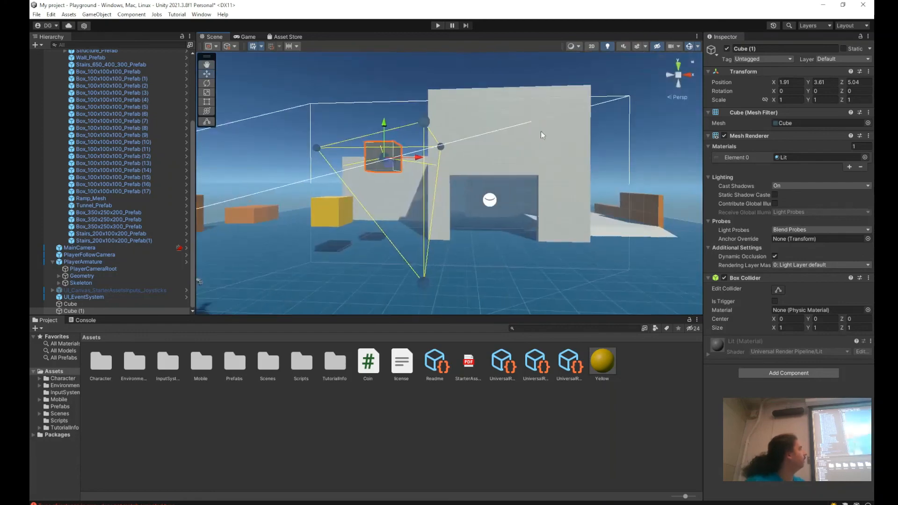
{"action": "left_click_drag", "start_coordinate": [423, 158], "coordinate": [393, 158]}
{"action": "right_click_drag", "start_coordinate": [392, 158], "coordinate": [385, 220]}
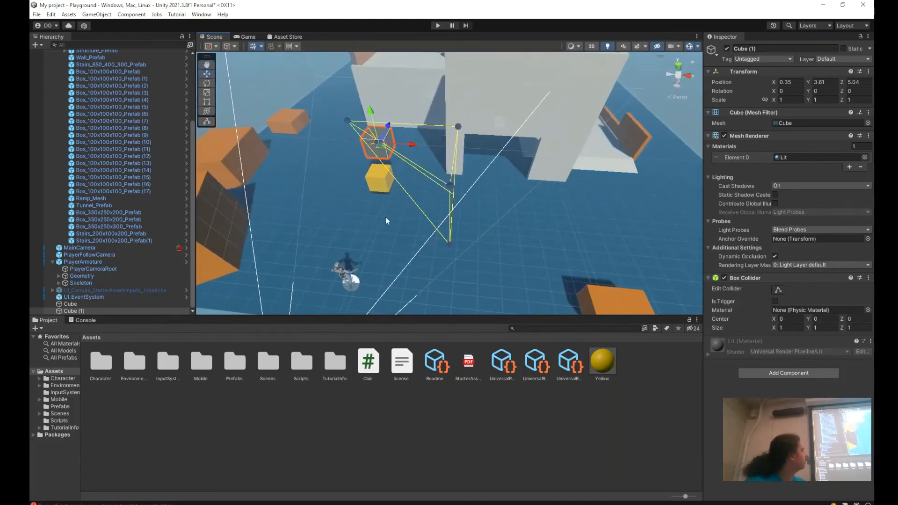
{"action": "middle_click_drag", "start_coordinate": [327, 228], "coordinate": [286, 301]}
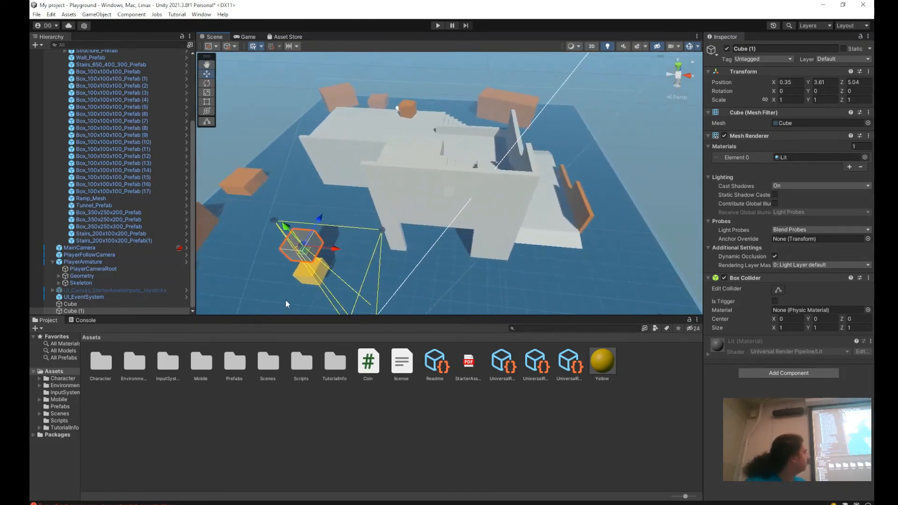
Add a Rigidbody component to the new grey cube.
{"action": "left_click", "coordinate": [805, 376]}
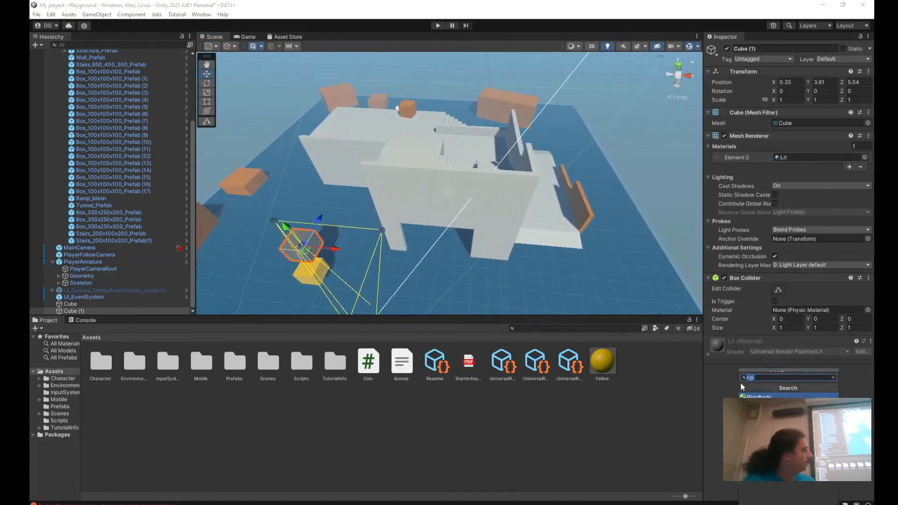
{"action": "type", "text": "ri"}
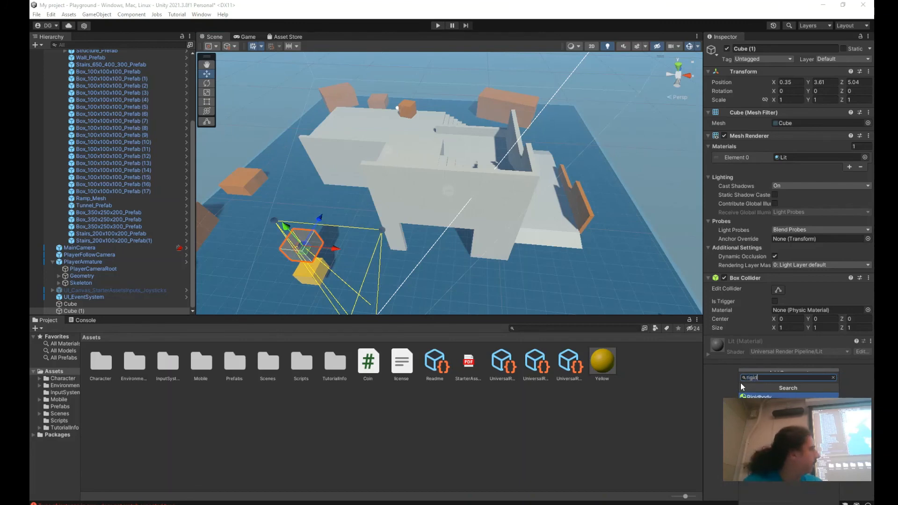
{"action": "key", "text": "Return"}
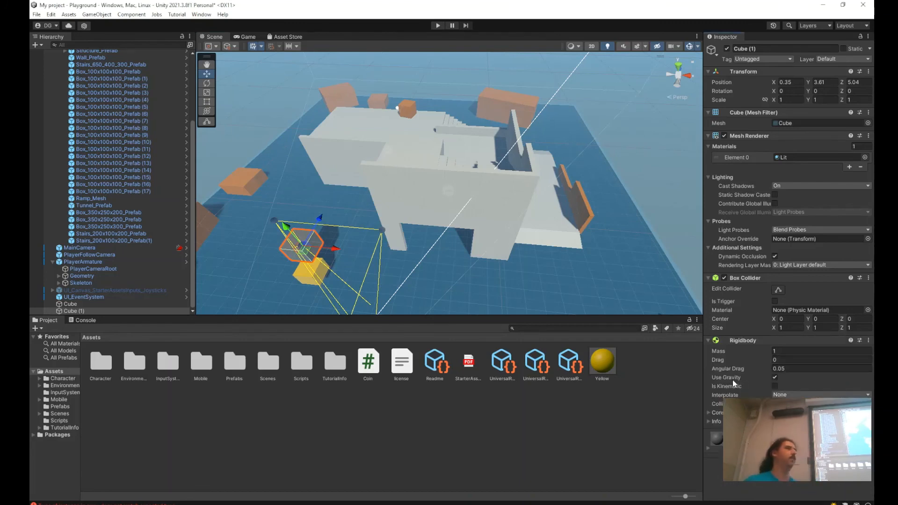
Play-test the grey cube's fall near the yellow cube while making the character jump, ending with play mode stopped.
{"action": "middle_click_drag", "start_coordinate": [441, 136], "coordinate": [445, 123]}
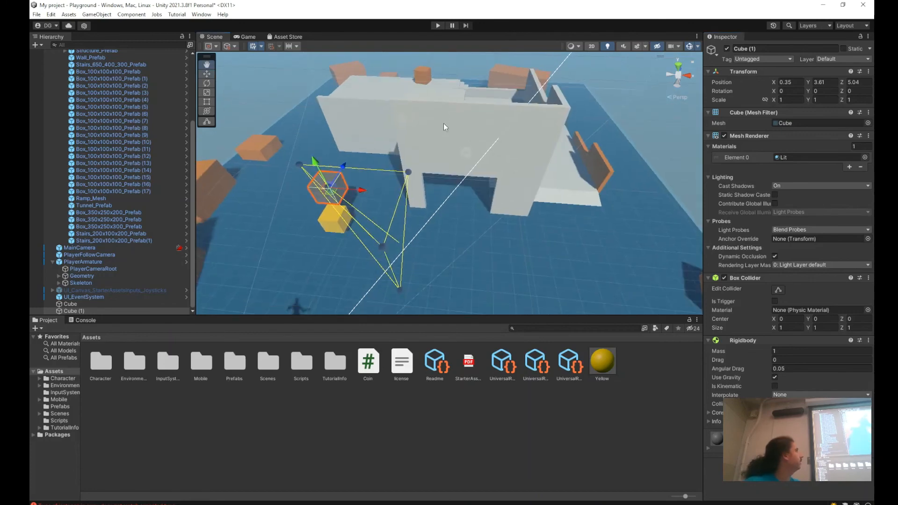
{"action": "right_click_drag", "start_coordinate": [406, 195], "coordinate": [372, 124]}
{"action": "middle_click_drag", "start_coordinate": [428, 119], "coordinate": [431, 66]}
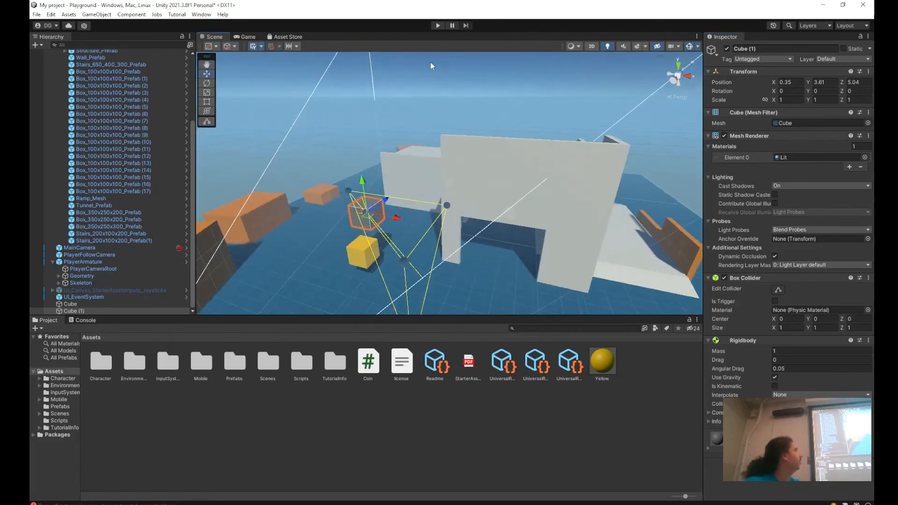
{"action": "left_click", "coordinate": [437, 26]}
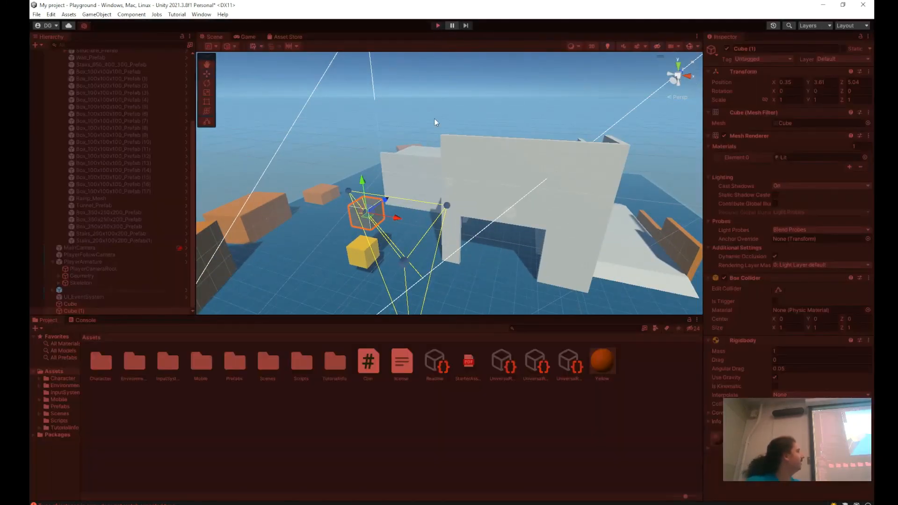
{"action": "key", "text": "space"}
{"action": "key", "text": "space"}
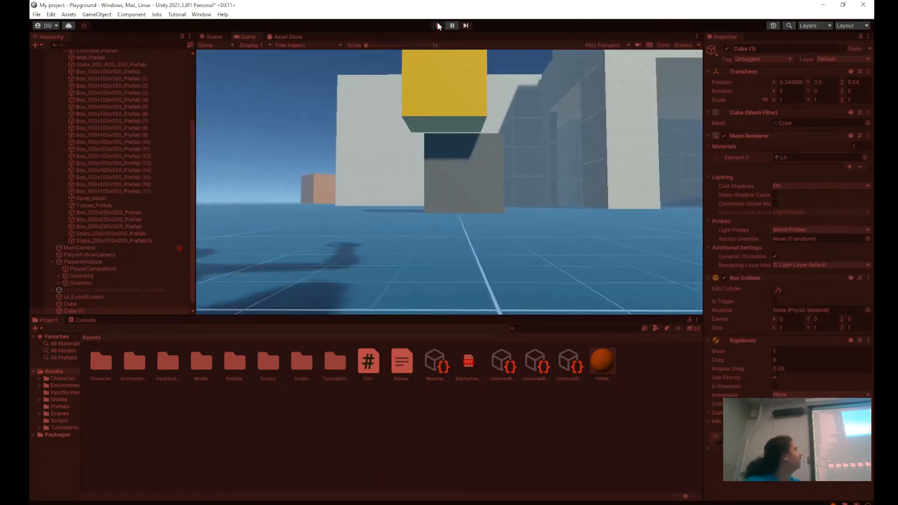
{"action": "left_click", "coordinate": [437, 25]}
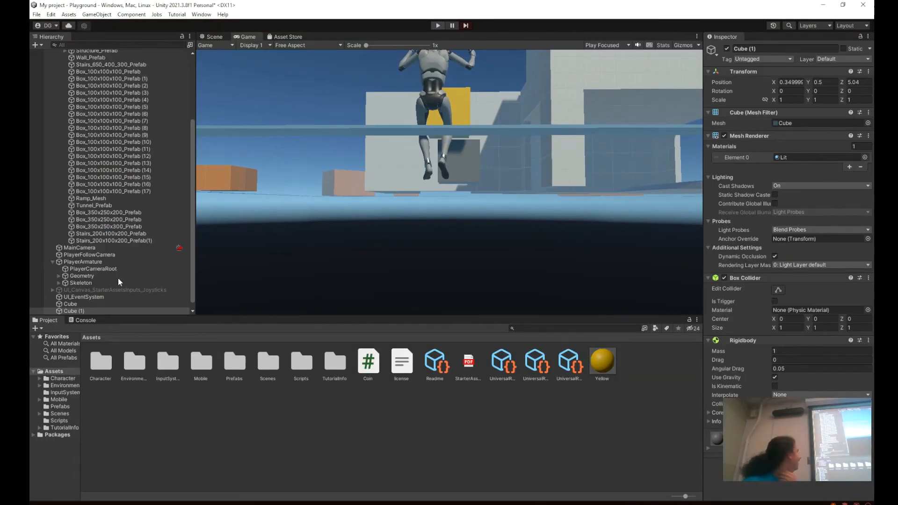
Remove the Rigidbody component from PlayerArmature.
{"action": "left_click", "coordinate": [89, 261]}
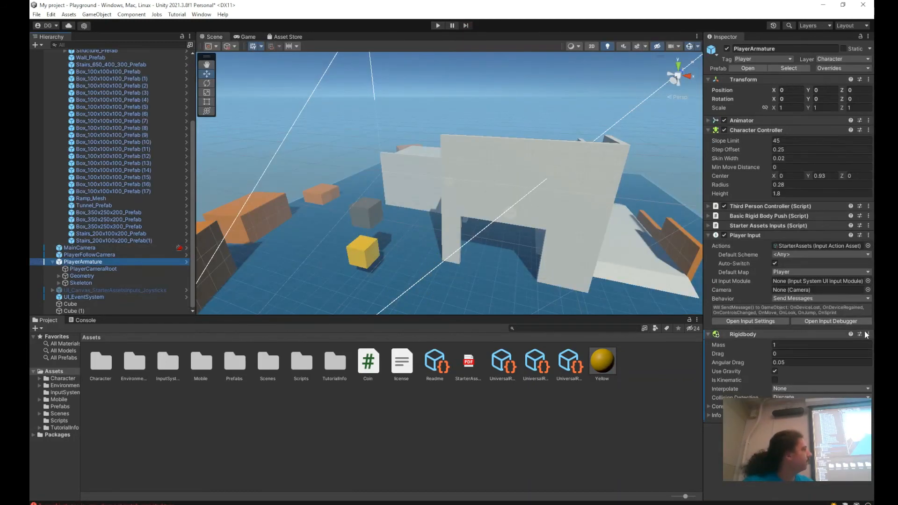
{"action": "left_click", "coordinate": [868, 334]}
{"action": "left_click", "coordinate": [837, 368]}
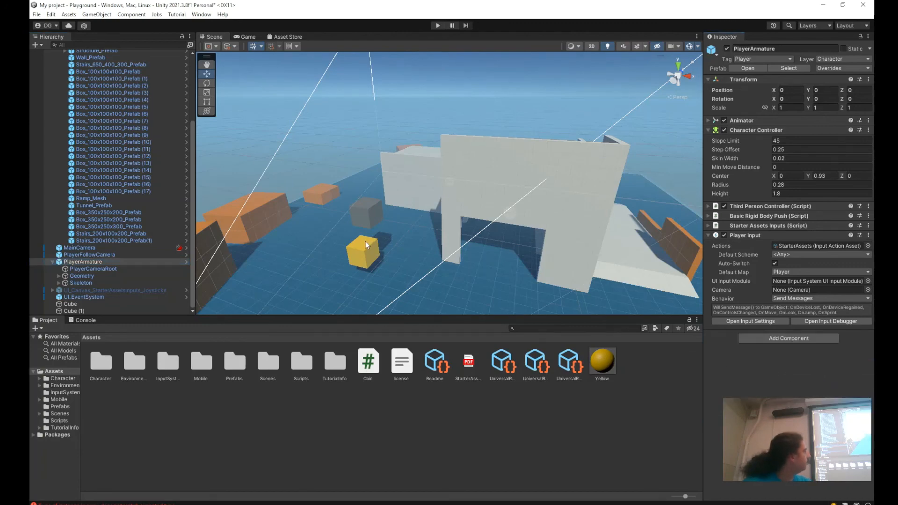
Open the yellow cube's Coin script in Visual Studio, review its OnTriggerEnter(Collider other) method and return to Unity.
{"action": "left_click", "coordinate": [370, 265]}
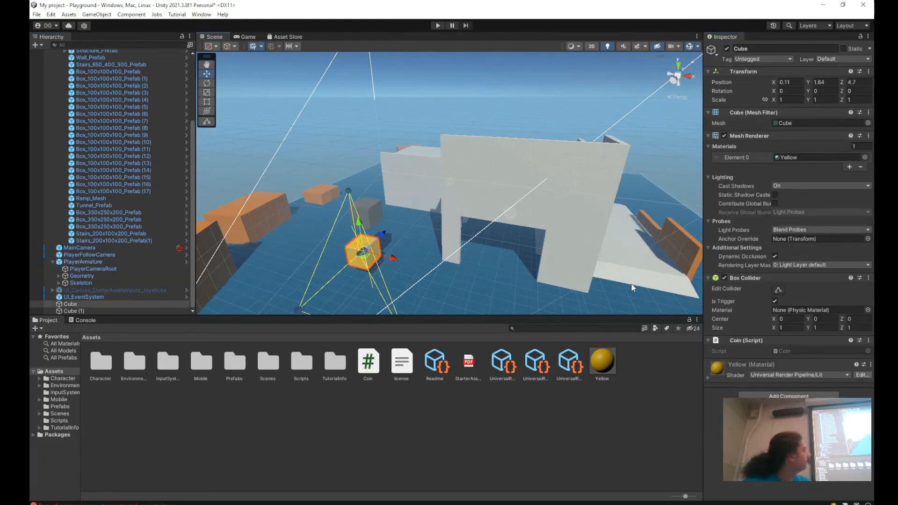
{"action": "right_click", "coordinate": [754, 338]}
{"action": "left_click", "coordinate": [782, 441]}
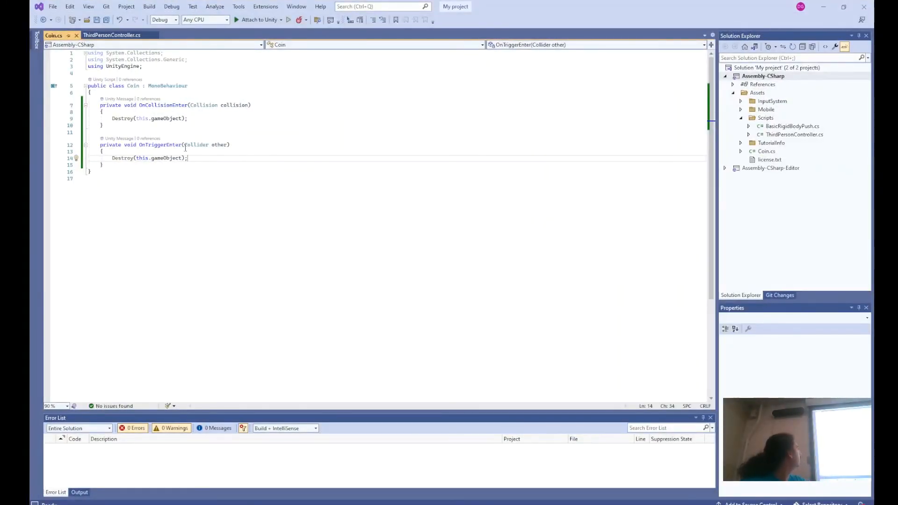
{"action": "mouse_move", "coordinate": [175, 144]}
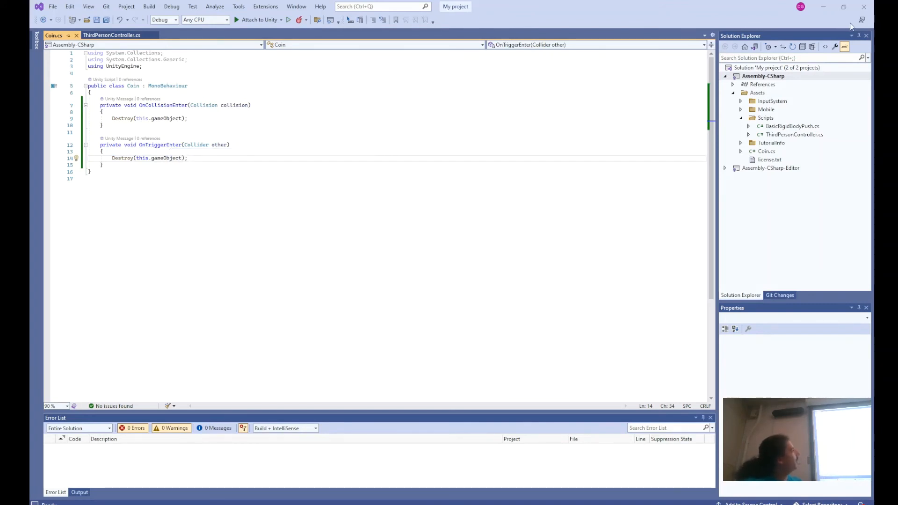
{"action": "left_click", "coordinate": [820, 4]}
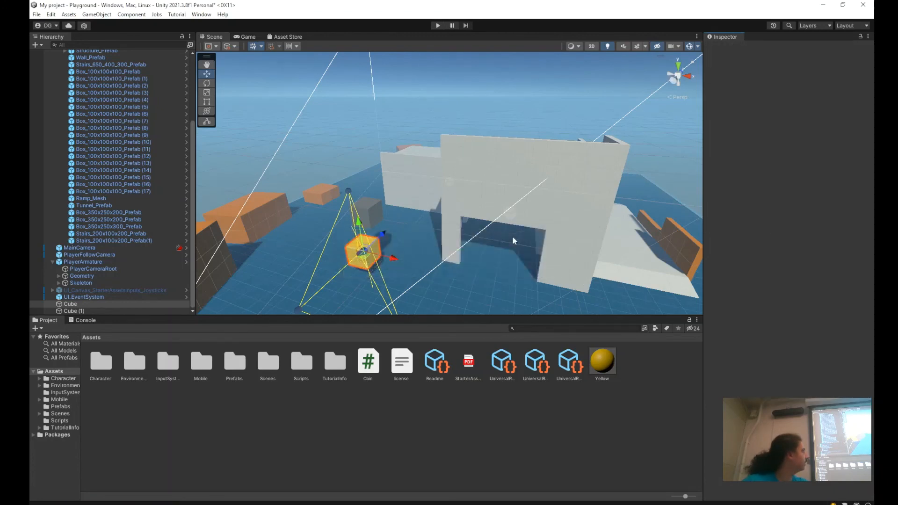
Briefly play-test the grey cube falling onto the yellow cube, stop, and move the grey cube sideways to about X 5.97.
{"action": "left_click", "coordinate": [438, 26]}
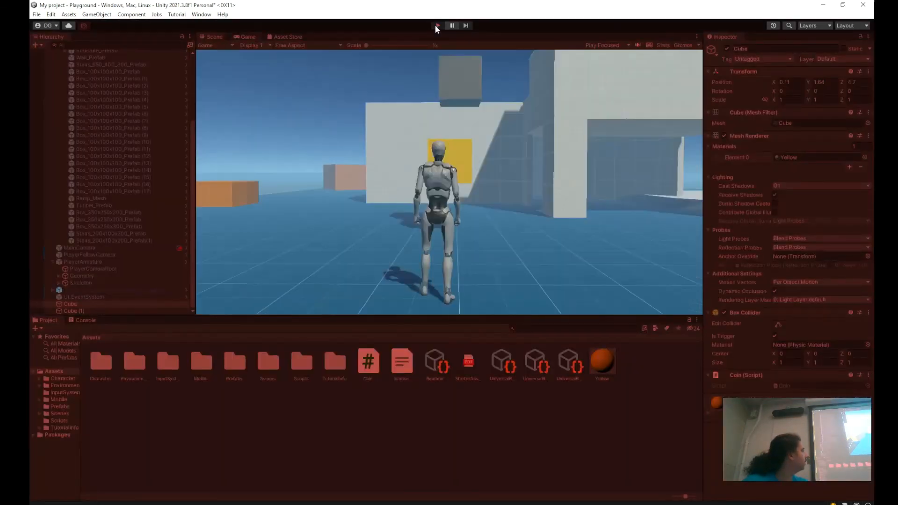
{"action": "left_click", "coordinate": [437, 25]}
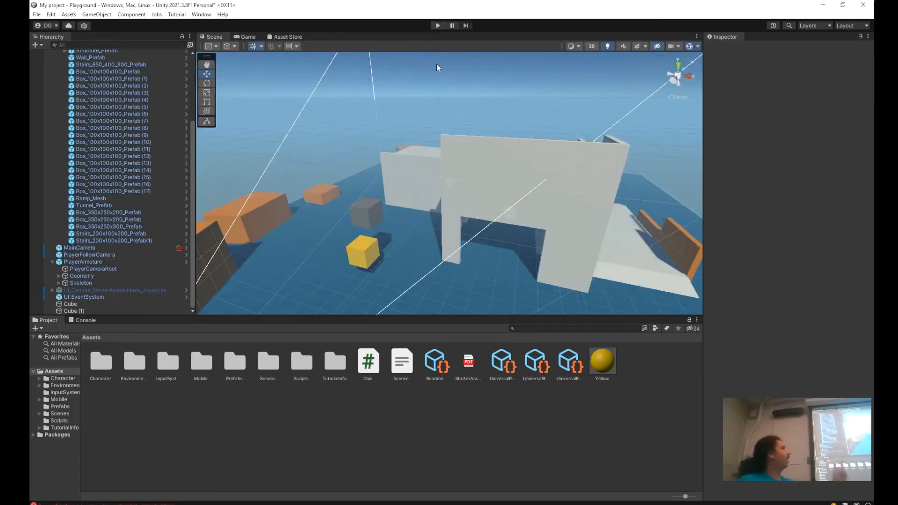
{"action": "left_click", "coordinate": [365, 217]}
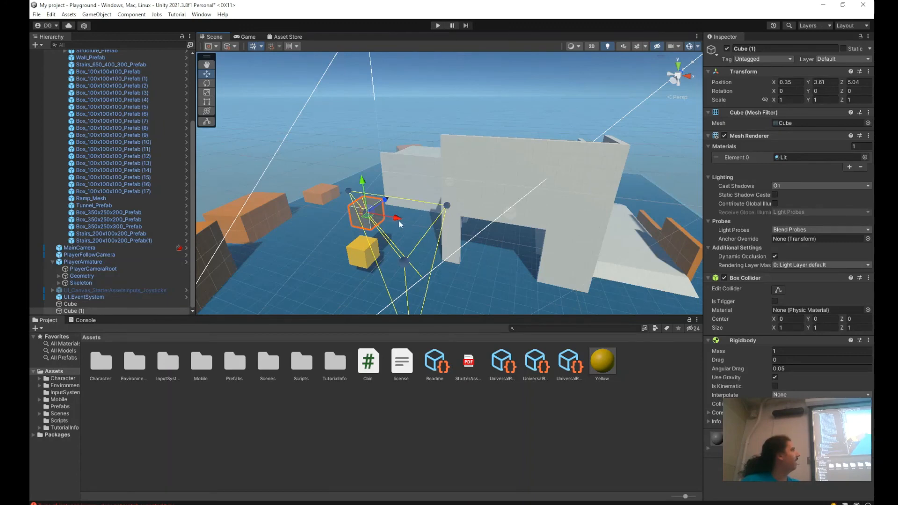
{"action": "left_click_drag", "start_coordinate": [397, 218], "coordinate": [524, 219]}
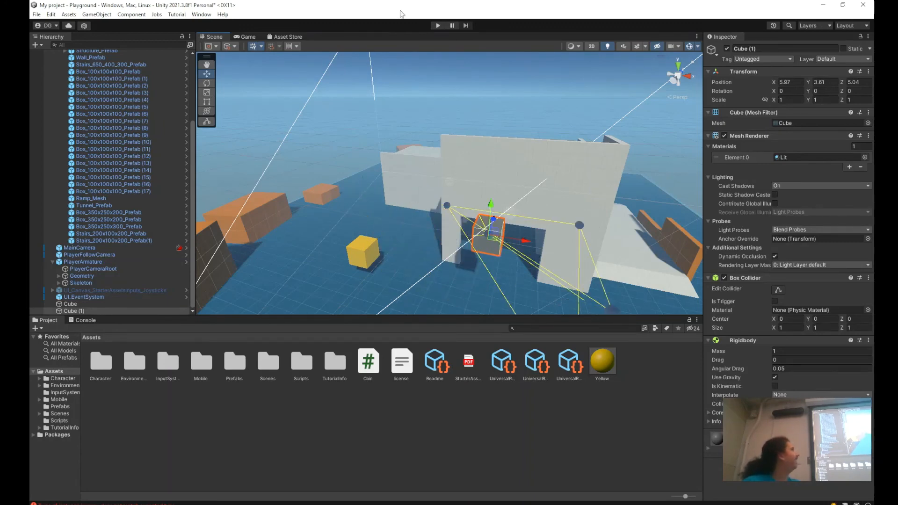
Play-test running the character into the yellow cube and around the scene, ending with play mode stopped.
{"action": "left_click", "coordinate": [437, 26]}
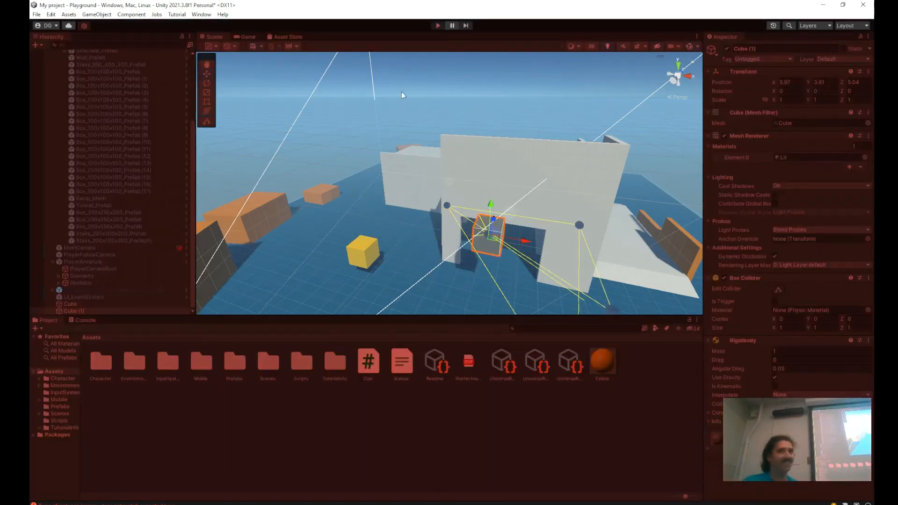
{"action": "key", "text": "w"}
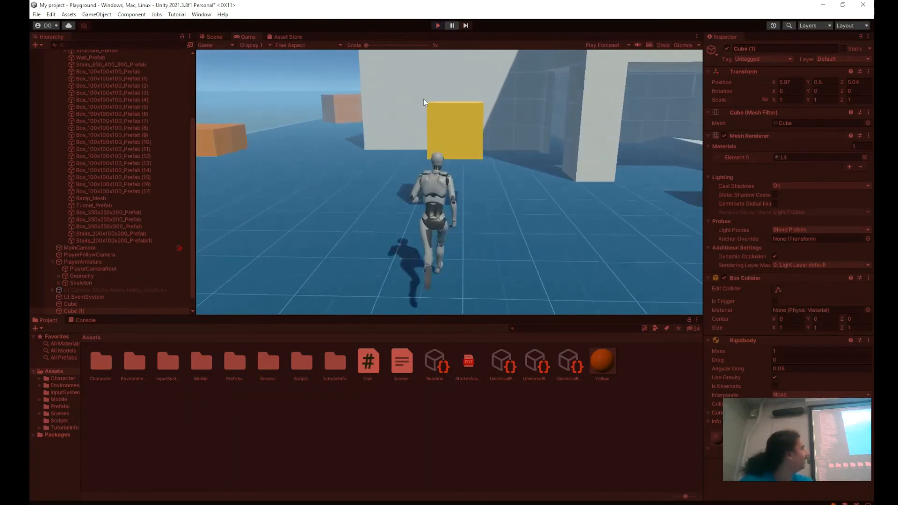
{"action": "key", "text": "s"}
{"action": "key", "text": "w"}
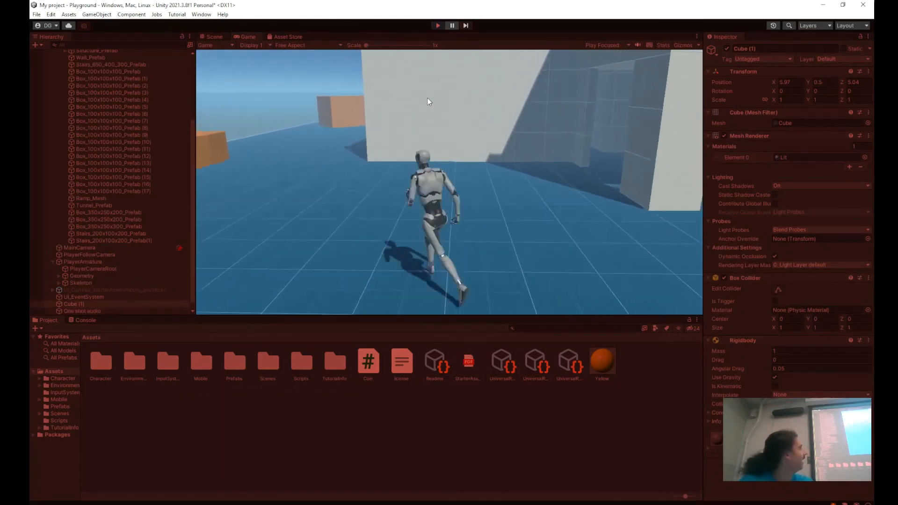
{"action": "key", "text": "d"}
{"action": "key", "text": "a"}
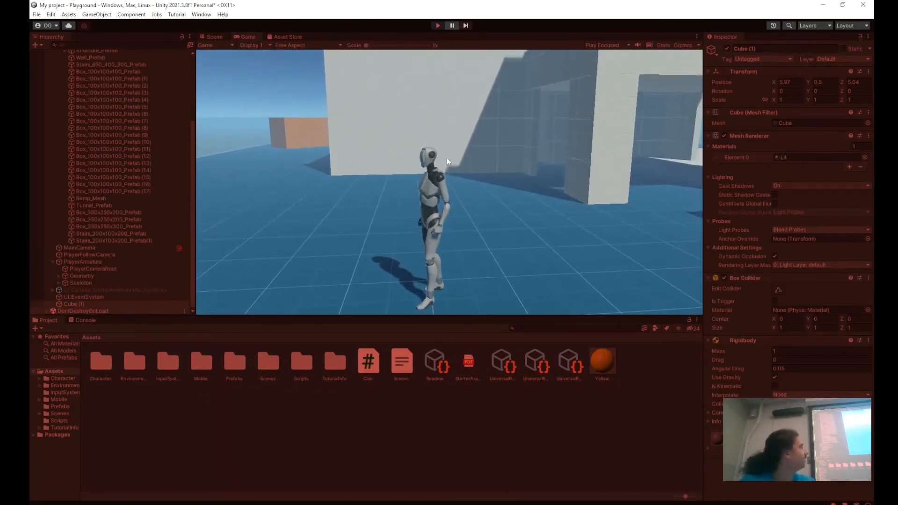
{"action": "left_click", "coordinate": [438, 23]}
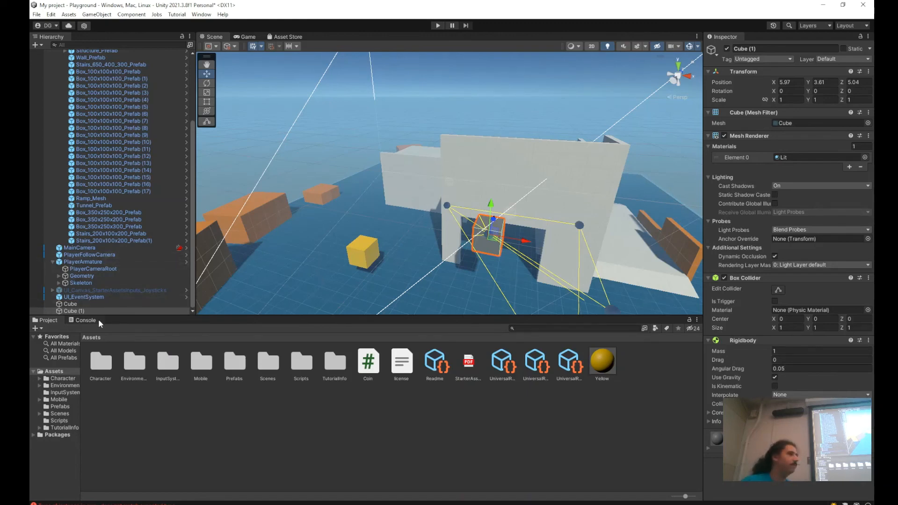
Deselect the grey cube and compare the scene with the player's Game view, ending back in the Scene view.
{"action": "scroll", "coordinate": [347, 291], "scroll_direction": "down", "scroll_amount": 2}
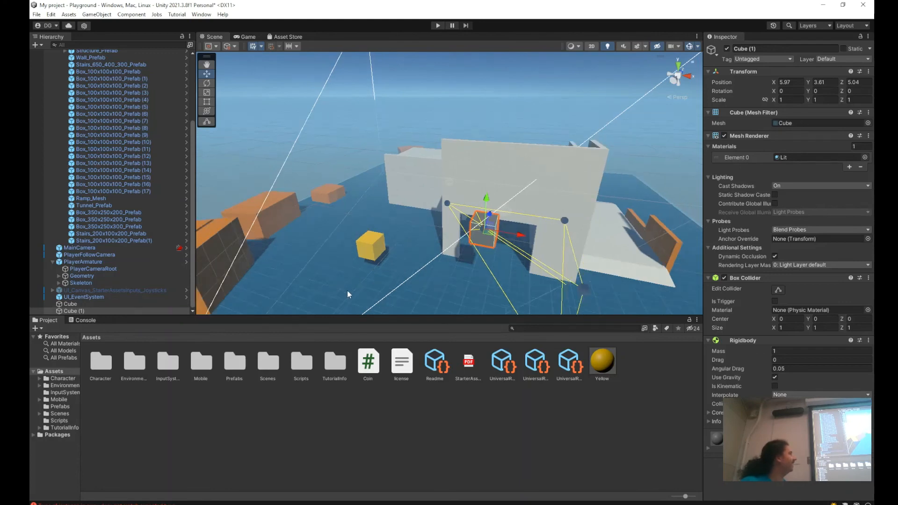
{"action": "middle_click_drag", "start_coordinate": [347, 291], "coordinate": [361, 253]}
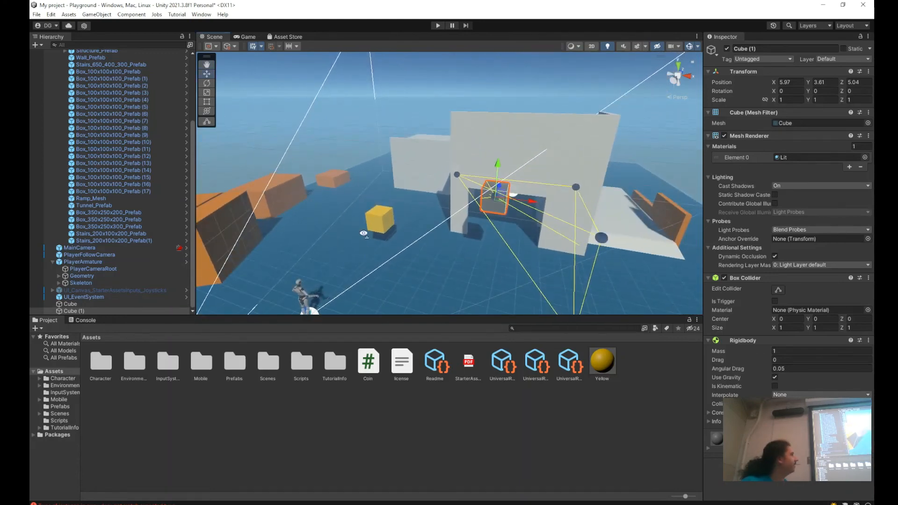
{"action": "right_click_drag", "start_coordinate": [363, 234], "coordinate": [349, 177]}
{"action": "left_click", "coordinate": [326, 236]}
{"action": "middle_click_drag", "start_coordinate": [350, 282], "coordinate": [337, 261]}
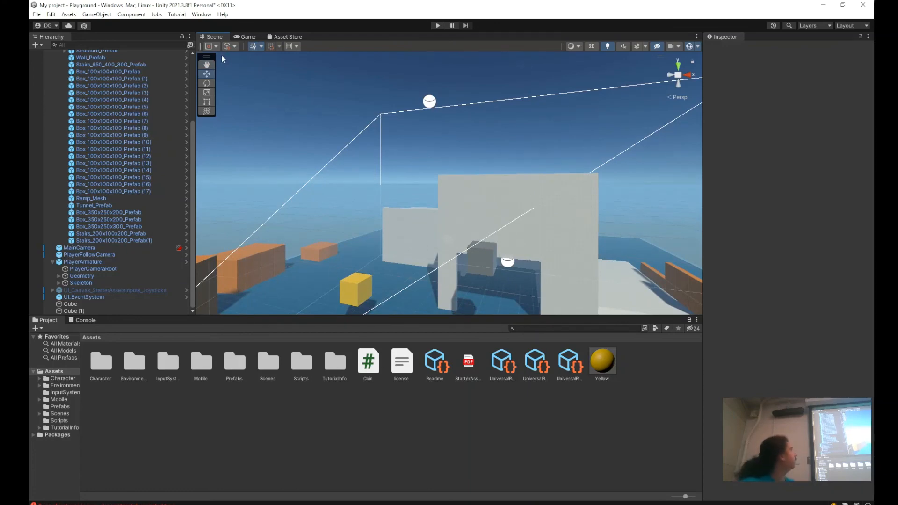
{"action": "left_click", "coordinate": [248, 37]}
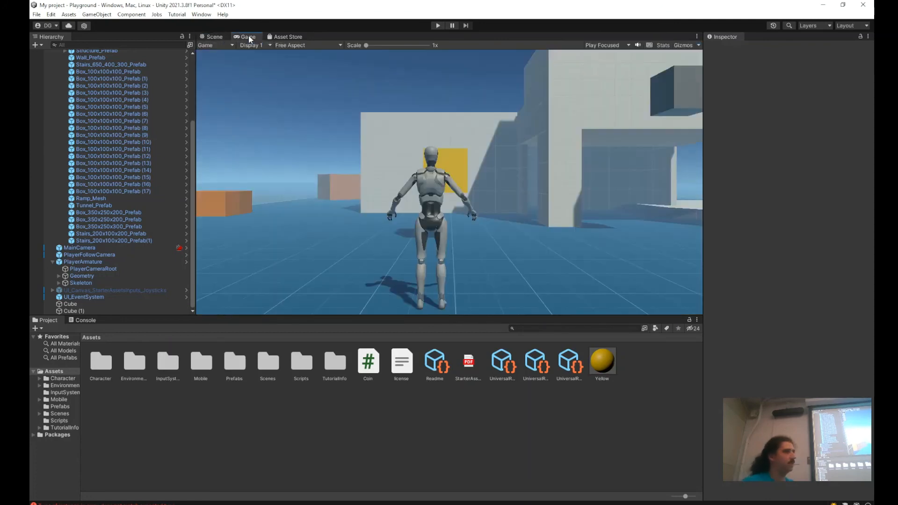
{"action": "left_click", "coordinate": [214, 37]}
Collapse the Greybox and Environment groups in the object hierarchy.
{"action": "scroll", "coordinate": [55, 83], "scroll_direction": "up", "scroll_amount": 5}
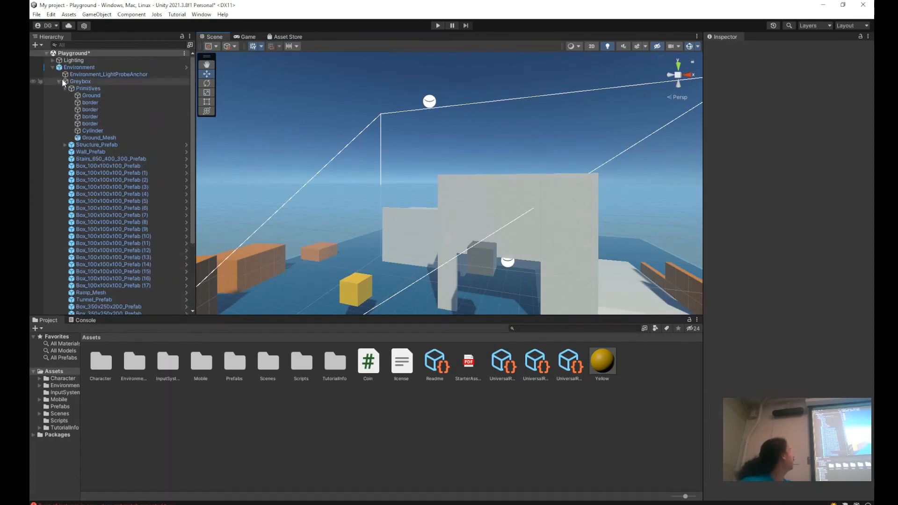
{"action": "left_click", "coordinate": [59, 82]}
{"action": "left_click", "coordinate": [52, 67]}
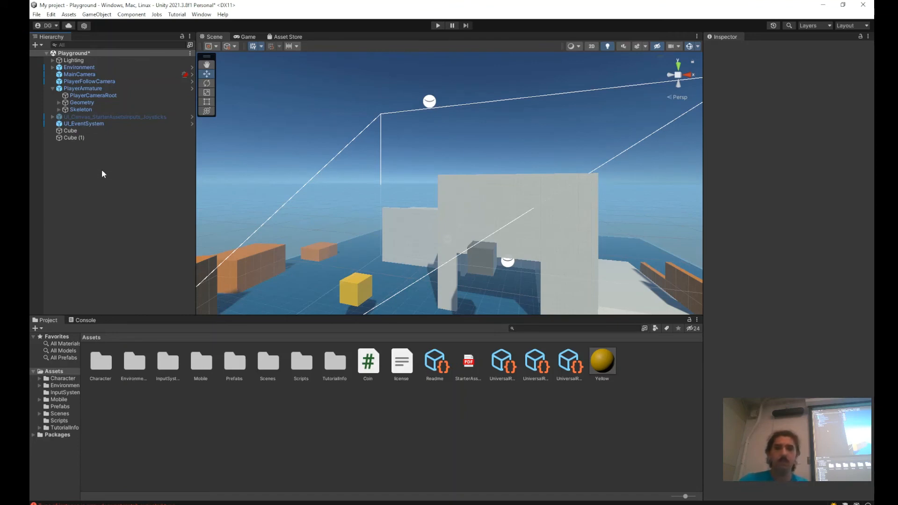
Add a TextMeshPro UI text object to the scene and dismiss the TMP Importer.
{"action": "right_click", "coordinate": [103, 170]}
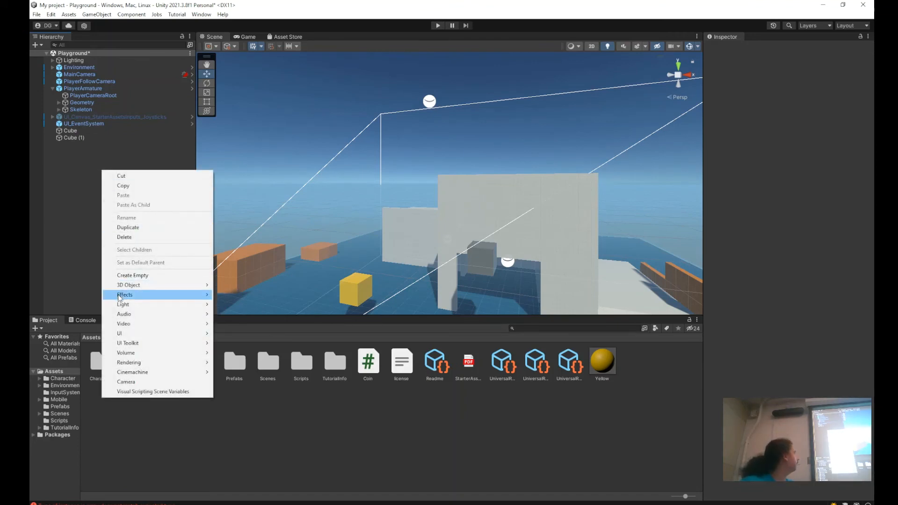
{"action": "mouse_move", "coordinate": [131, 333]}
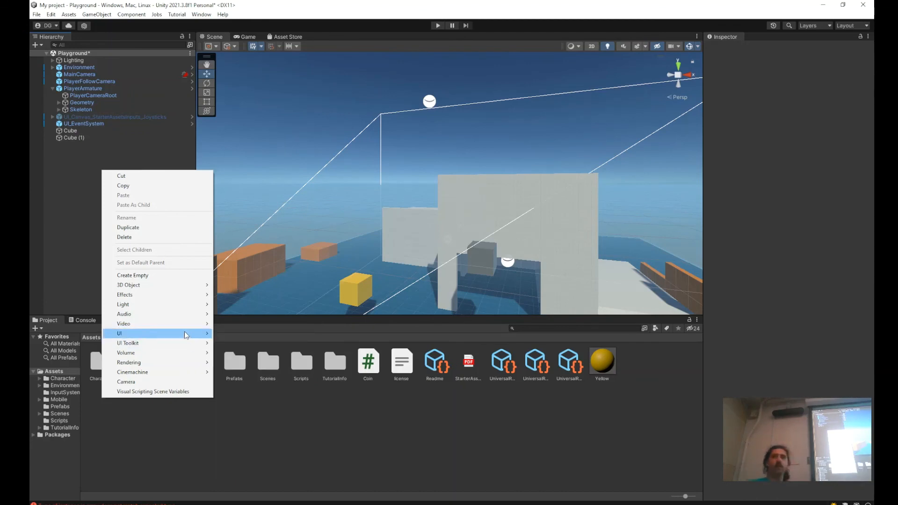
{"action": "mouse_move", "coordinate": [152, 336]}
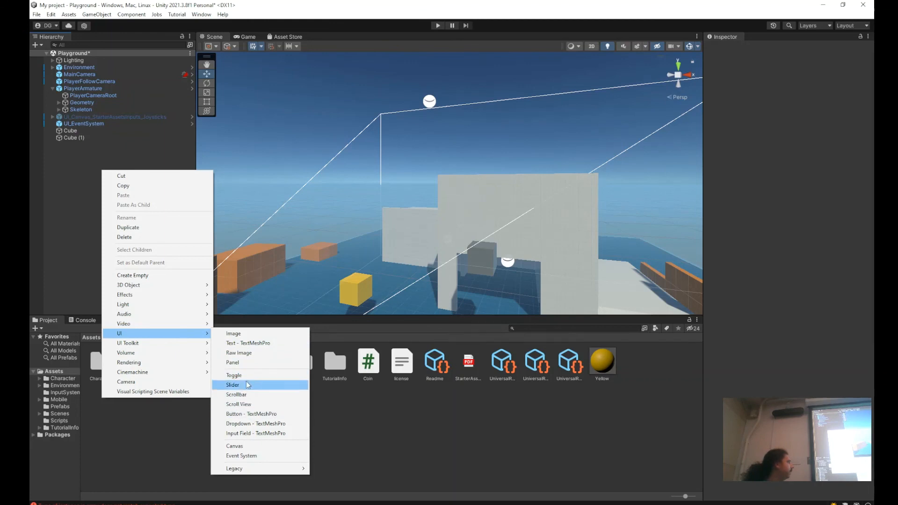
{"action": "left_click", "coordinate": [250, 344]}
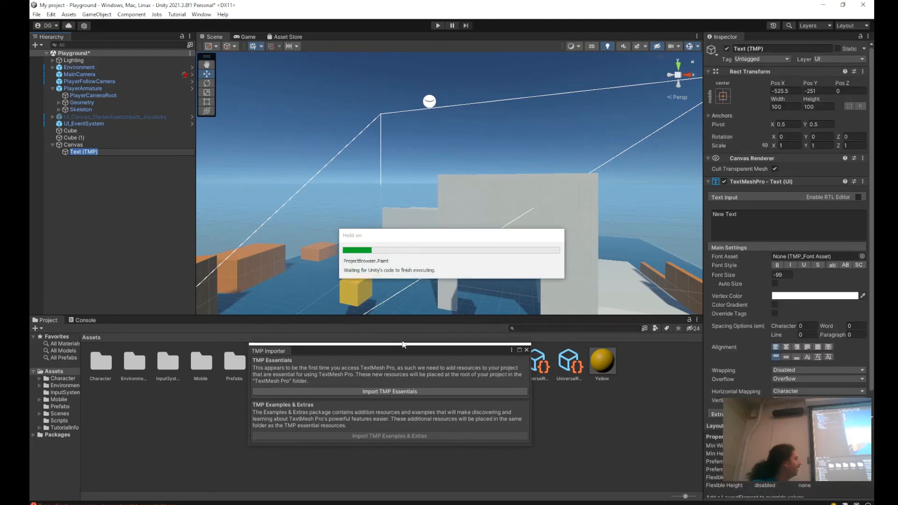
{"action": "left_click", "coordinate": [526, 349]}
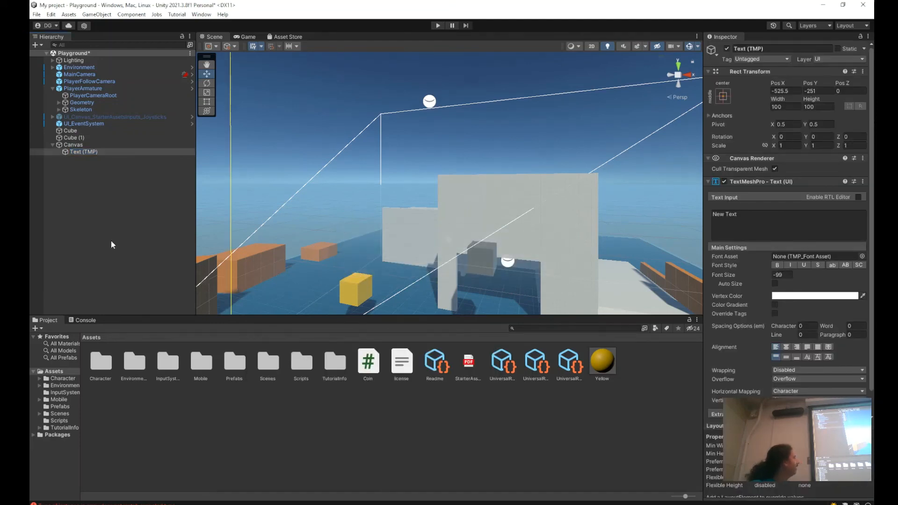
Frame the Canvas in the scene to inspect it and delete it together with its text object.
{"action": "right_click", "coordinate": [123, 247]}
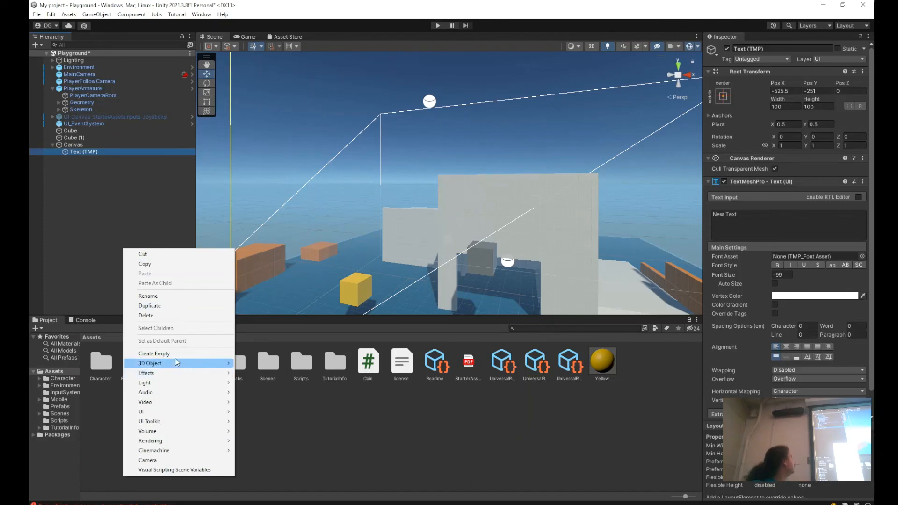
{"action": "left_click", "coordinate": [86, 144]}
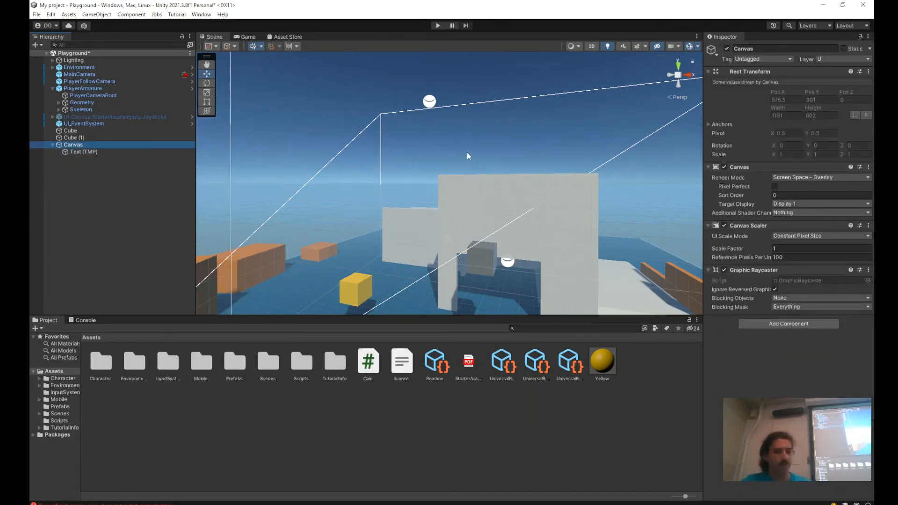
{"action": "key", "text": "f"}
{"action": "scroll", "coordinate": [459, 167], "scroll_direction": "up", "scroll_amount": 2}
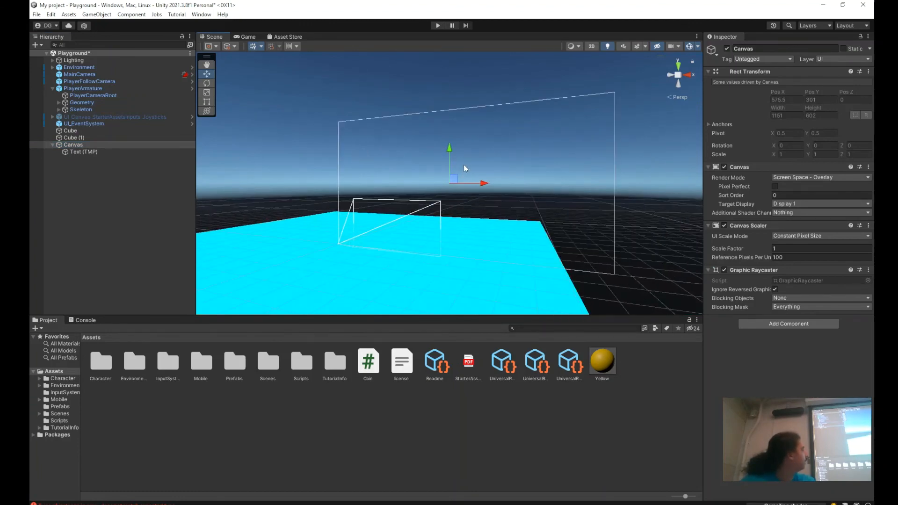
{"action": "left_click", "coordinate": [93, 143]}
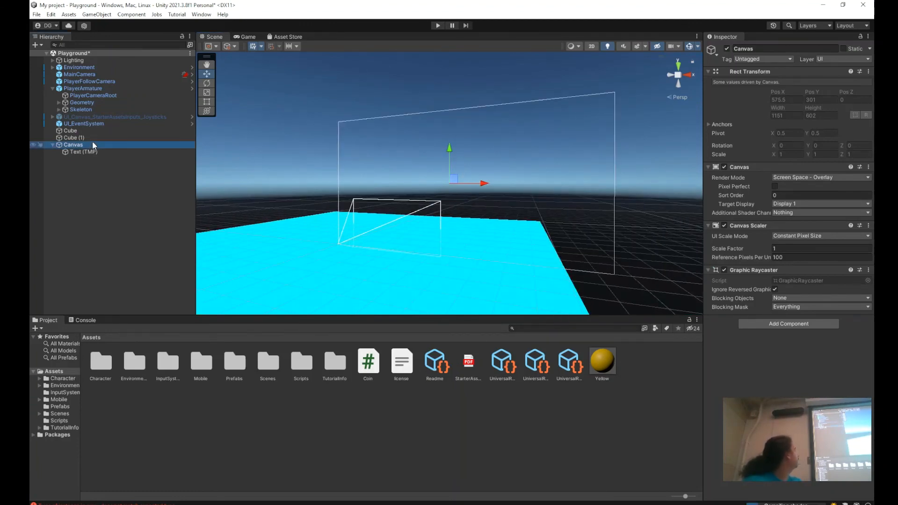
{"action": "key", "text": "Delete"}
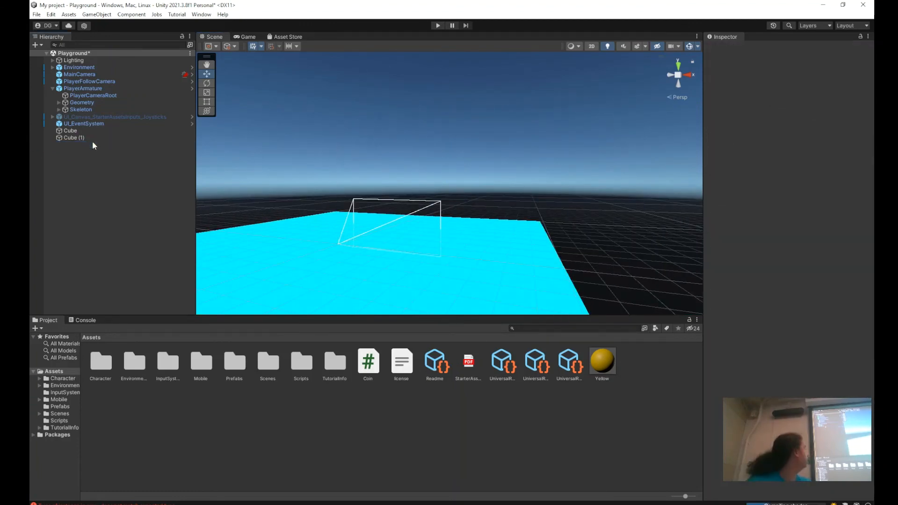
Create a new TextMeshPro UI text object on a fresh canvas while that canvas area is in view.
{"action": "right_click", "coordinate": [126, 177]}
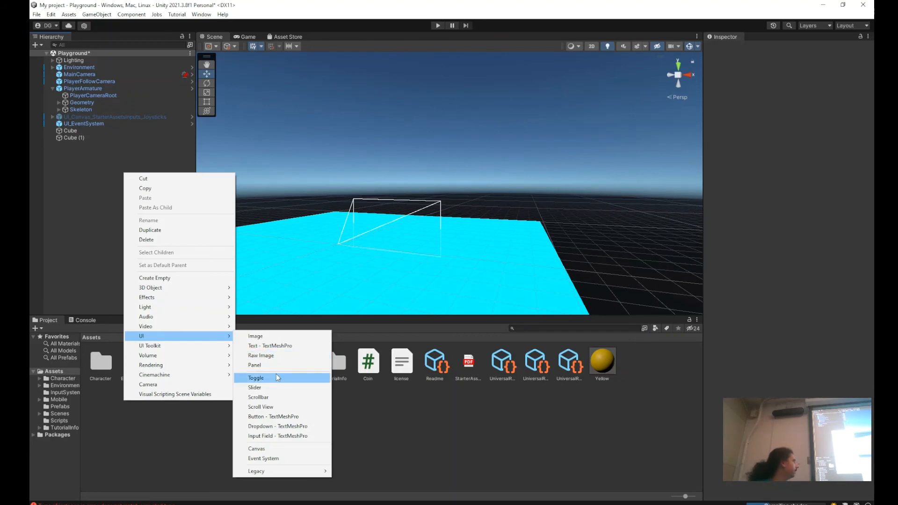
{"action": "left_click", "coordinate": [285, 346]}
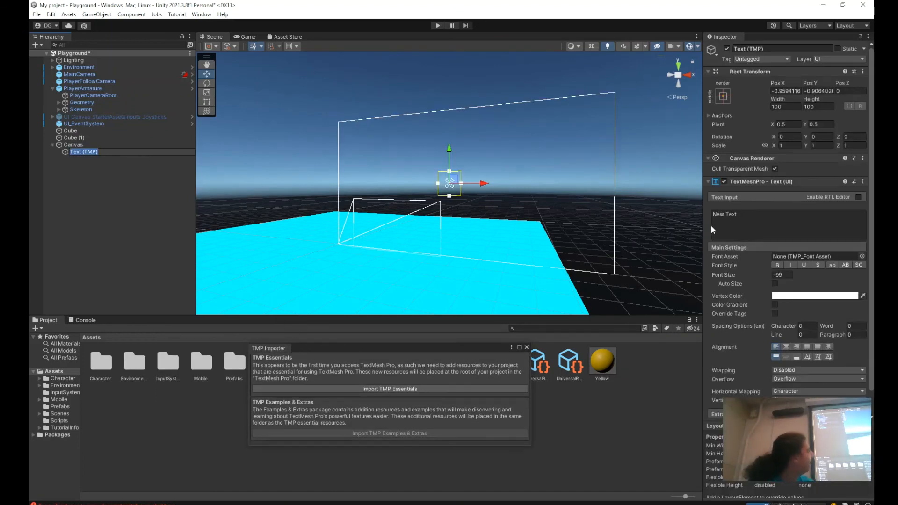
{"action": "left_click", "coordinate": [748, 218]}
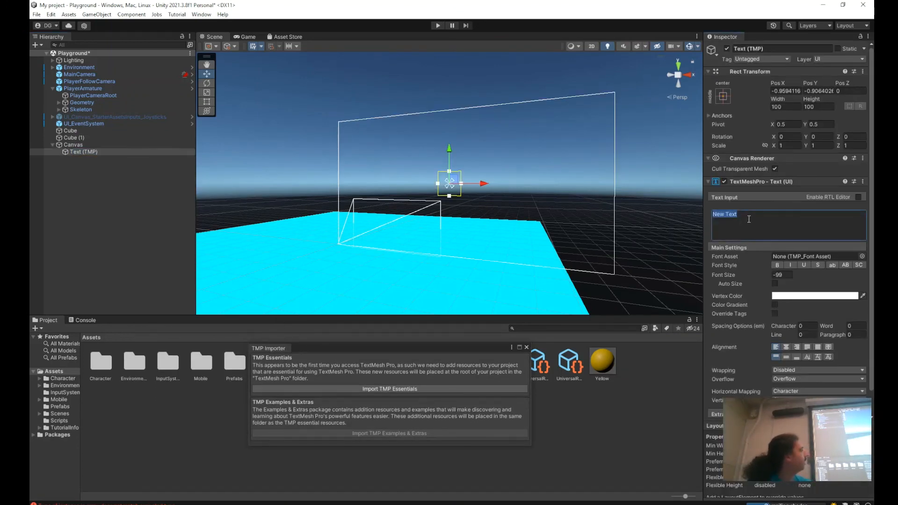
{"action": "left_click", "coordinate": [526, 347]}
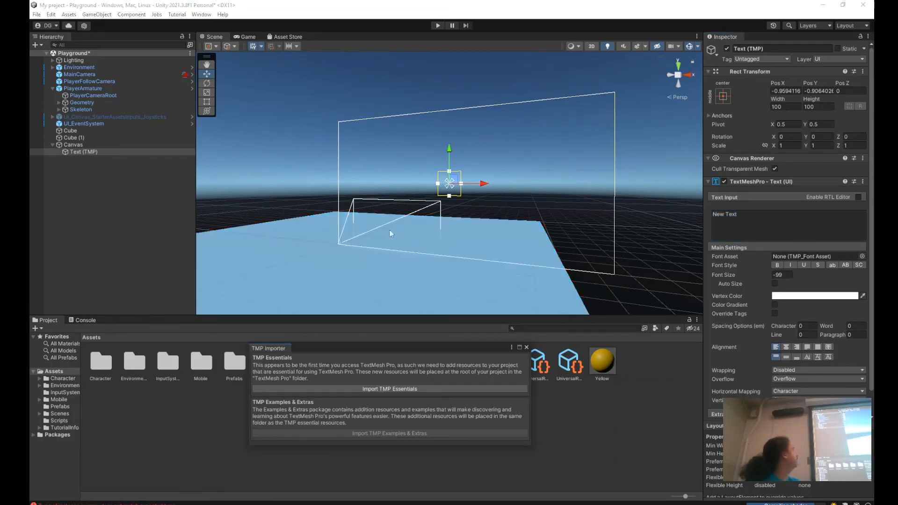
Widen the text object to about 279.16 and replace its text with "Coins: 0".
{"action": "left_click_drag", "start_coordinate": [775, 98], "coordinate": [816, 99]}
{"action": "left_click_drag", "start_coordinate": [733, 104], "coordinate": [32, 70]}
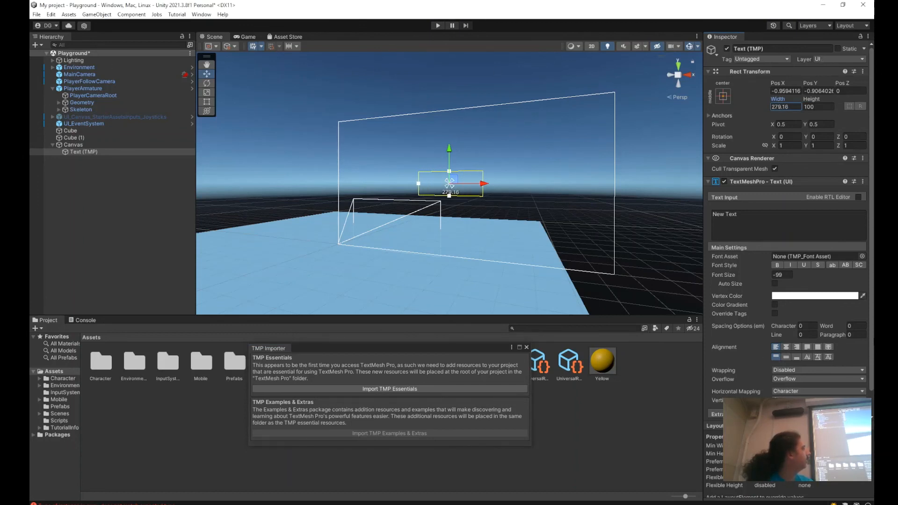
{"action": "left_click", "coordinate": [745, 216]}
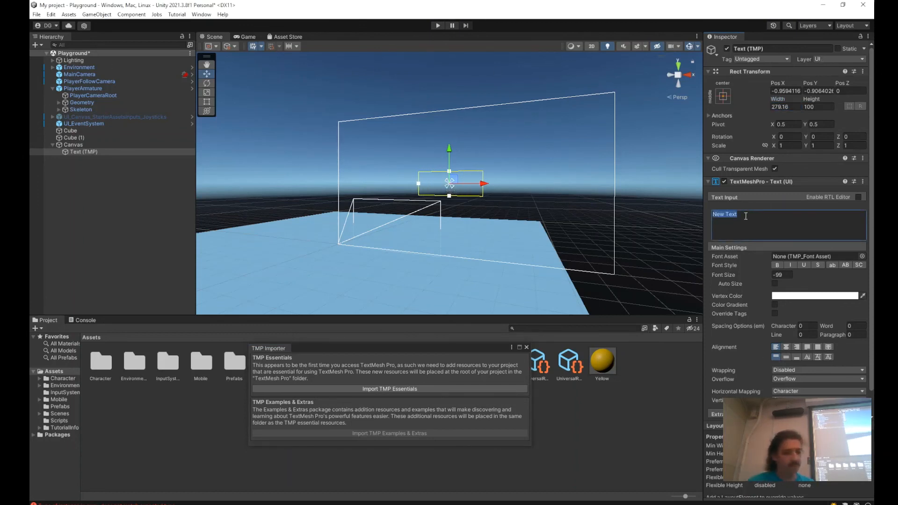
{"action": "type", "text": "Coins: 0"}
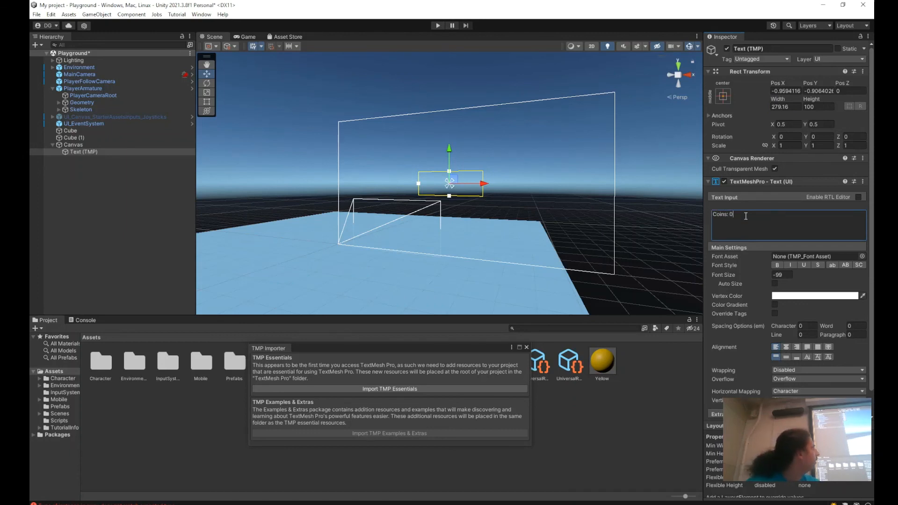
Set the coin text's font size to 200 and check it from the canvas's reverse side.
{"action": "right_click_drag", "start_coordinate": [509, 187], "coordinate": [164, 180]}
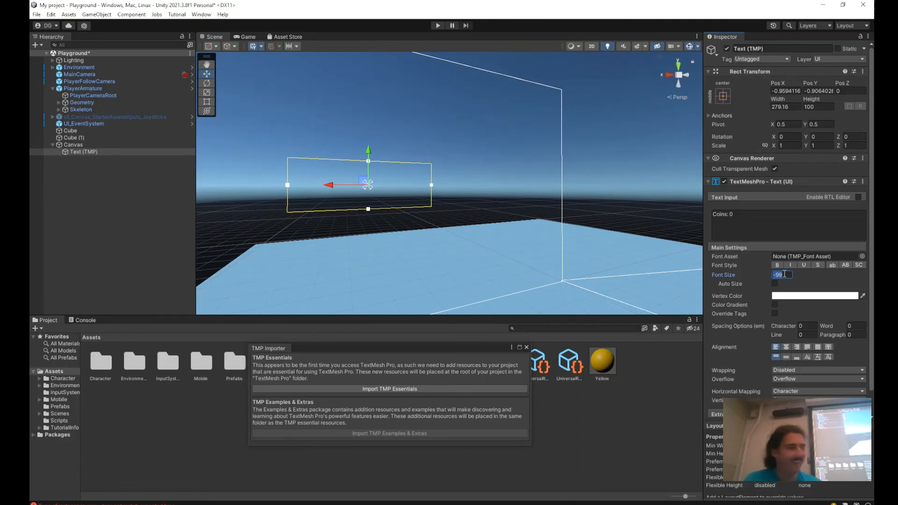
{"action": "type", "text": "25"}
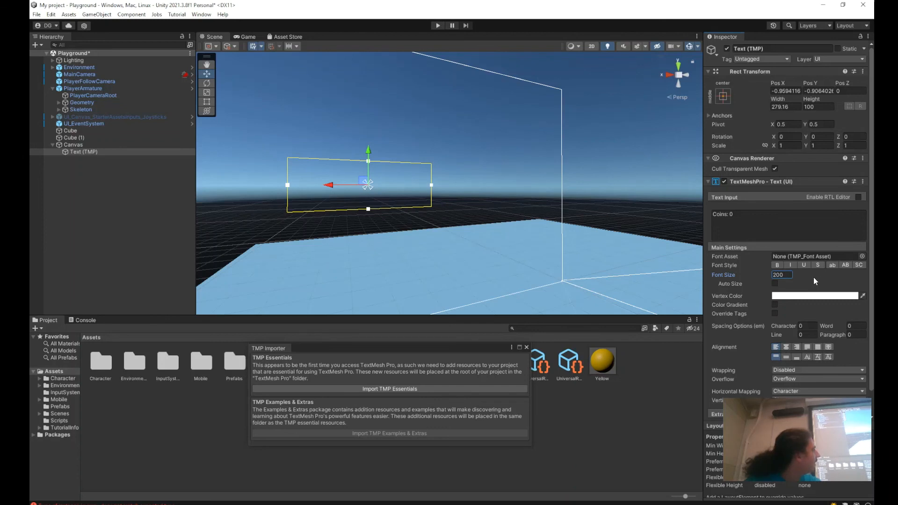
{"action": "scroll", "coordinate": [416, 239], "scroll_direction": "down", "scroll_amount": 6}
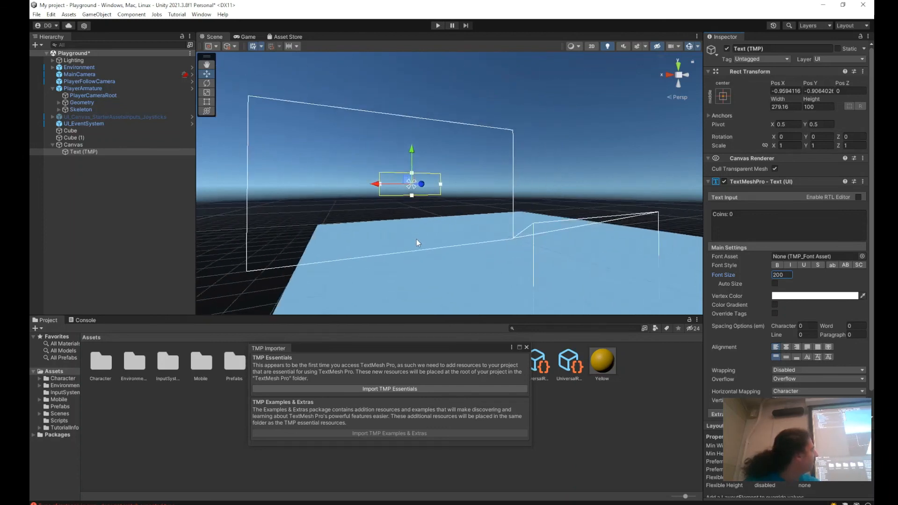
{"action": "scroll", "coordinate": [416, 240], "scroll_direction": "up", "scroll_amount": 3}
{"action": "middle_click_drag", "start_coordinate": [402, 239], "coordinate": [570, 248]}
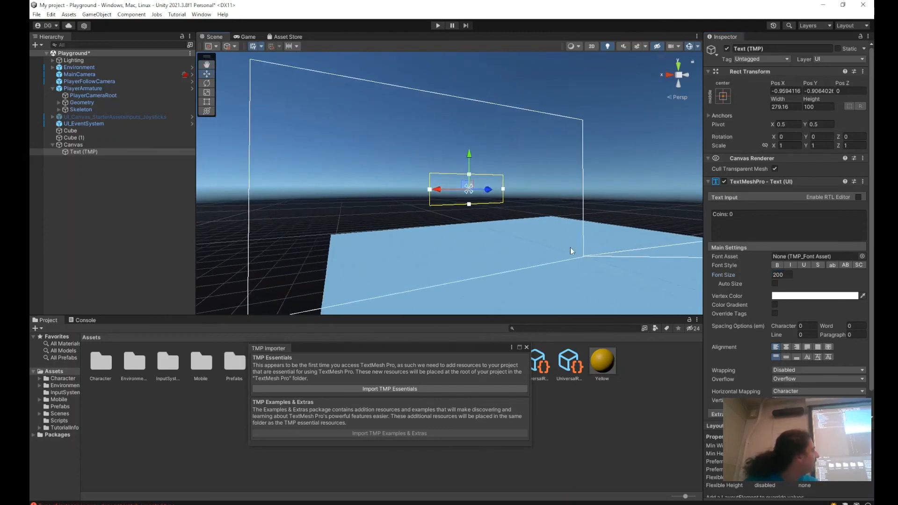
Check the text's font asset choices, import TMP Essentials, and return to Unity from Visual Studio.
{"action": "left_click", "coordinate": [862, 256]}
{"action": "left_click", "coordinate": [866, 248]}
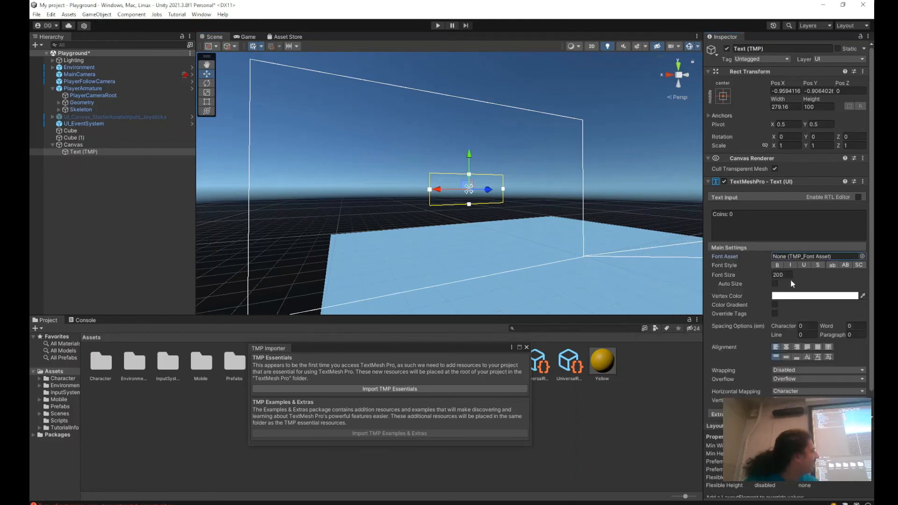
{"action": "left_click", "coordinate": [369, 388]}
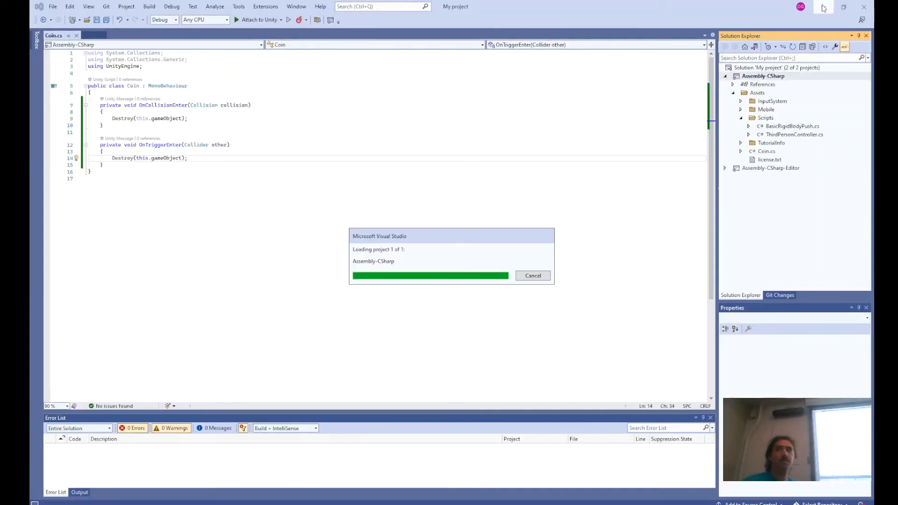
{"action": "left_click", "coordinate": [823, 8]}
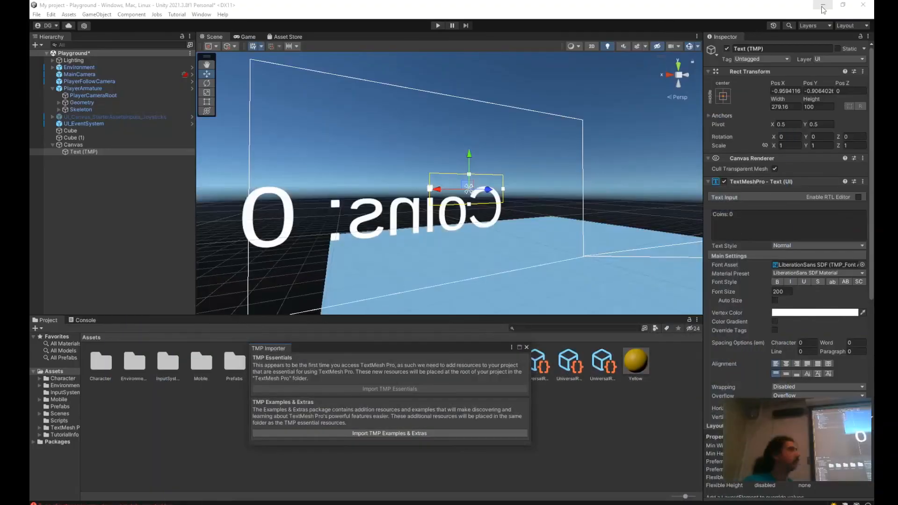
Set the coin text's font size to 50.
{"action": "left_click", "coordinate": [785, 292]}
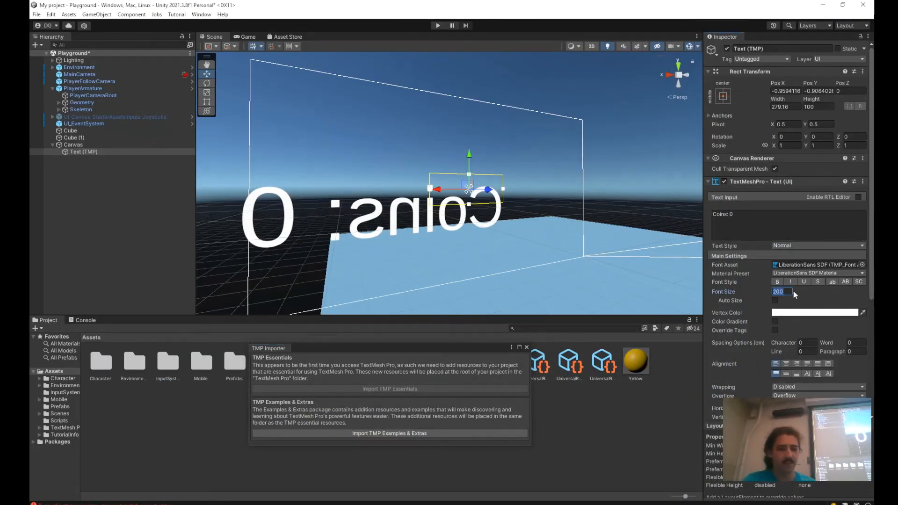
{"action": "type", "text": "20"}
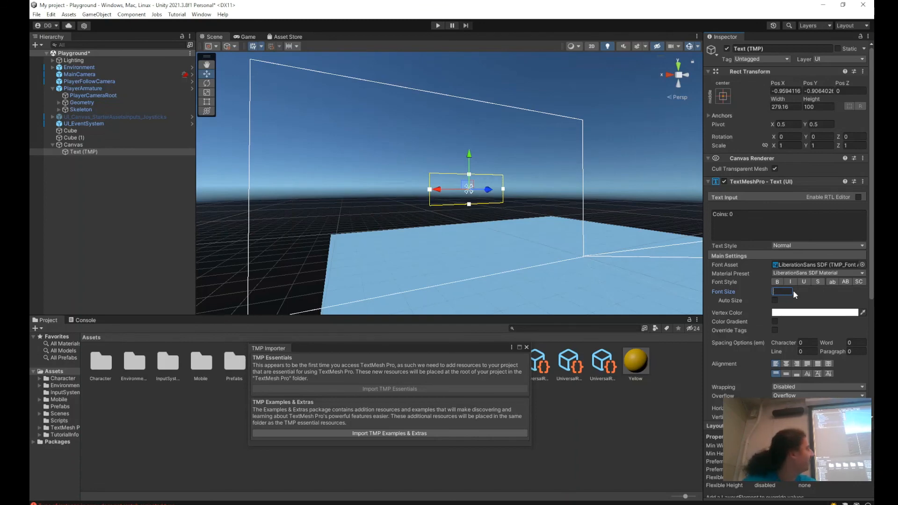
{"action": "type", "text": "0"}
{"action": "key", "text": "BackSpace"}
{"action": "type", "text": "50"}
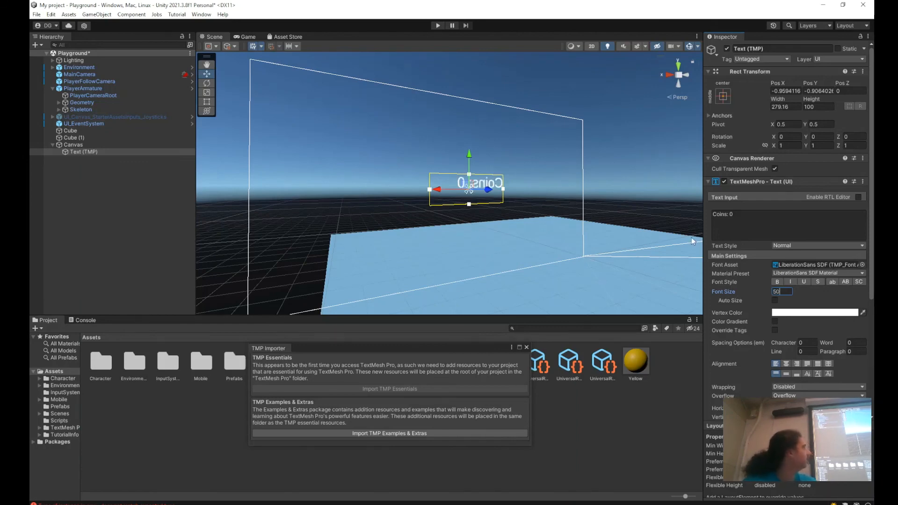
Look at the Canvas's render mode options and check the coin text in the Game view.
{"action": "left_click", "coordinate": [73, 144]}
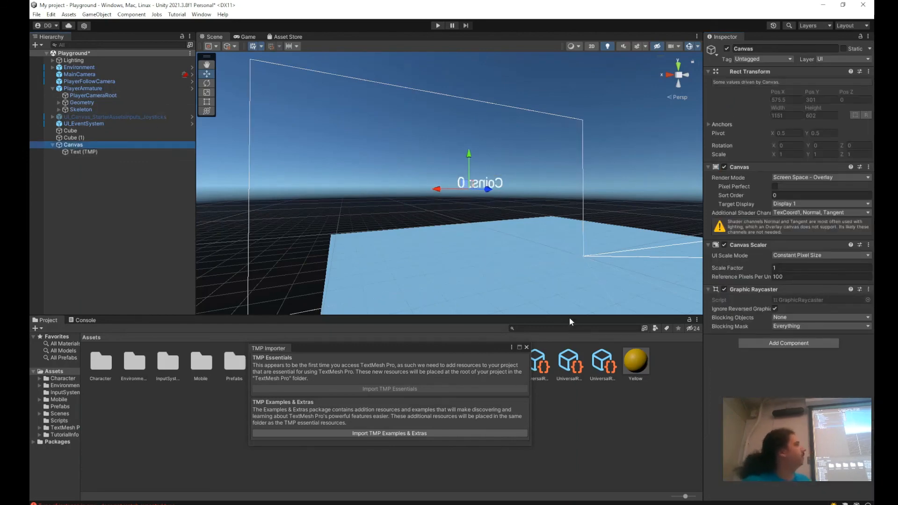
{"action": "left_click", "coordinate": [781, 178]}
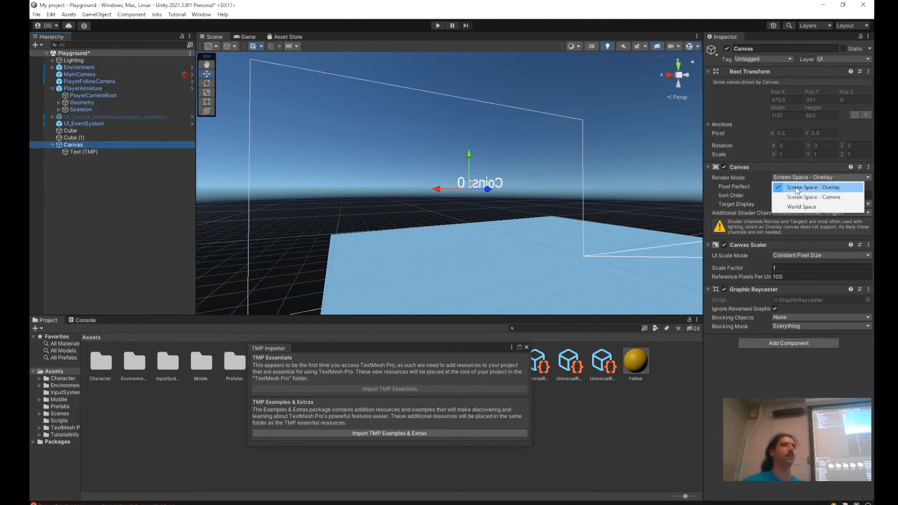
{"action": "left_click", "coordinate": [240, 36]}
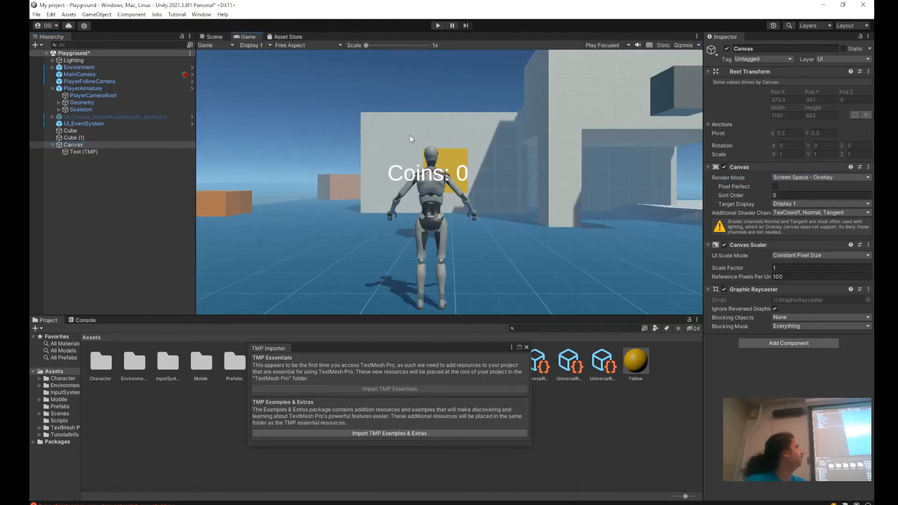
Create a new script named HUD and attach it to the Canvas.
{"action": "left_click", "coordinate": [79, 146]}
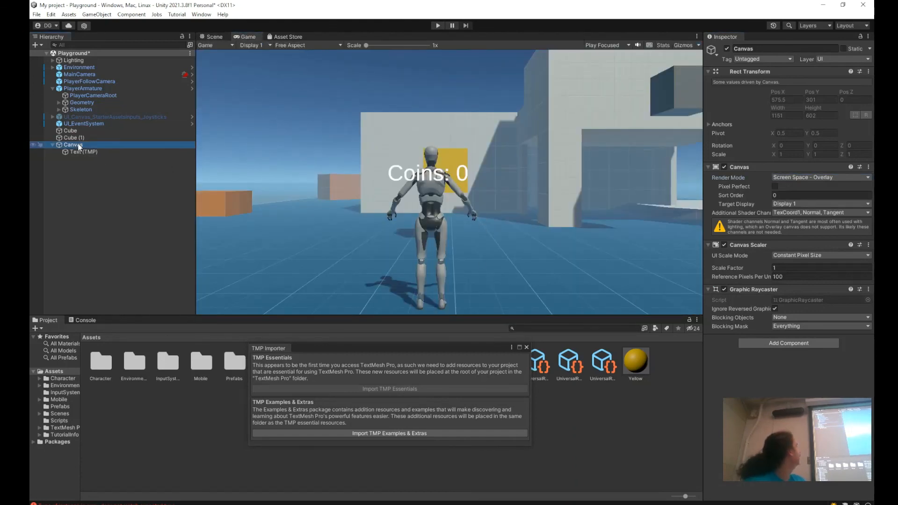
{"action": "left_click", "coordinate": [803, 343]}
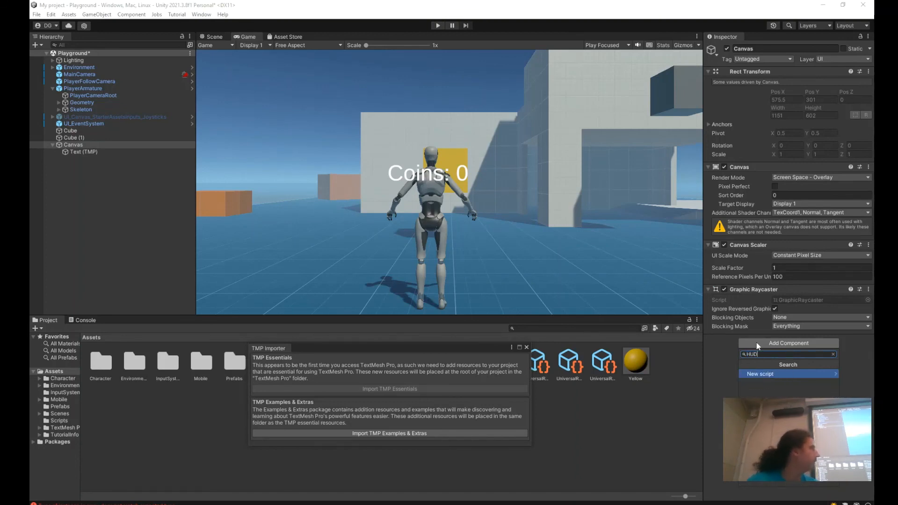
{"action": "type", "text": "HUD"}
{"action": "left_click", "coordinate": [804, 374]}
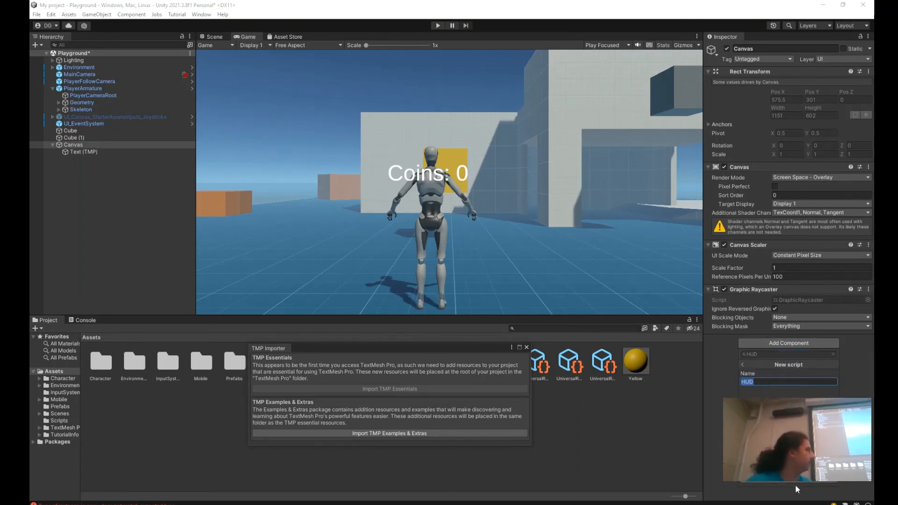
{"action": "key", "text": "Return"}
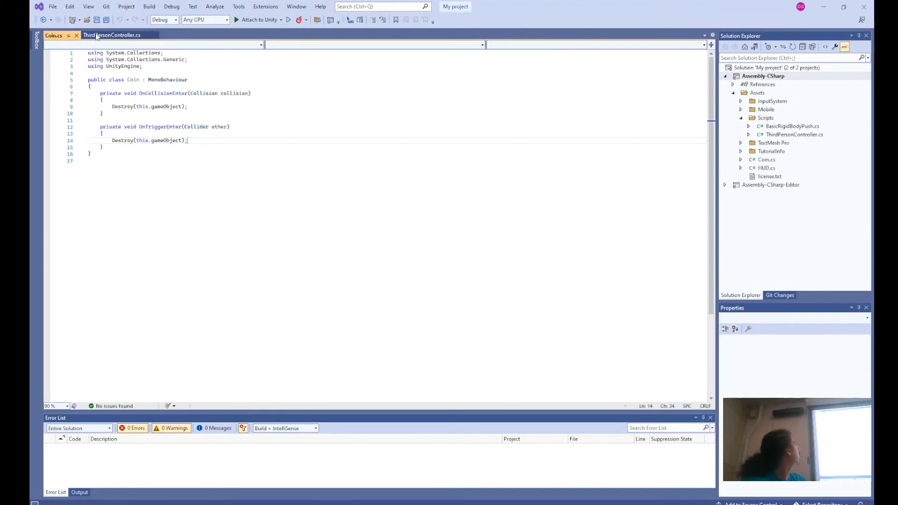
Return to Unity and open the Canvas's HUD script for editing in Visual Studio.
{"action": "left_click", "coordinate": [822, 4]}
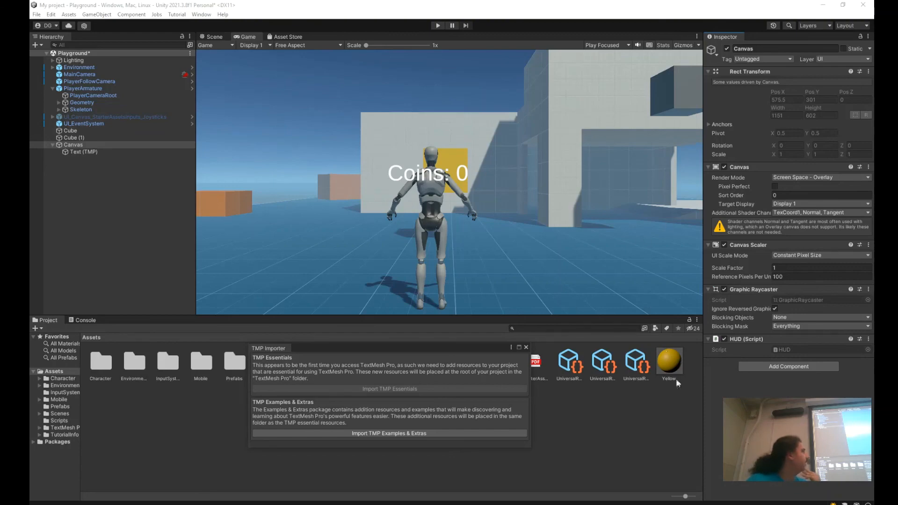
{"action": "right_click", "coordinate": [744, 337]}
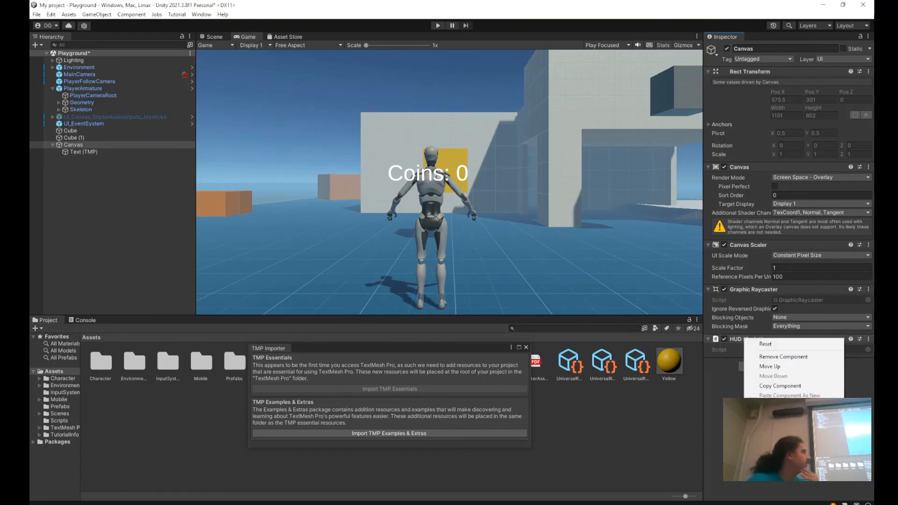
{"action": "left_click", "coordinate": [769, 442]}
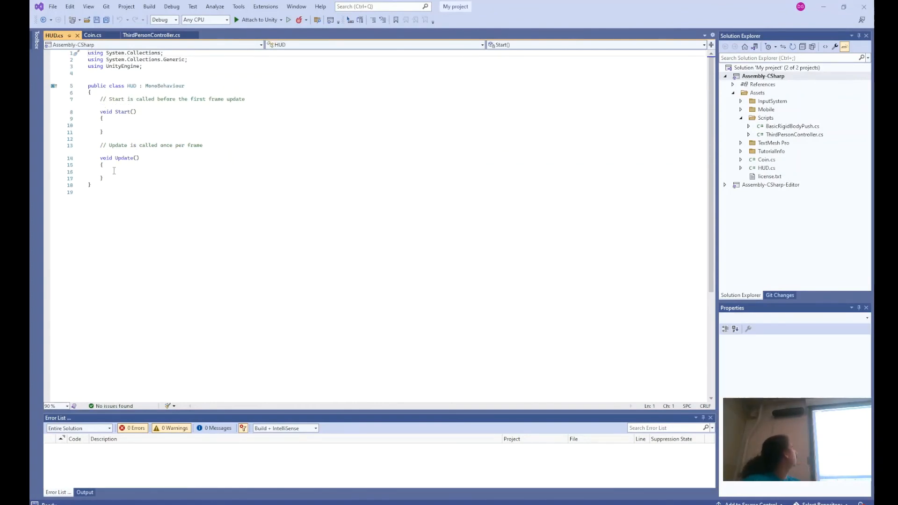
Replace the HUD class's default Start and Update methods with the field "private int coins;".
{"action": "left_click_drag", "start_coordinate": [111, 174], "coordinate": [100, 98]}
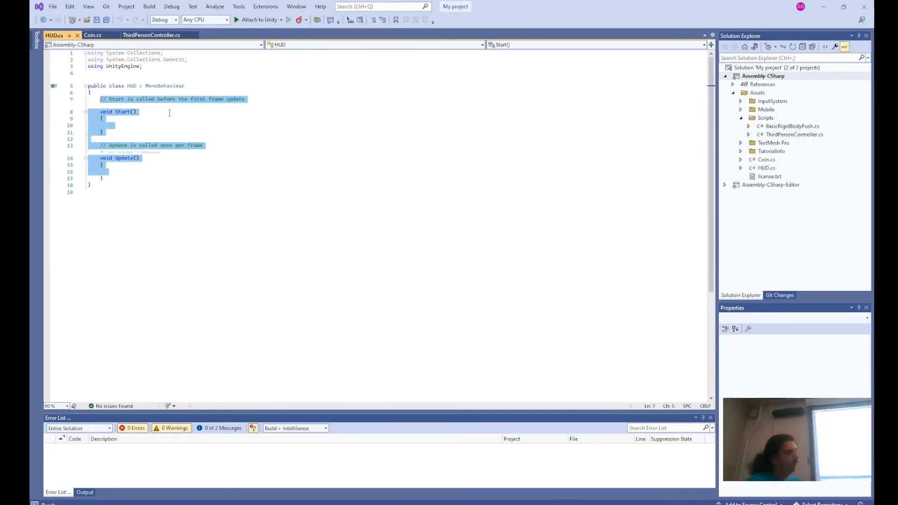
{"action": "type", "text": "privat"}
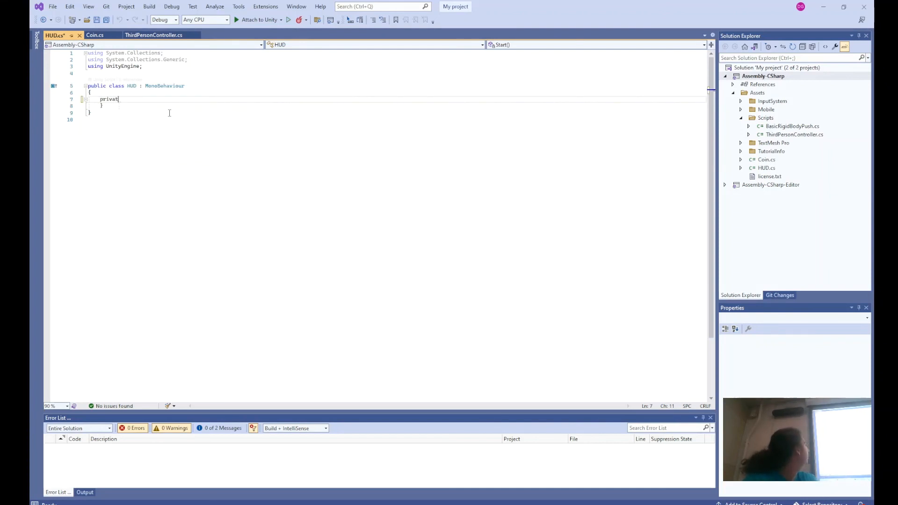
{"action": "type", "text": "e int coin"}
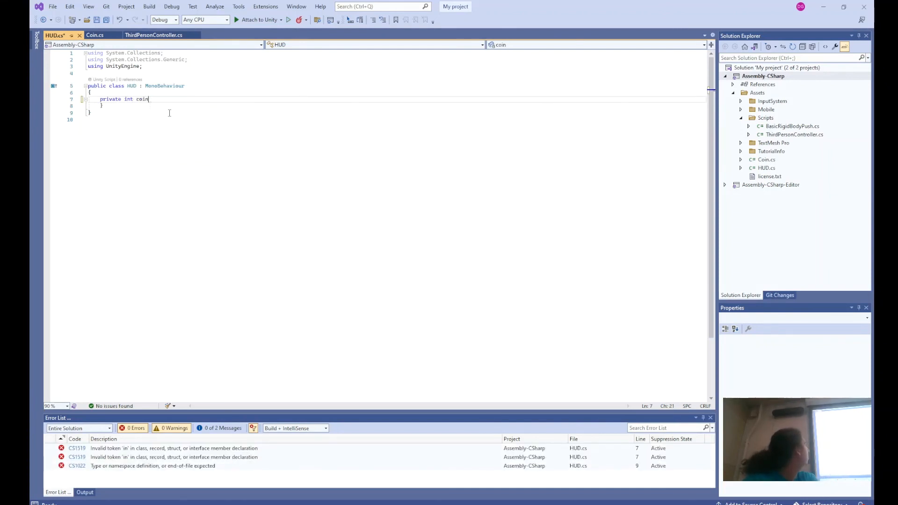
{"action": "type", "text": "s;"}
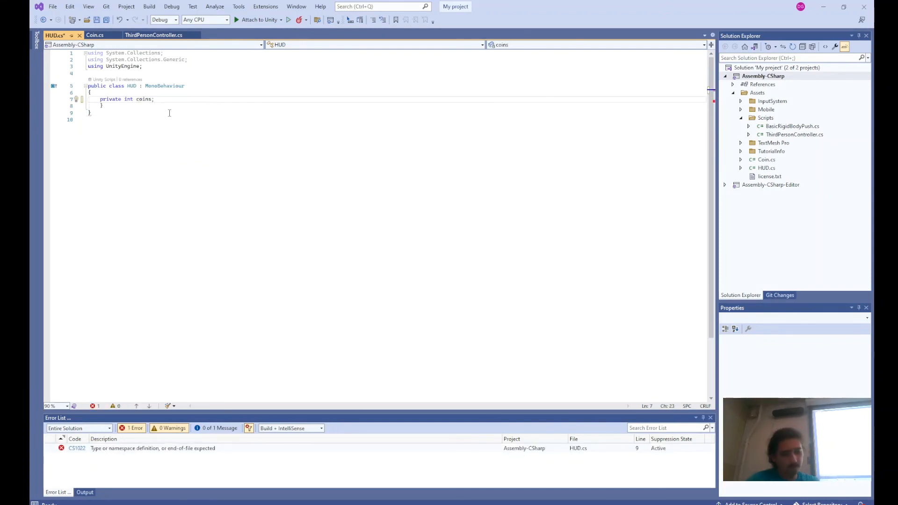
{"action": "key", "text": "Down"}
{"action": "key", "text": "BackSpace"}
Add a private Start method that sets coins to 0, and insert a blank line after the coins field.
{"action": "type", "text": "Start"}
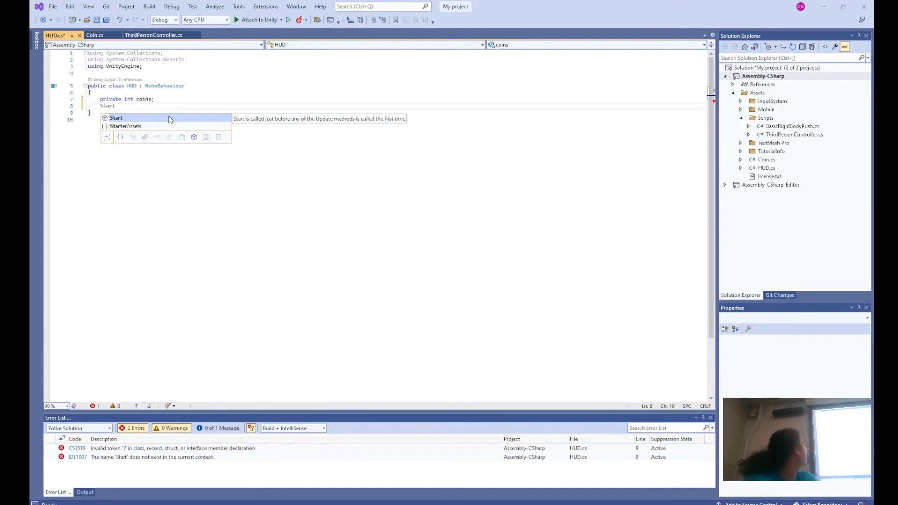
{"action": "key", "text": "Tab"}
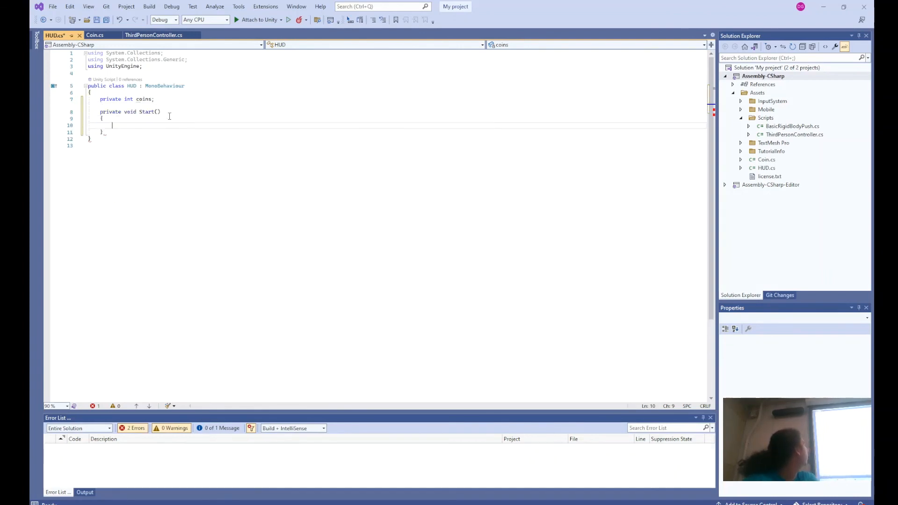
{"action": "type", "text": "coin"}
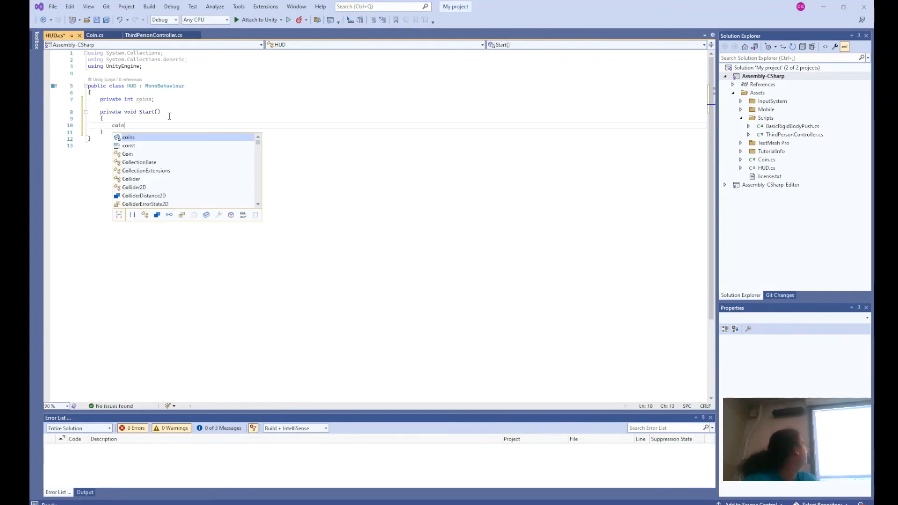
{"action": "type", "text": "s ="}
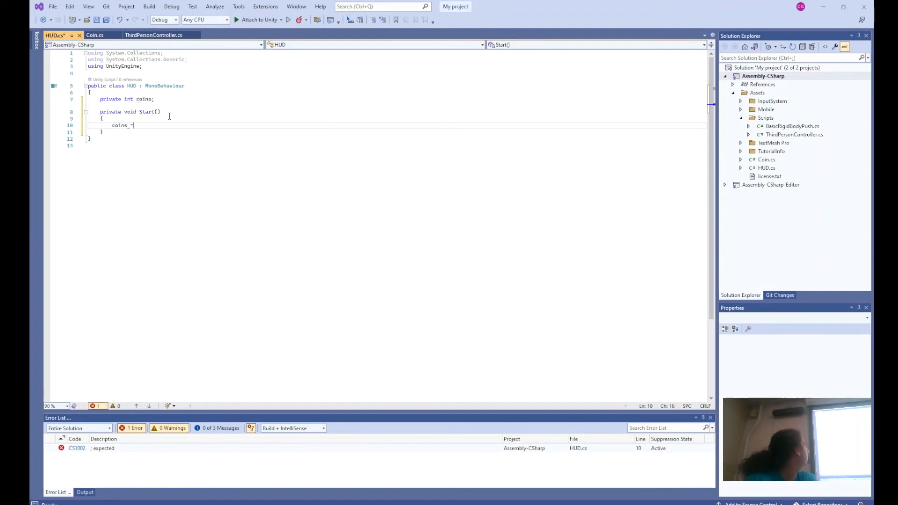
{"action": "type", "text": " 9"}
{"action": "type", "text": ";"}
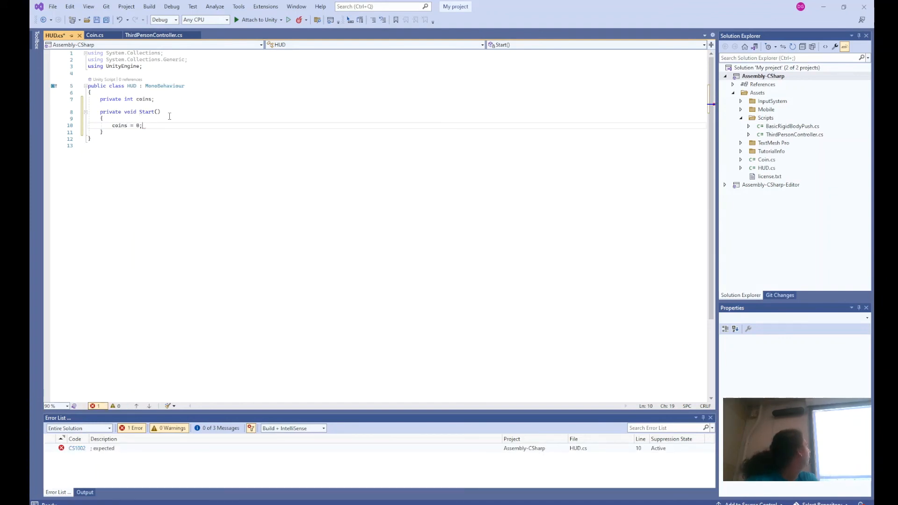
{"action": "left_click", "coordinate": [167, 98]}
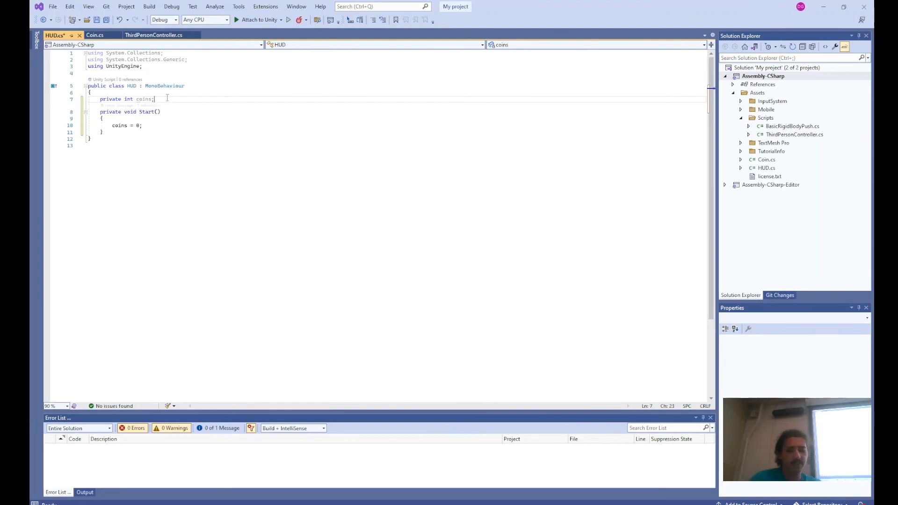
{"action": "key", "text": "Return"}
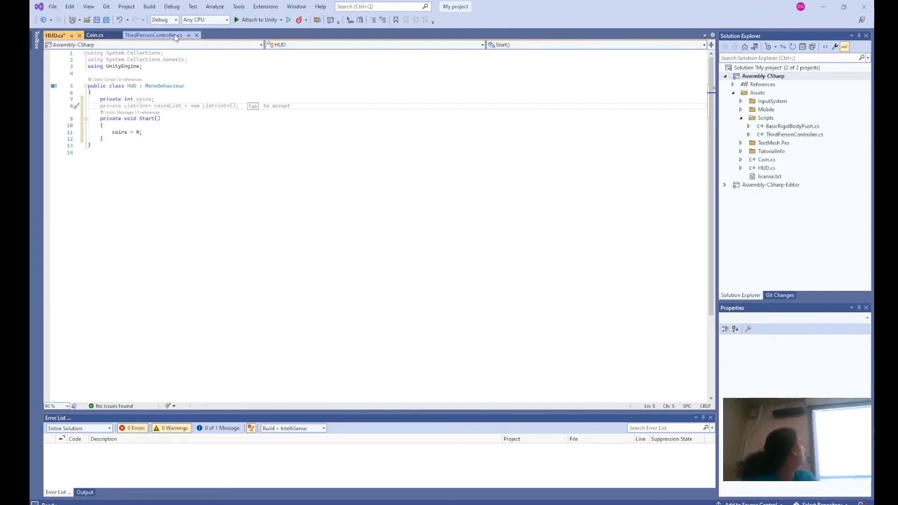
Add the directive "using TMPro;" below the UnityEngine import.
{"action": "left_click", "coordinate": [169, 65]}
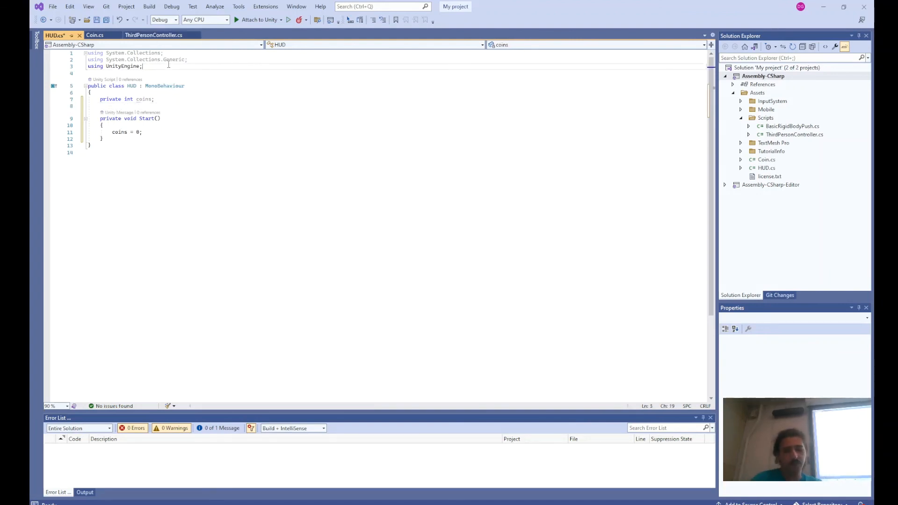
{"action": "key", "text": "Return"}
{"action": "type", "text": "usting TMP"}
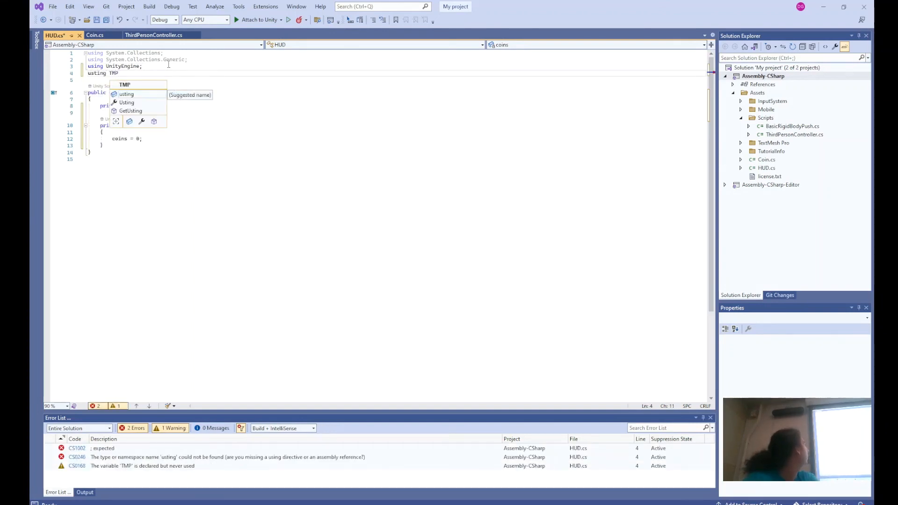
{"action": "type", "text": "ro;"}
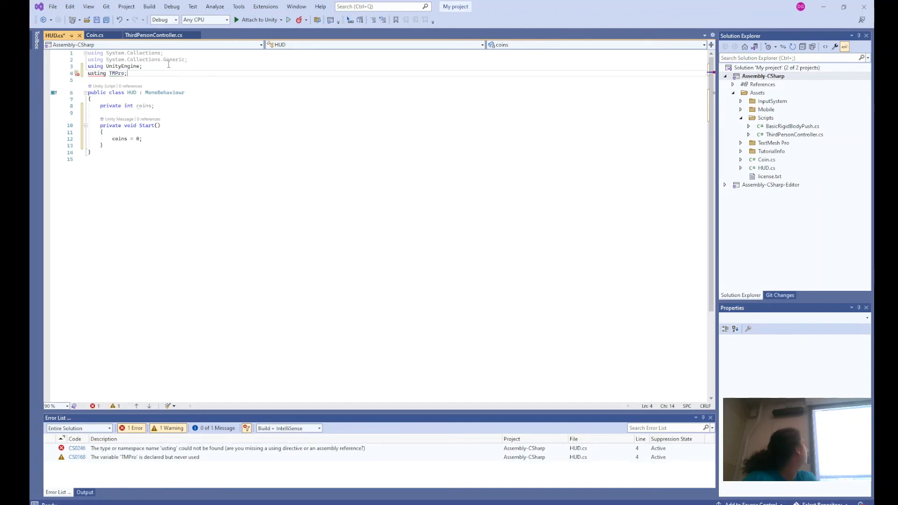
{"action": "key", "text": "Left"}
{"action": "key", "text": "Left"}
{"action": "key", "text": "Left"}
{"action": "key", "text": "Left"}
{"action": "key", "text": "Left"}
{"action": "key", "text": "Left"}
{"action": "key", "text": "Left"}
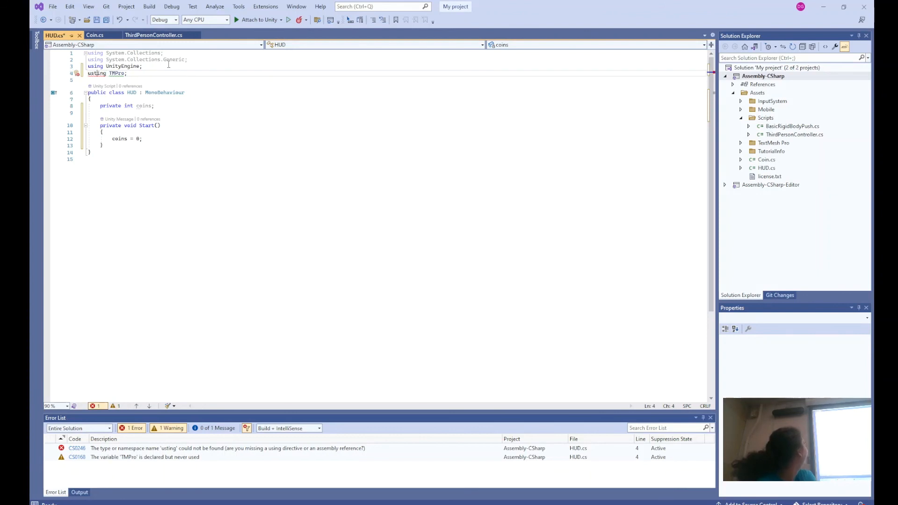
{"action": "key", "text": "BackSpace"}
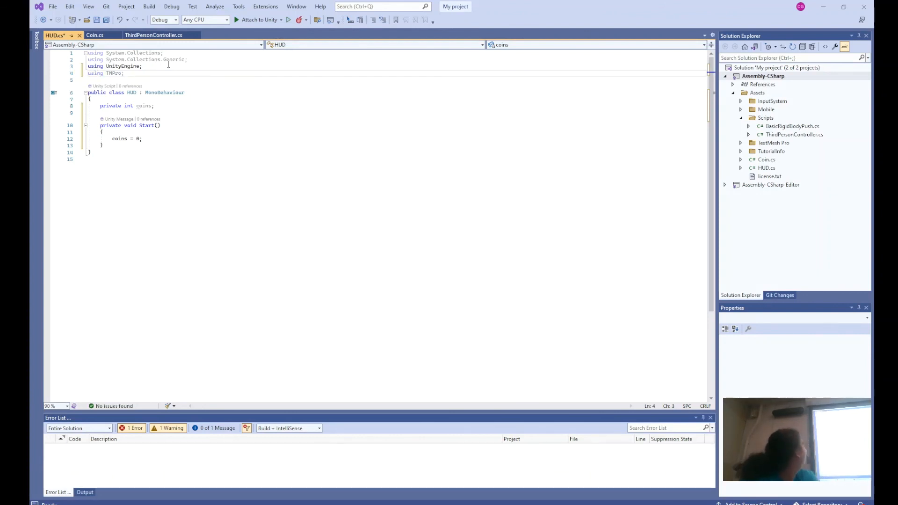
Declare the field "public TMP_Text texxt;" below the coins field in the HUD class.
{"action": "left_click", "coordinate": [149, 139]}
{"action": "left_click", "coordinate": [171, 106]}
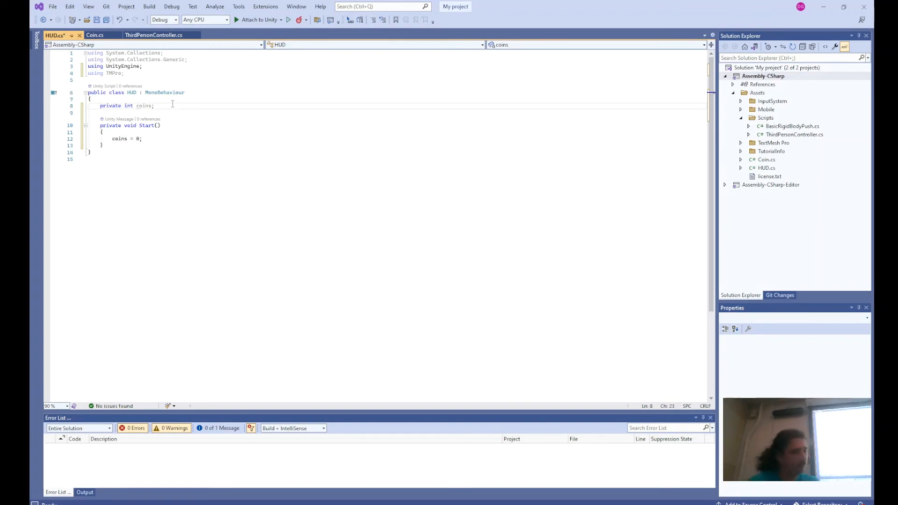
{"action": "key", "text": "Return"}
{"action": "type", "text": "public "}
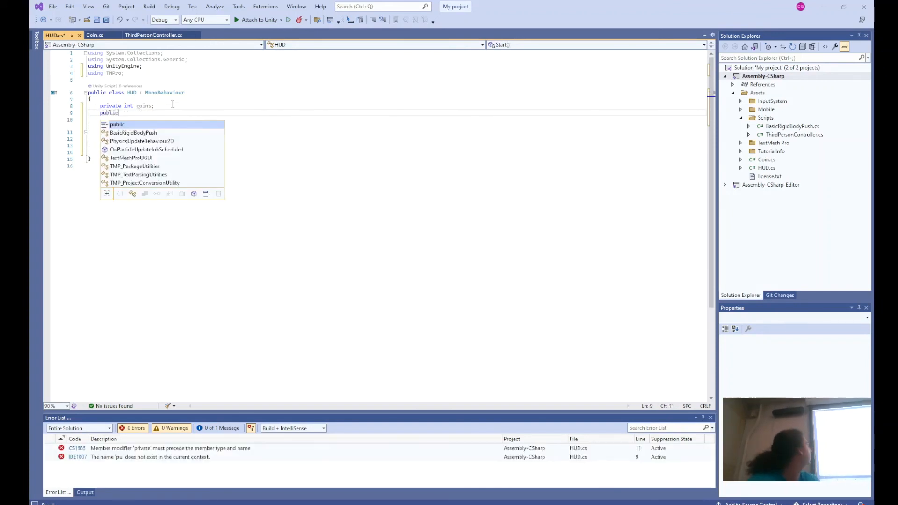
{"action": "type", "text": "T"}
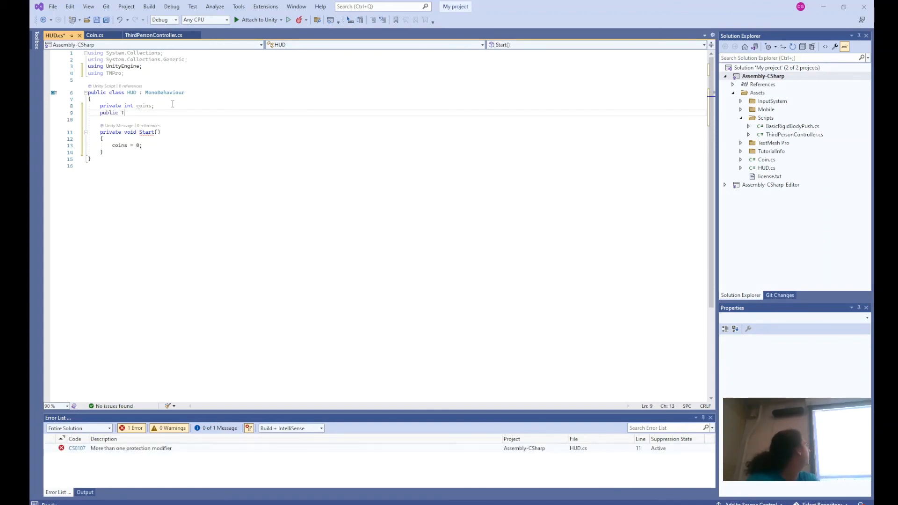
{"action": "type", "text": "MP"}
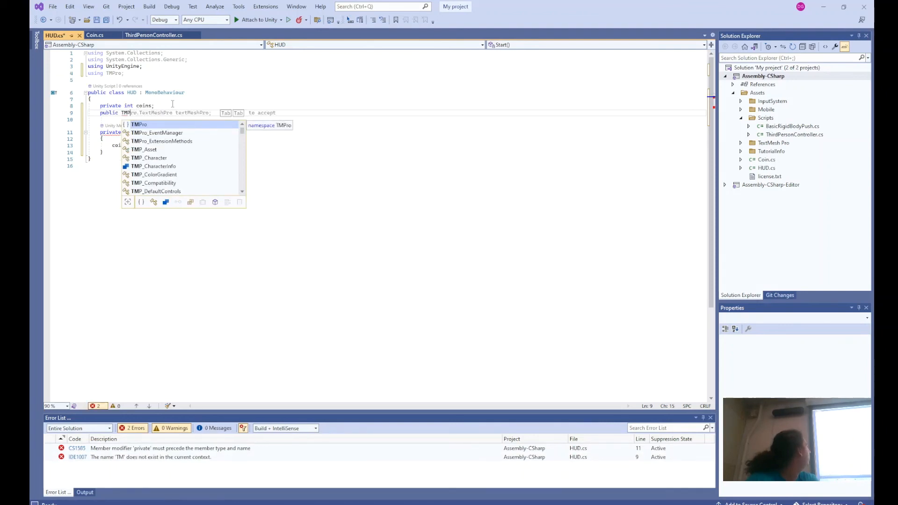
{"action": "type", "text": "_Te"}
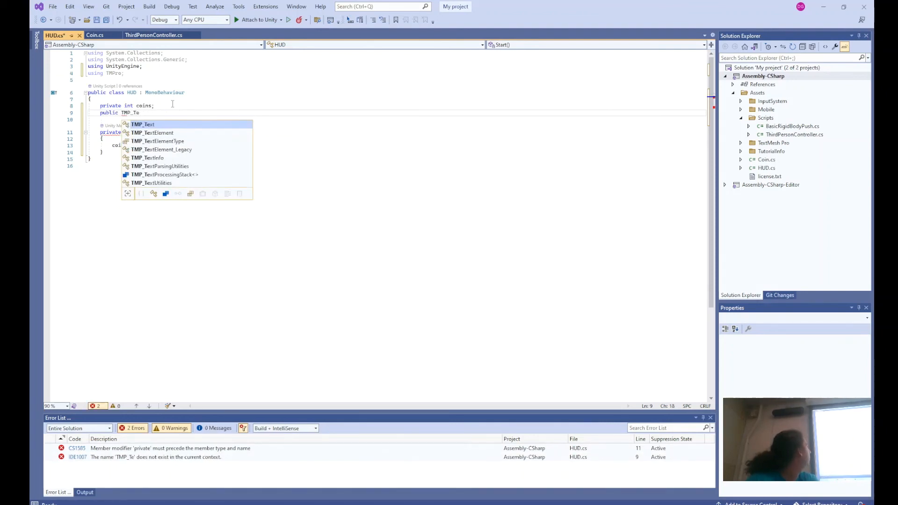
{"action": "type", "text": "xt texx"}
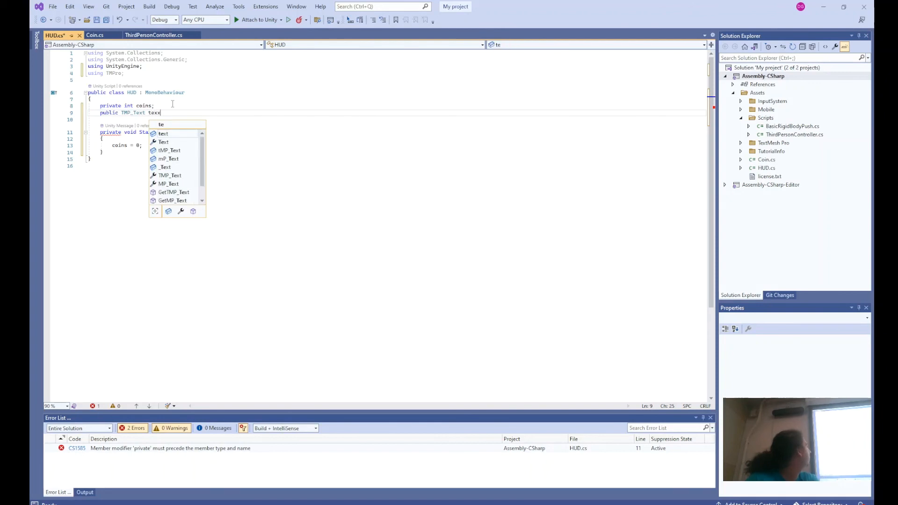
{"action": "type", "text": "t;"}
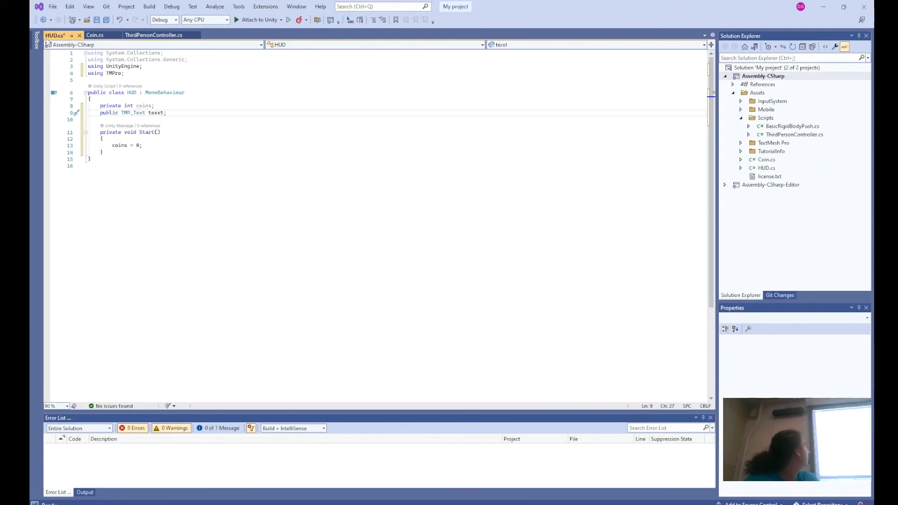
Add the line texxt.text = "Coins: " + coins; below the coins assignment in the Start method.
{"action": "left_click", "coordinate": [169, 145]}
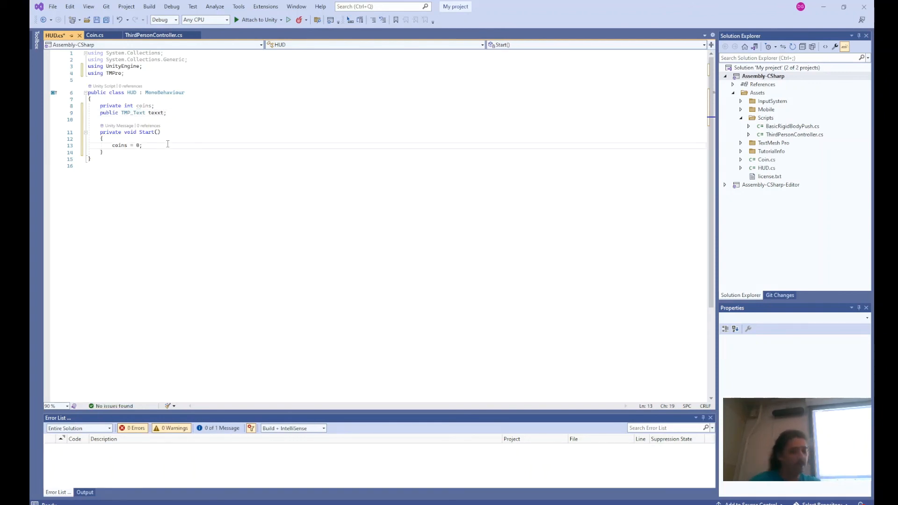
{"action": "key", "text": "Return"}
{"action": "type", "text": "te"}
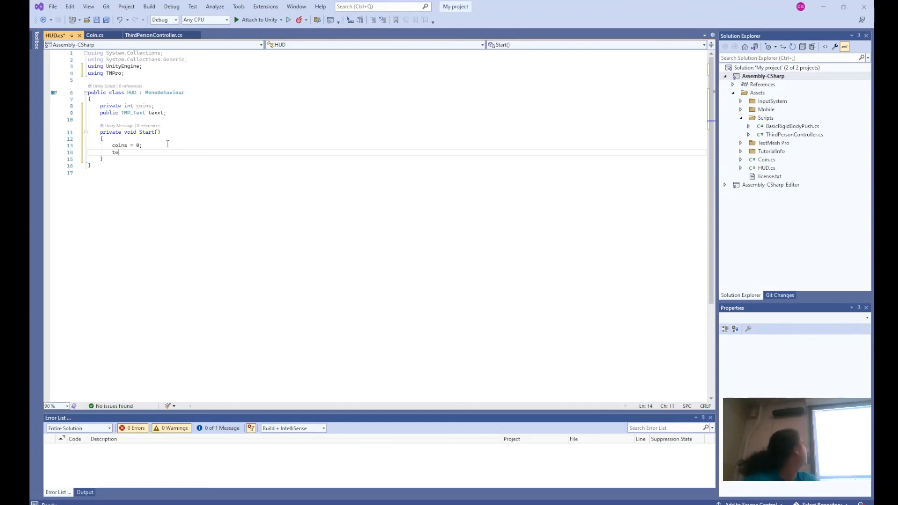
{"action": "type", "text": "xxt"}
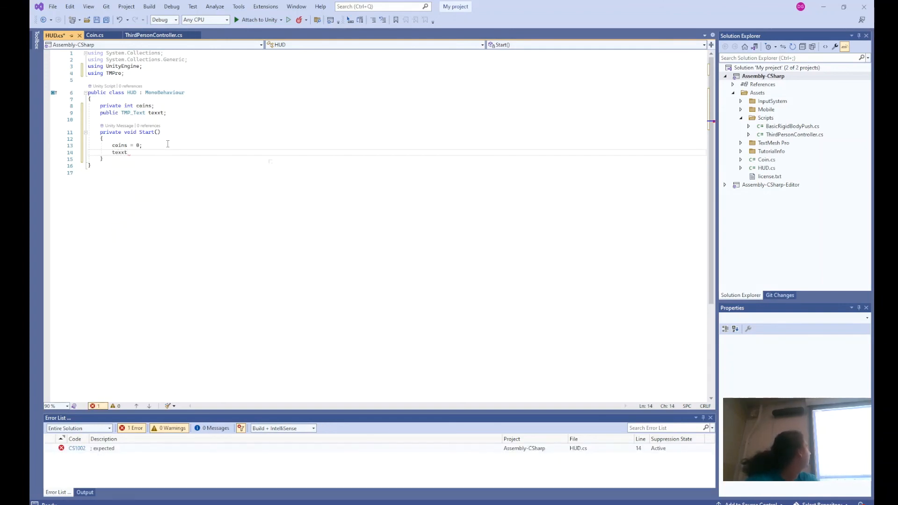
{"action": "type", "text": ".text ="}
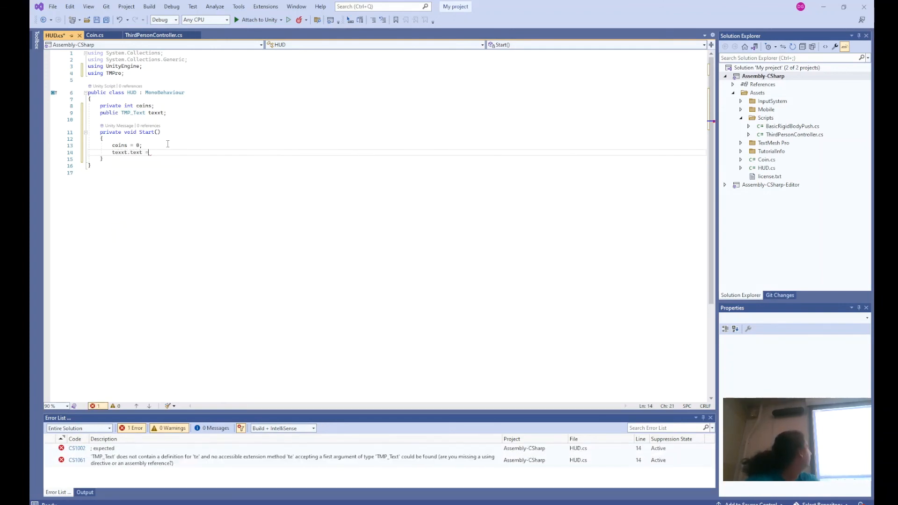
{"action": "type", "text": " \"Coins: "}
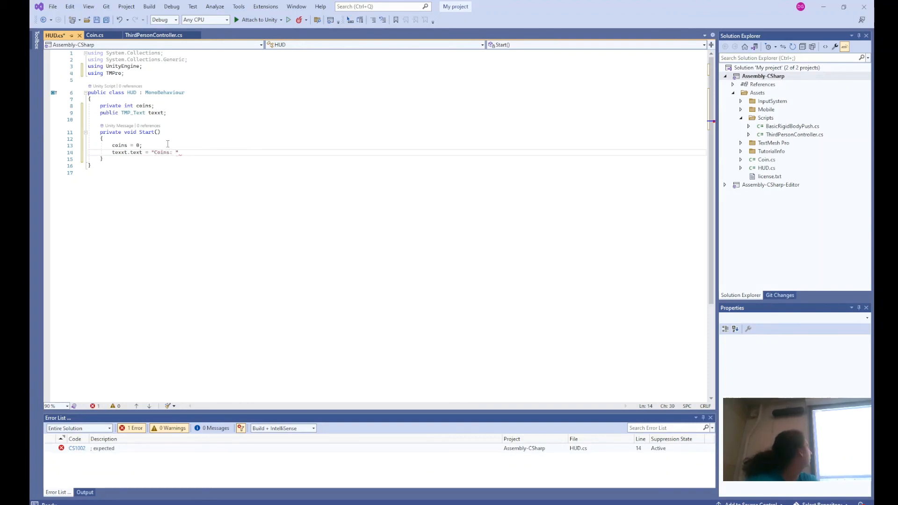
{"action": "type", "text": "\" + coins;"}
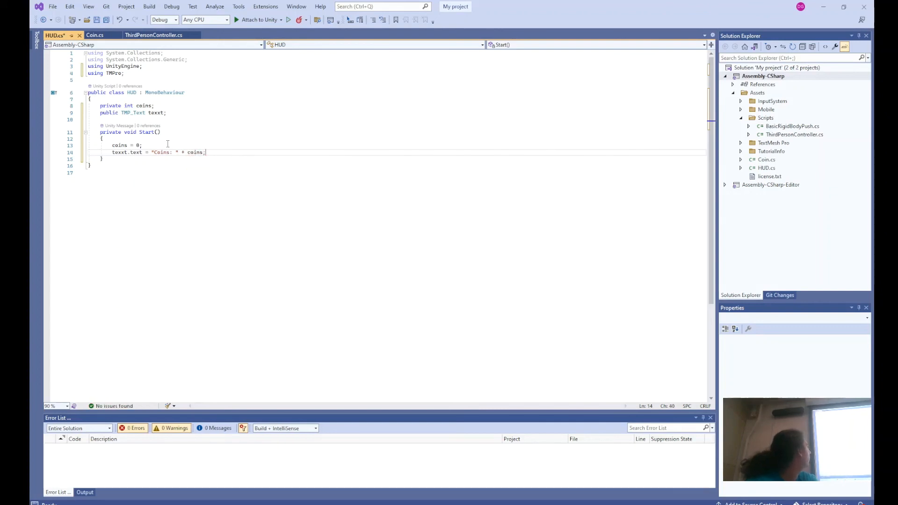
Add a public void CollectCoin() method after Start, separated by a blank line, that increments the counter with "coins++;".
{"action": "key", "text": "Down"}
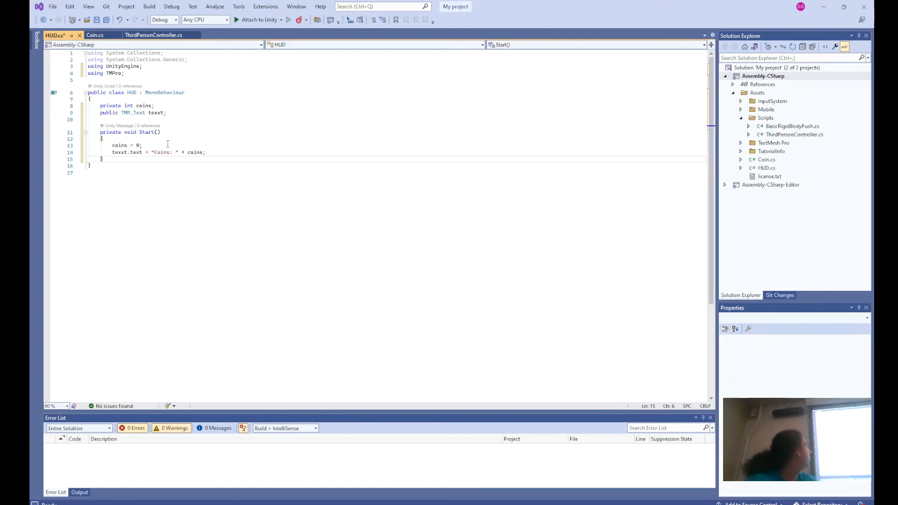
{"action": "key", "text": "Return"}
{"action": "key", "text": "Return"}
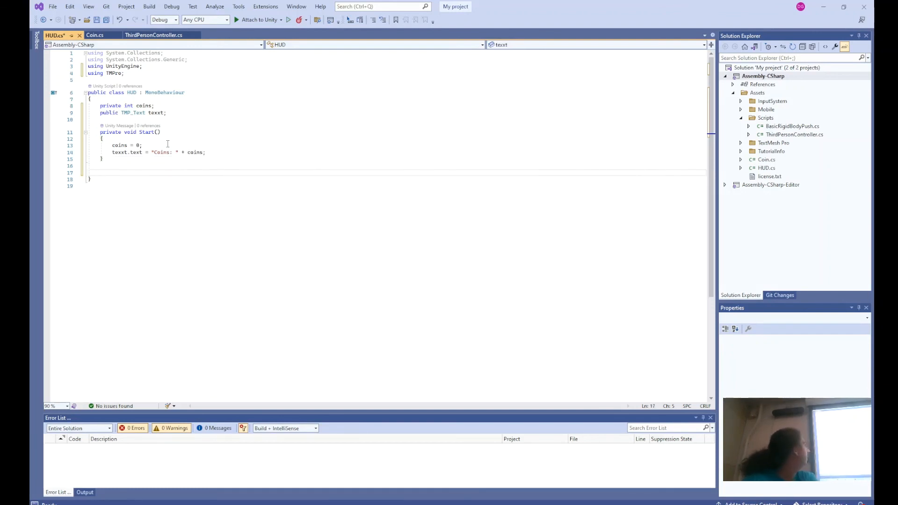
{"action": "type", "text": "pub"}
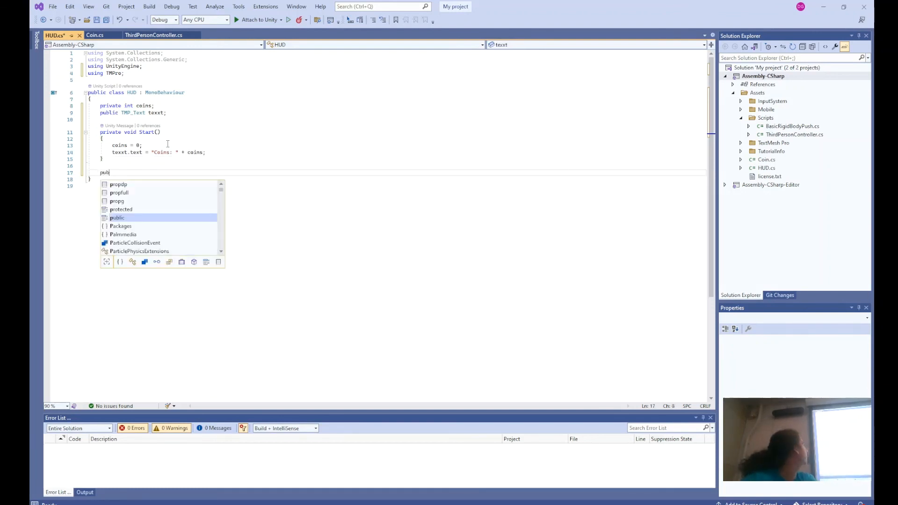
{"action": "type", "text": "lic void Co"}
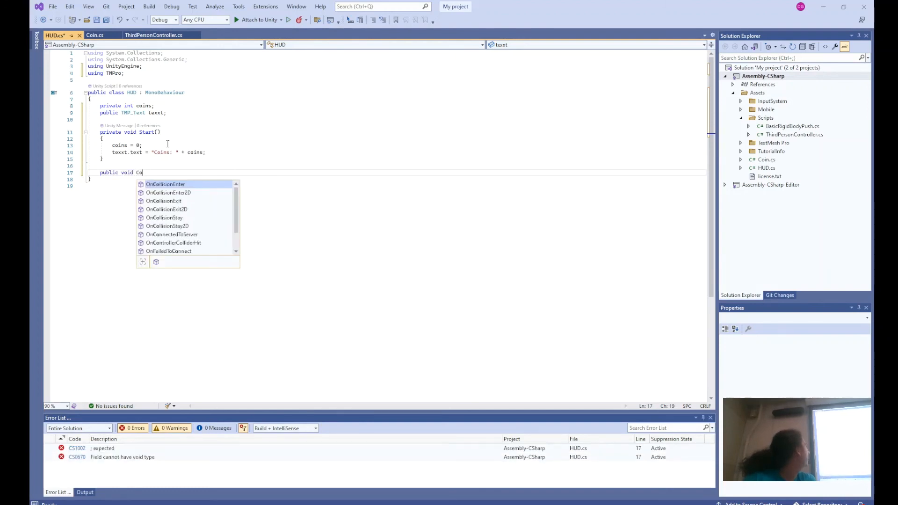
{"action": "type", "text": "llectCoin"}
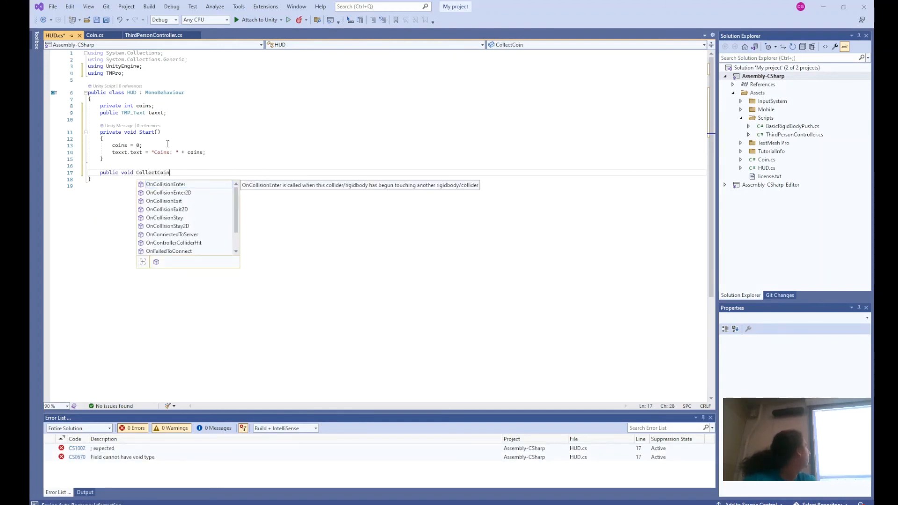
{"action": "type", "text": "(){"}
{"action": "key", "text": "Return"}
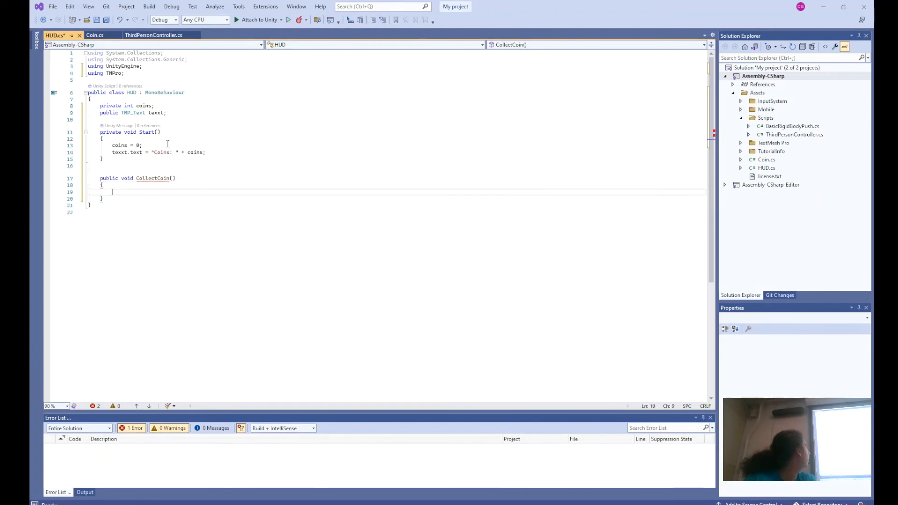
{"action": "type", "text": "coins++;"}
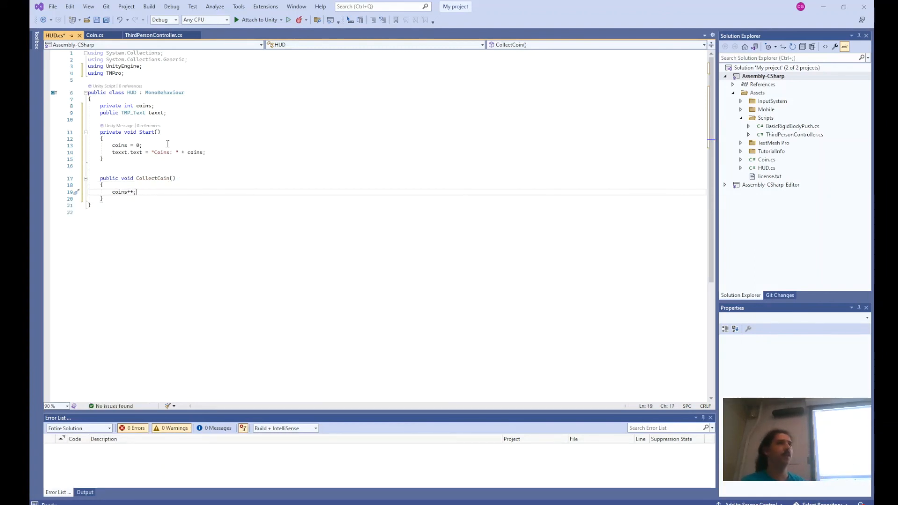
Add texxt.text = "Coins: " + coins; after the increment in CollectCoin, and save the HUD script.
{"action": "key", "text": "Return"}
{"action": "type", "text": "t"}
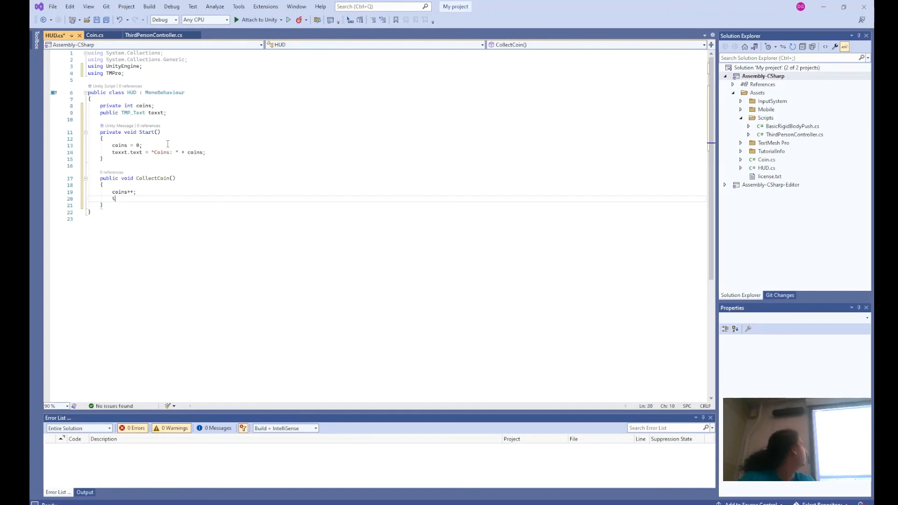
{"action": "type", "text": "exxt.tex"}
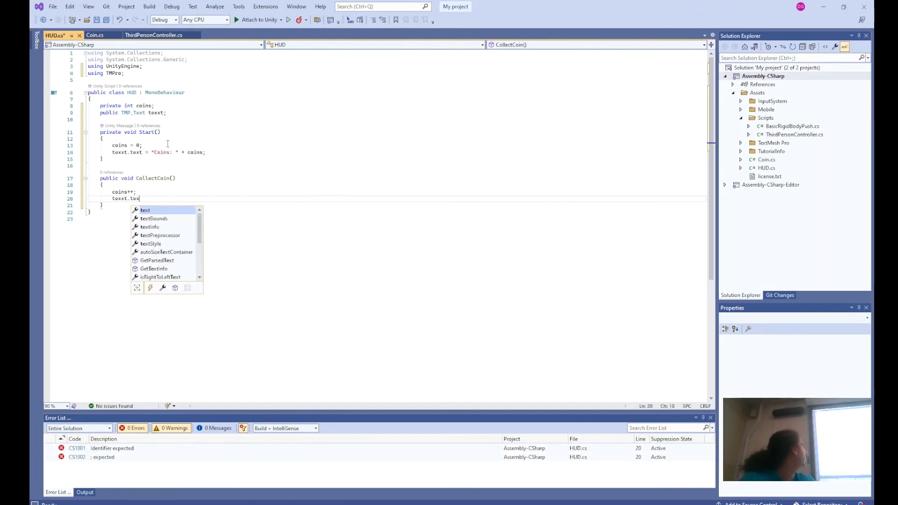
{"action": "type", "text": "t = \"Coin"}
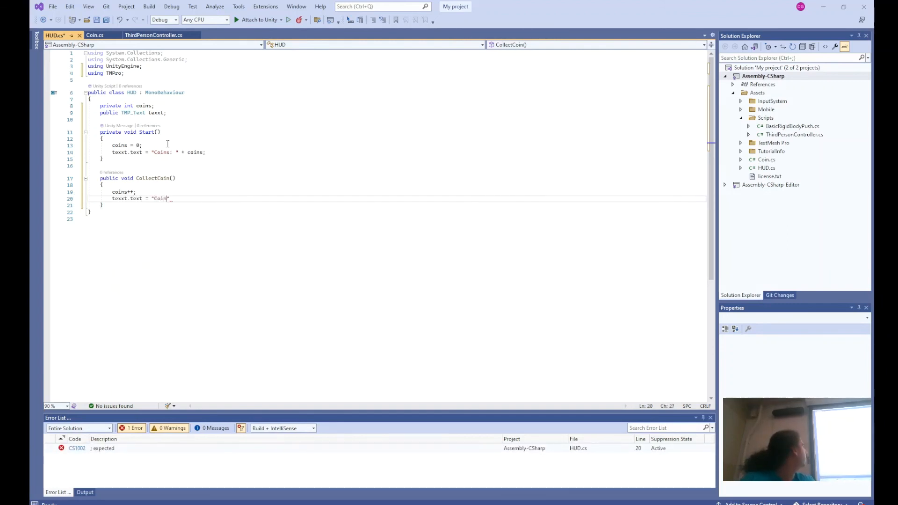
{"action": "type", "text": "s:"}
{"action": "key", "text": "BackSpace"}
{"action": "type", "text": "\""}
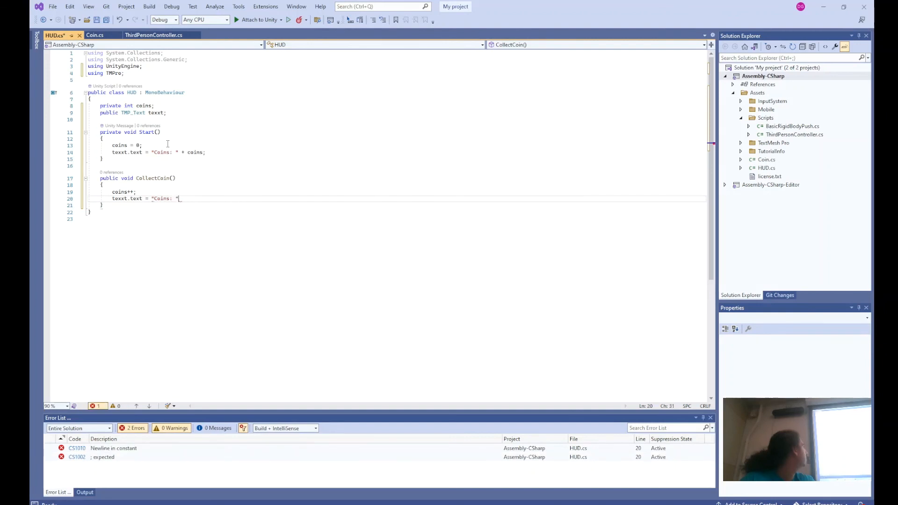
{"action": "type", "text": " + coins;"}
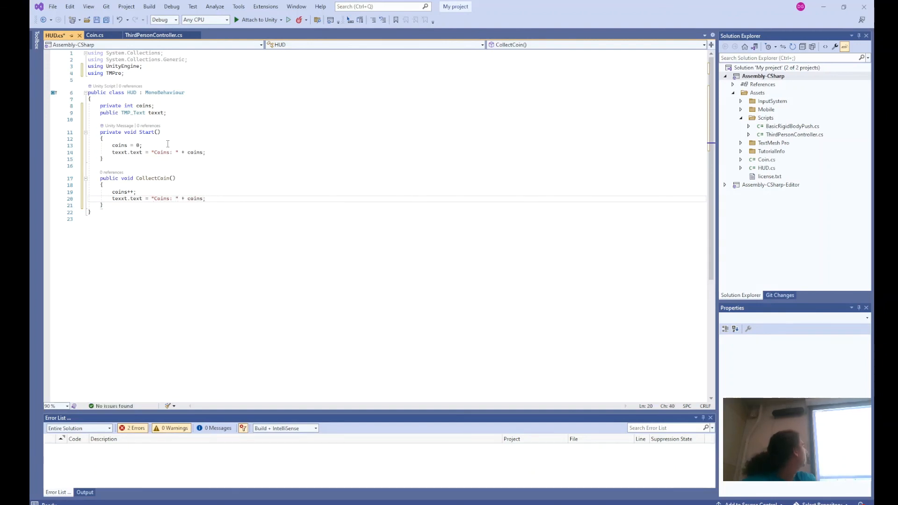
{"action": "key", "text": "ctrl+s"}
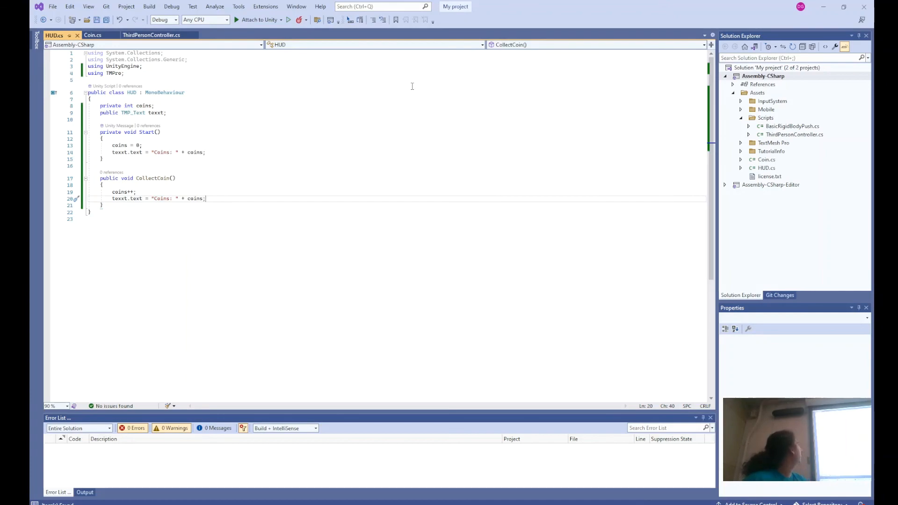
In the Coin script, add HUD h = GameObject.FindObjectOfType<HUD>(); as the first line of OnTriggerEnter, above the Destroy call.
{"action": "key", "text": "alt+Tab"}
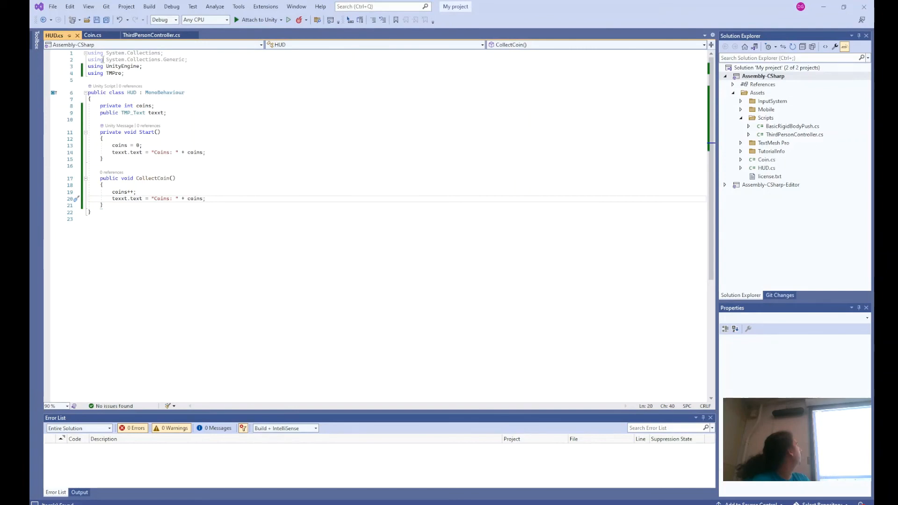
{"action": "left_click", "coordinate": [92, 35]}
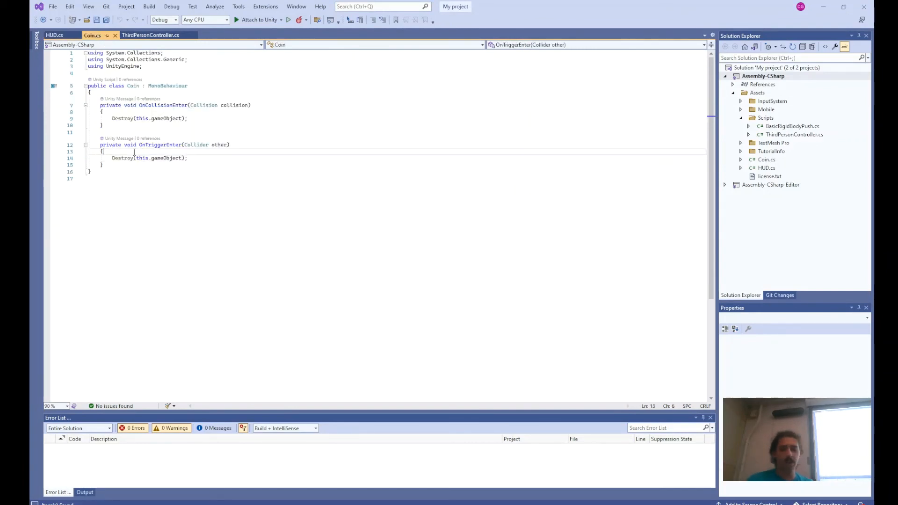
{"action": "key", "text": "Return"}
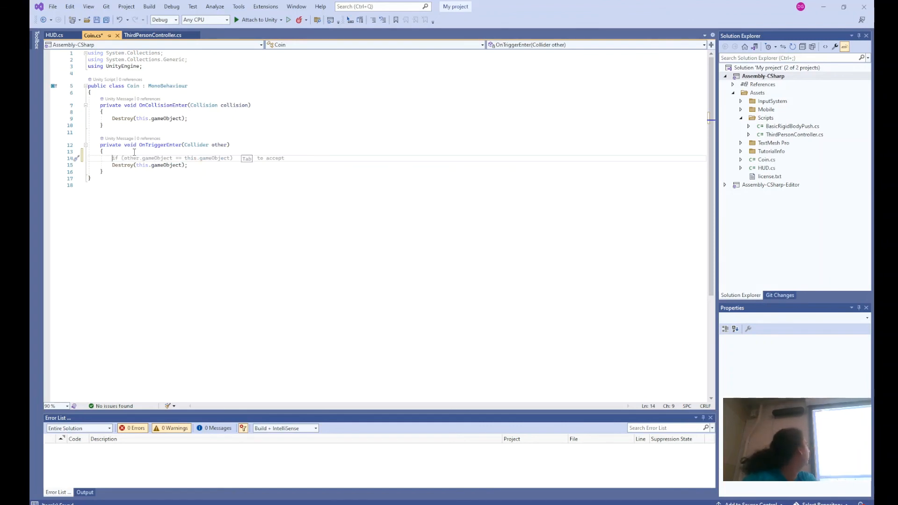
{"action": "type", "text": "i"}
{"action": "type", "text": "UD"}
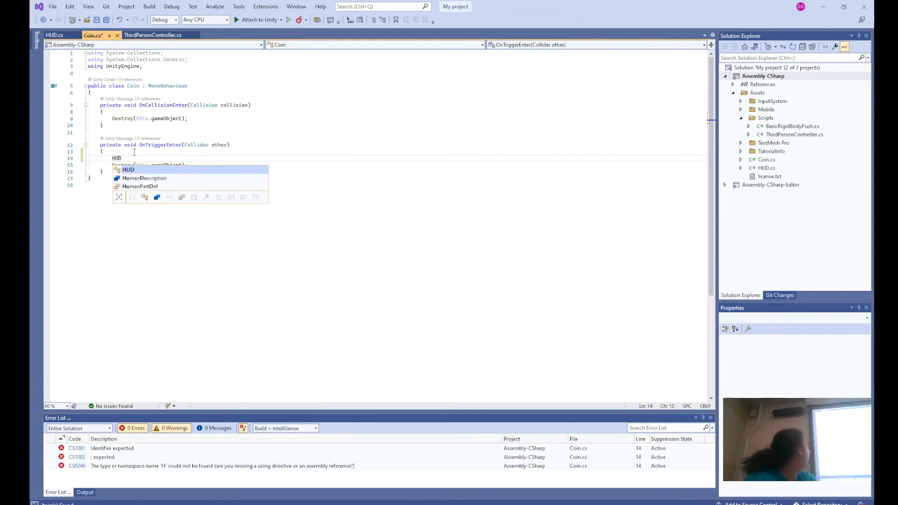
{"action": "type", "text": " h = "}
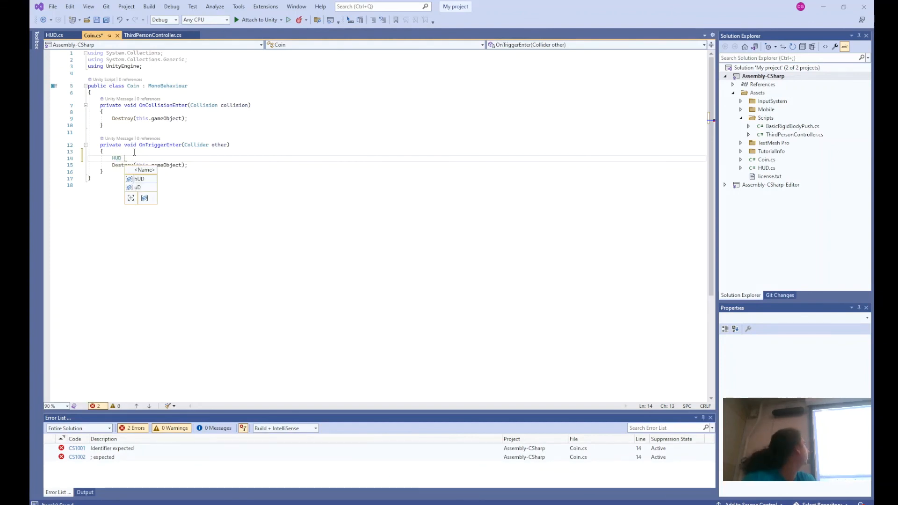
{"action": "type", "text": "Game"}
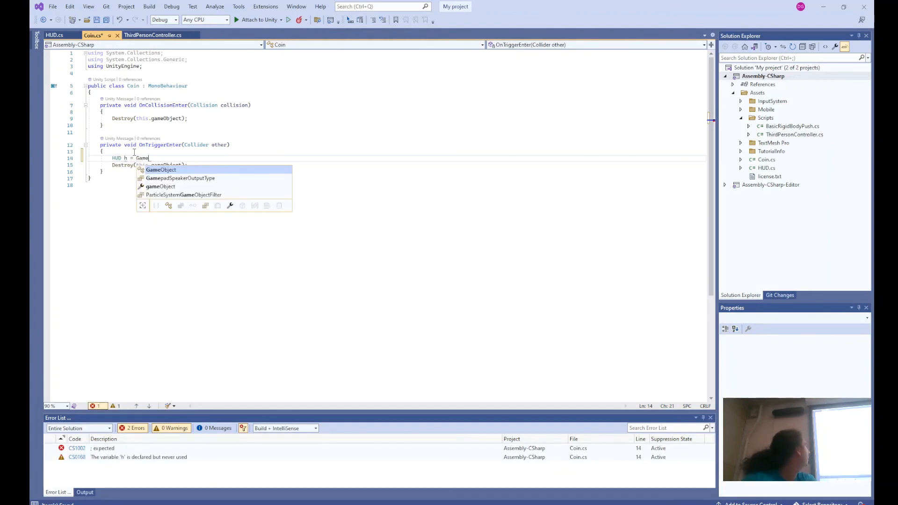
{"action": "type", "text": "Object.Find("}
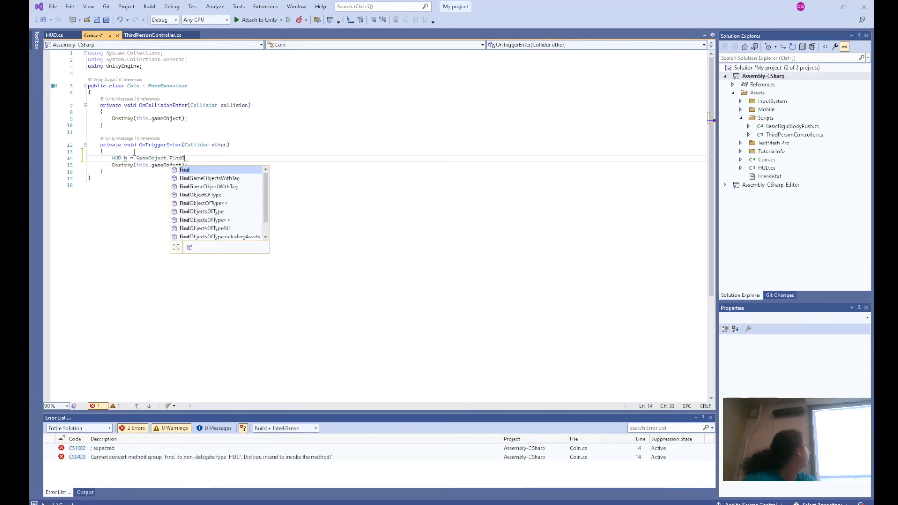
{"action": "key", "text": "BackSpace"}
{"action": "type", "text": "Game"}
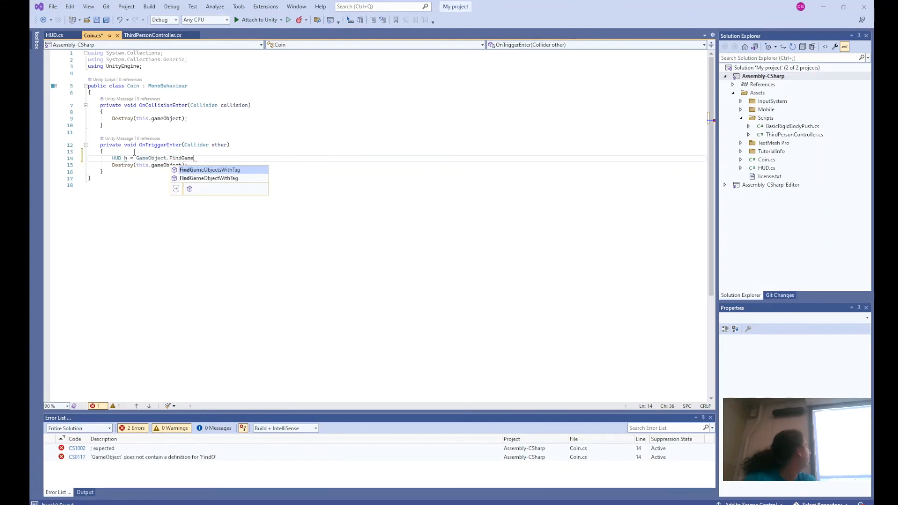
{"action": "key", "text": "BackSpace"}
{"action": "key", "text": "BackSpace"}
{"action": "key", "text": "BackSpace"}
{"action": "key", "text": "BackSpace"}
{"action": "type", "text": "Objec"}
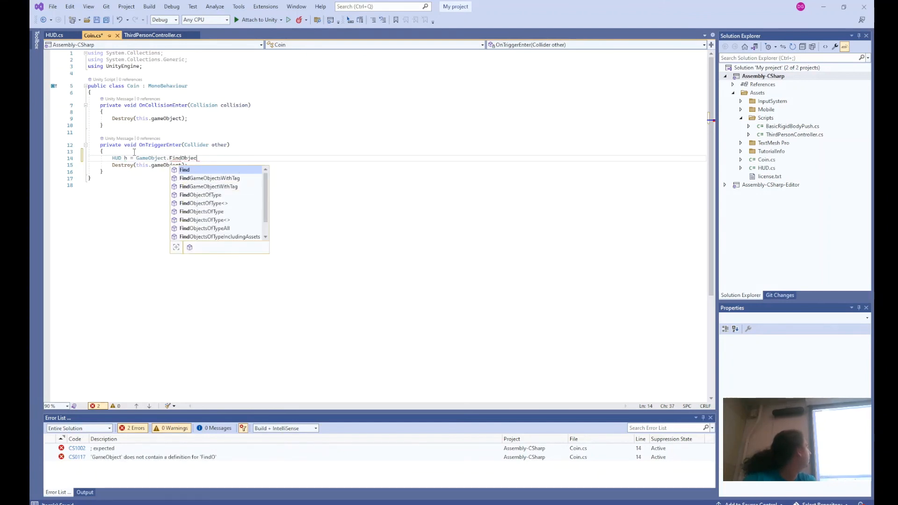
{"action": "type", "text": "tOfType"}
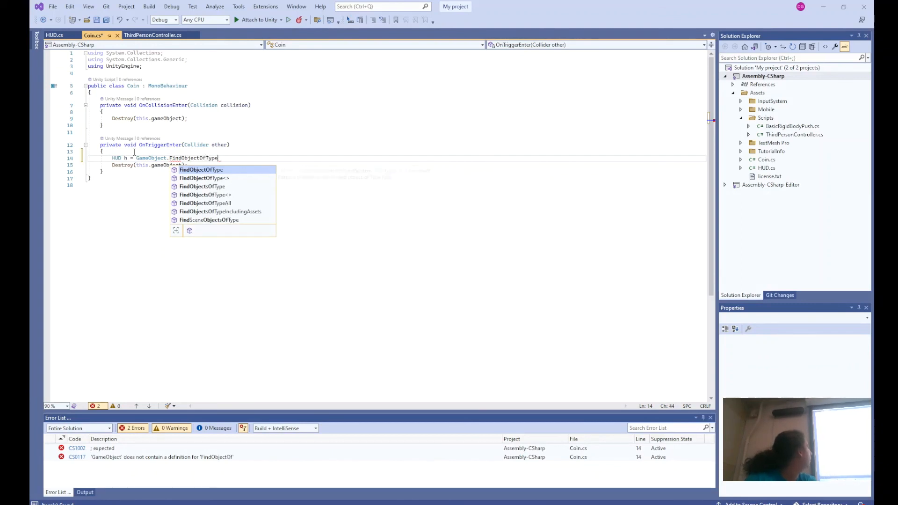
{"action": "type", "text": "<HUD>()"}
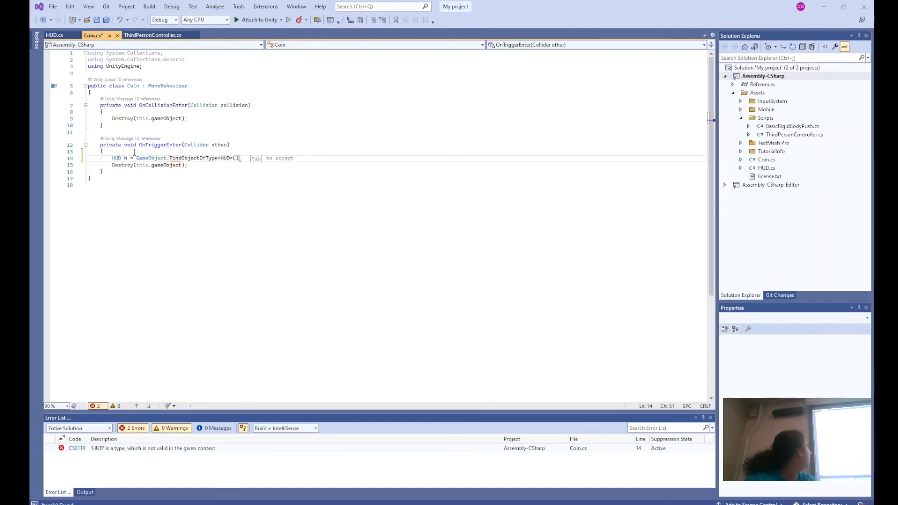
{"action": "type", "text": ";"}
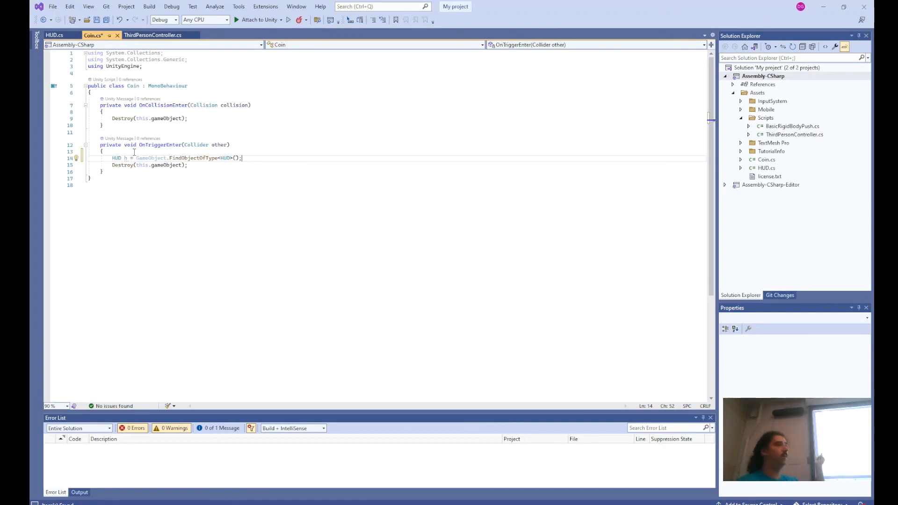
Below the HUD lookup in OnTriggerEnter, add an if (h) block that calls h.CollectCoin();, and save the Coin script.
{"action": "key", "text": "Return"}
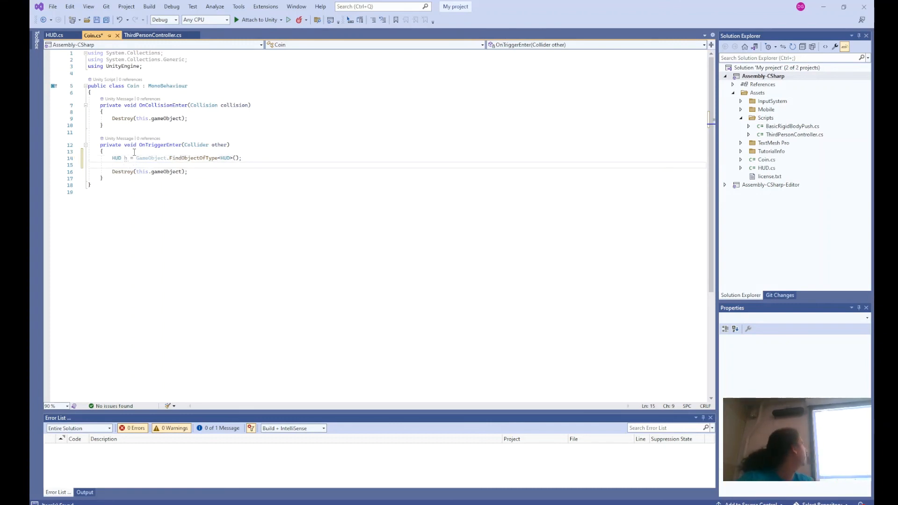
{"action": "type", "text": "if (h) "}
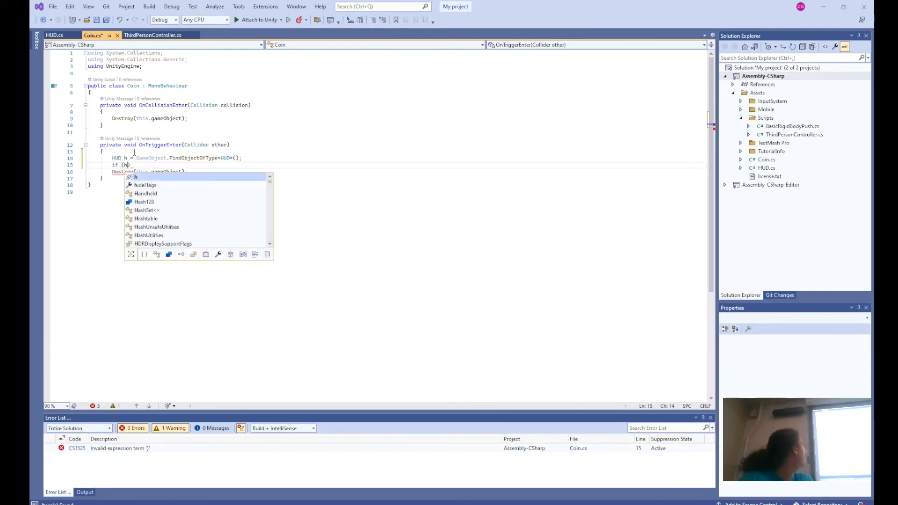
{"action": "type", "text": "{"}
{"action": "key", "text": "Return"}
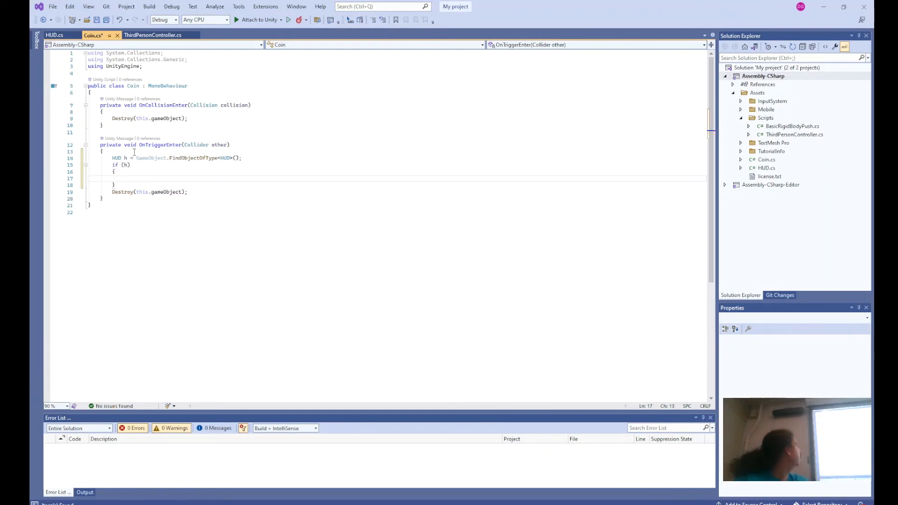
{"action": "type", "text": "h."}
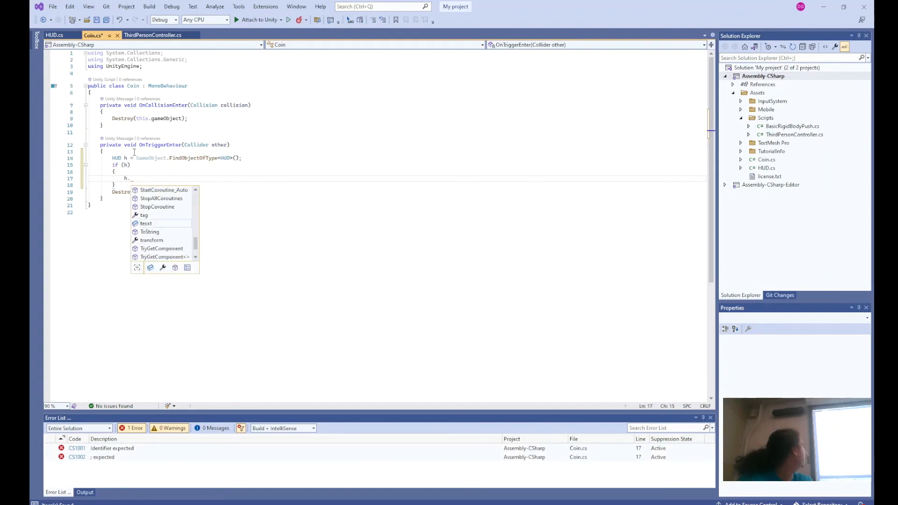
{"action": "type", "text": "Collect"}
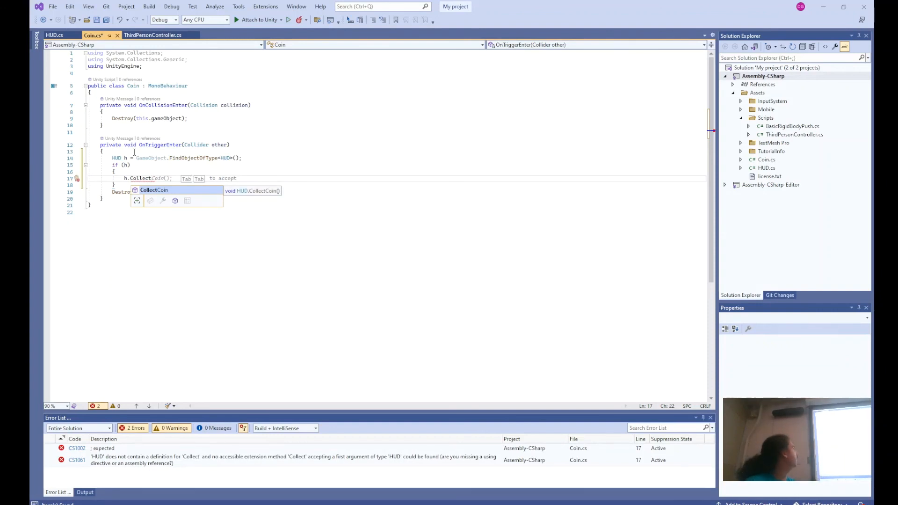
{"action": "key", "text": "Tab"}
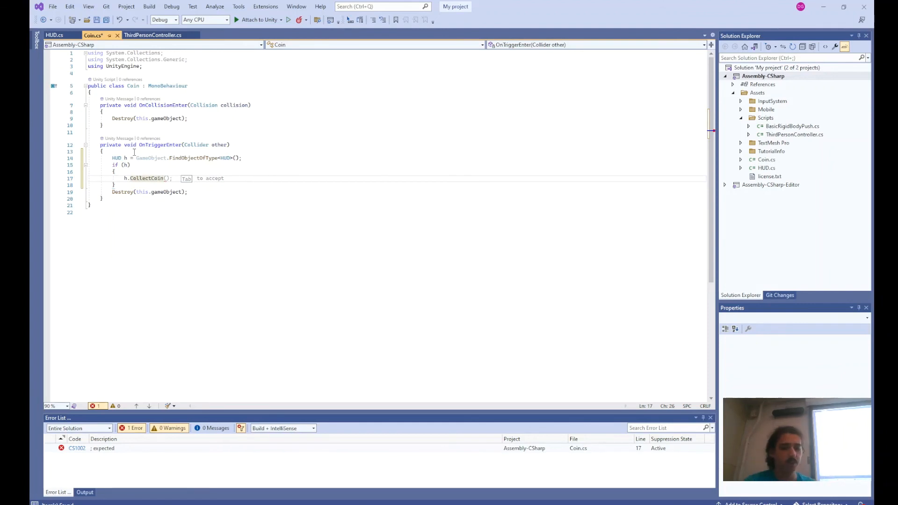
{"action": "key", "text": "Tab"}
{"action": "key", "text": "ctrl+s"}
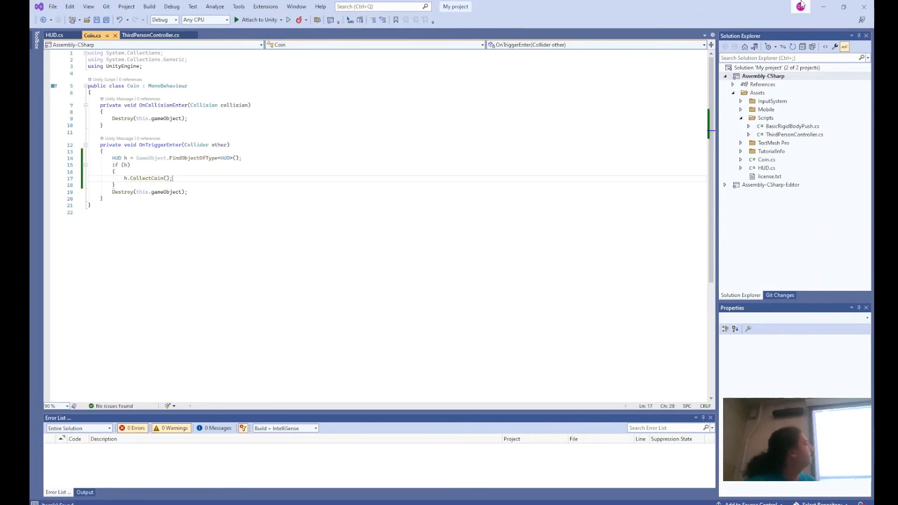
Switch to Unity, play the scene, move the character towards the yellow cube to test the coin counter, and stop playing.
{"action": "left_click", "coordinate": [823, 6]}
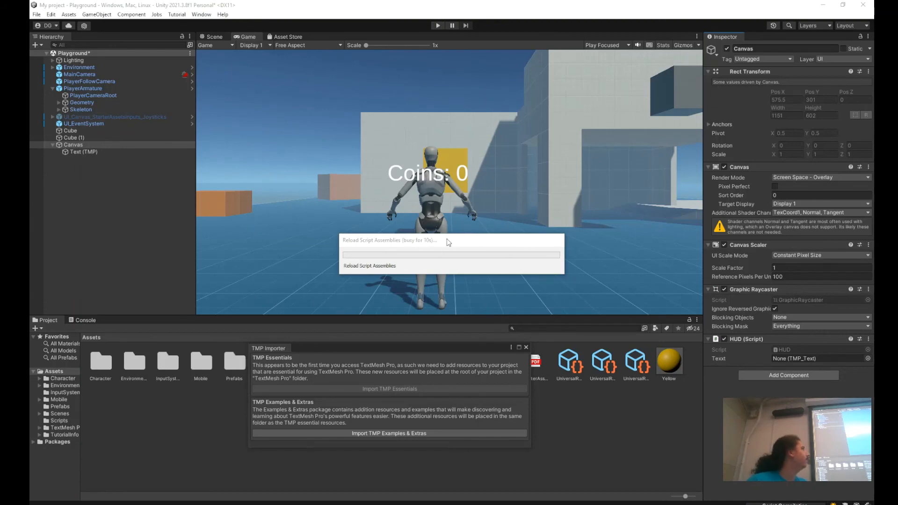
{"action": "left_click_drag", "start_coordinate": [448, 242], "coordinate": [360, 233]}
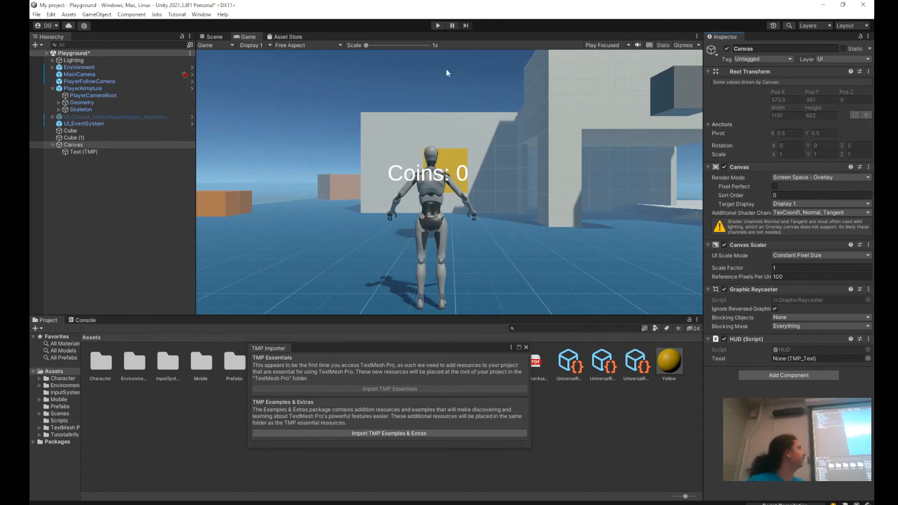
{"action": "left_click", "coordinate": [436, 25]}
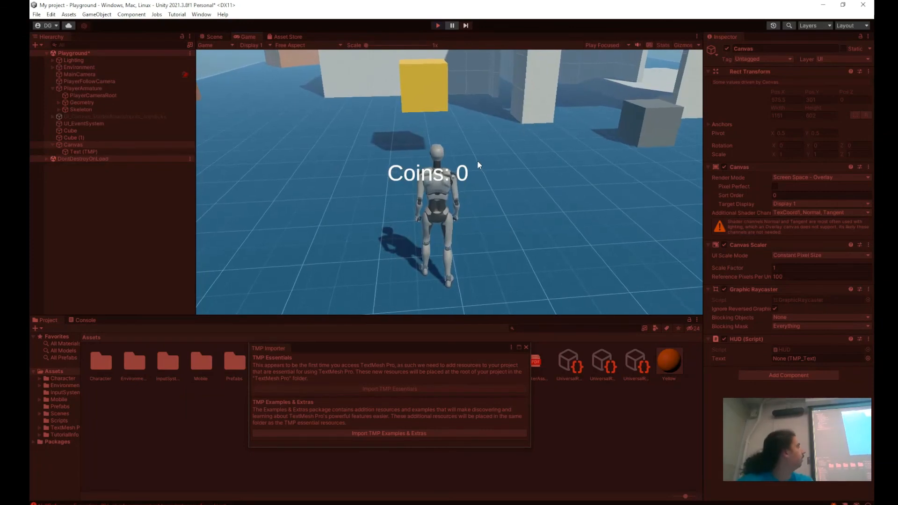
{"action": "left_click", "coordinate": [462, 99]}
{"action": "key", "text": "w"}
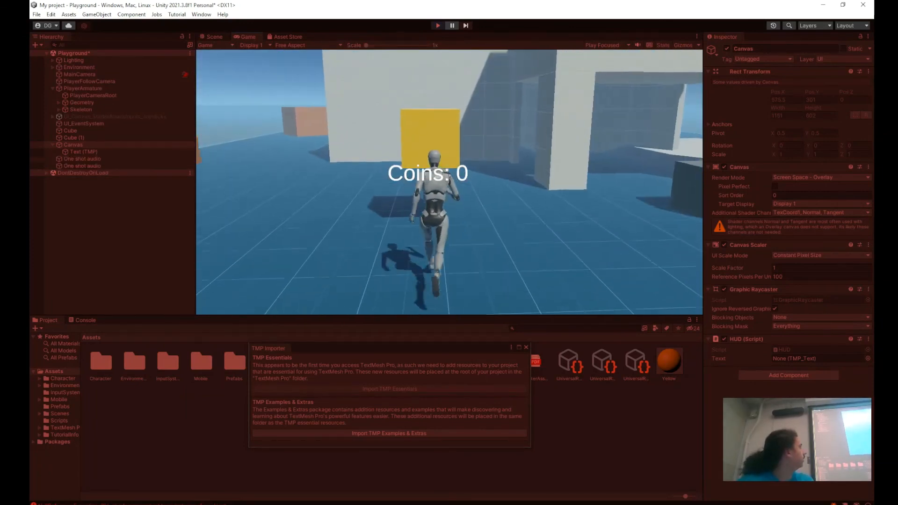
{"action": "key", "text": "s"}
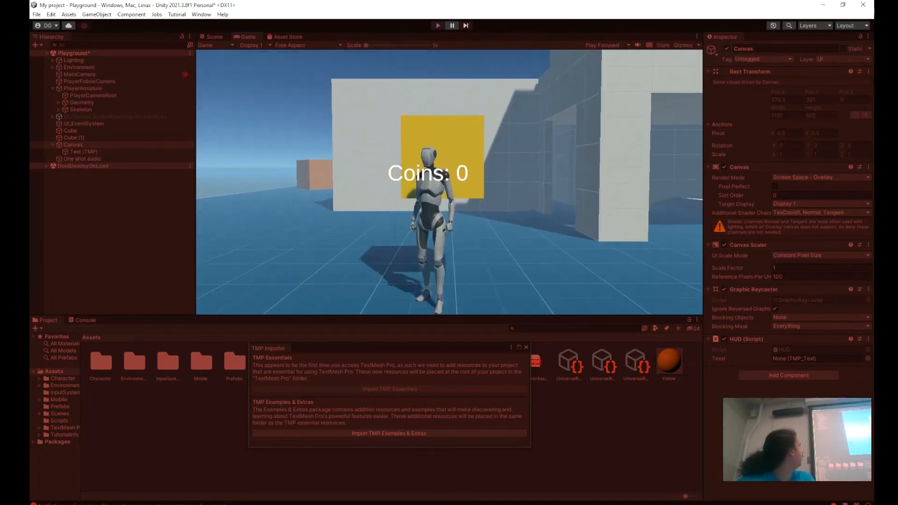
{"action": "key", "text": "Escape"}
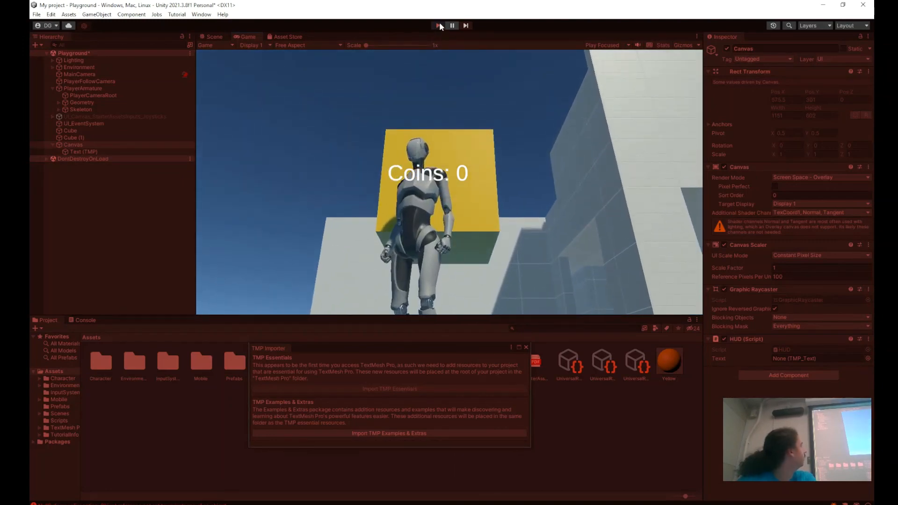
{"action": "left_click", "coordinate": [439, 26]}
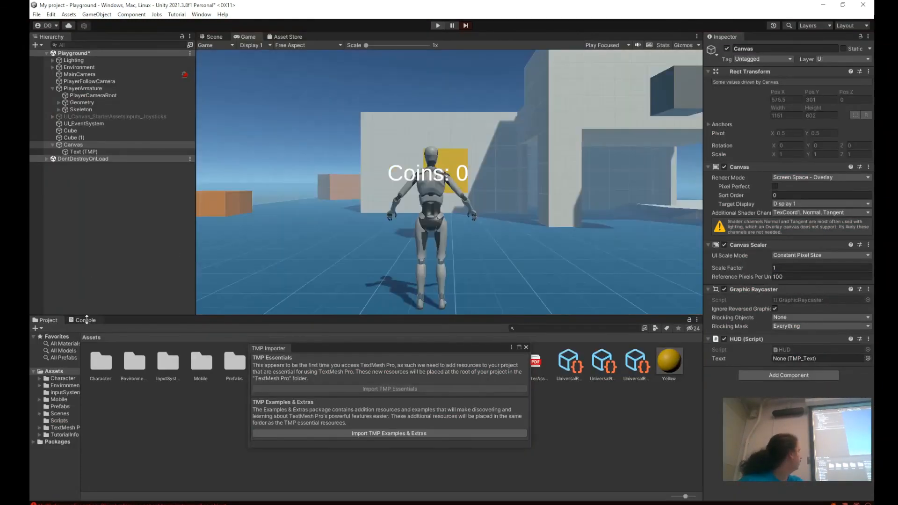
Close the TMP Importer window and examine the logged console errors, including the HUD.Start NullReferenceException.
{"action": "left_click", "coordinate": [85, 320]}
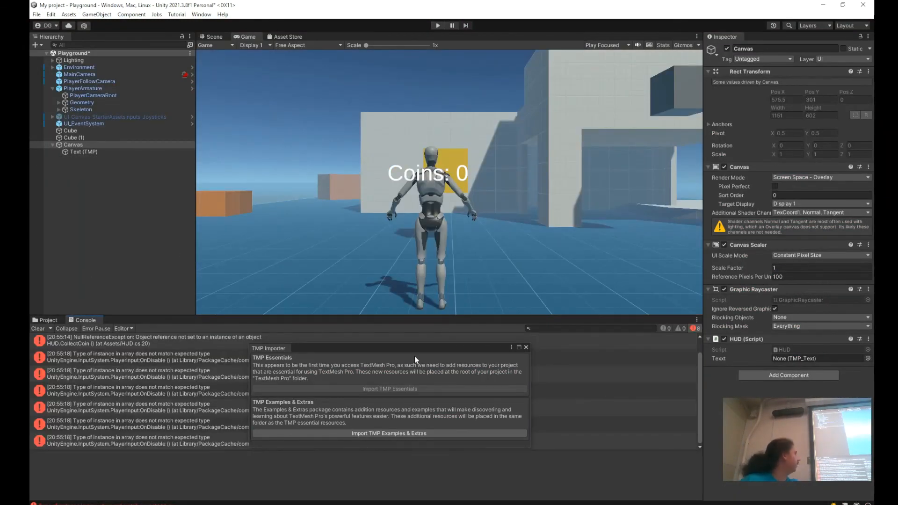
{"action": "left_click", "coordinate": [525, 347]}
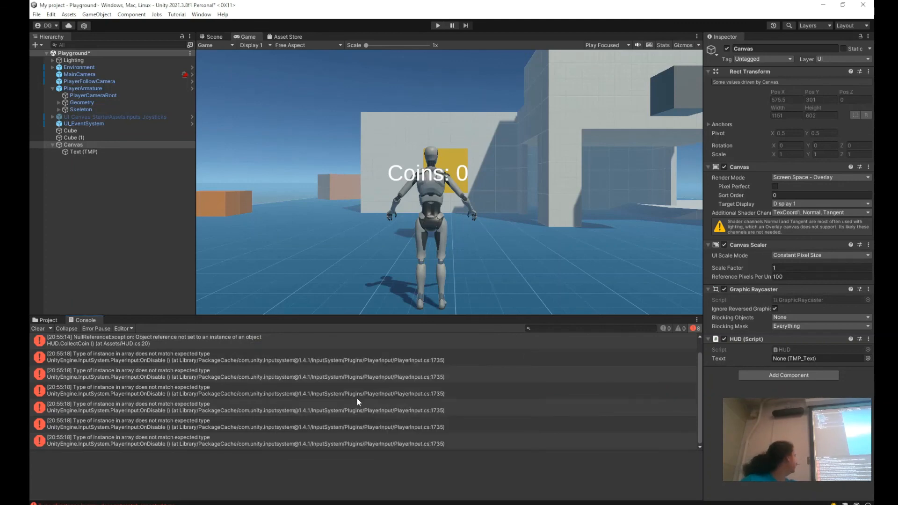
{"action": "left_click", "coordinate": [356, 397]}
{"action": "left_click", "coordinate": [338, 418]}
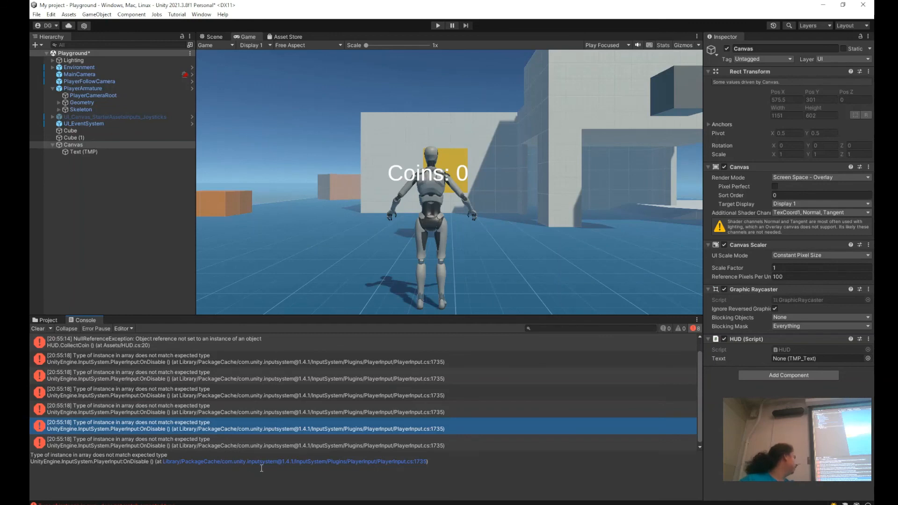
{"action": "scroll", "coordinate": [274, 409], "scroll_direction": "up", "scroll_amount": 1}
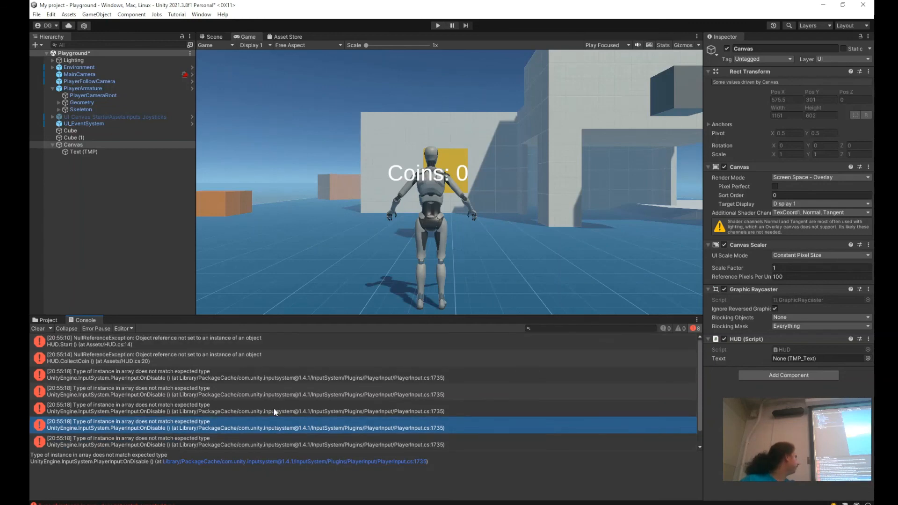
{"action": "left_click", "coordinate": [115, 345]}
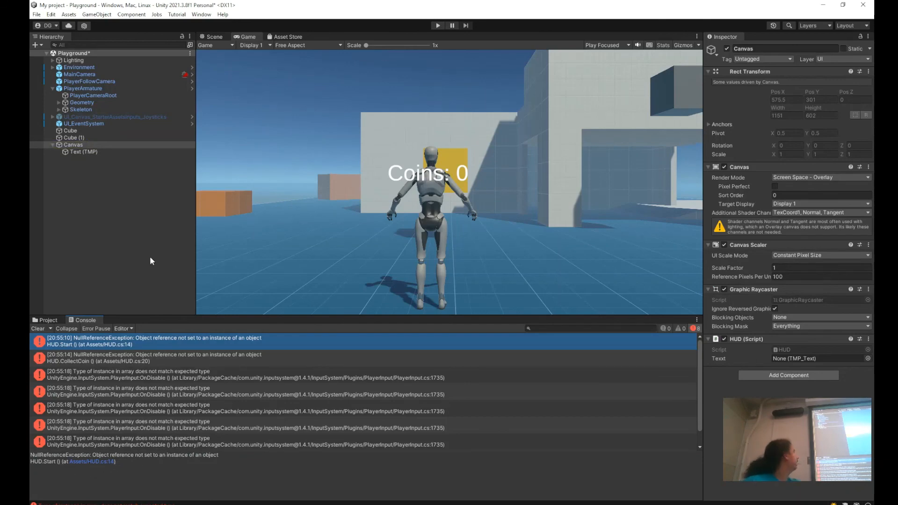
Assign the Text (TMP) object to the Texxt field of the Canvas's HUD script.
{"action": "left_click", "coordinate": [83, 151]}
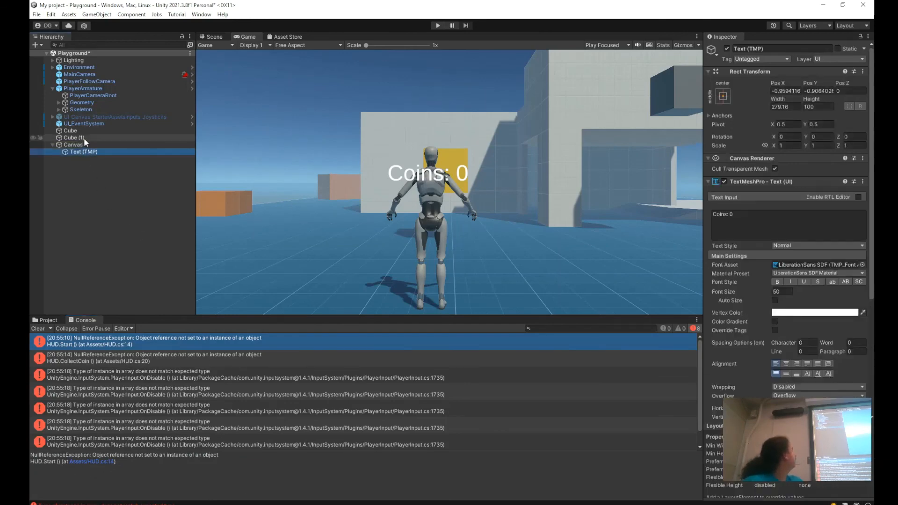
{"action": "left_click", "coordinate": [80, 145]}
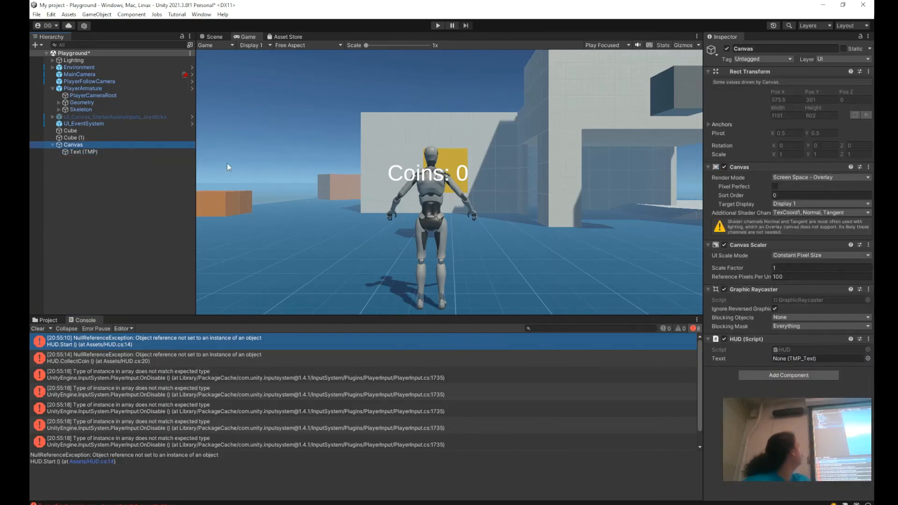
{"action": "left_click_drag", "start_coordinate": [91, 152], "coordinate": [786, 359]}
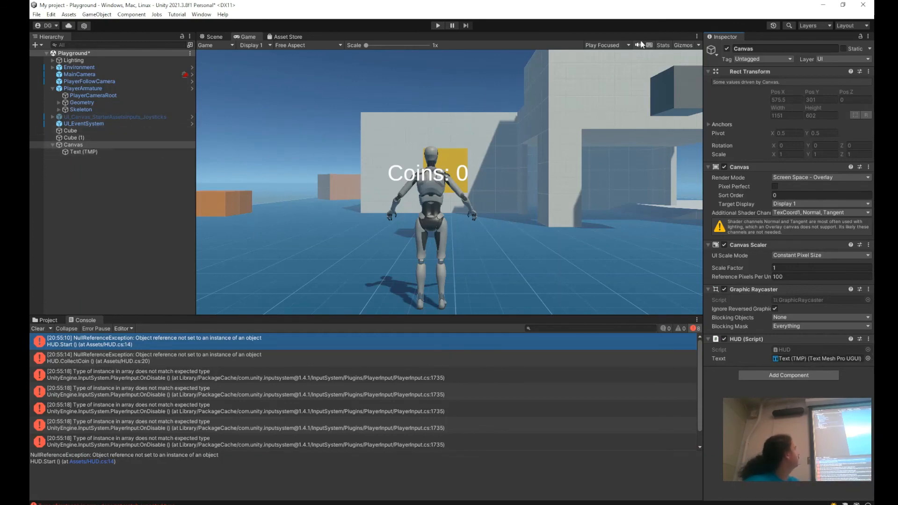
Play the scene, walk the character into the yellow cube to test the coin counter, and stop playing.
{"action": "left_click", "coordinate": [438, 26]}
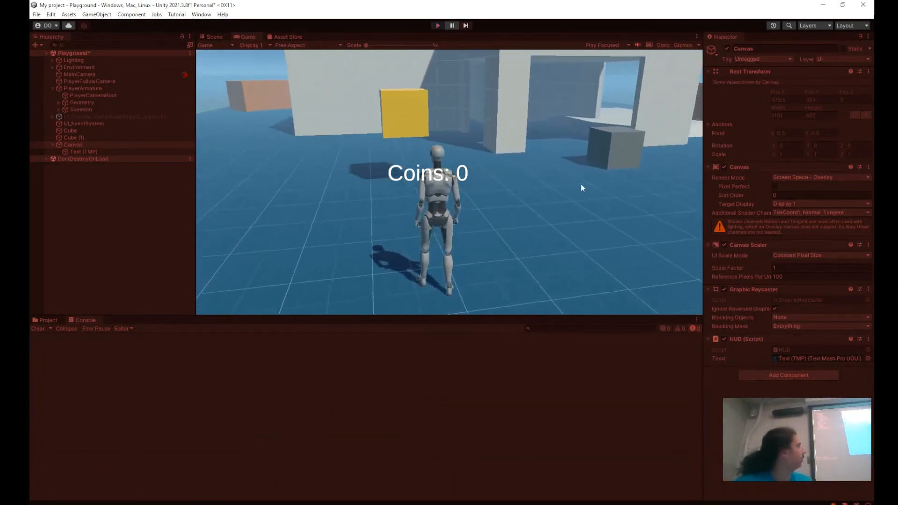
{"action": "key", "text": "w"}
{"action": "left_click", "coordinate": [566, 180]}
{"action": "key", "text": "s"}
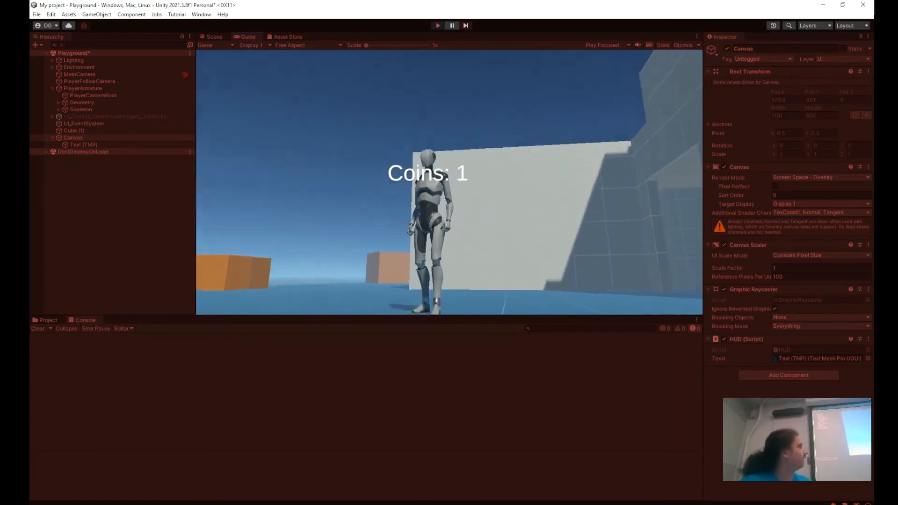
{"action": "key", "text": "Escape"}
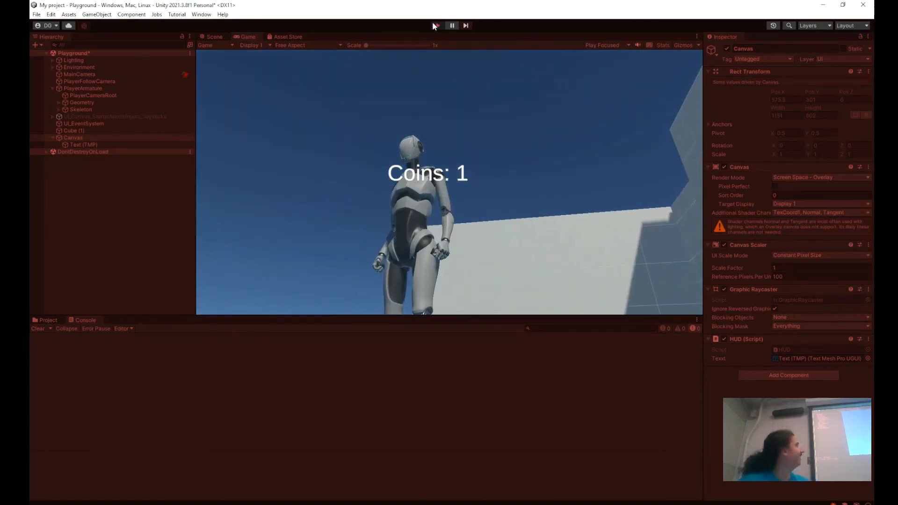
{"action": "left_click", "coordinate": [436, 25]}
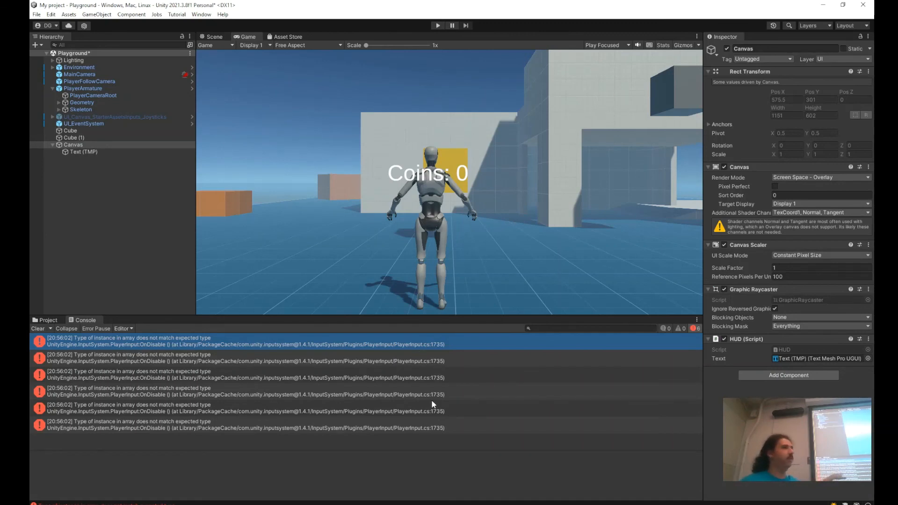
Bring back the project's Assets listing and the Scene view, and deselect the Canvas.
{"action": "left_click", "coordinate": [47, 320]}
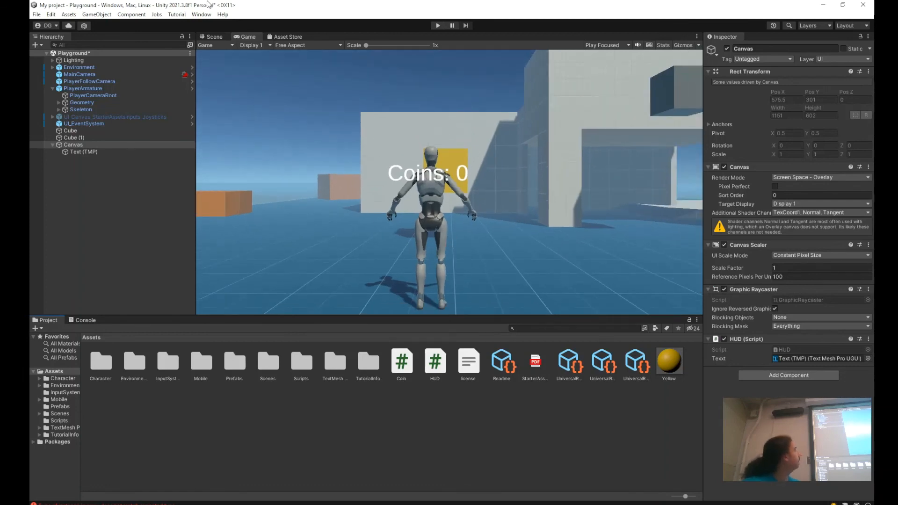
{"action": "left_click", "coordinate": [211, 37]}
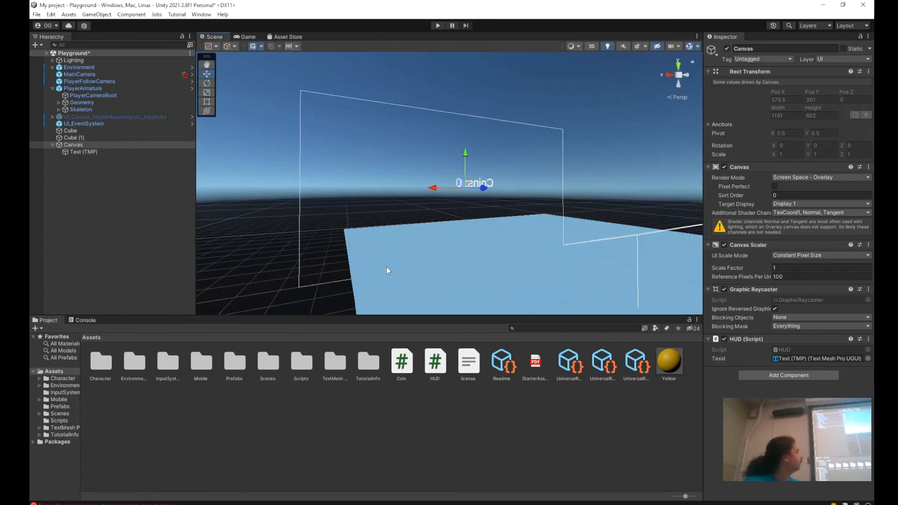
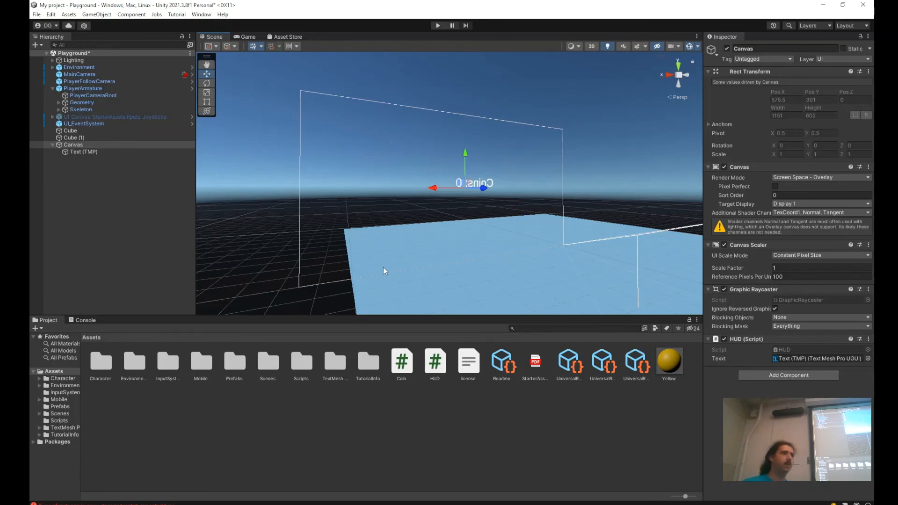
{"action": "left_click", "coordinate": [117, 248]}
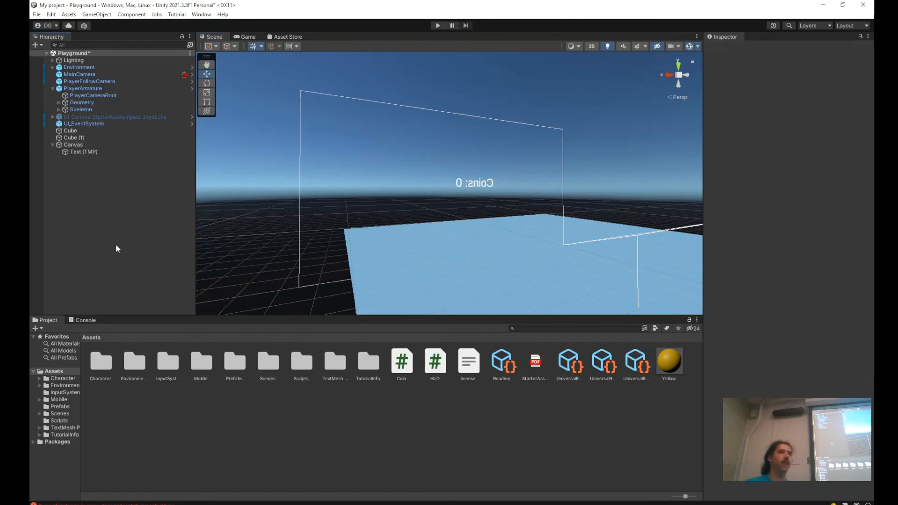